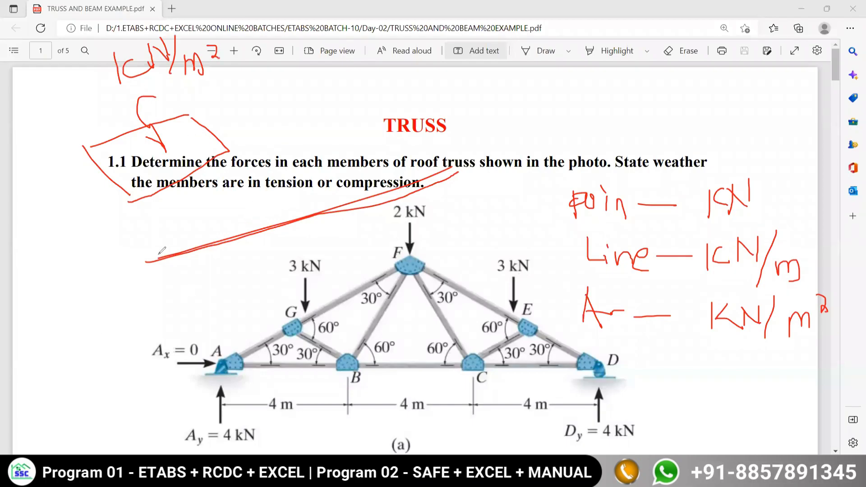
Sketch an inclined member with distributed and point loads over the truss page, and circle the point, line and area load notes.
drag(145, 262, 466, 170)
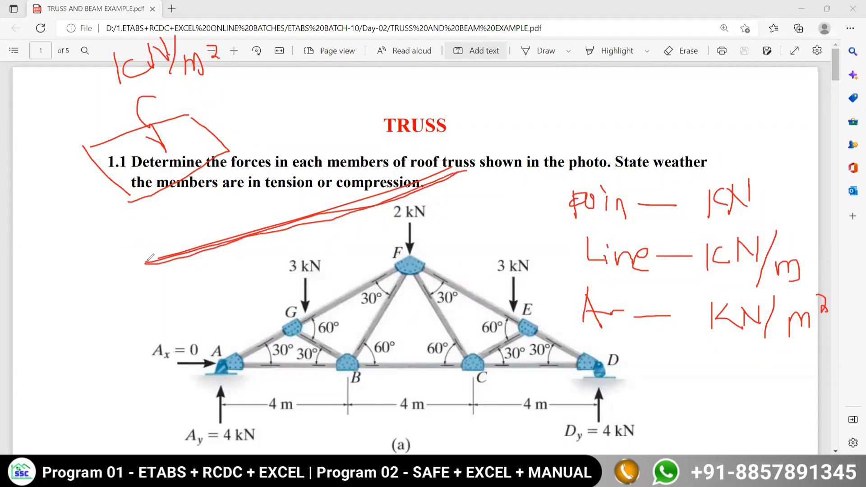
mouse_move(153, 255)
mouse_down()
mouse_move(232, 224)
mouse_move(314, 216)
mouse_move(446, 166)
mouse_move(452, 173)
mouse_up()
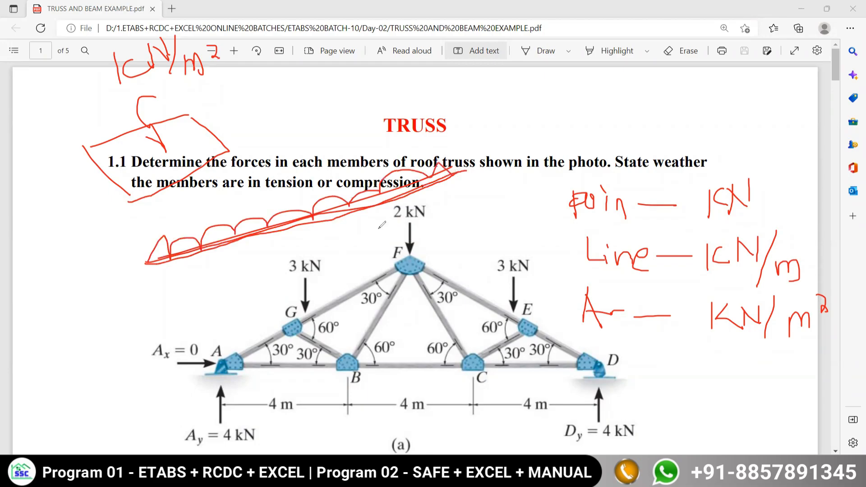
mouse_move(82, 345)
mouse_down()
mouse_move(72, 353)
mouse_move(80, 347)
mouse_up()
drag(75, 267, 72, 347)
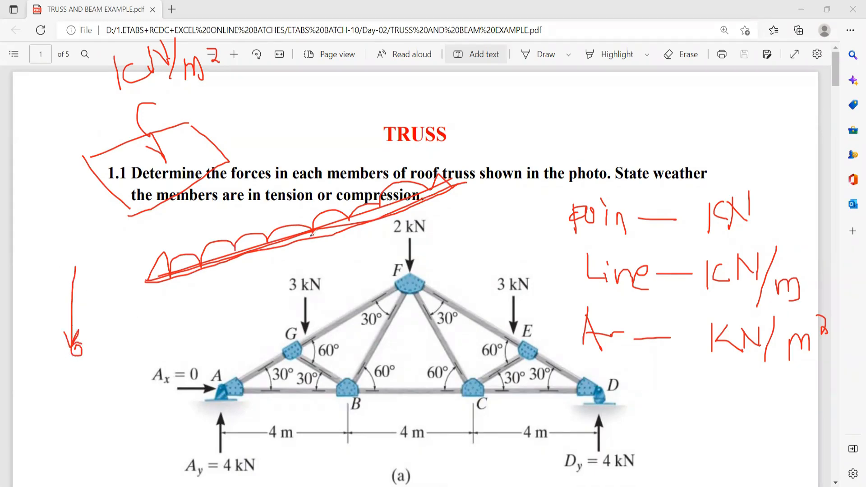
drag(293, 234, 291, 239)
drag(282, 142, 289, 230)
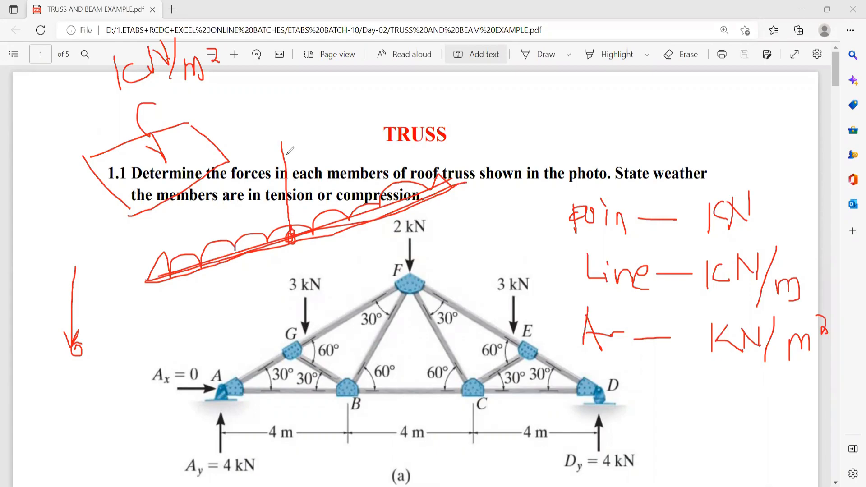
mouse_move(300, 200)
mouse_down()
mouse_move(291, 229)
mouse_move(278, 217)
mouse_up()
mouse_move(609, 186)
mouse_down()
mouse_move(534, 298)
mouse_move(543, 342)
mouse_up()
mouse_move(640, 363)
mouse_down()
mouse_move(669, 233)
mouse_move(615, 189)
mouse_up()
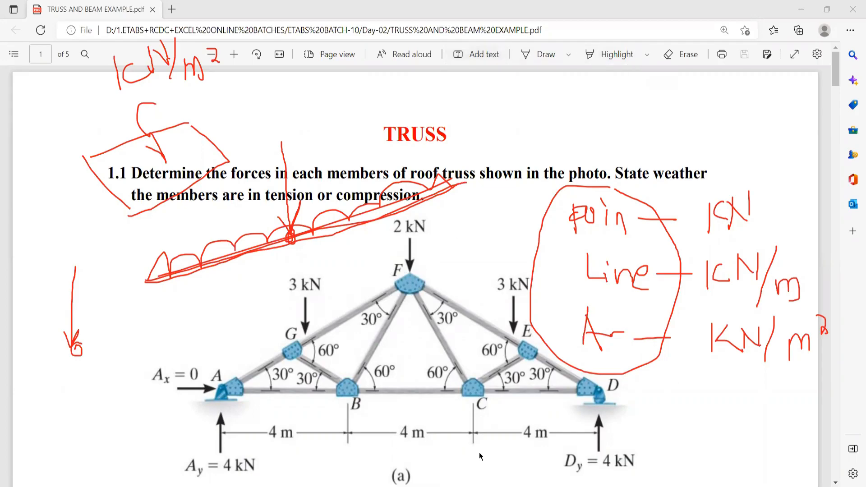
Switch to ETABS, clear the sketched annotations, and check the truss's apex joint against the loaded joint F in the PDF.
key(alt+Tab)
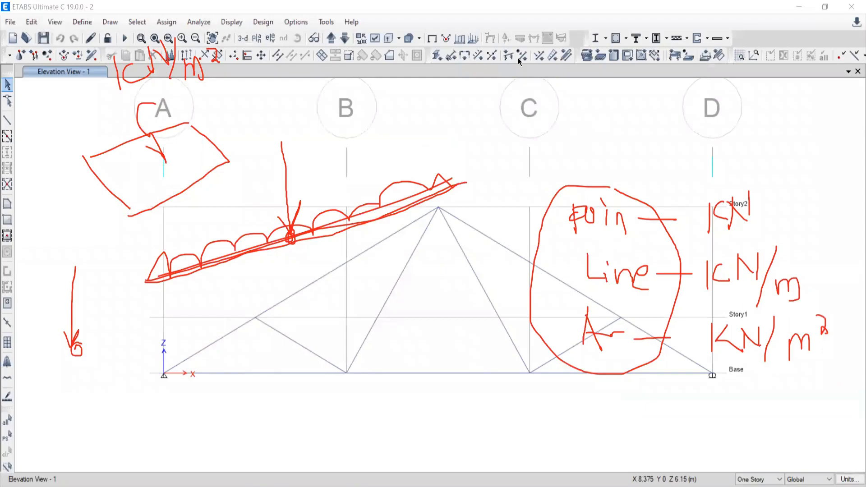
key(Escape)
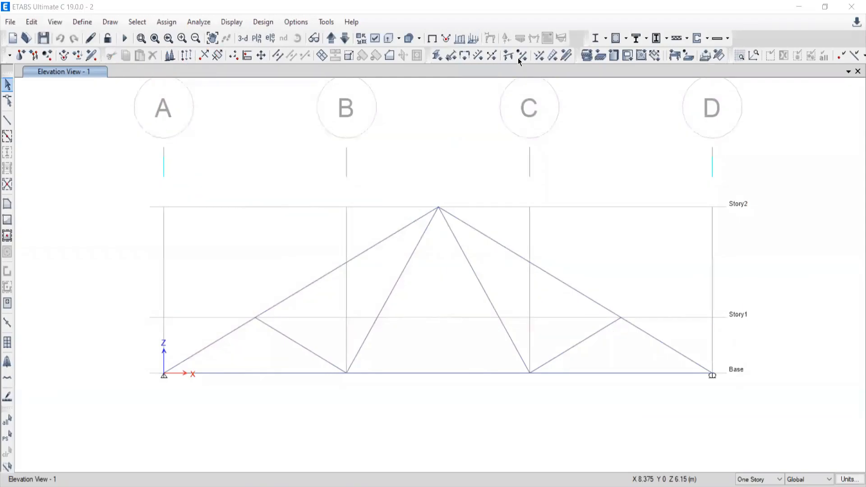
middle_drag(407, 281, 427, 245)
drag(433, 145, 482, 196)
middle_drag(455, 176, 454, 207)
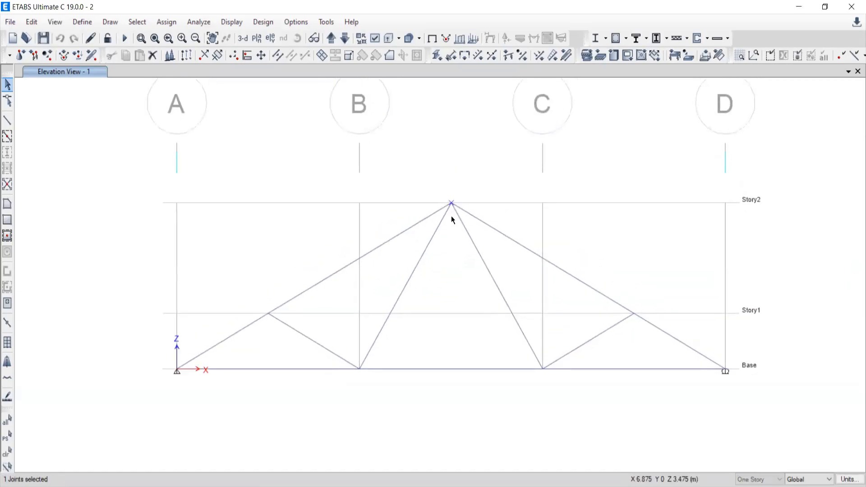
key(alt+Tab)
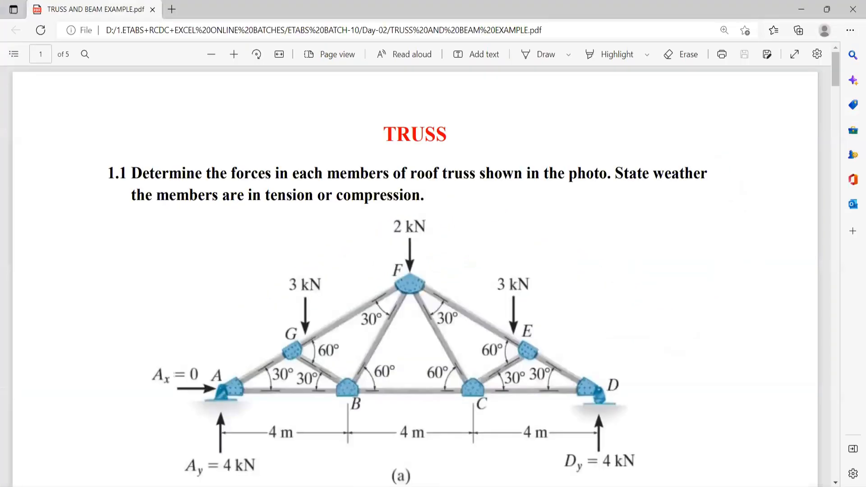
key(alt+Tab)
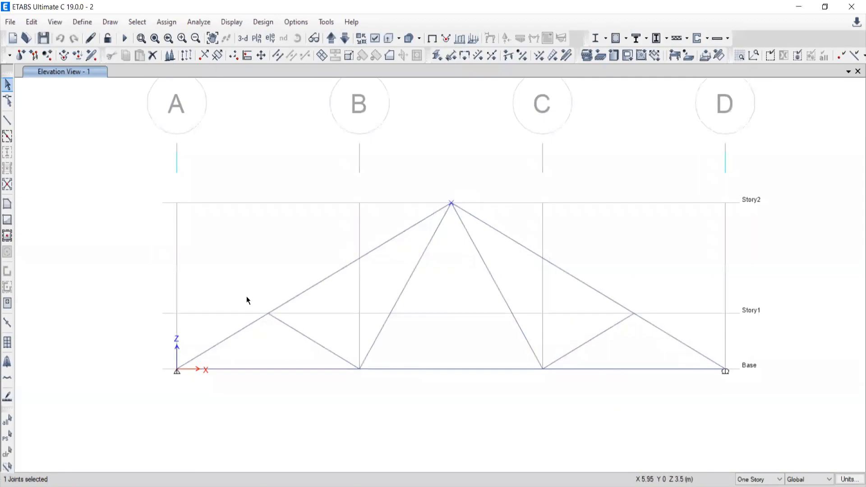
click(7, 451)
middle_drag(282, 146, 282, 157)
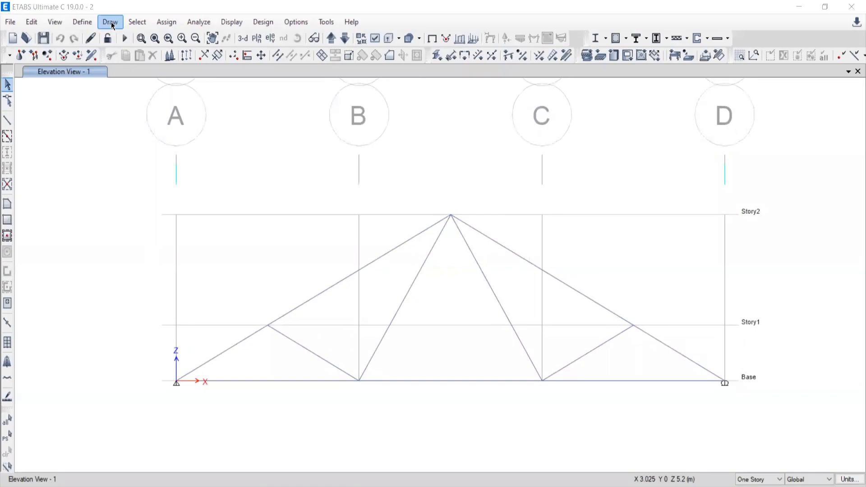
click(84, 23)
click(84, 23)
click(48, 22)
click(810, 149)
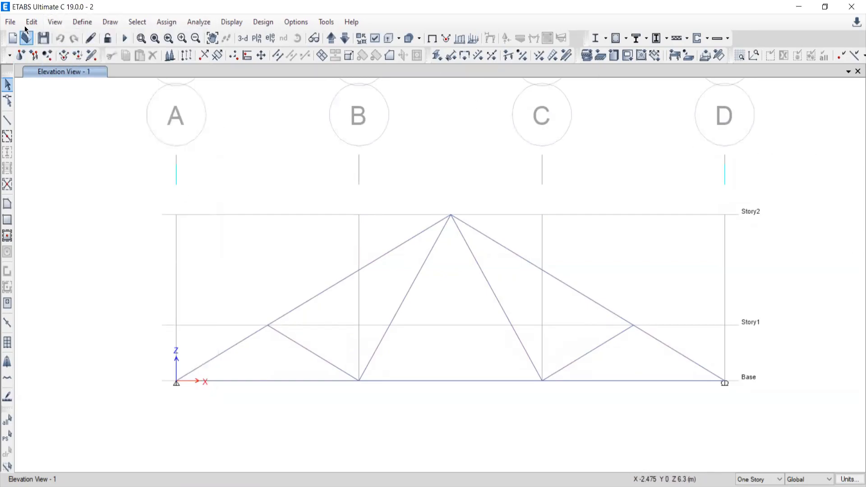
click(54, 22)
click(54, 22)
click(33, 26)
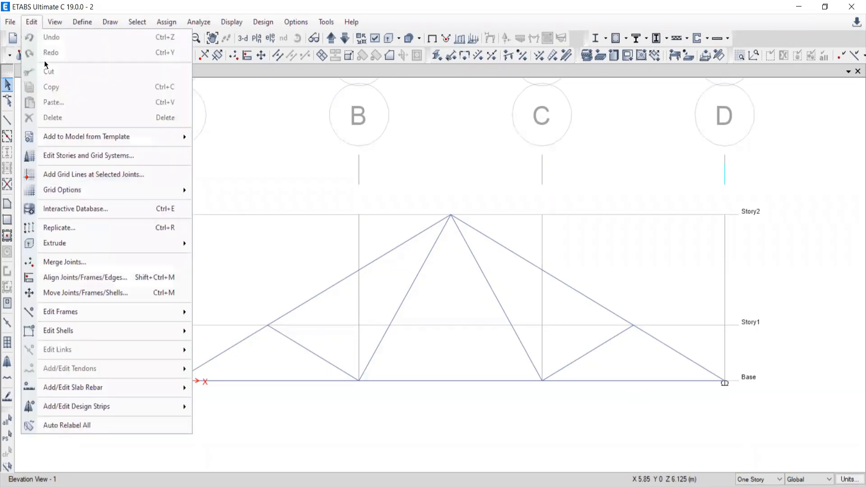
click(167, 22)
click(166, 23)
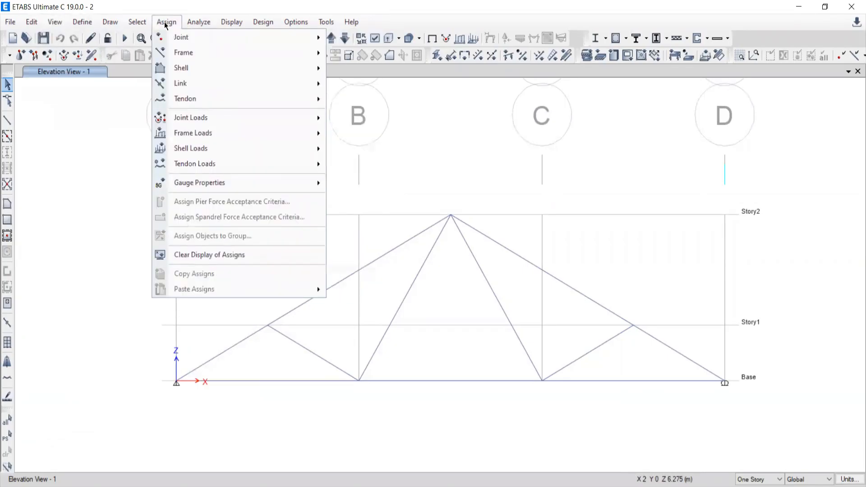
mouse_move(201, 23)
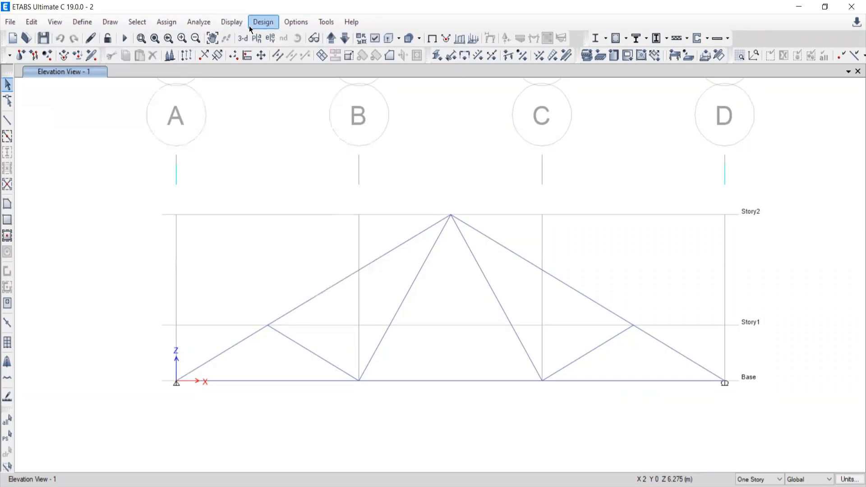
click(263, 24)
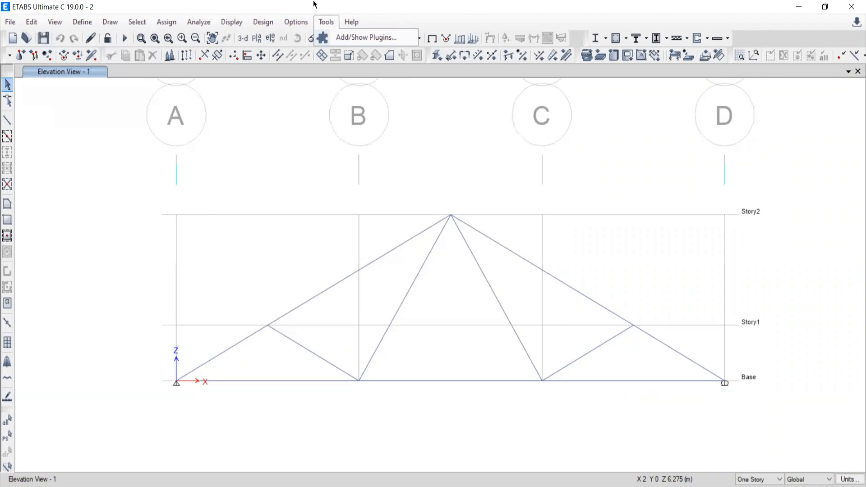
click(83, 26)
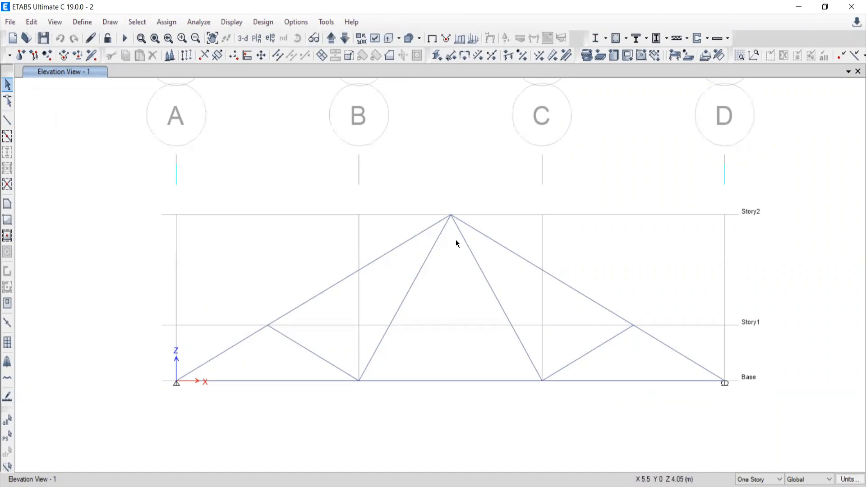
Open the joint force load assignment and set its load pattern to Live.
click(171, 24)
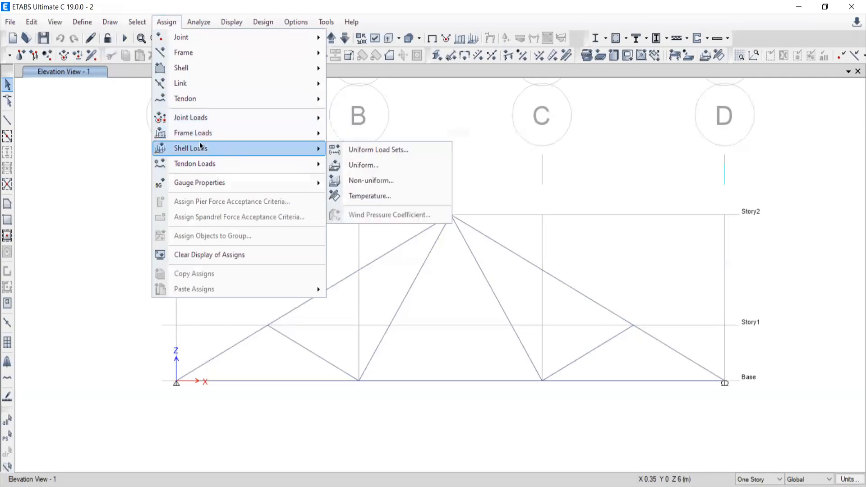
mouse_move(185, 119)
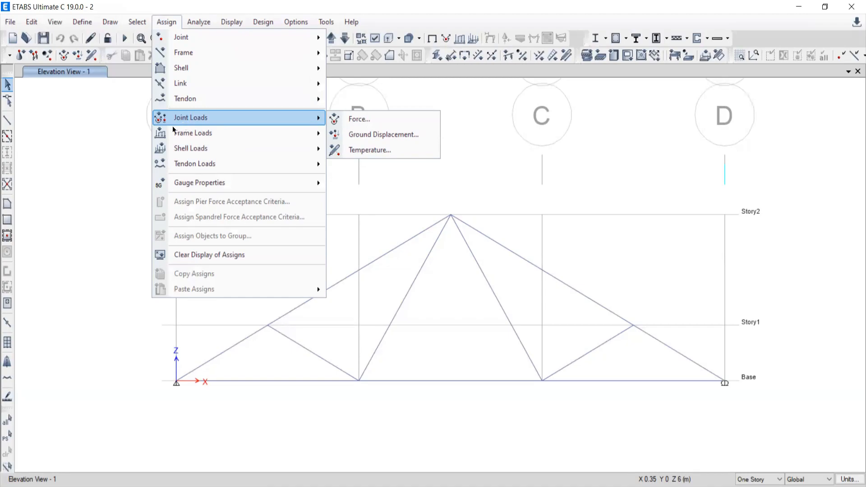
mouse_move(184, 136)
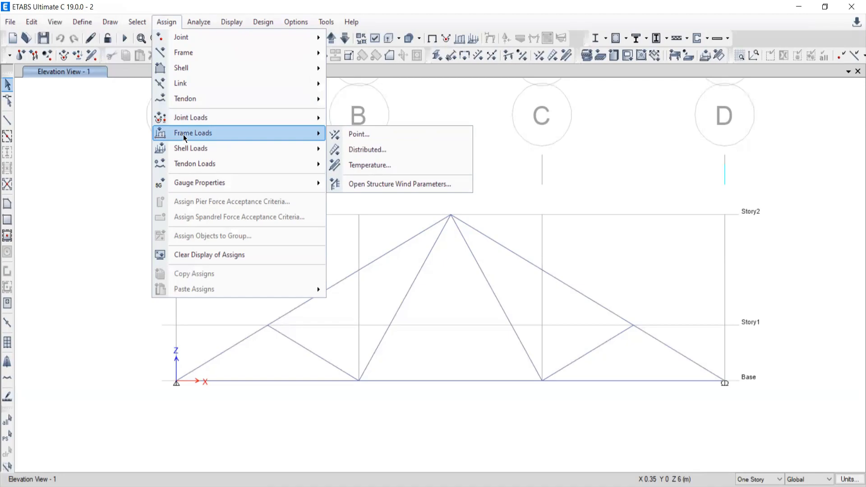
mouse_move(190, 155)
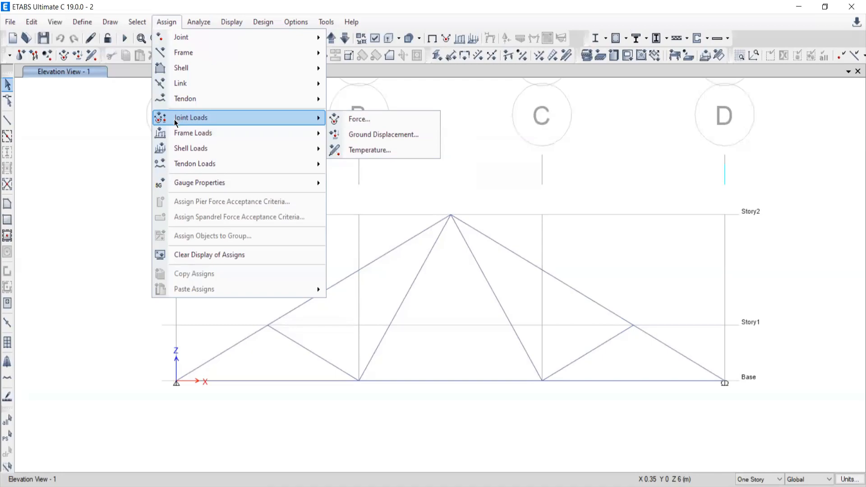
click(350, 123)
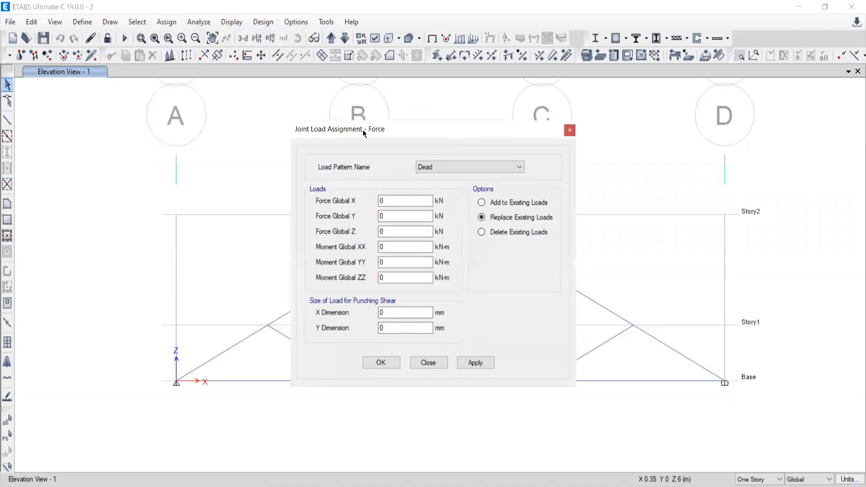
drag(363, 130, 110, 91)
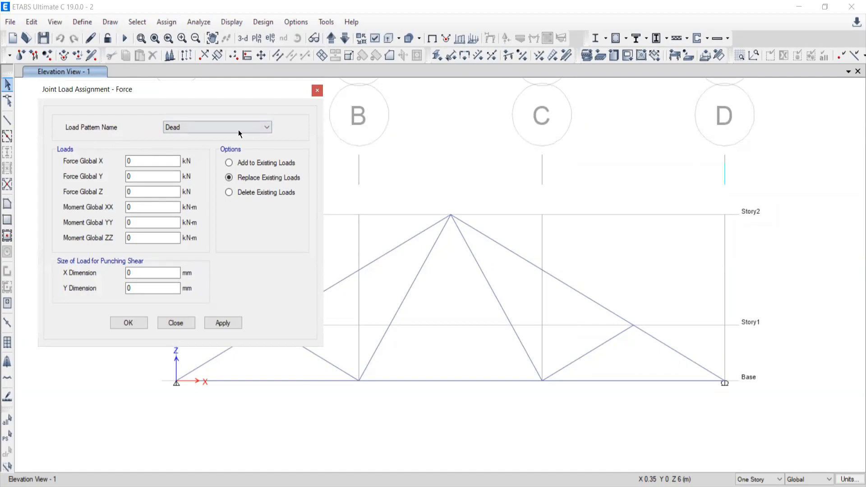
click(215, 126)
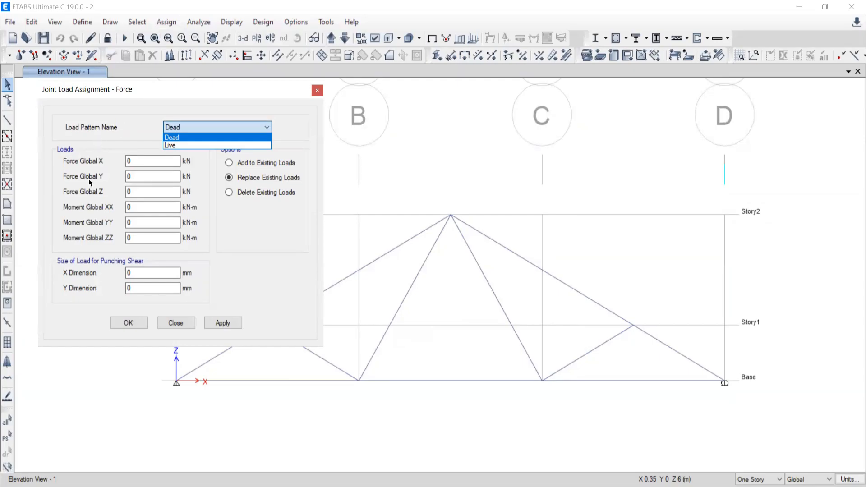
click(172, 145)
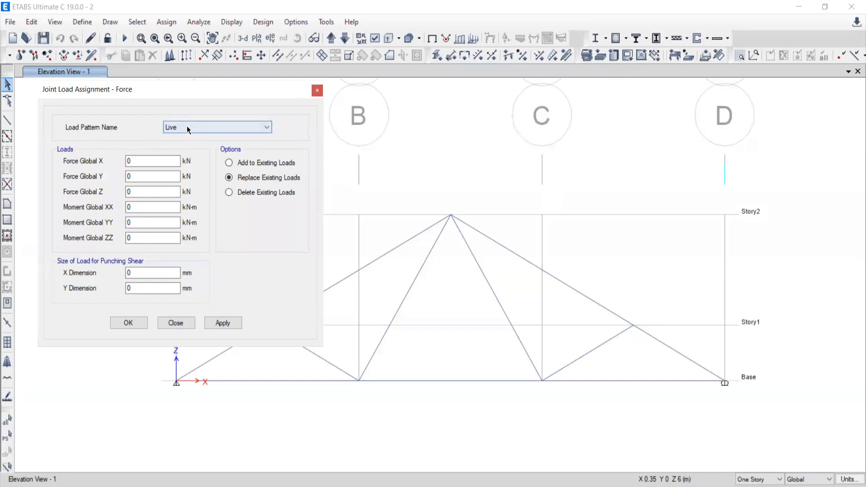
click(175, 127)
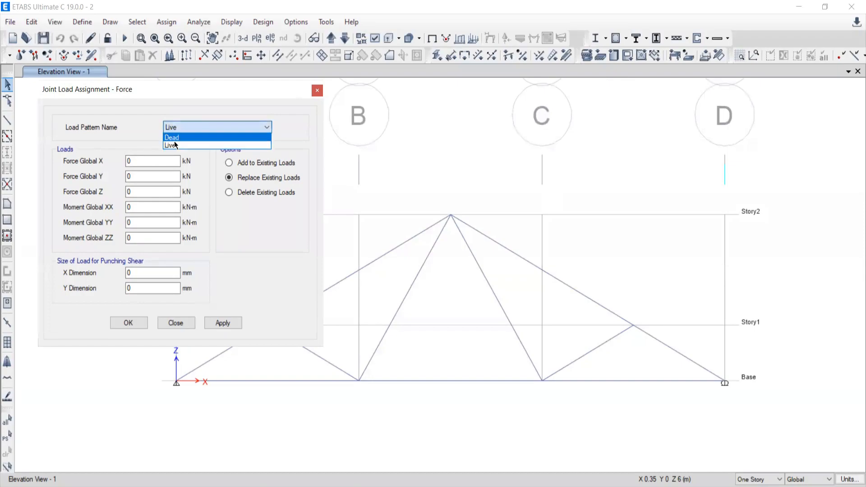
click(170, 141)
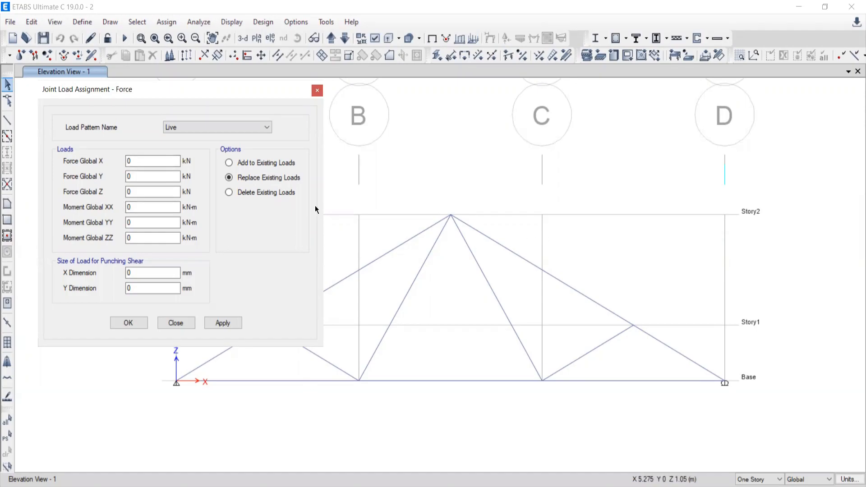
Sketch the X, Y and Z axis directions over the elevation view, then clear the annotation.
key(ctrl+2)
mouse_move(503, 195)
mouse_down()
mouse_move(538, 241)
mouse_move(595, 184)
mouse_move(589, 202)
mouse_up()
mouse_move(621, 157)
mouse_down()
mouse_move(641, 174)
mouse_move(623, 179)
mouse_up()
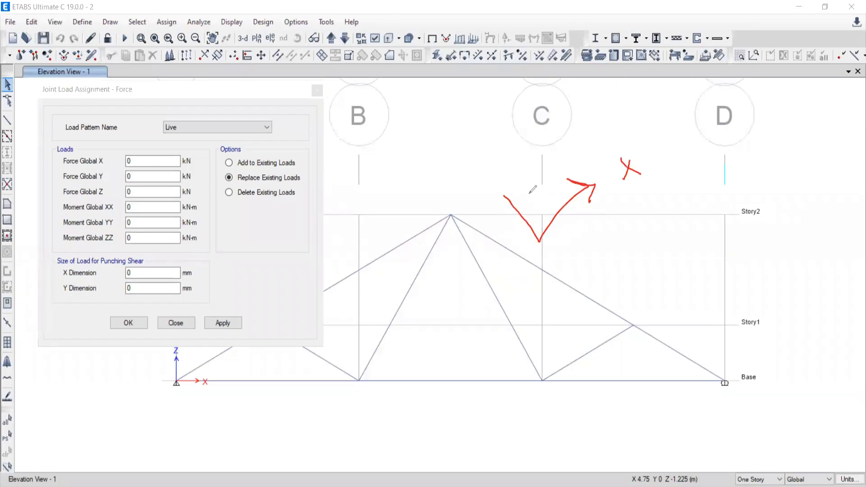
drag(496, 207, 512, 197)
drag(443, 157, 437, 189)
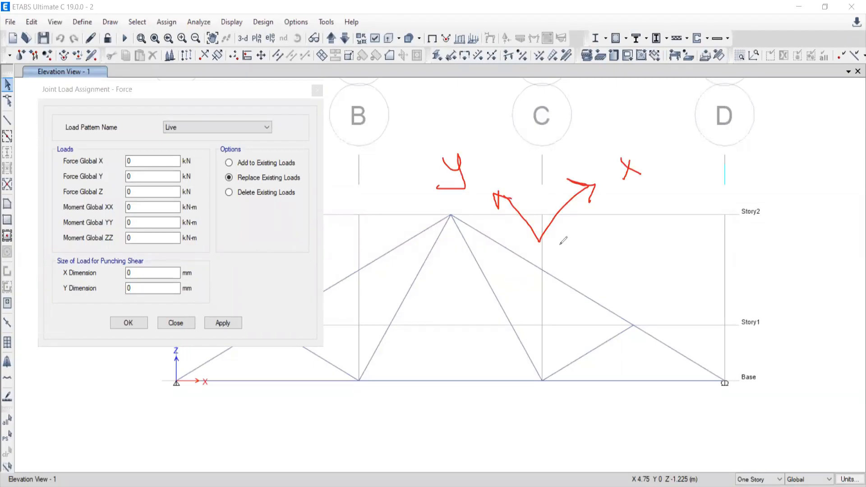
mouse_move(538, 241)
mouse_down()
mouse_move(530, 84)
mouse_move(536, 102)
mouse_move(560, 100)
mouse_up()
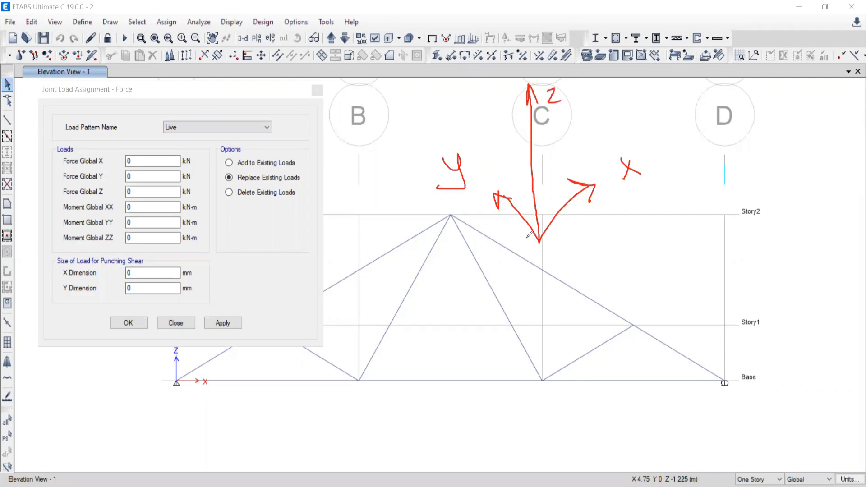
click(556, 32)
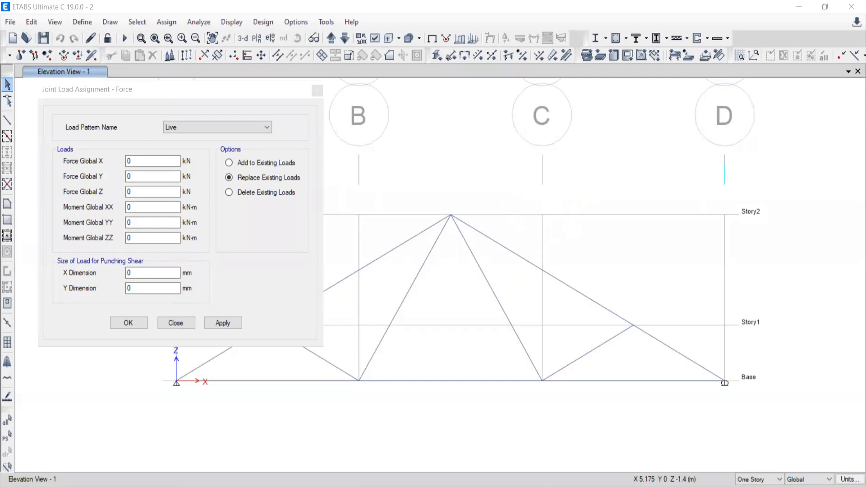
Check the apex load in the PDF, set the global Z force to 2 kN, and try to apply it without a joint selected.
key(alt+Tab)
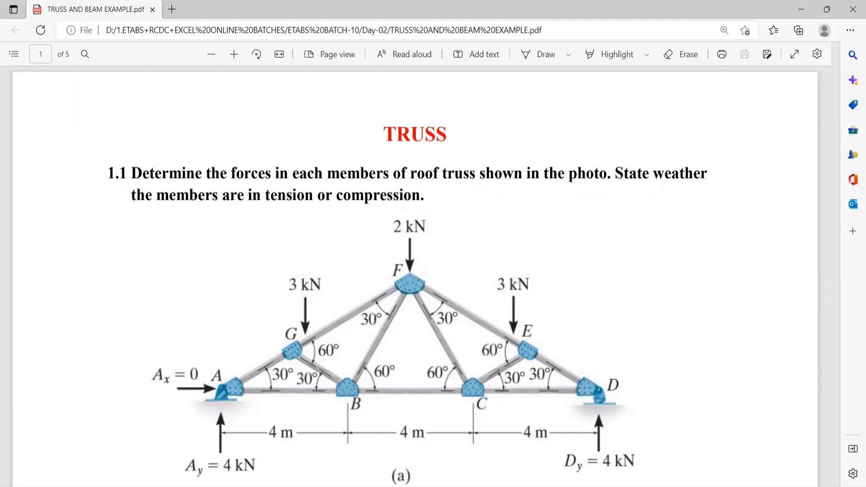
key(alt+Tab)
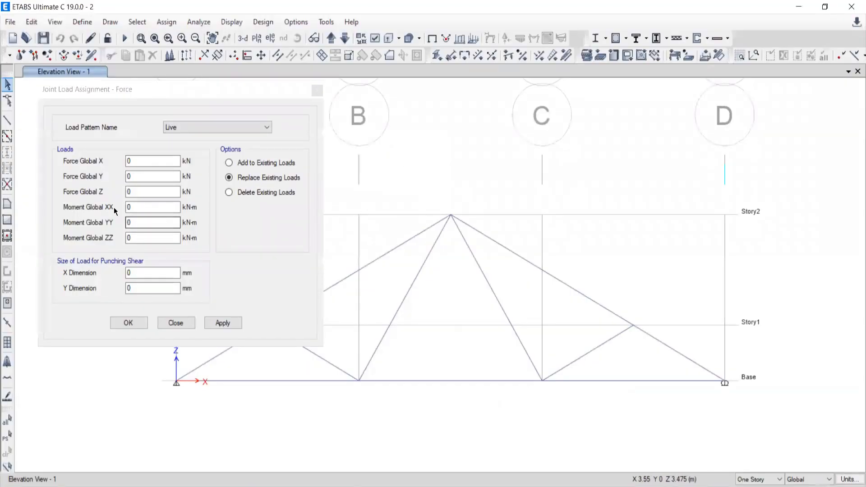
drag(137, 192, 109, 191)
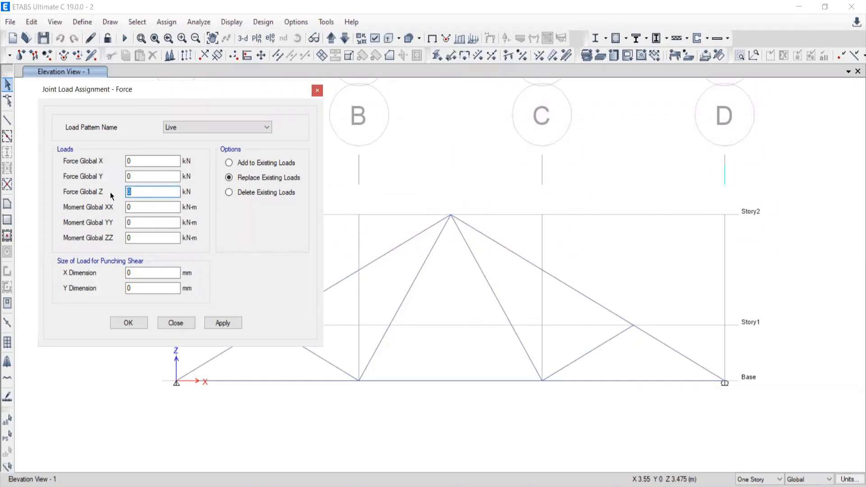
text(2)
drag(187, 88, 128, 31)
click(186, 267)
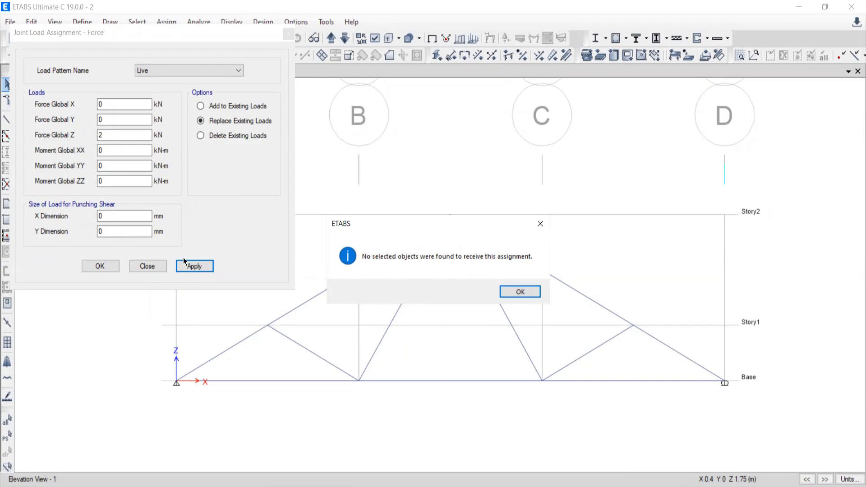
click(515, 294)
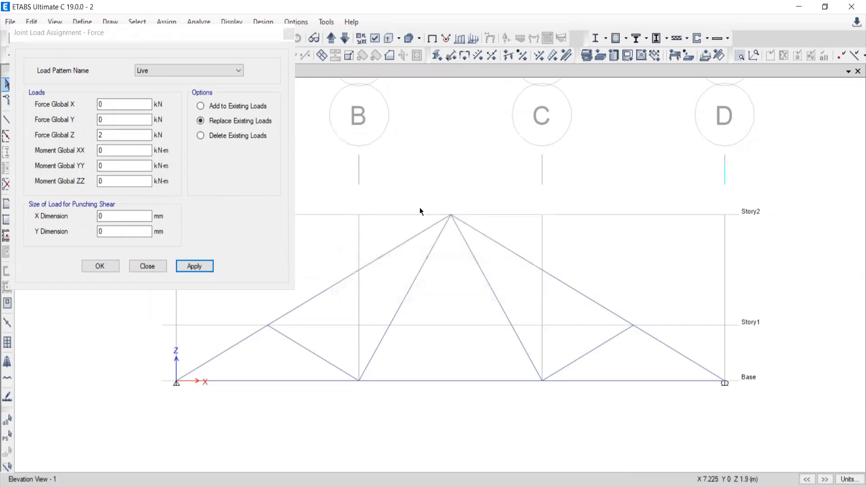
Assign a live global Z force of 2 kN to the truss's apex joint and examine the load arrow.
drag(421, 192, 498, 244)
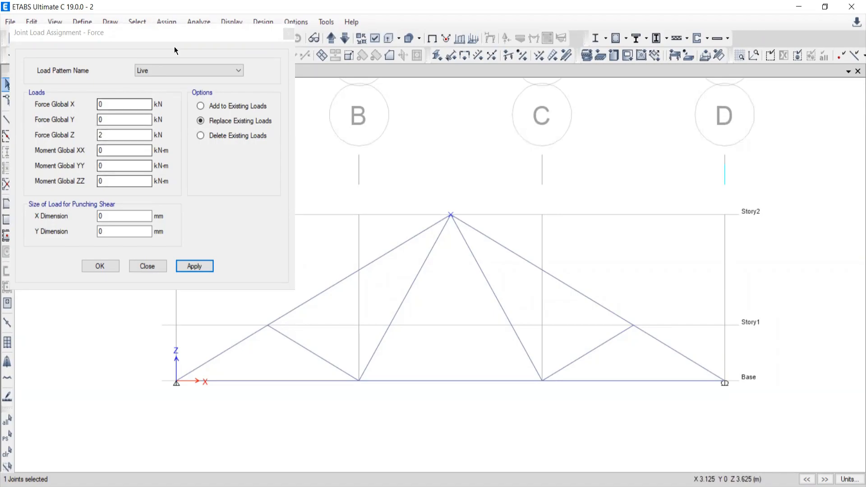
click(128, 36)
click(195, 266)
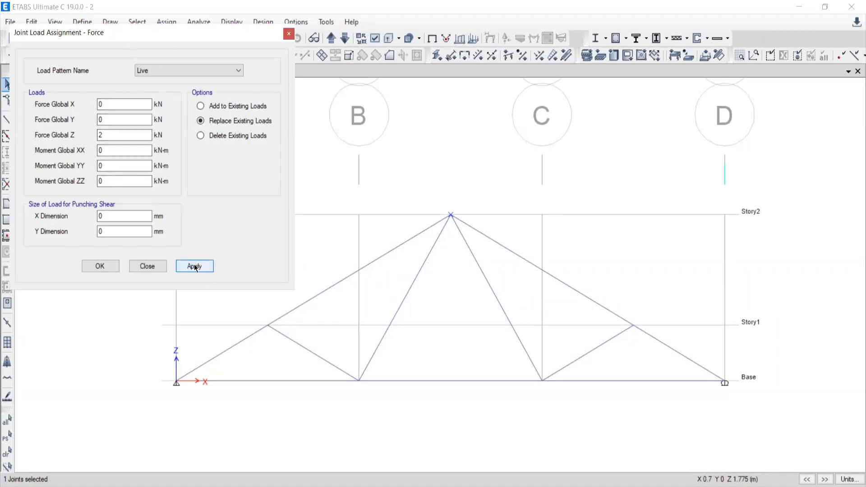
scroll(441, 234, up, 3)
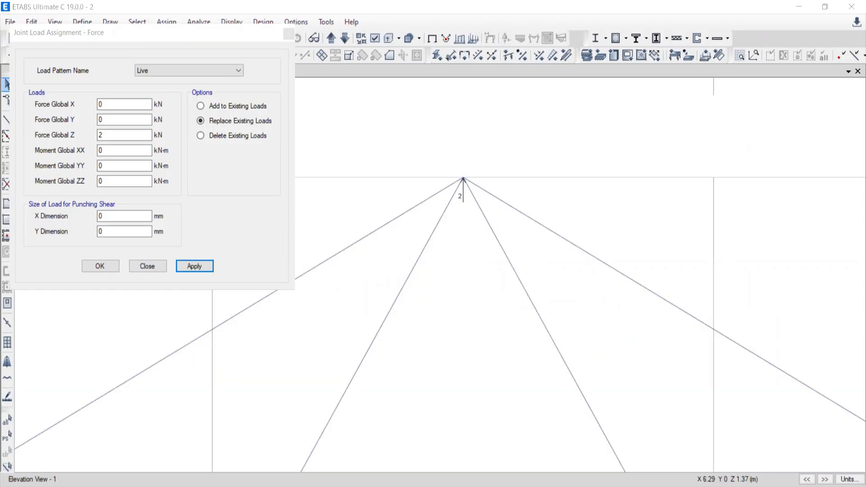
Compare the load direction with the PDF and replace the apex joint's load with a global Z force of -2 kN.
key(alt+Tab)
key(alt+Tab)
drag(425, 145, 515, 211)
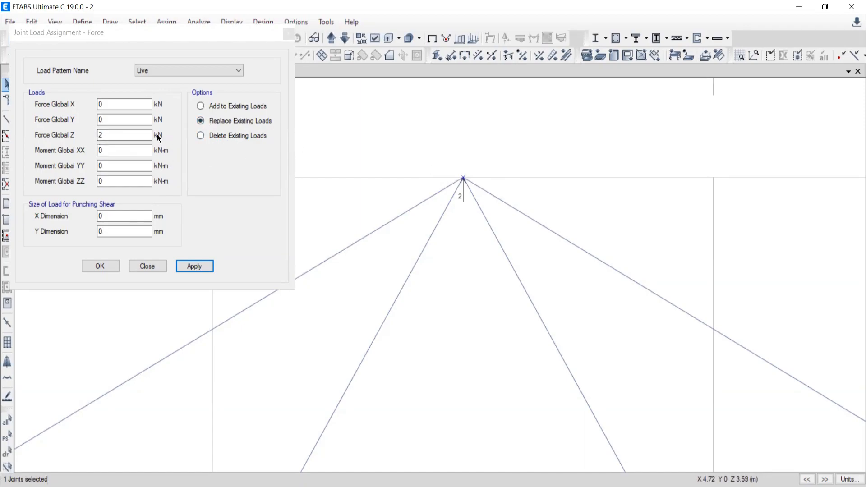
double_click(100, 133)
text(2)
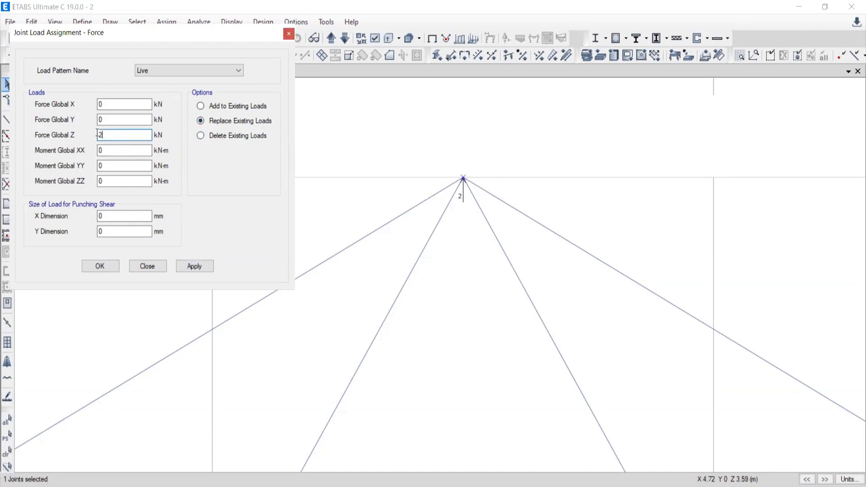
text(-)
click(197, 267)
click(191, 268)
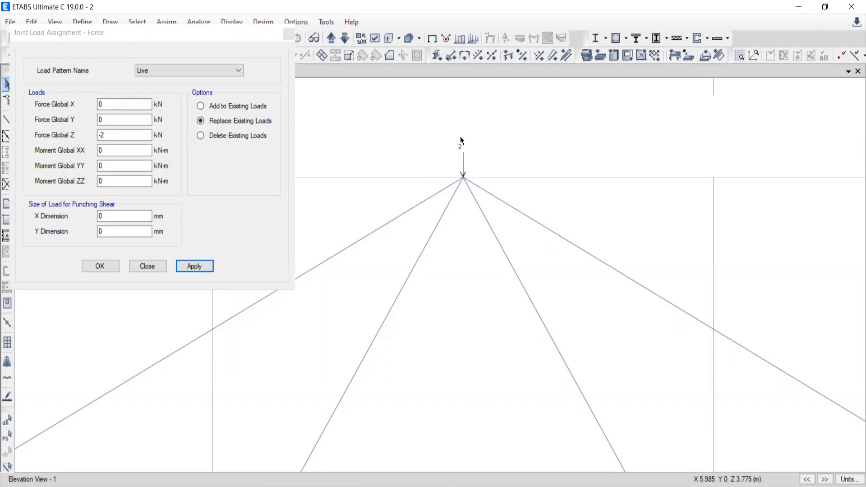
Add a global Z force of -3 kN to the apex joint's existing load using Add to Existing Loads.
click(127, 137)
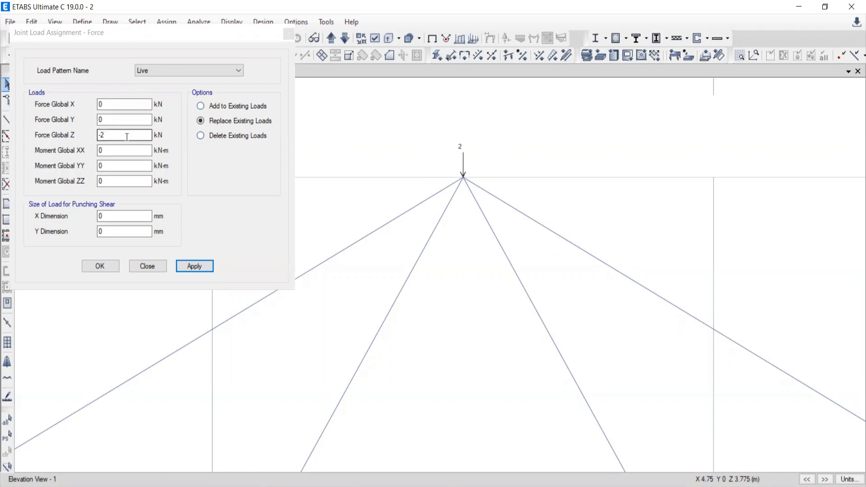
drag(107, 135, 101, 135)
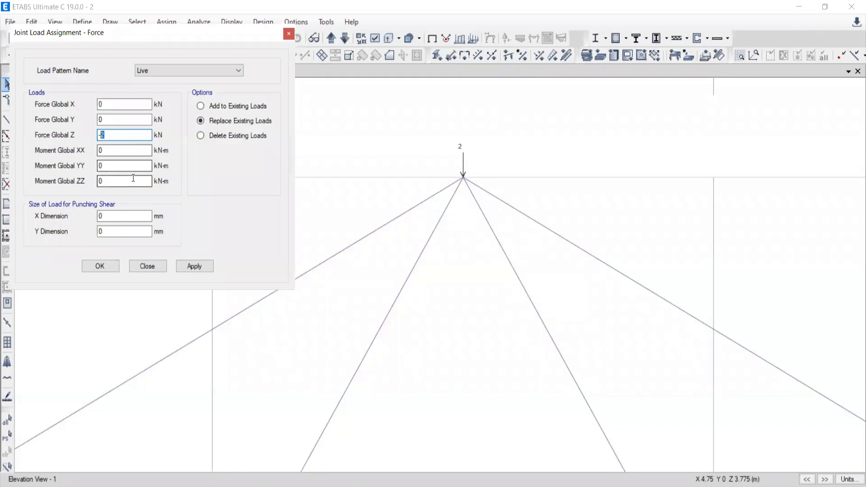
text(3)
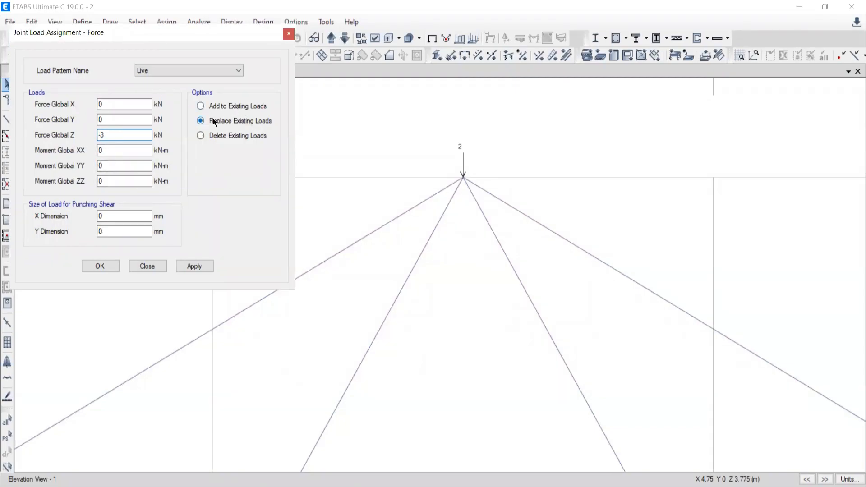
drag(427, 152, 514, 204)
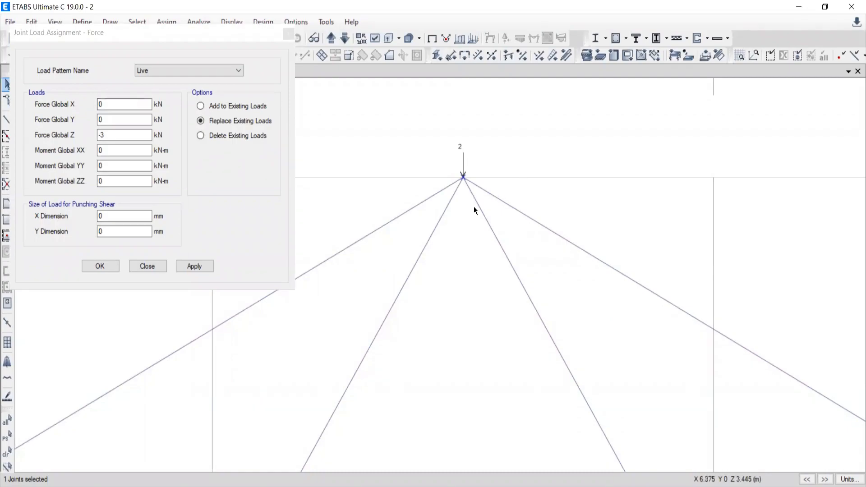
click(200, 106)
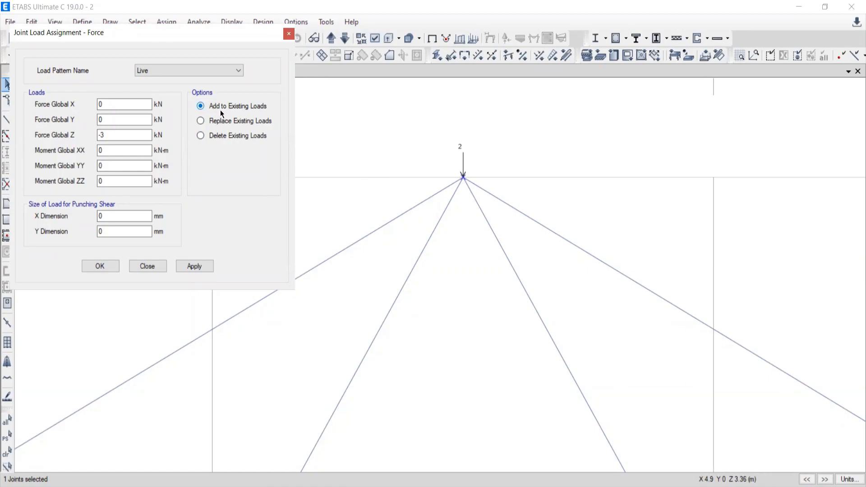
click(194, 268)
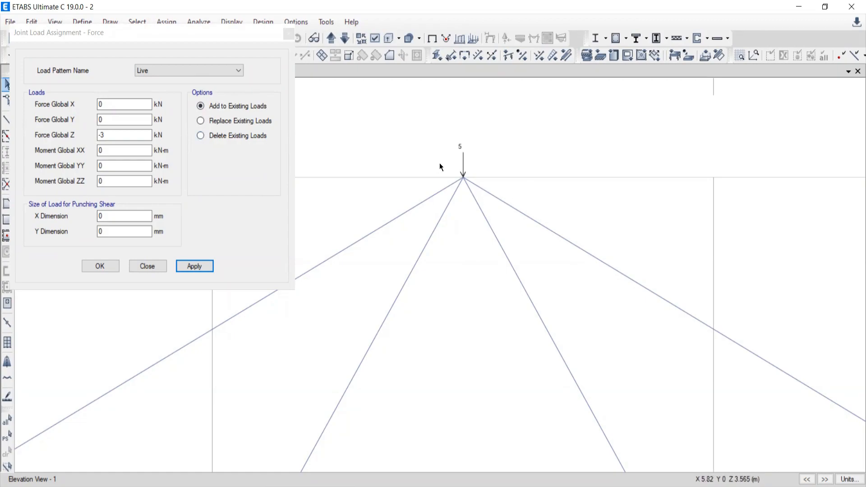
Delete the existing live loads from the apex joint.
drag(443, 161, 490, 202)
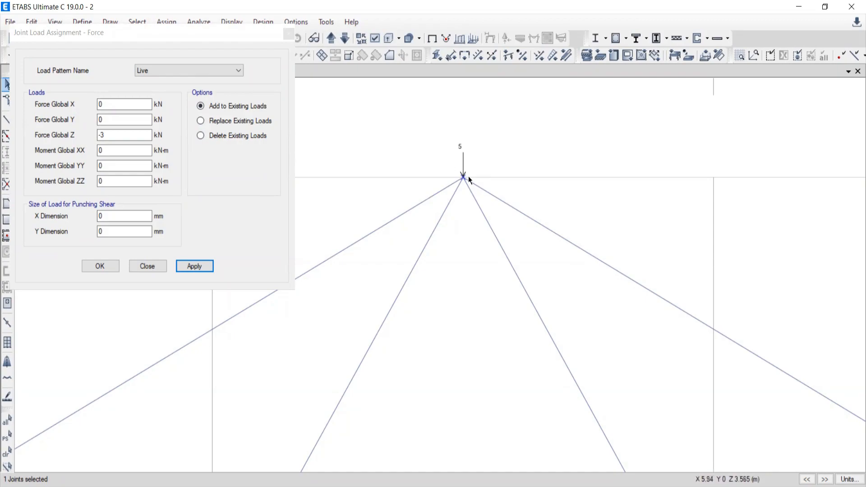
click(201, 136)
click(192, 267)
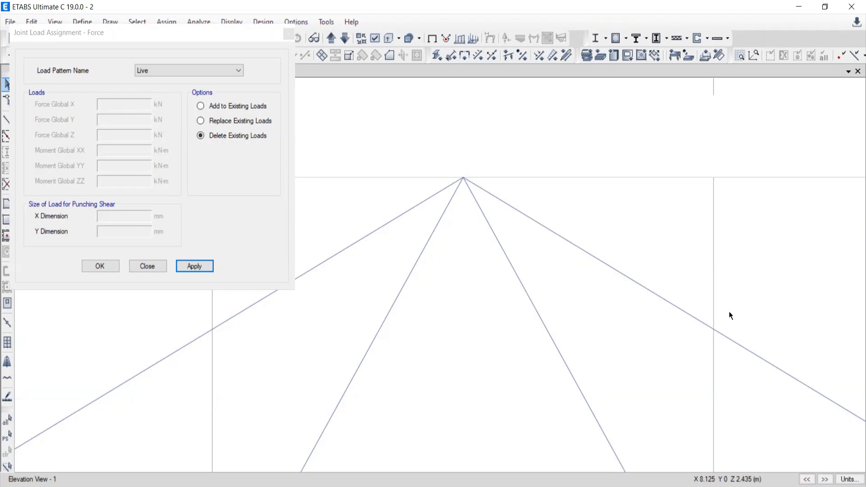
Assign a global Z force of -2 kN to the apex joint with the Replace Existing Loads option.
click(201, 121)
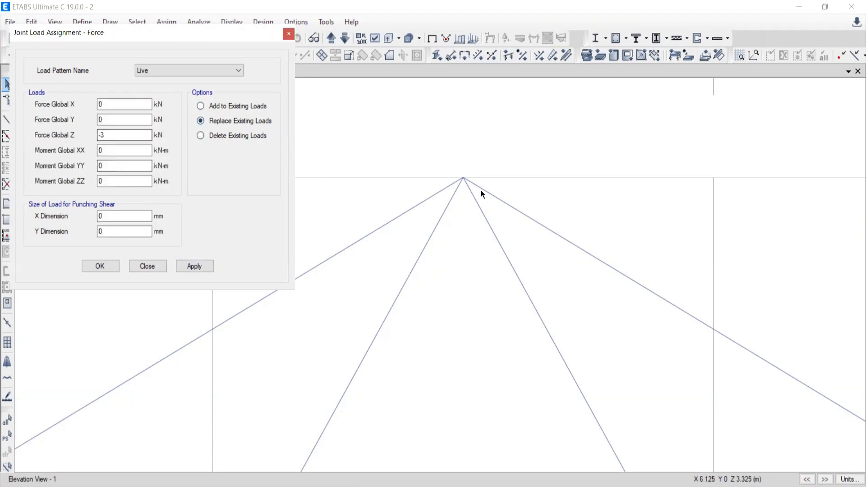
drag(411, 137, 569, 237)
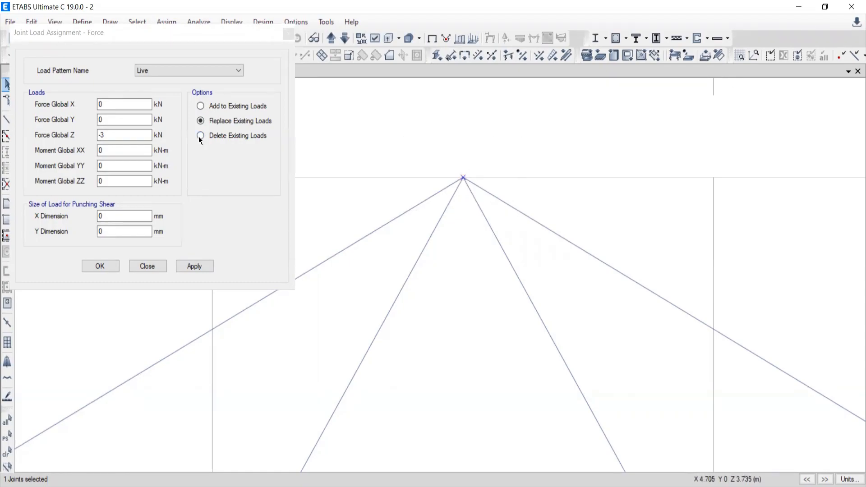
double_click(109, 134)
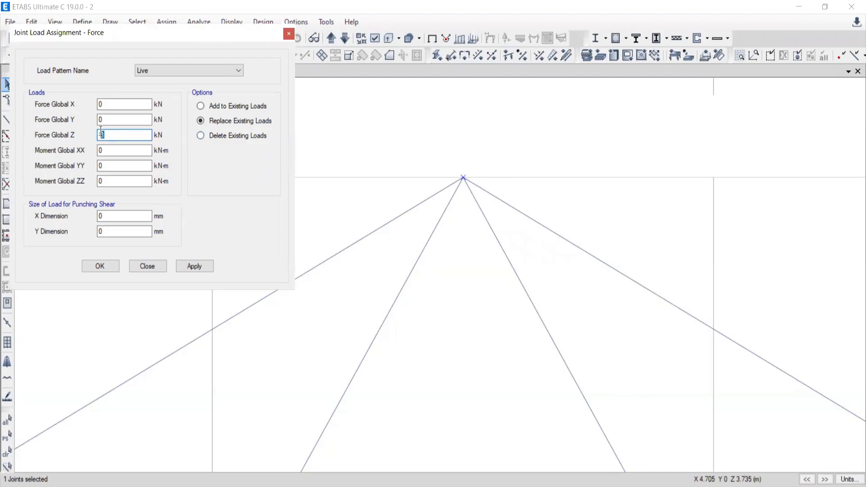
text(-2)
click(194, 266)
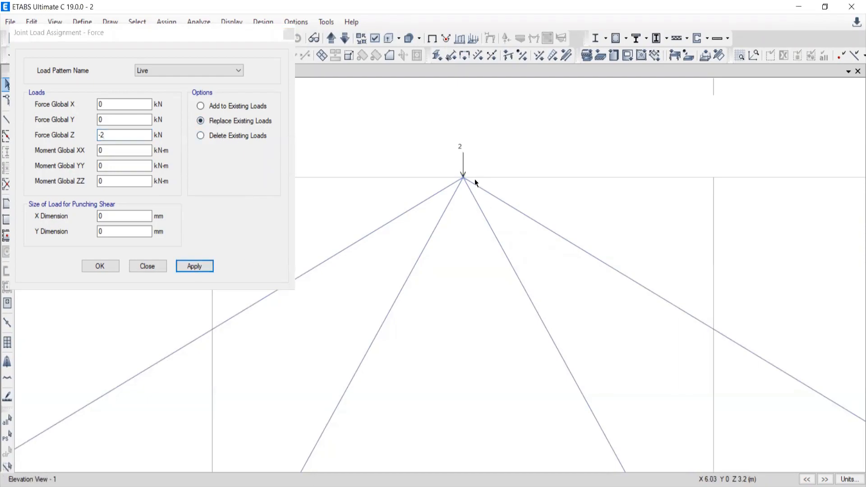
Check the remaining joint loads in the PDF, select the two rafter joints at Story1, and close the force assignment.
scroll(453, 188, down, 3)
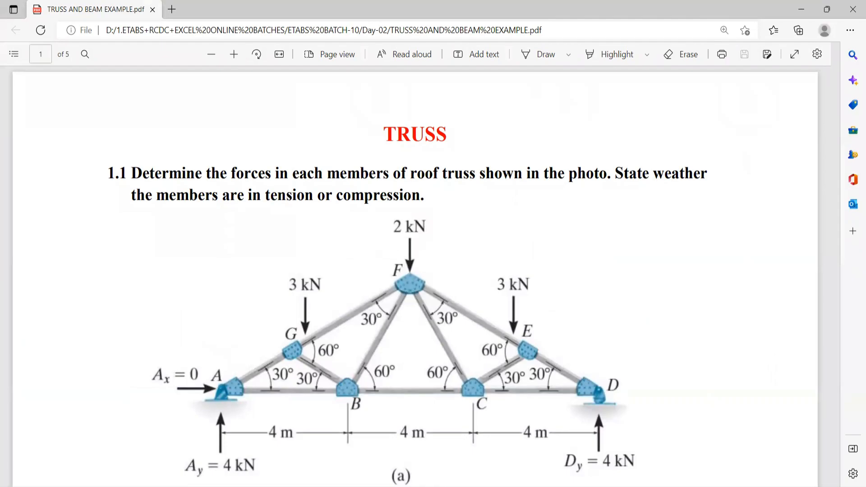
click(491, 486)
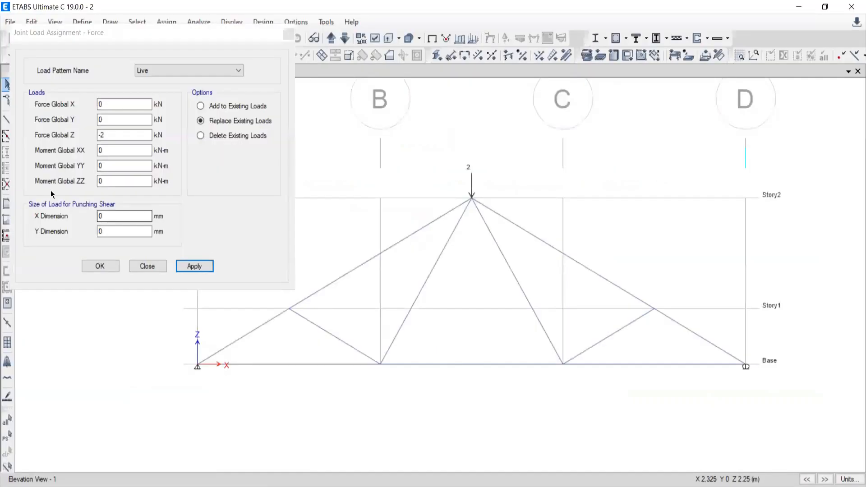
middle_drag(324, 304, 406, 284)
drag(350, 261, 404, 308)
middle_drag(407, 337, 631, 258)
drag(631, 254, 655, 318)
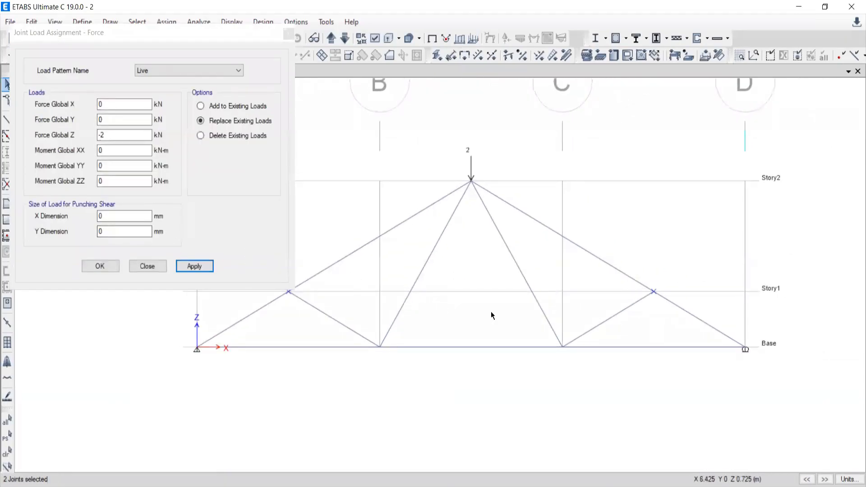
middle_drag(491, 311, 570, 346)
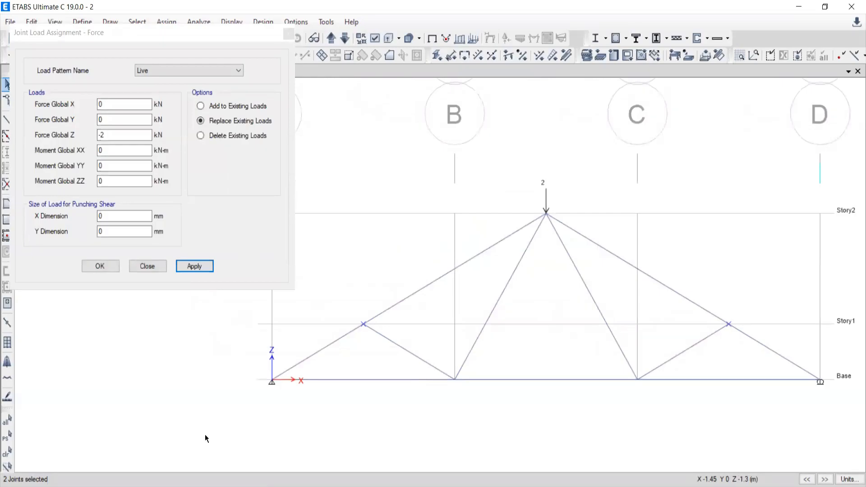
middle_drag(558, 338, 393, 344)
click(141, 267)
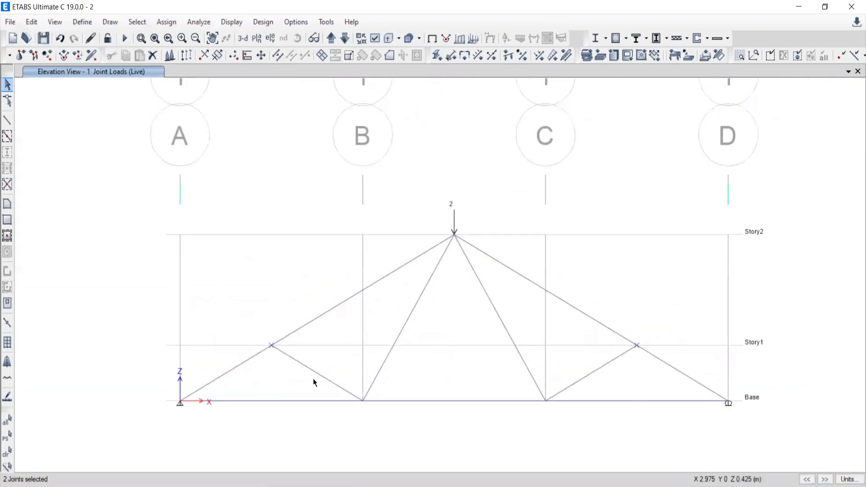
Clear the selection, reselect the two Story1 rafter joints, and assign them a live global Z force of -3 kN.
click(7, 451)
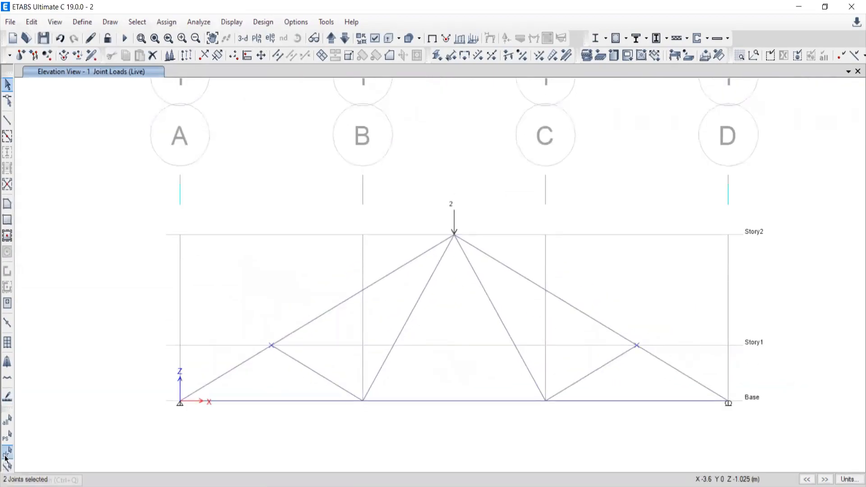
drag(245, 319, 315, 367)
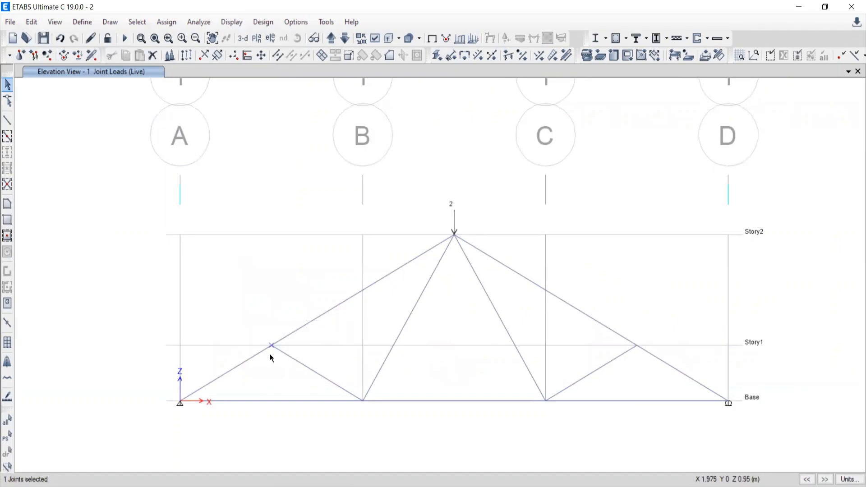
drag(624, 309, 679, 374)
click(166, 22)
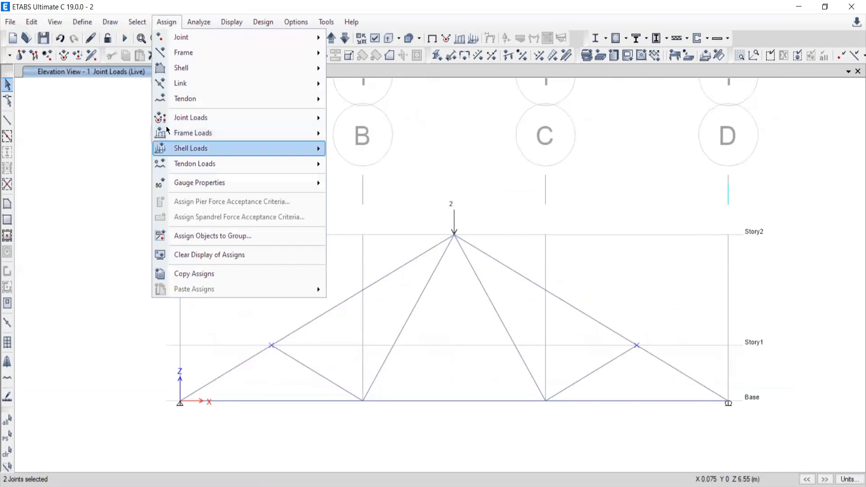
mouse_move(198, 121)
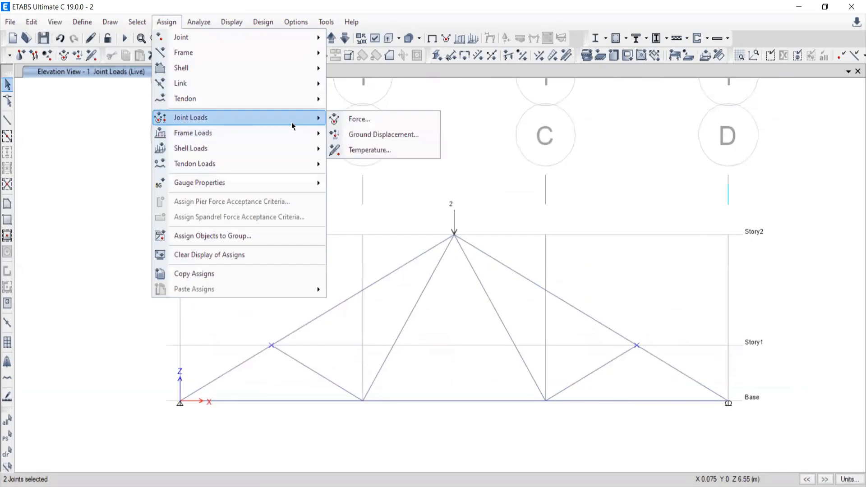
click(366, 122)
double_click(108, 135)
text(-2)
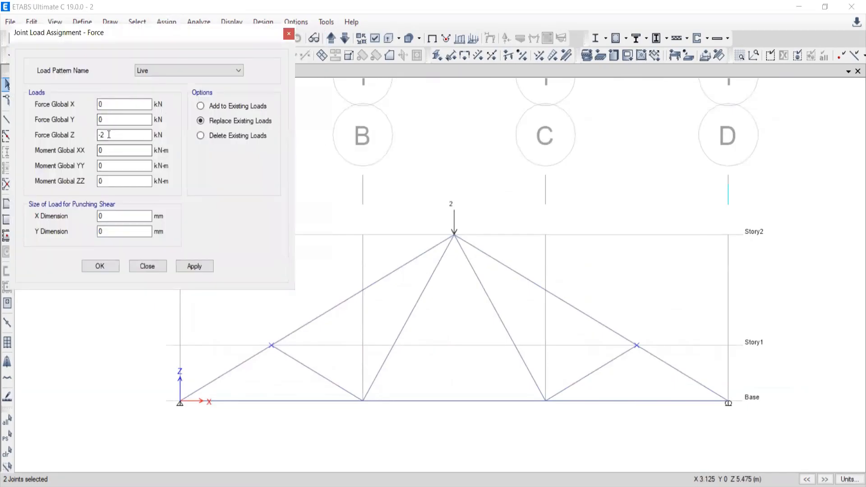
drag(106, 133, 102, 135)
text(3)
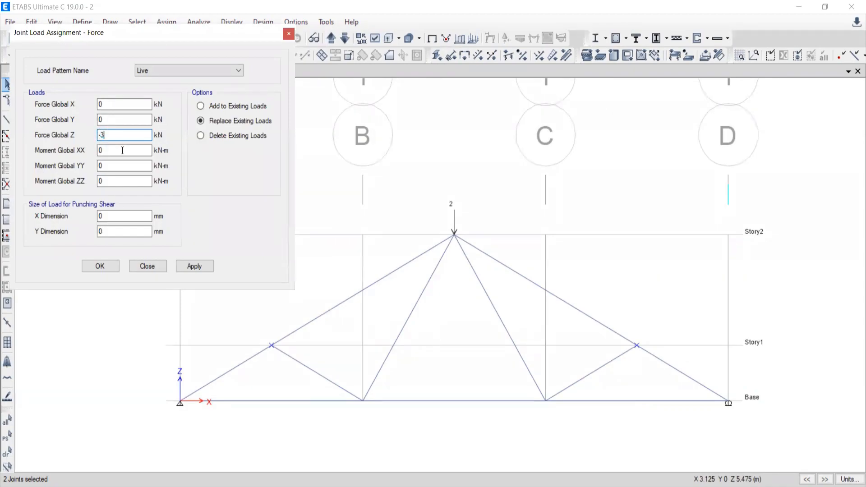
click(194, 266)
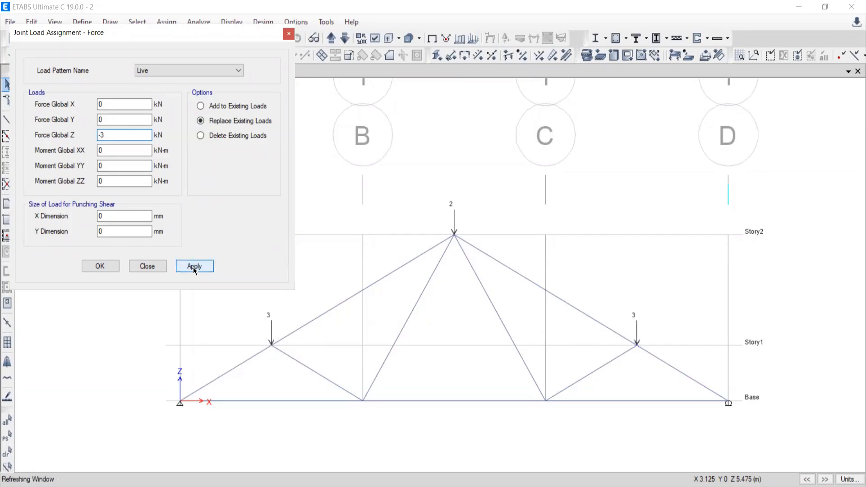
Close the force assignment, switch to the truss example PDF, and cross out the support reactions Ax, Ay and Dy on the truss figure.
click(147, 266)
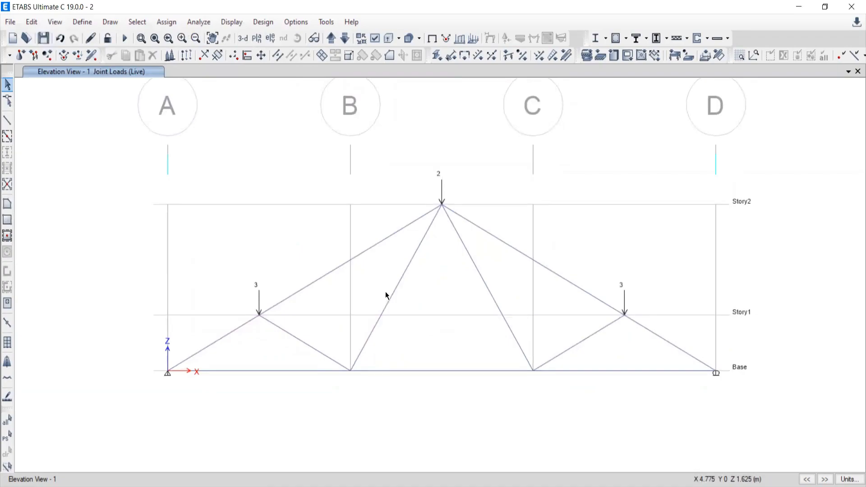
key(alt+Tab)
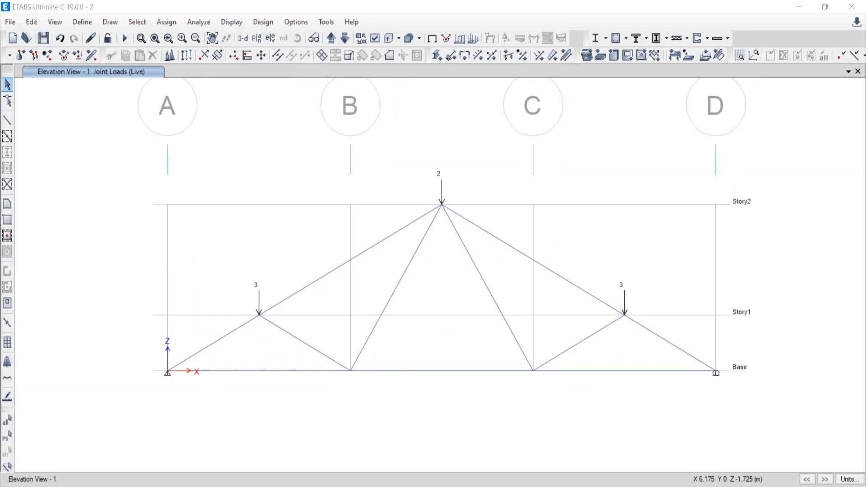
scroll(383, 332, down, 1)
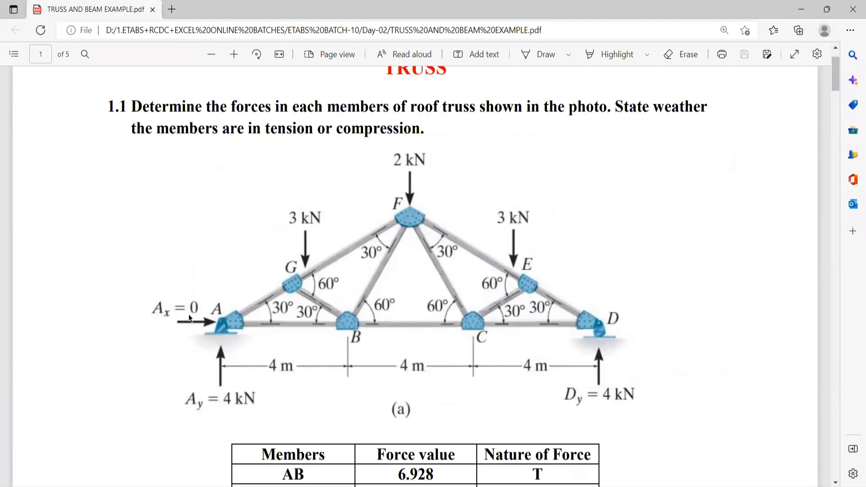
mouse_move(180, 291)
mouse_down()
mouse_move(167, 342)
mouse_move(195, 340)
mouse_up()
drag(196, 370, 244, 409)
drag(236, 369, 217, 397)
drag(626, 384, 568, 419)
drag(567, 388, 609, 417)
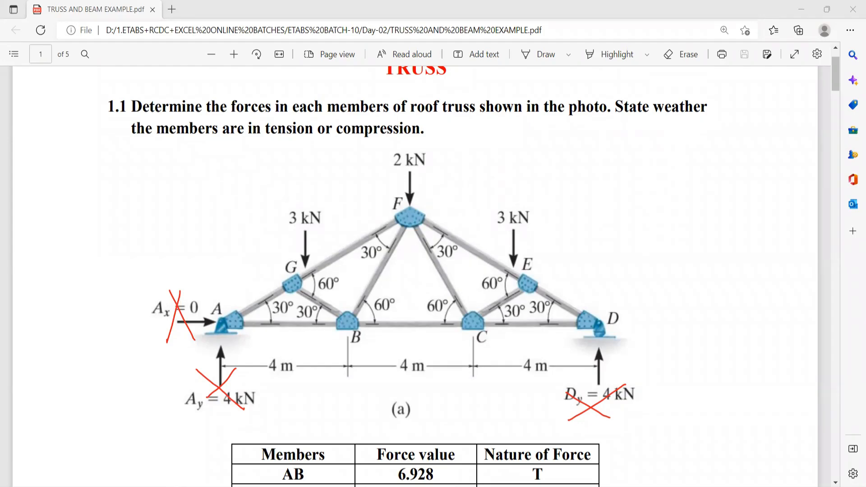
Switch back to ETABS, clear the cross marks, and compare the assigned joint loads with the PDF's truss figure.
key(alt+Tab)
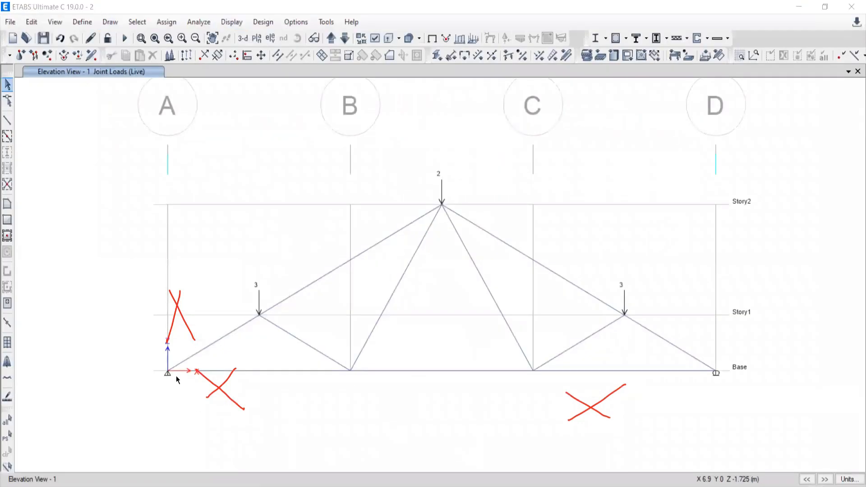
key(Escape)
middle_drag(343, 377, 316, 318)
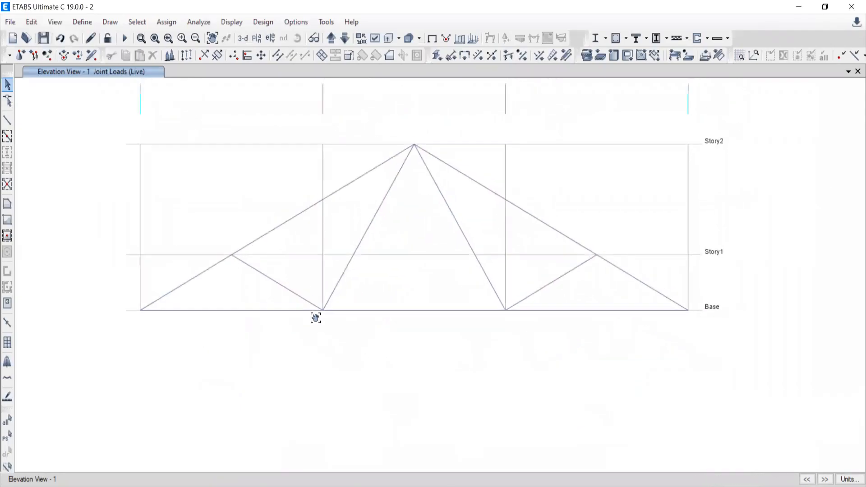
key(alt+Tab)
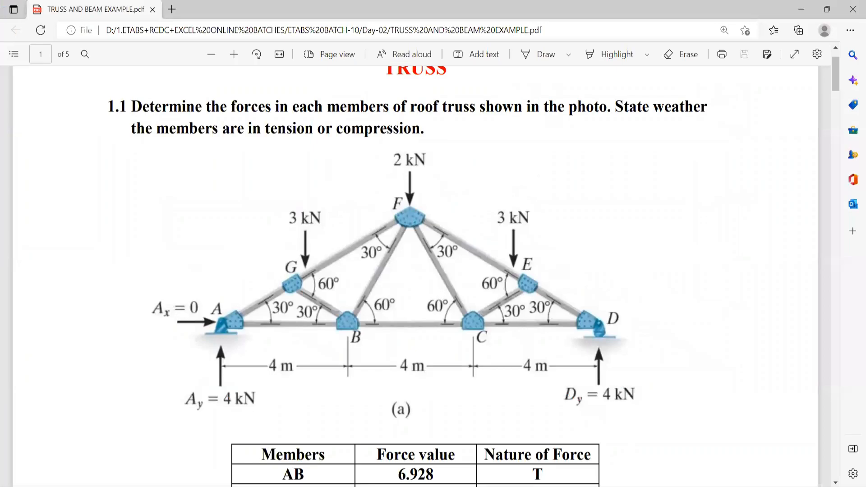
key(alt+Tab)
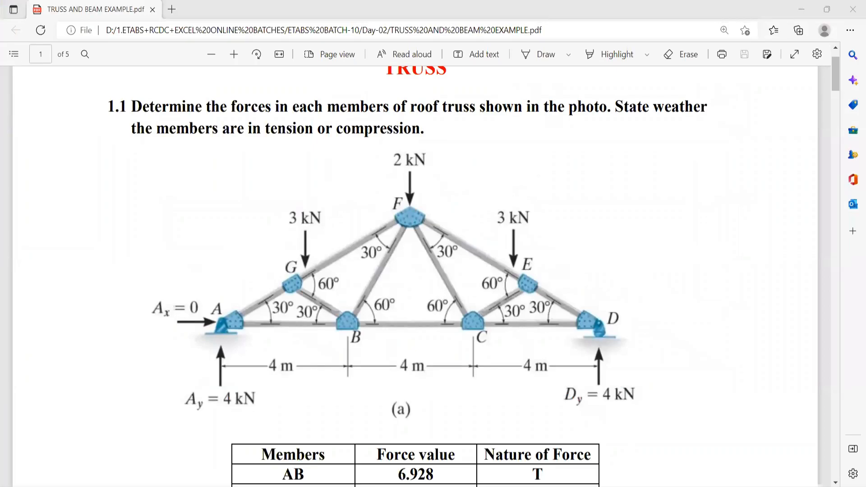
middle_drag(381, 286, 385, 289)
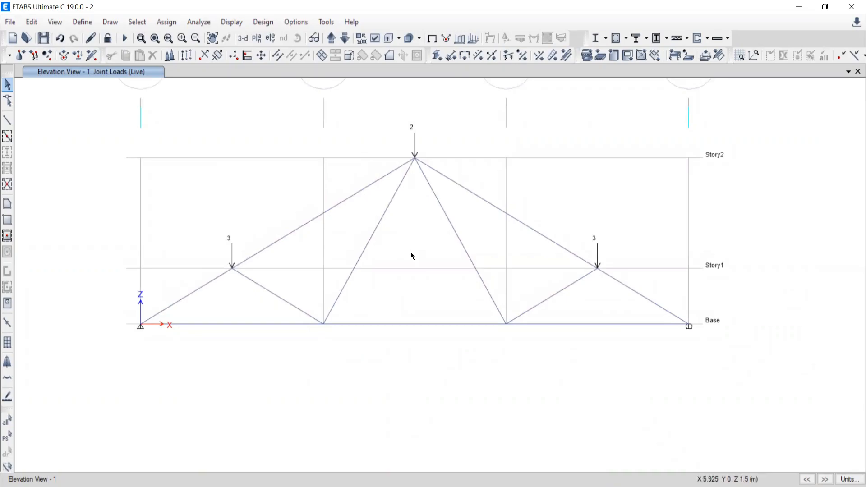
Inspect the loaded truss in the 3-D view and return to the elevation view of grid line 1.
click(242, 37)
middle_drag(493, 350, 428, 253)
click(270, 38)
click(347, 217)
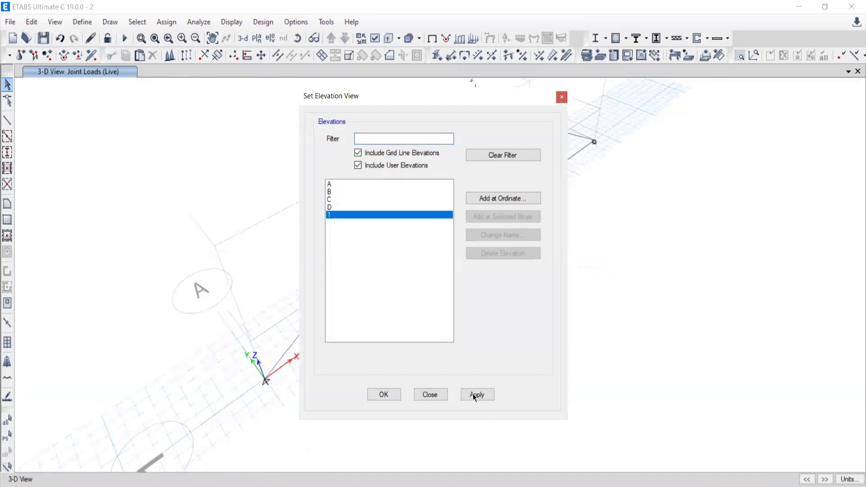
click(473, 394)
click(428, 394)
Run Check Model with all joint, frame, shell and other checks plus both fix options enabled, and dismiss the check report.
click(197, 24)
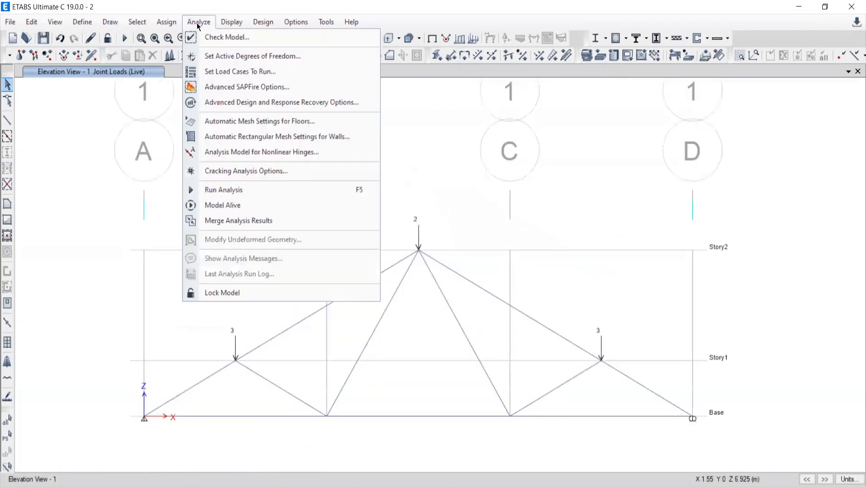
click(236, 40)
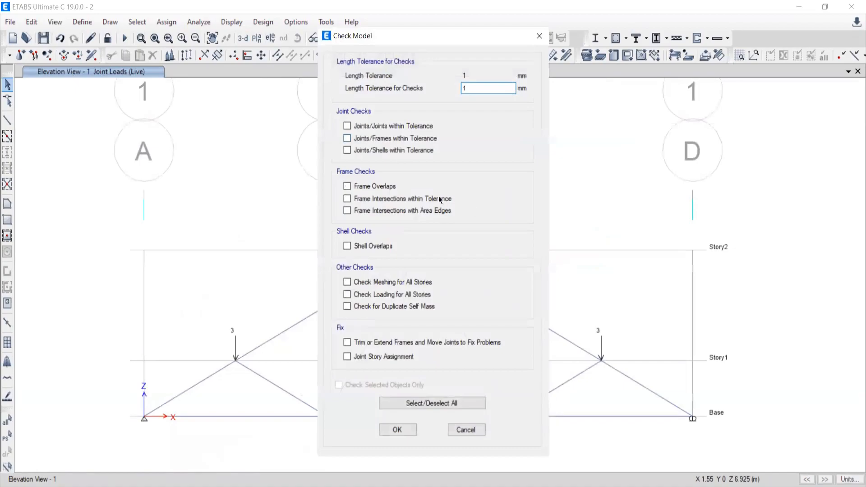
click(347, 186)
click(346, 246)
click(394, 402)
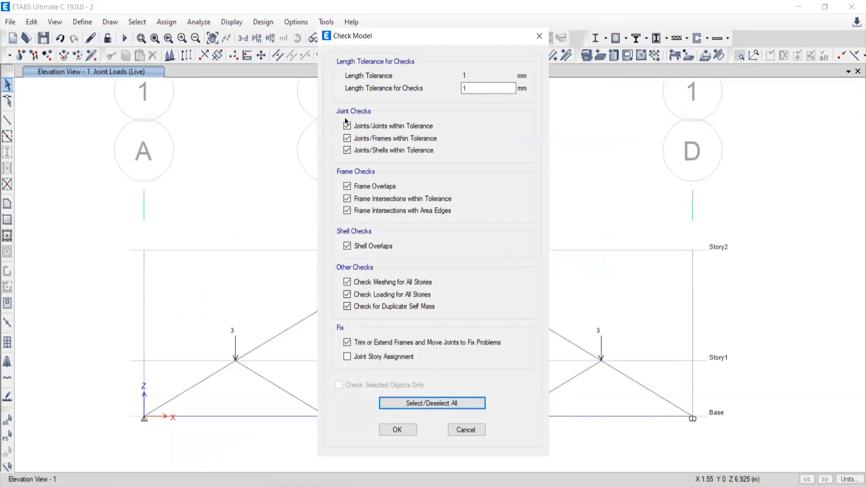
click(347, 357)
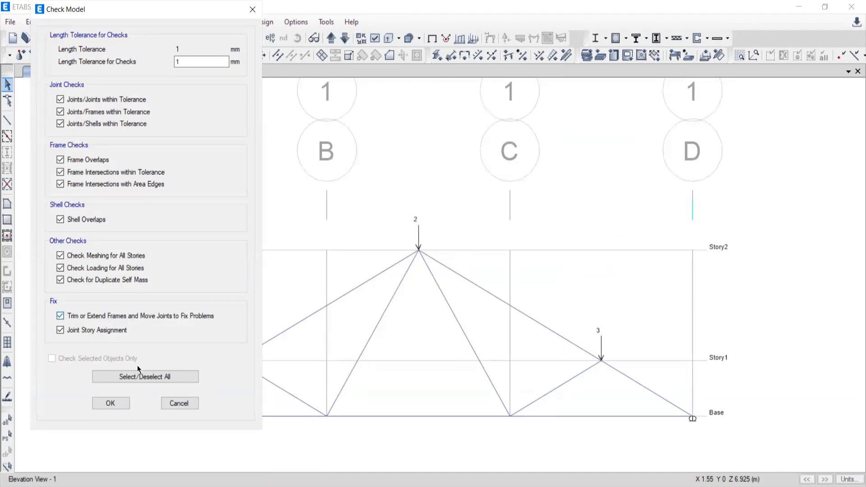
click(110, 403)
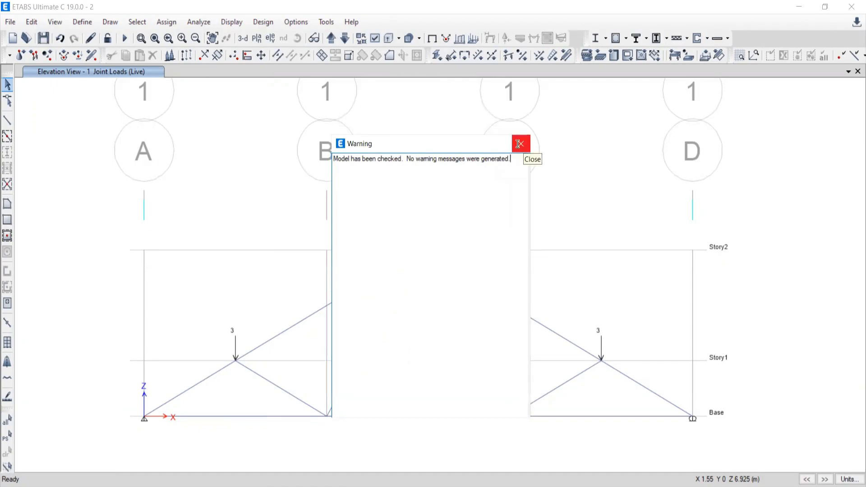
drag(445, 145, 410, 152)
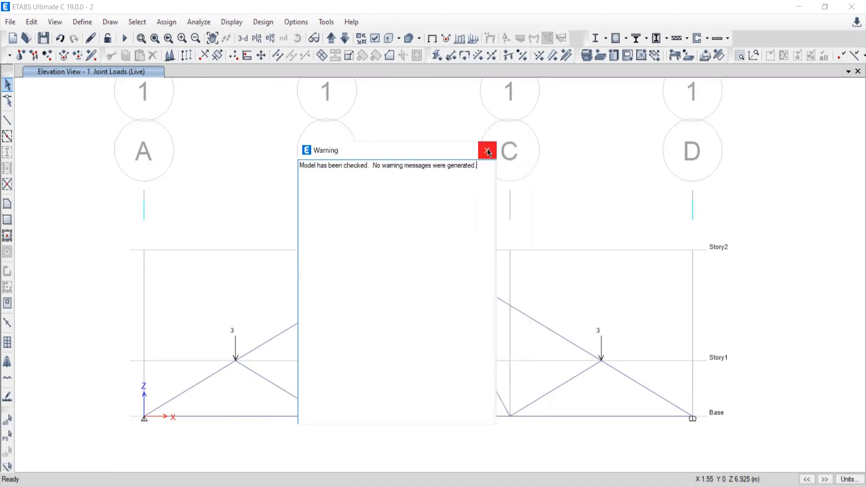
click(487, 151)
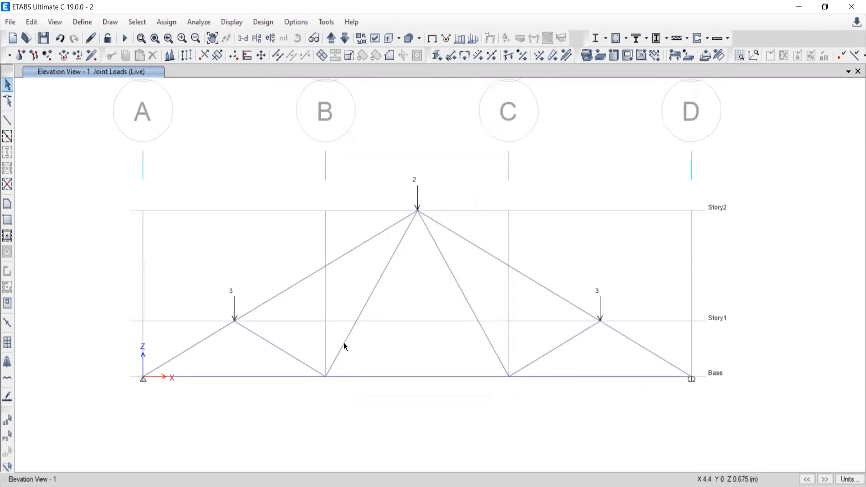
middle_drag(400, 290, 408, 312)
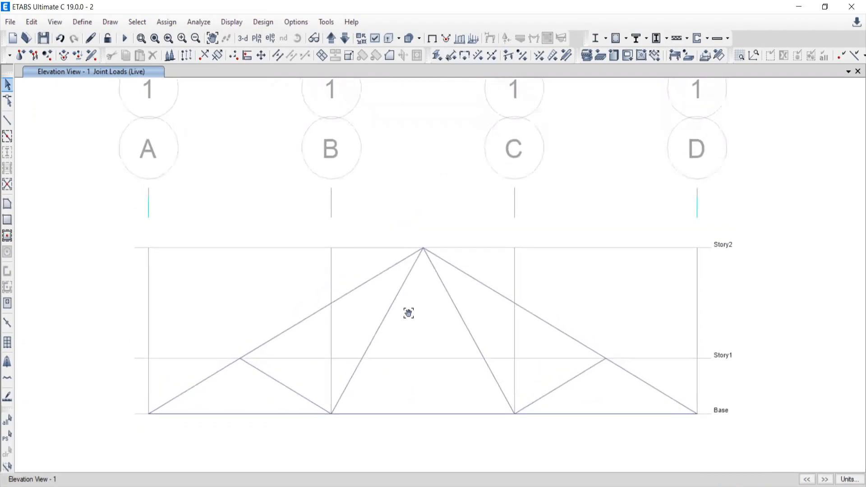
scroll(403, 299, down, 3)
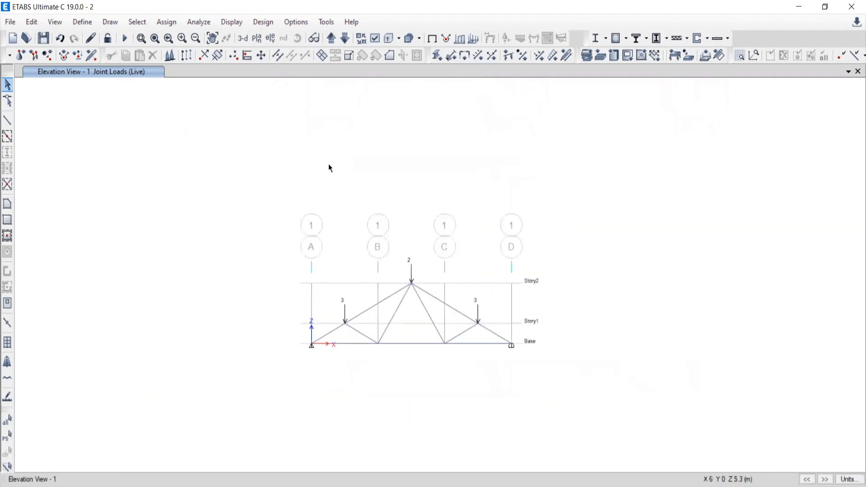
middle_drag(367, 355, 417, 287)
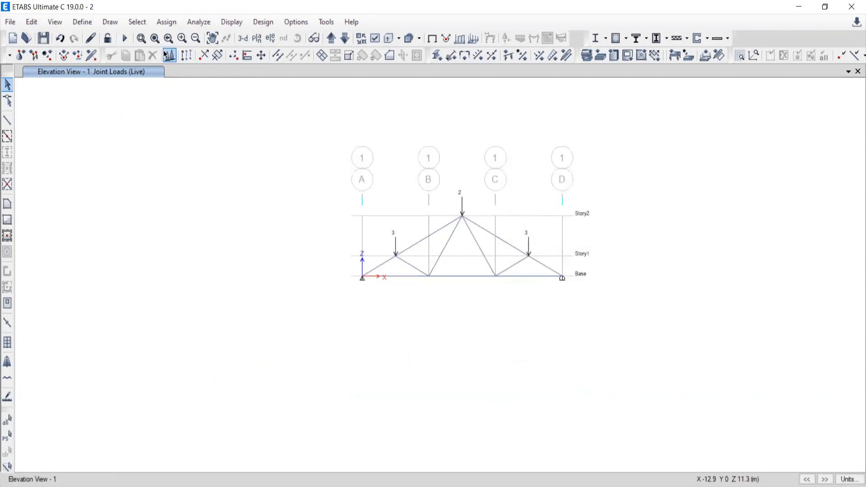
click(198, 23)
click(199, 24)
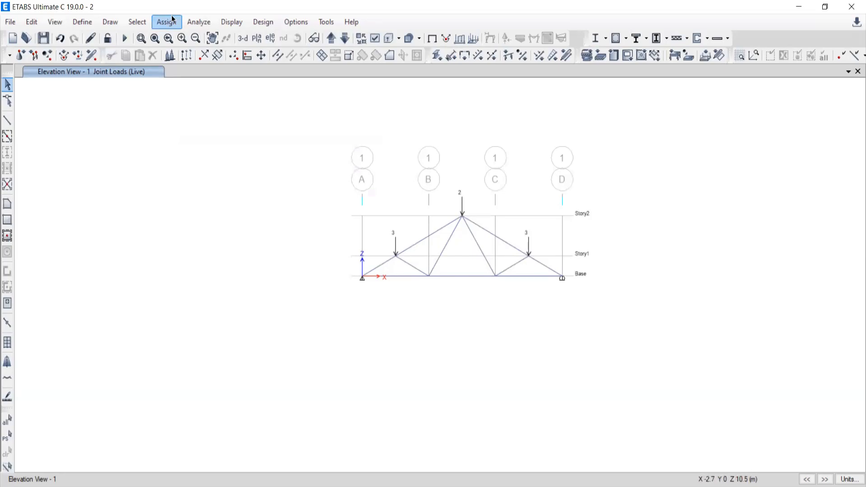
click(198, 22)
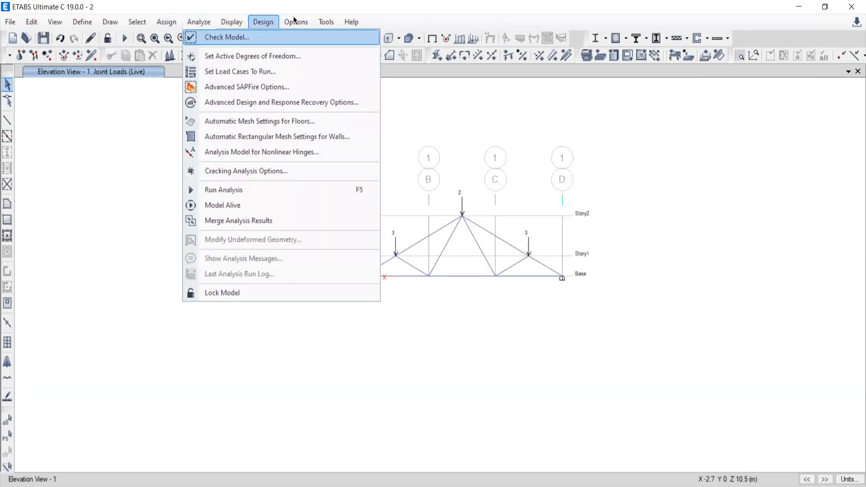
click(218, 5)
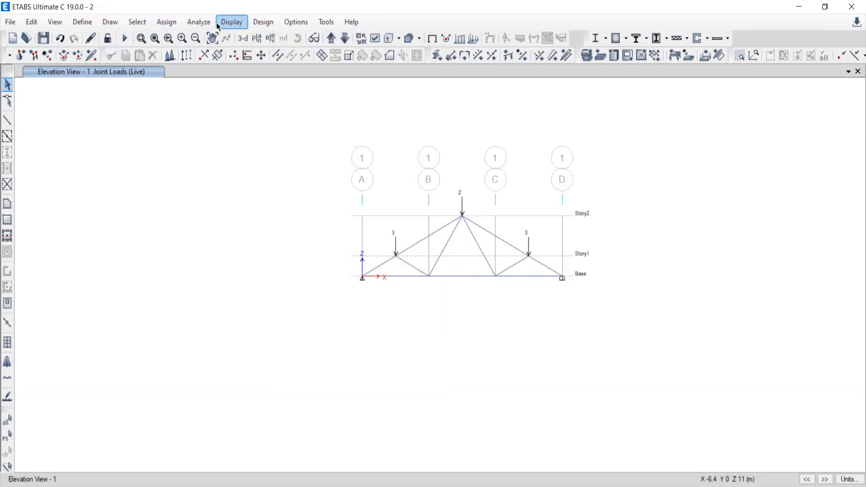
click(200, 25)
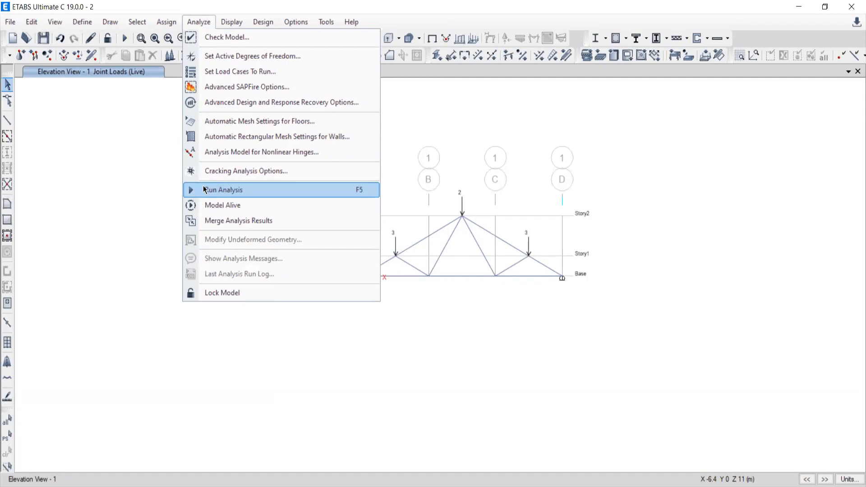
click(62, 408)
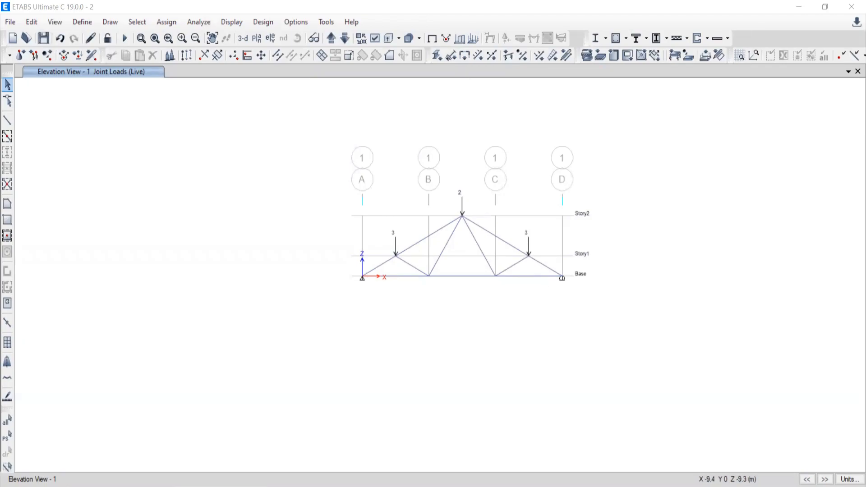
middle_drag(500, 329, 448, 337)
scroll(408, 287, up, 3)
middle_drag(422, 230, 432, 264)
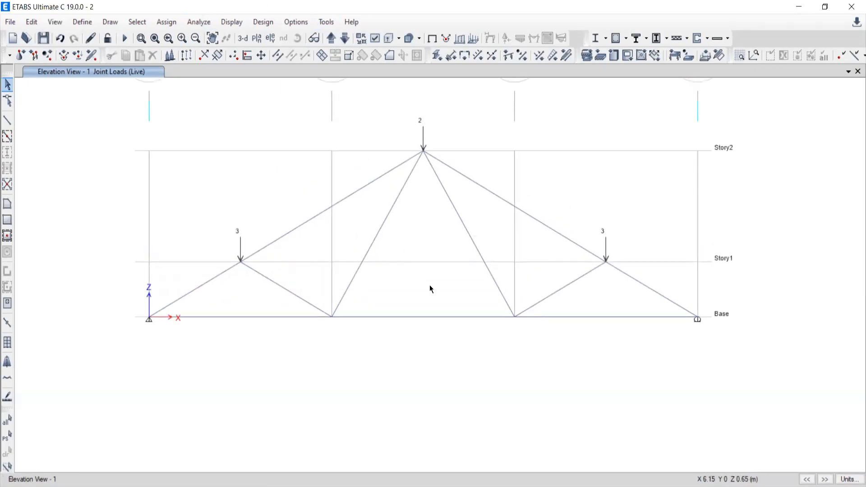
click(201, 23)
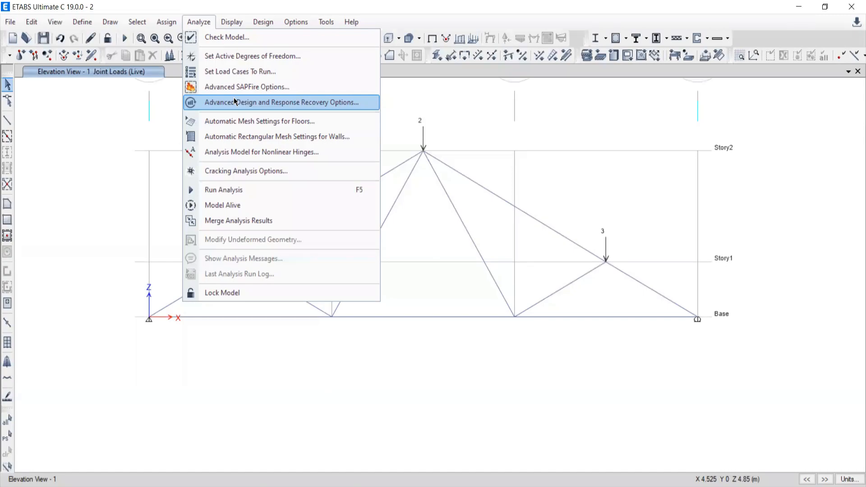
click(361, 347)
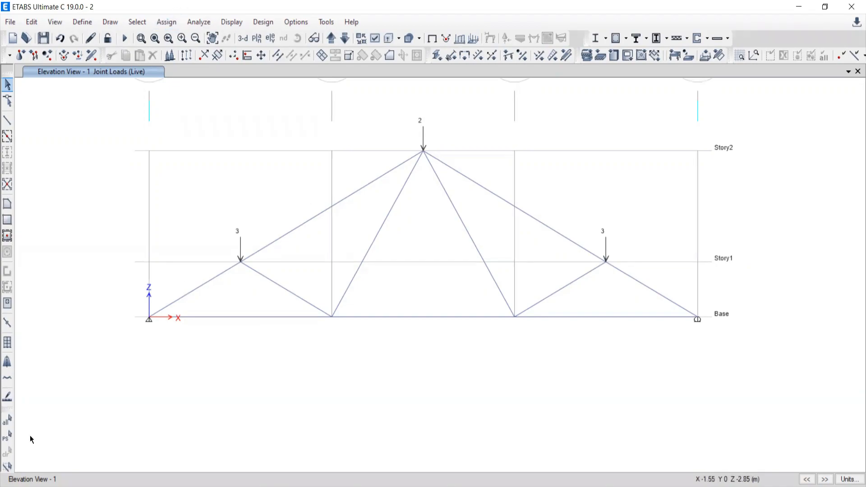
click(195, 25)
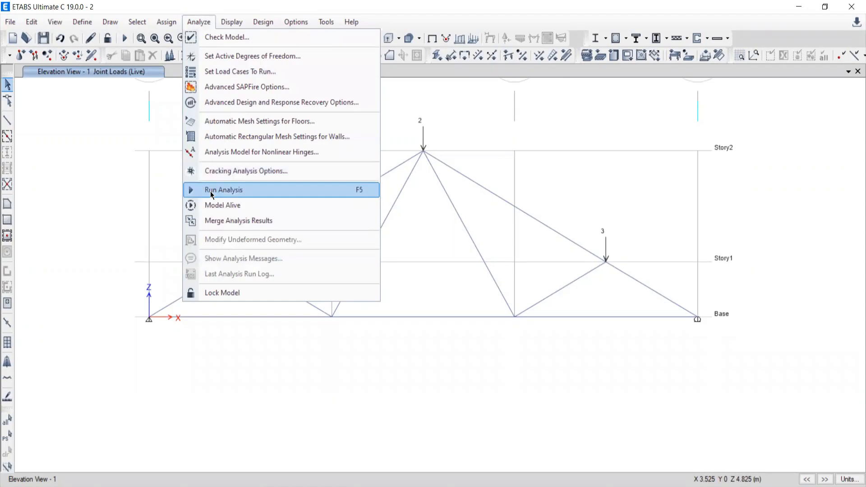
click(460, 9)
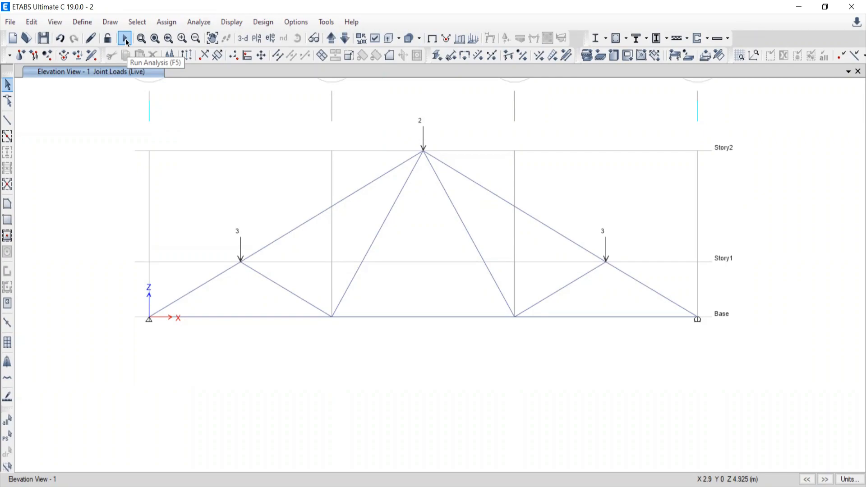
Run the analysis, read through the analysis messages, and close them to view the deformed truss.
click(197, 23)
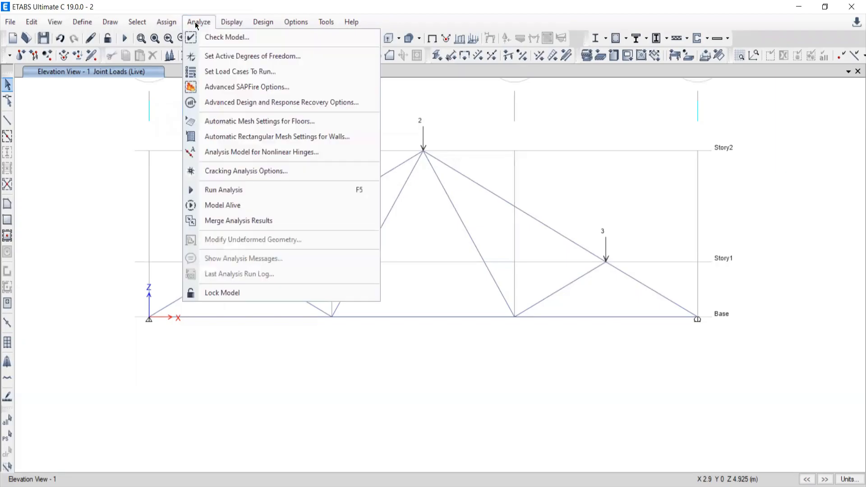
click(215, 193)
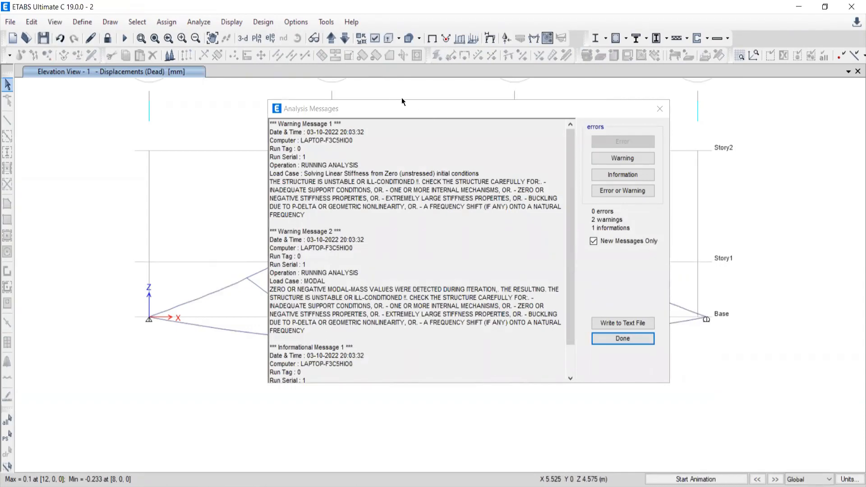
scroll(310, 282, down, 2)
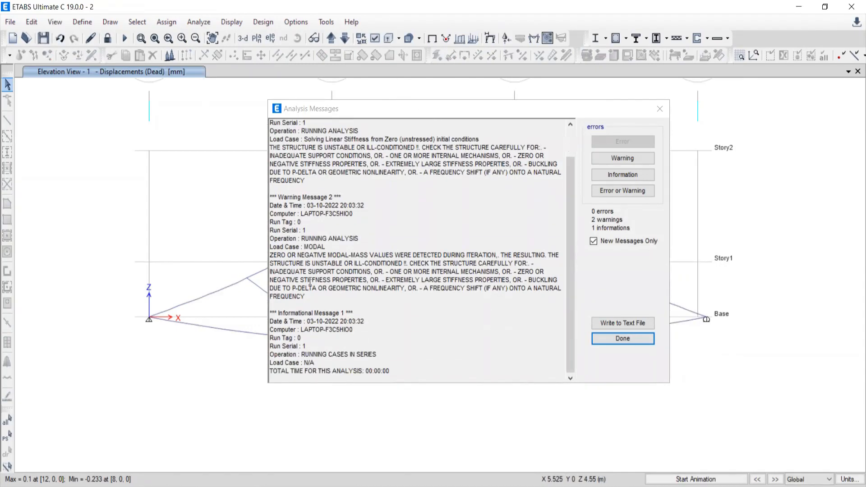
scroll(403, 294, up, 1)
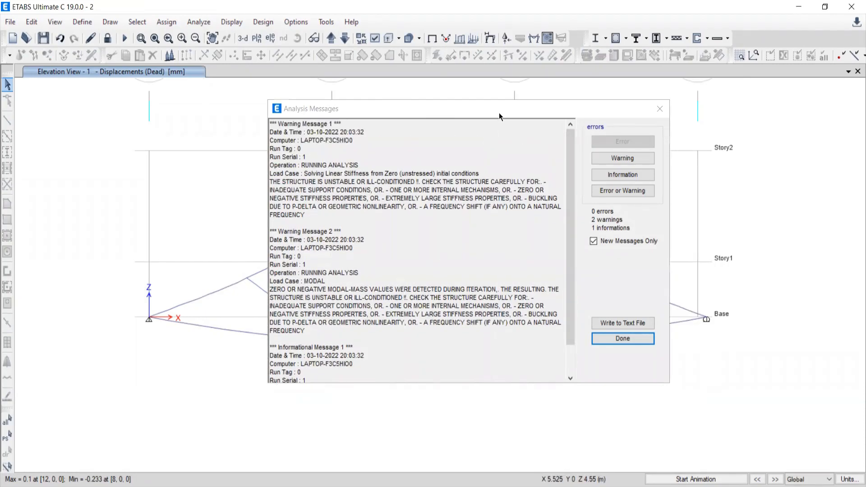
drag(483, 112, 377, 130)
click(553, 127)
middle_drag(446, 268, 472, 256)
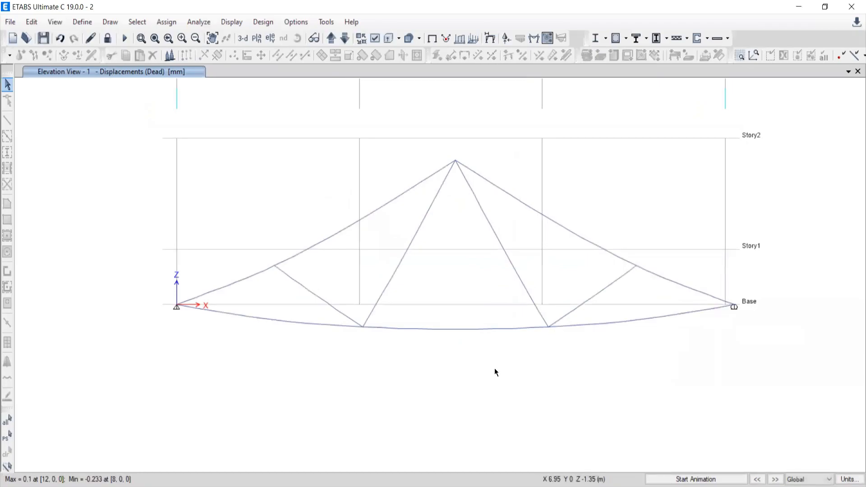
Animate the truss's Dead-case deformed shape in the elevation view of grid line 1 and study its movement.
middle_drag(589, 394, 556, 318)
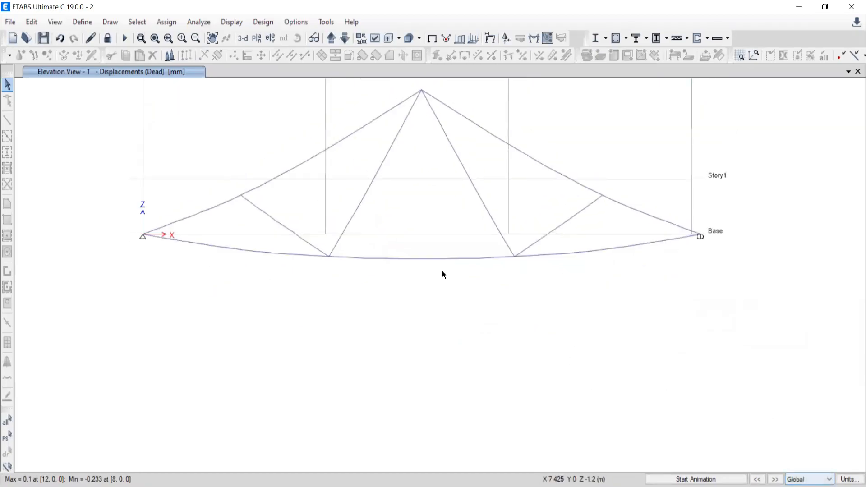
click(680, 481)
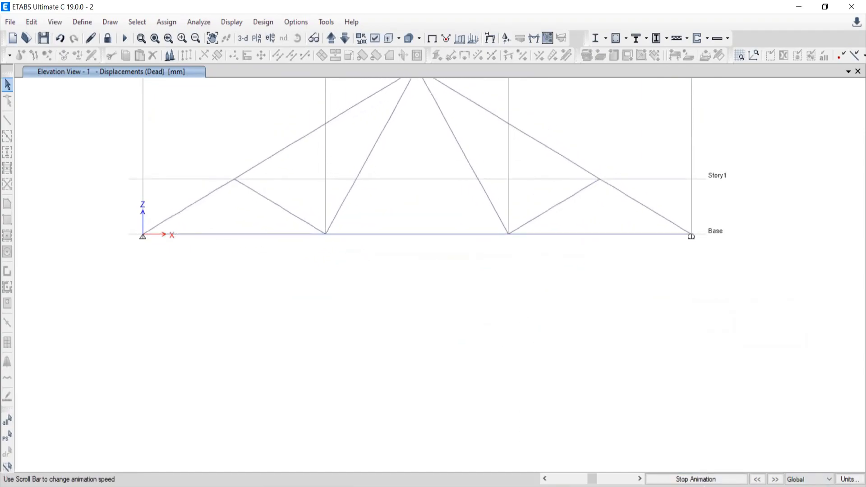
click(667, 478)
middle_drag(505, 332, 522, 441)
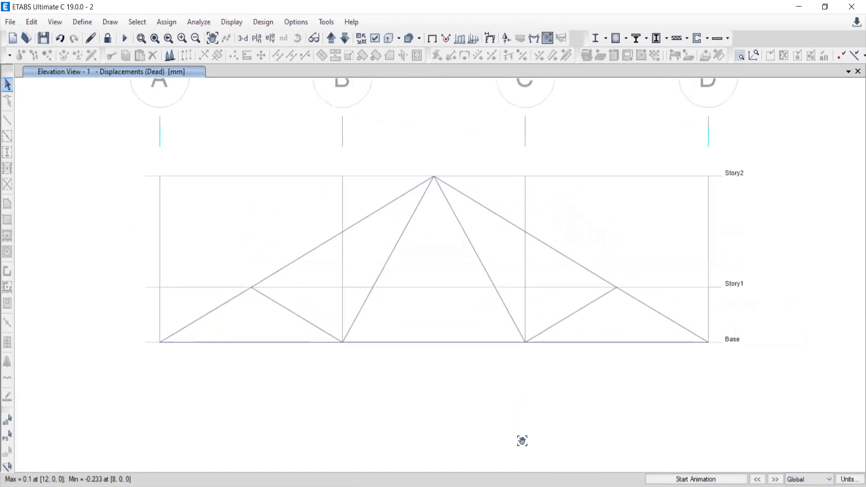
click(678, 478)
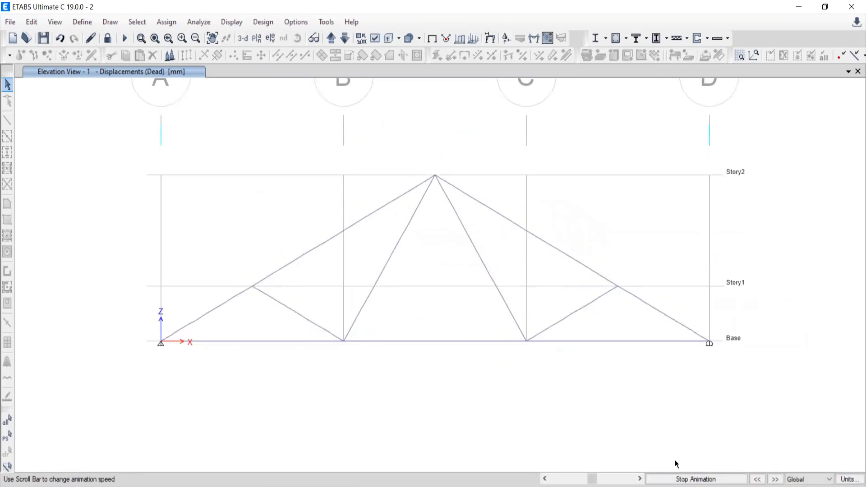
click(676, 478)
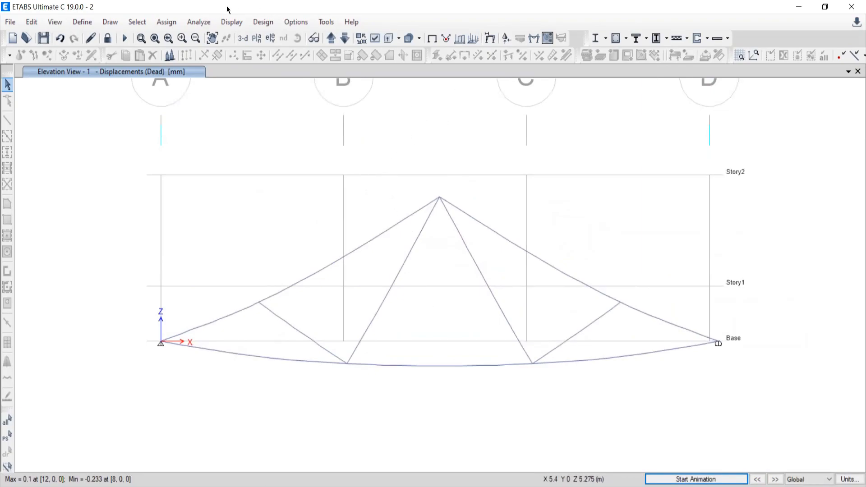
Switch to the 3-D view, animate the deformed truss there, and stop the animation.
click(240, 42)
middle_drag(495, 307, 418, 185)
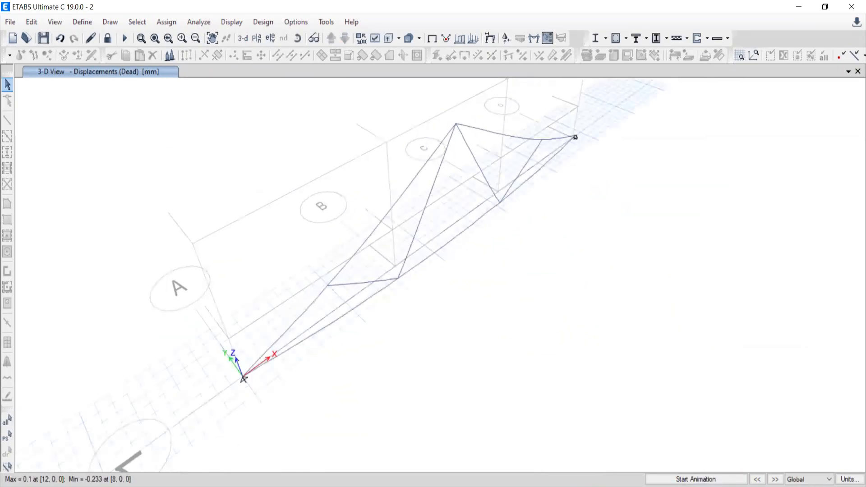
click(683, 479)
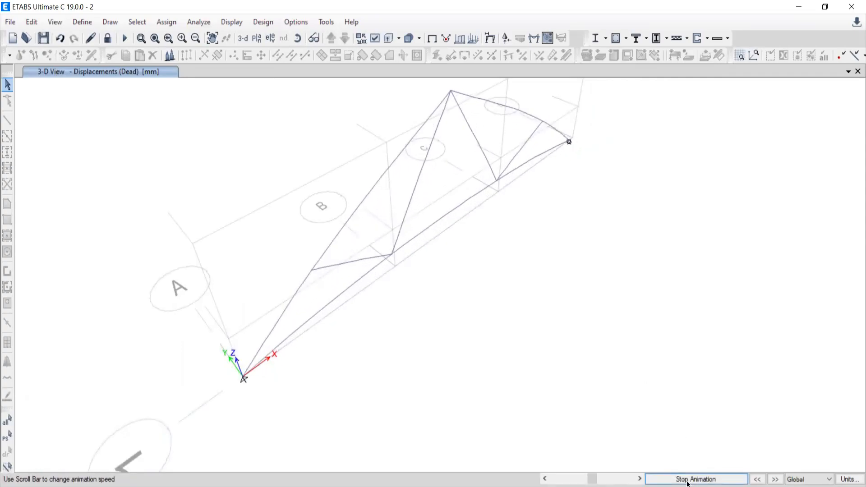
click(688, 482)
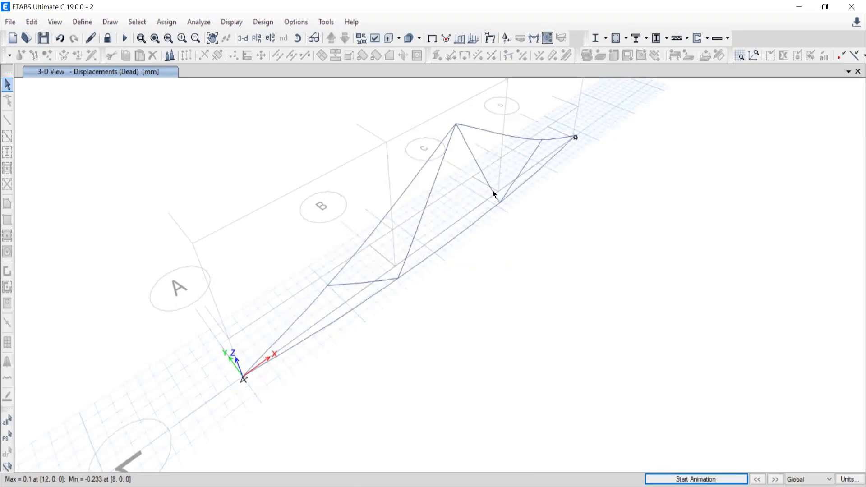
Return to the elevation view of grid line 1 and play the deformed-shape animation twice, stopping it each time.
click(270, 40)
click(338, 215)
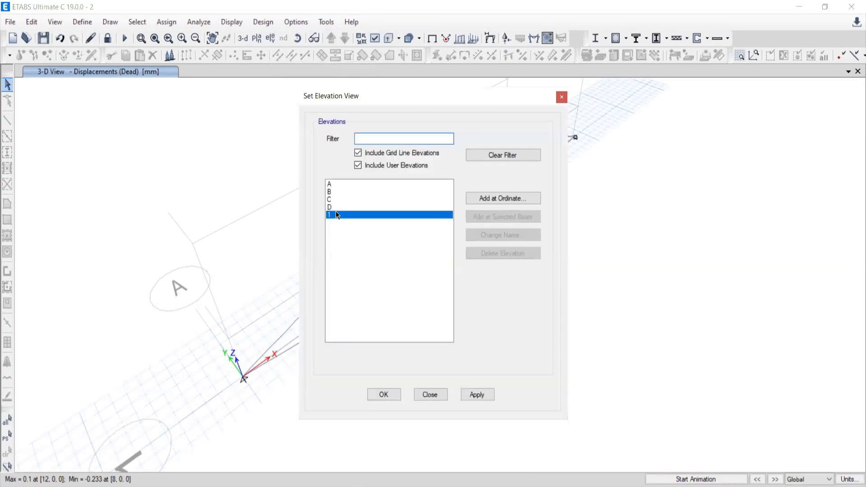
click(475, 395)
click(428, 393)
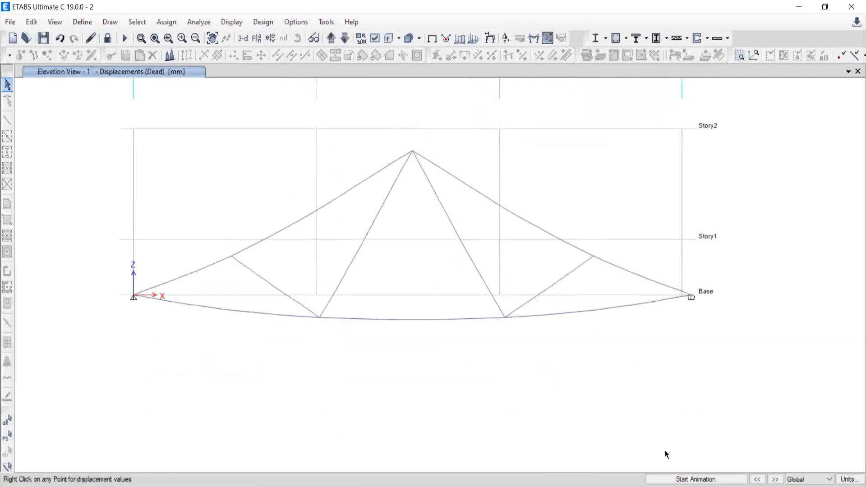
click(676, 480)
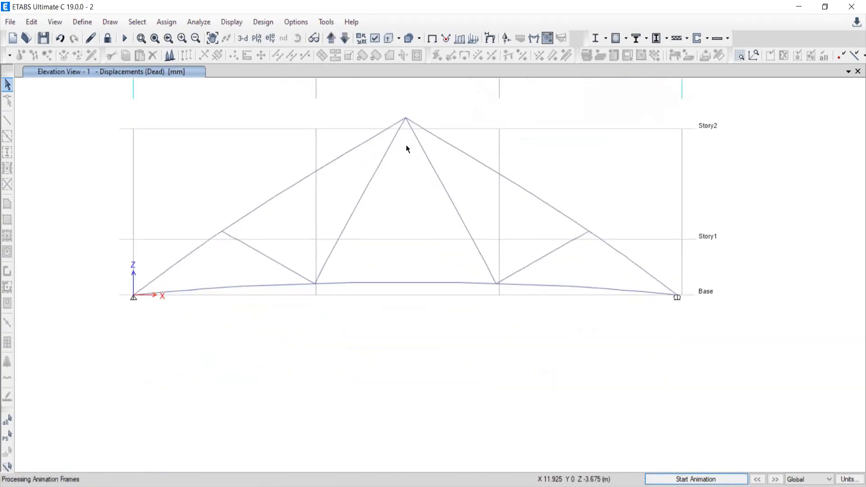
click(658, 479)
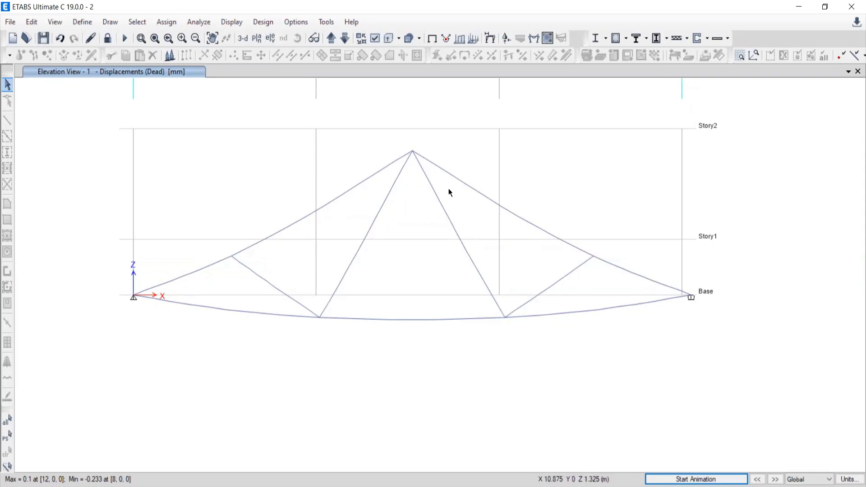
click(671, 480)
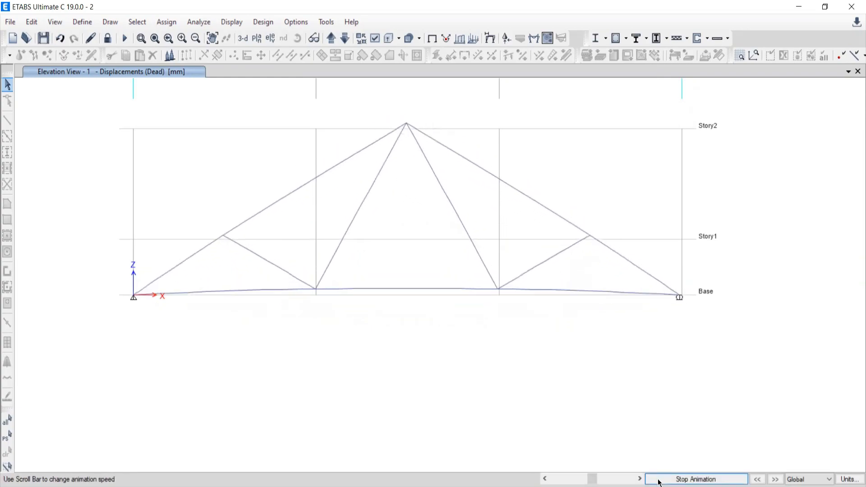
click(659, 479)
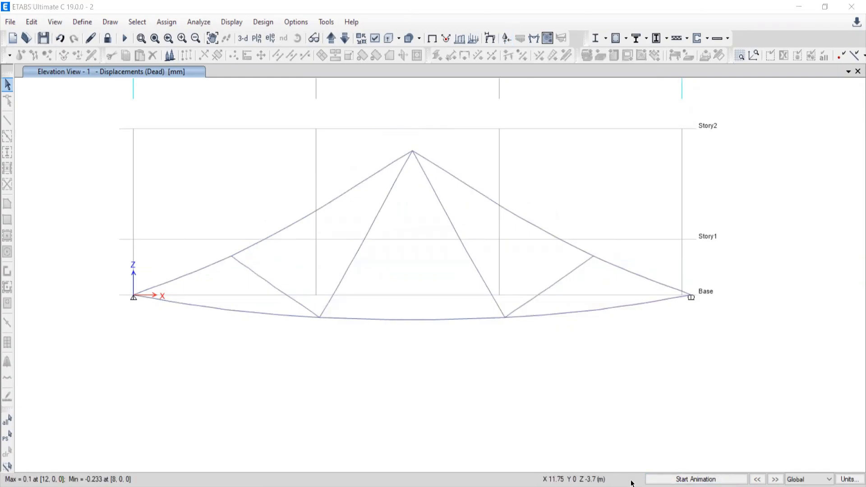
Annotate the pinned support at grid A with reaction arrows and rotation arcs, and sketch a separate pin symbol with horizontal and vertical arrows.
mouse_move(133, 296)
mouse_down()
mouse_move(72, 297)
mouse_move(131, 296)
mouse_move(133, 343)
mouse_up()
drag(124, 312, 133, 298)
mouse_move(142, 311)
mouse_down()
mouse_move(134, 298)
mouse_move(160, 332)
mouse_move(146, 341)
mouse_up()
mouse_move(133, 280)
mouse_down()
mouse_move(114, 304)
mouse_move(155, 295)
mouse_up()
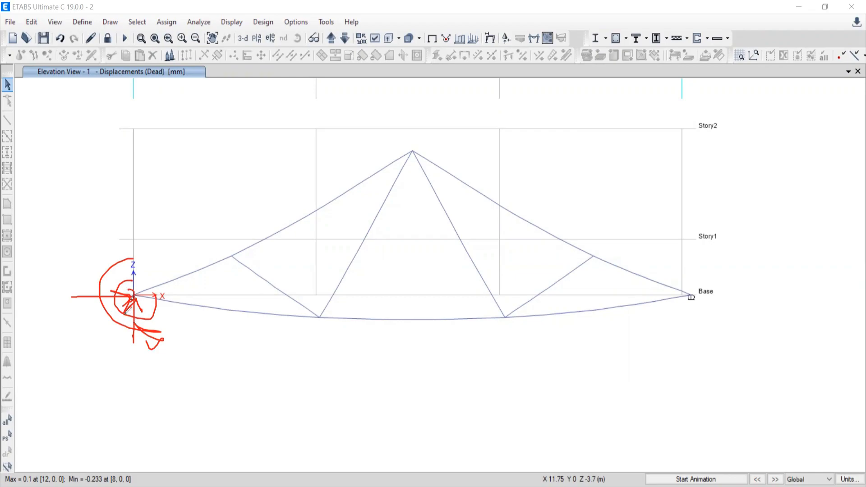
drag(124, 287, 130, 287)
mouse_move(134, 173)
mouse_down()
mouse_move(135, 161)
mouse_move(147, 179)
mouse_up()
mouse_move(142, 131)
mouse_down()
mouse_move(158, 139)
mouse_move(147, 148)
mouse_move(163, 156)
mouse_up()
drag(135, 166, 140, 233)
mouse_move(131, 190)
mouse_down()
mouse_move(135, 175)
mouse_move(144, 190)
mouse_move(47, 174)
mouse_up()
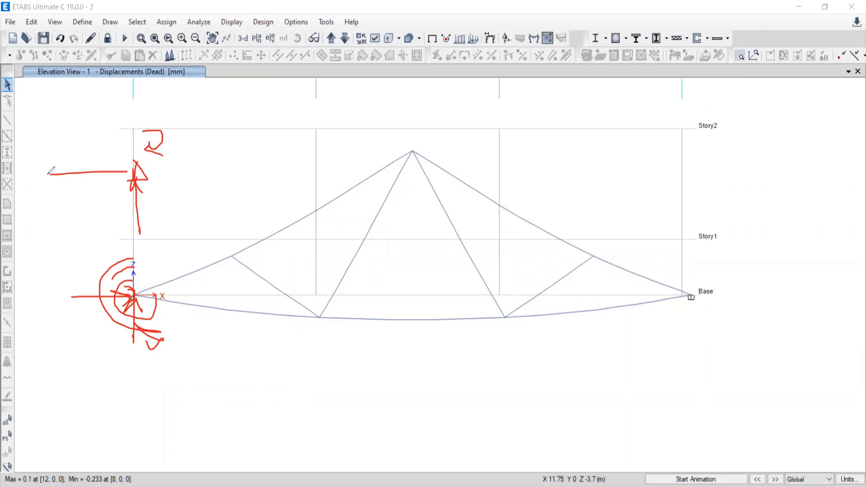
mouse_move(114, 162)
mouse_down()
mouse_move(128, 169)
mouse_move(114, 182)
mouse_up()
Annotate the roller support at grid D with a vertical reaction, a crossed-out horizontal reaction, rotation arcs, and a horizontal movement arrow.
mouse_move(692, 300)
mouse_down()
mouse_move(697, 372)
mouse_move(685, 318)
mouse_move(769, 294)
mouse_move(747, 302)
mouse_up()
click(664, 282)
mouse_move(664, 282)
mouse_down()
mouse_move(701, 289)
mouse_move(678, 311)
mouse_move(684, 317)
mouse_up()
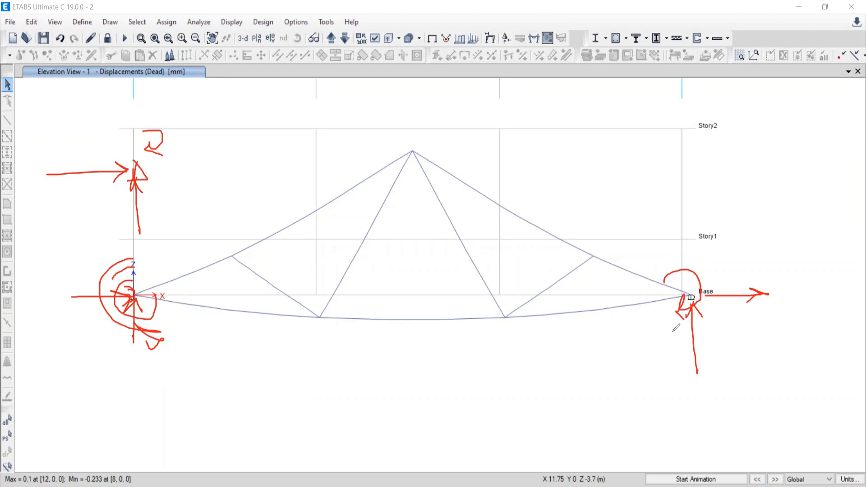
drag(752, 272, 729, 307)
drag(723, 270, 757, 317)
drag(691, 262, 679, 278)
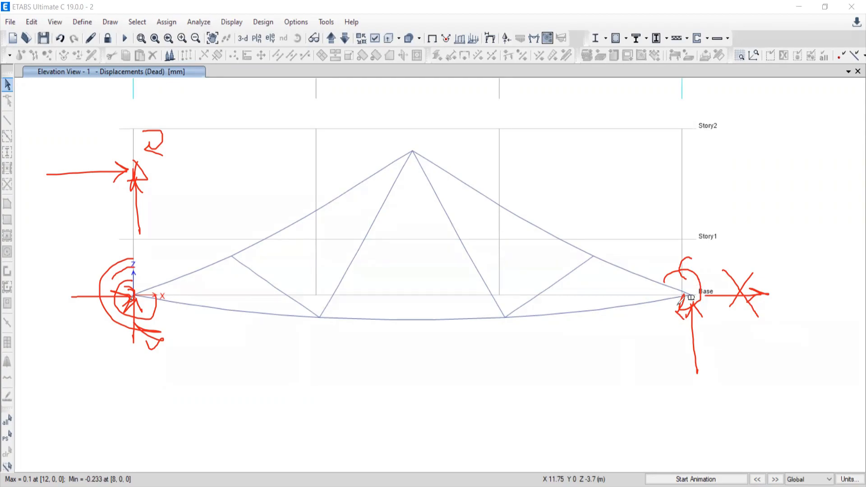
drag(638, 324, 737, 325)
mouse_move(717, 321)
mouse_down()
mouse_move(735, 326)
mouse_move(717, 330)
mouse_up()
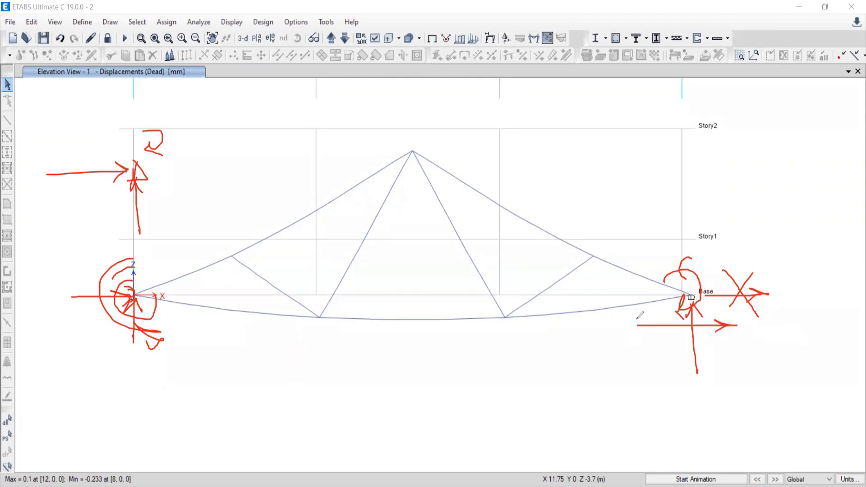
Sketch a roller on a horizontal surface and another on a sloping surface near Story2, with arrows for movement, load and reaction.
mouse_move(653, 143)
mouse_down()
mouse_move(661, 159)
mouse_move(653, 143)
mouse_up()
click(587, 173)
drag(698, 172, 704, 172)
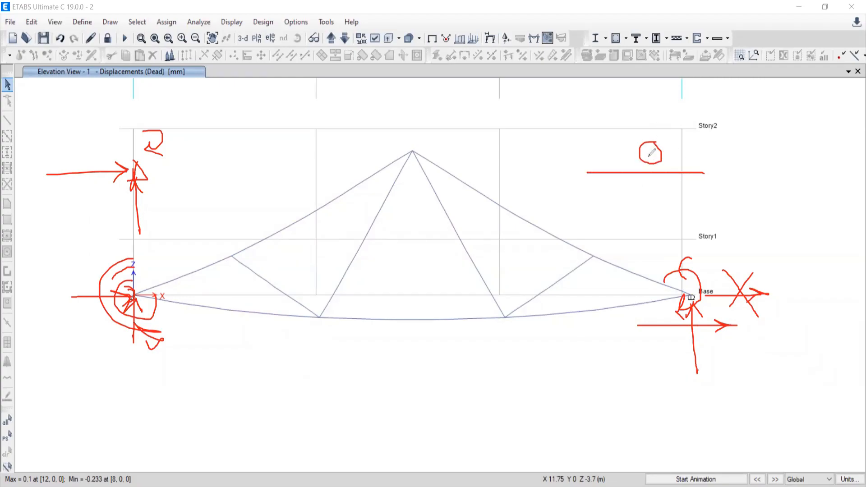
drag(726, 112, 545, 231)
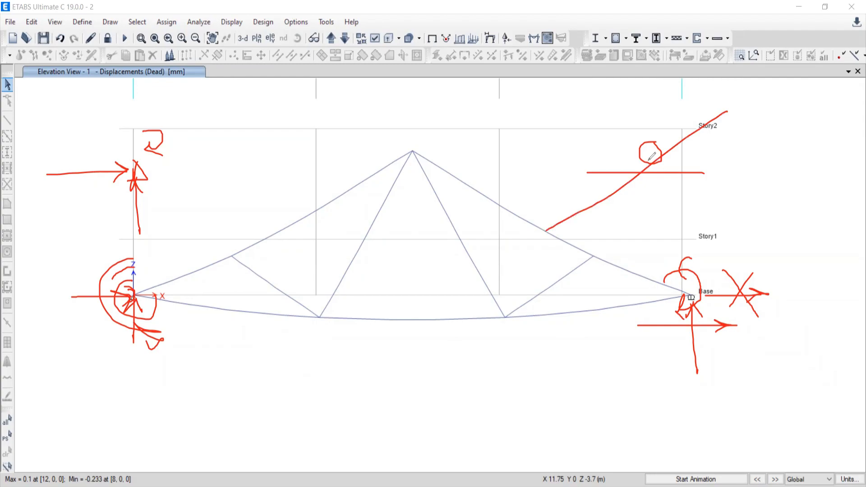
mouse_move(681, 115)
mouse_down()
mouse_move(644, 170)
mouse_move(557, 213)
mouse_up()
mouse_move(636, 172)
mouse_down()
mouse_move(744, 172)
mouse_move(726, 191)
mouse_up()
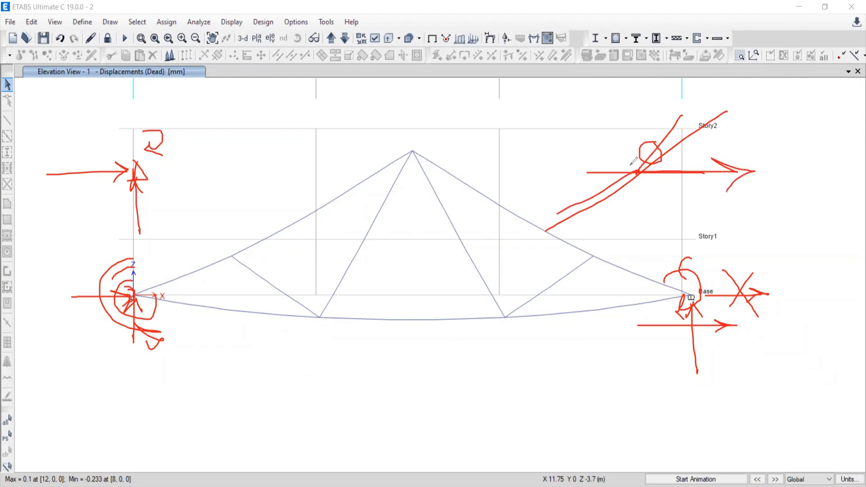
mouse_move(657, 173)
mouse_down()
mouse_move(658, 218)
mouse_move(661, 202)
mouse_up()
drag(732, 108, 608, 185)
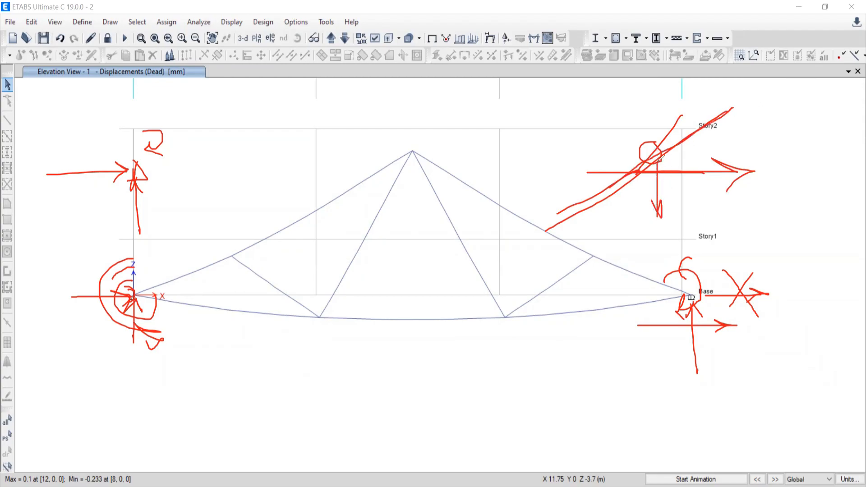
drag(659, 154, 660, 187)
drag(680, 147, 681, 204)
drag(673, 159, 690, 158)
drag(675, 108, 682, 135)
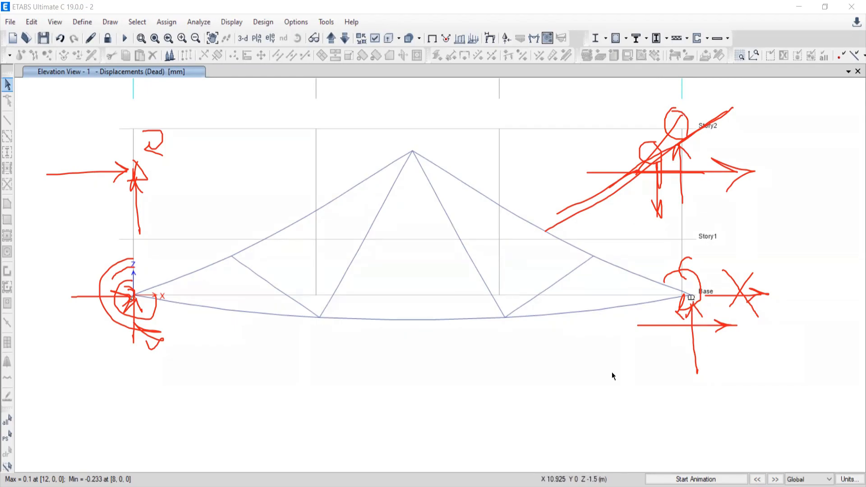
Replay the deformed-shape animation against the support sketches, stop it, and clear all pen annotations from the view.
click(672, 478)
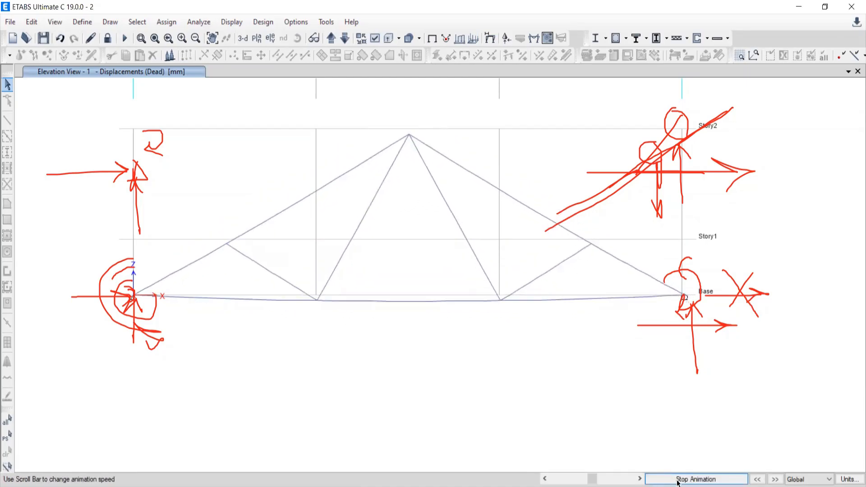
click(672, 481)
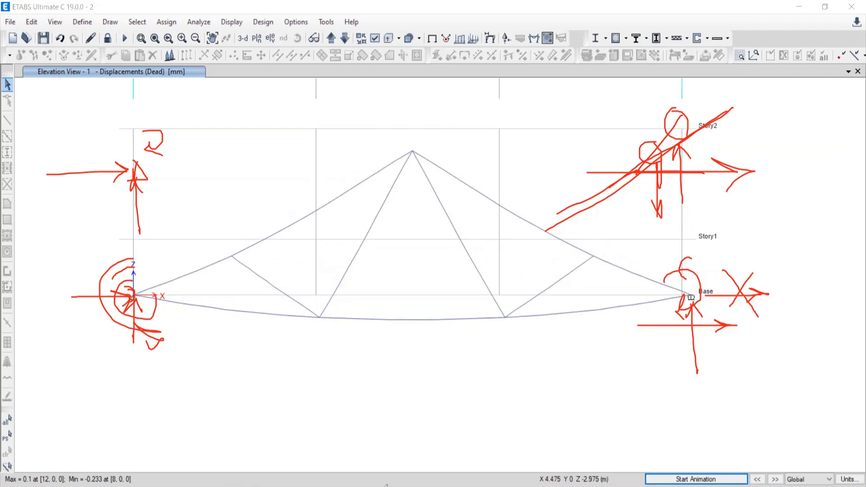
click(504, 29)
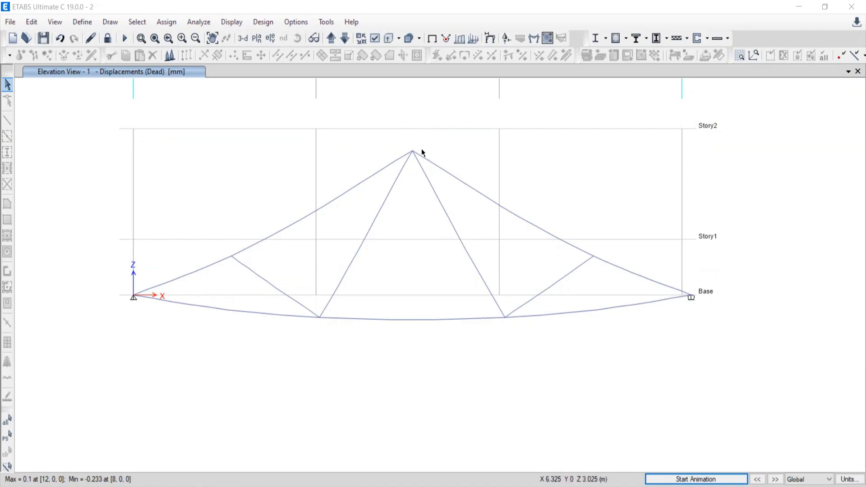
mouse_move(412, 152)
mouse_move(420, 241)
middle_down()
mouse_move(446, 215)
mouse_move(437, 247)
middle_up()
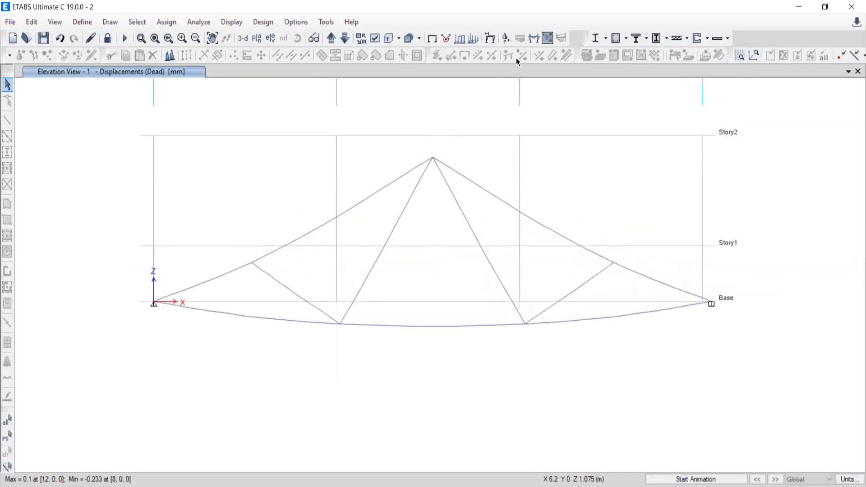
Display the Fz support reactions for the Live case as arrows on the elevation view.
click(533, 40)
click(558, 95)
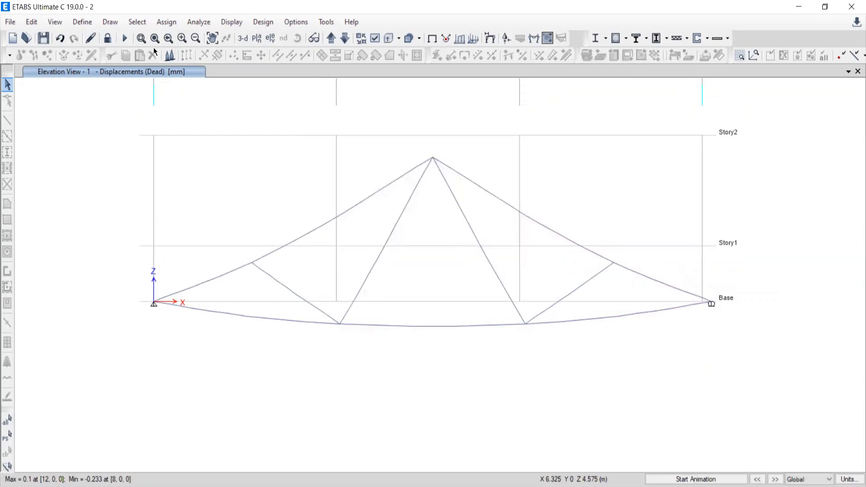
click(231, 22)
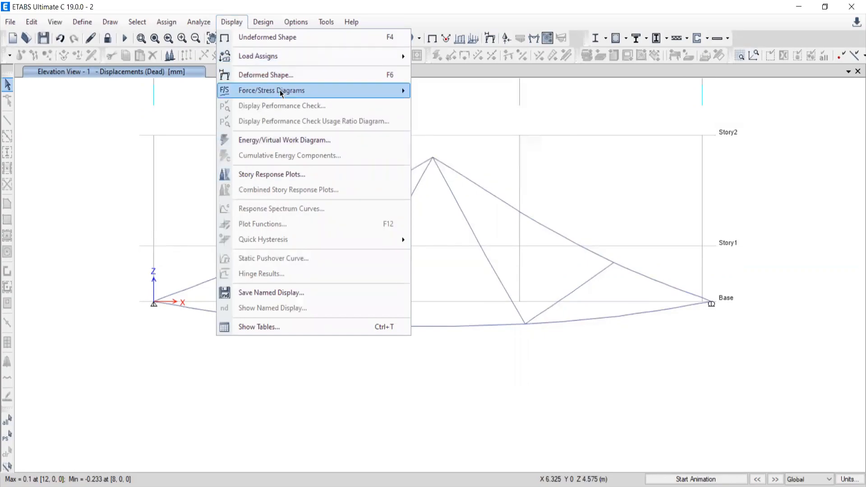
mouse_move(277, 95)
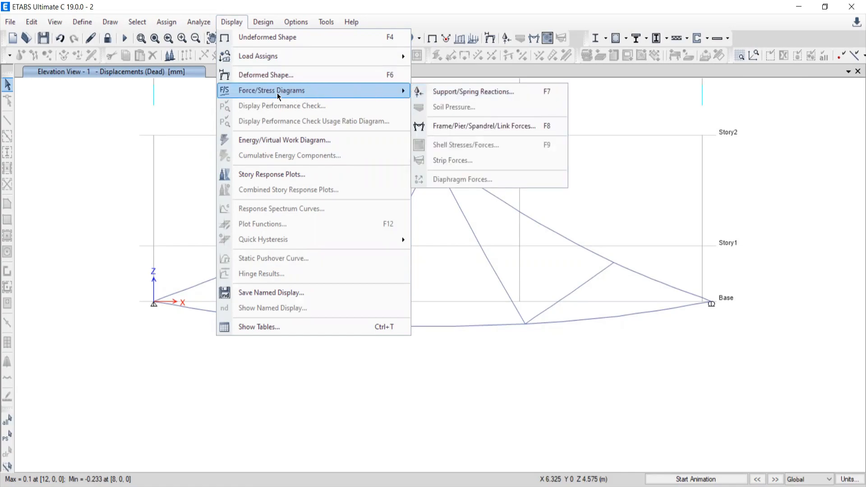
click(442, 94)
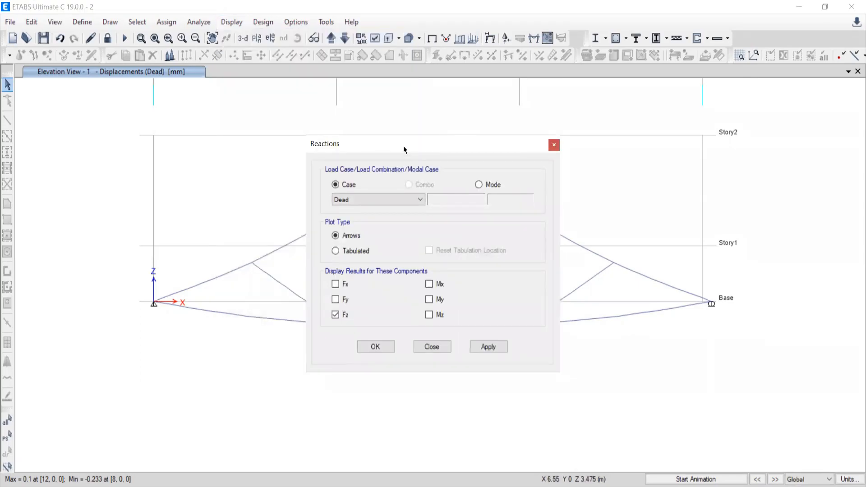
drag(408, 142, 557, 110)
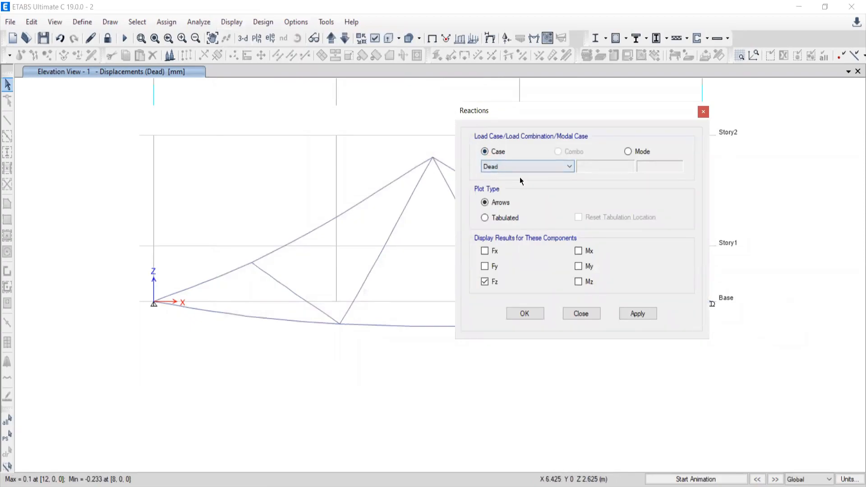
click(505, 166)
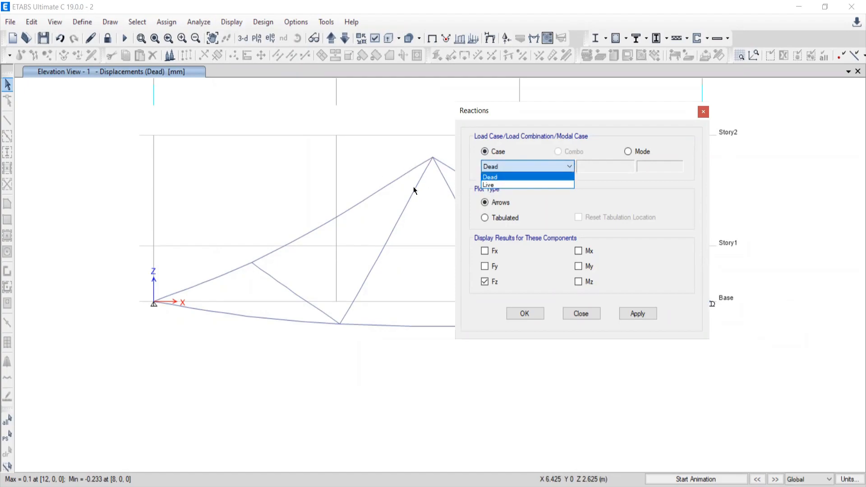
click(484, 186)
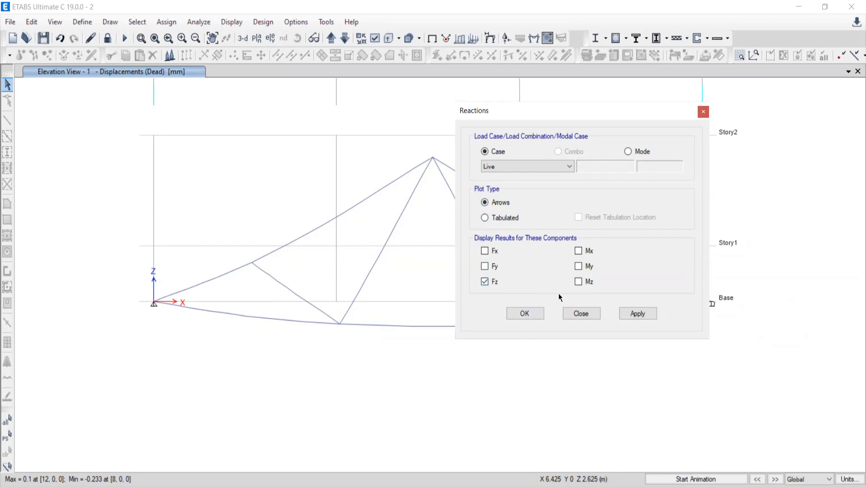
click(638, 314)
click(581, 312)
Inspect the reaction arrows at both supports and compare them with the reactions given in the PDF truss example.
middle_drag(355, 339, 366, 305)
scroll(153, 277, up, 6)
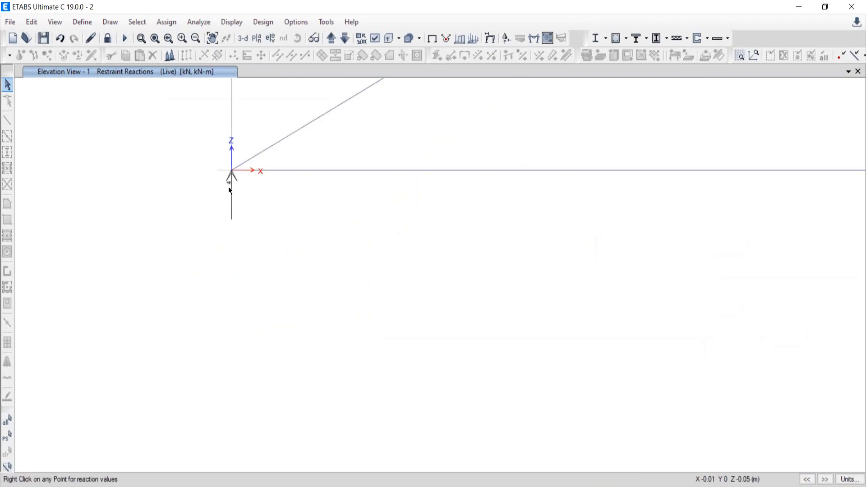
scroll(237, 192, down, 5)
scroll(634, 250, up, 4)
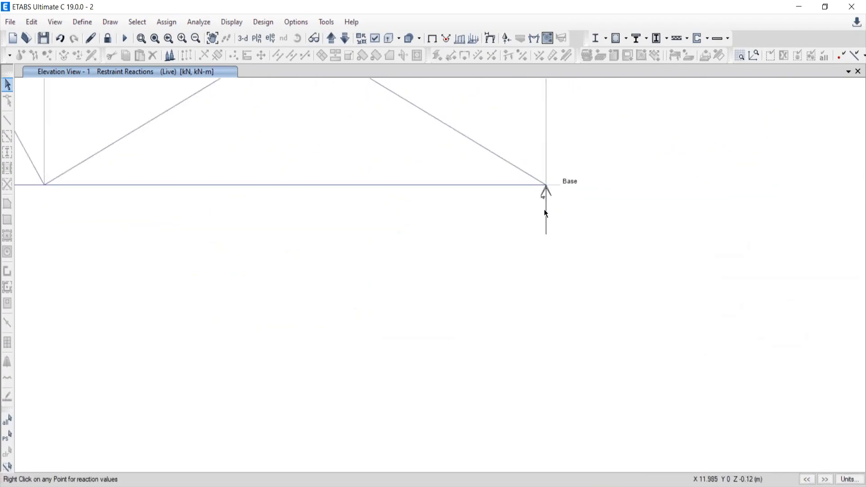
key(alt+Tab)
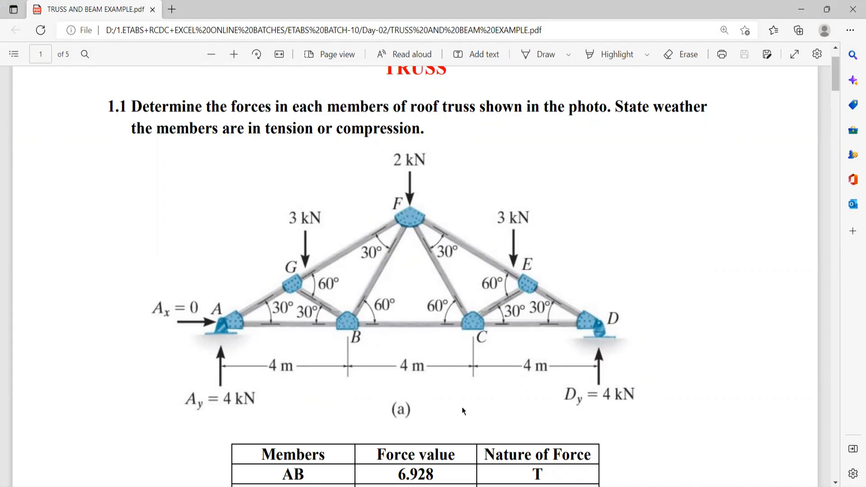
key(alt+Tab)
scroll(500, 192, down, 4)
middle_drag(382, 200, 512, 286)
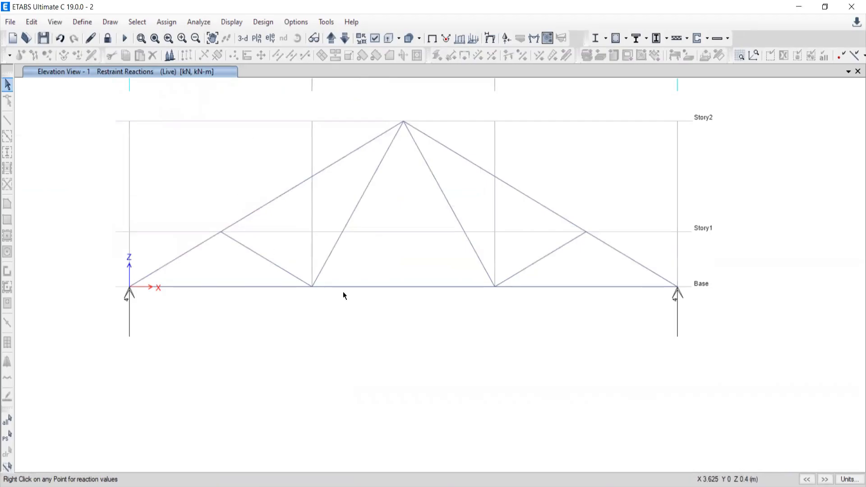
click(228, 23)
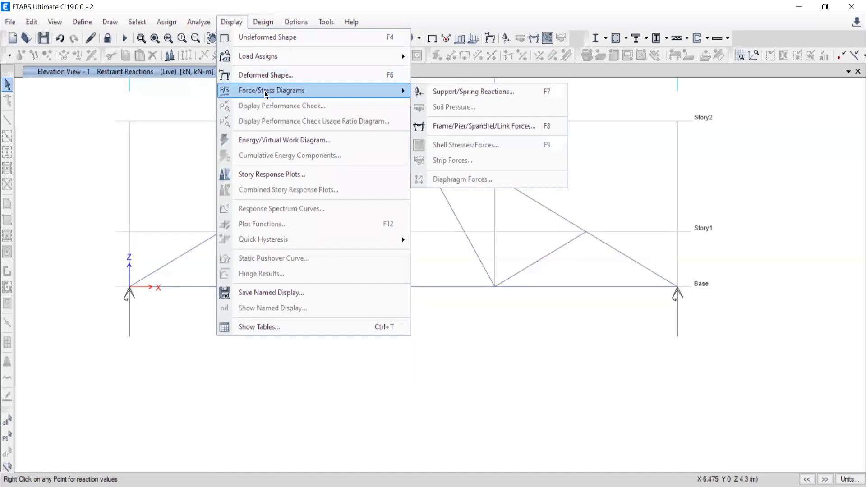
click(444, 128)
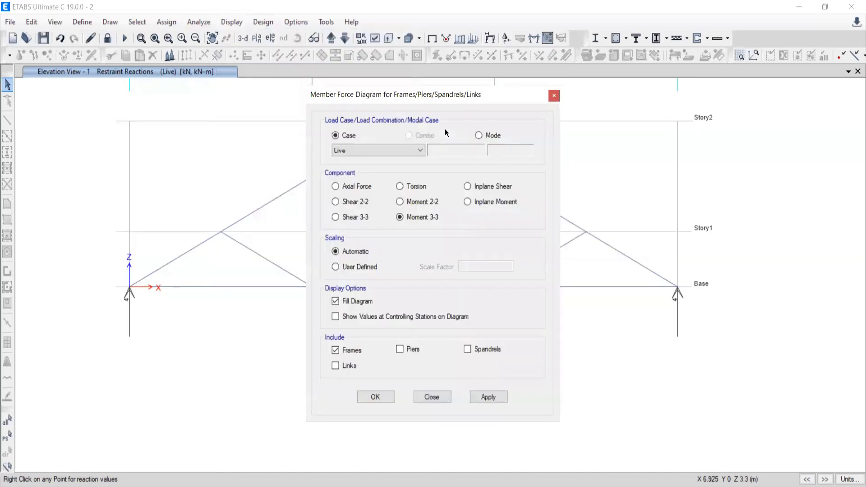
click(554, 96)
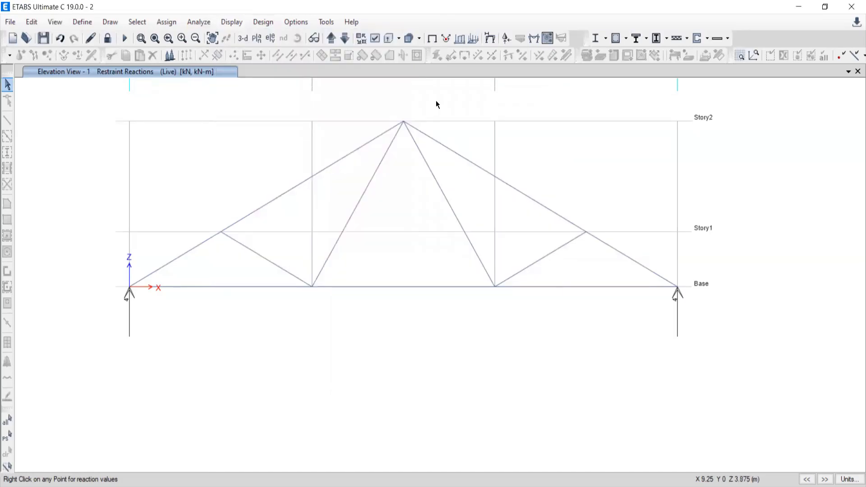
Open the frame member force diagram settings, circle Axial Force, outline the remaining components, and draw an arrow pointing at the sloping truss member.
click(231, 22)
mouse_move(245, 94)
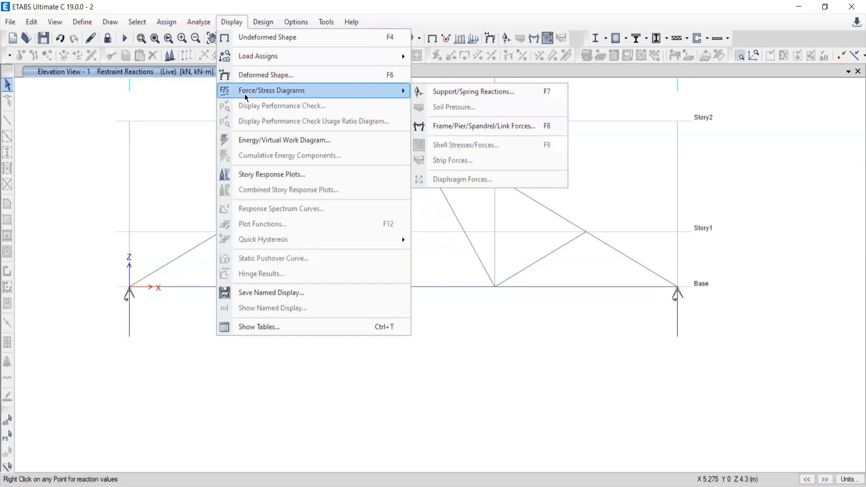
click(498, 127)
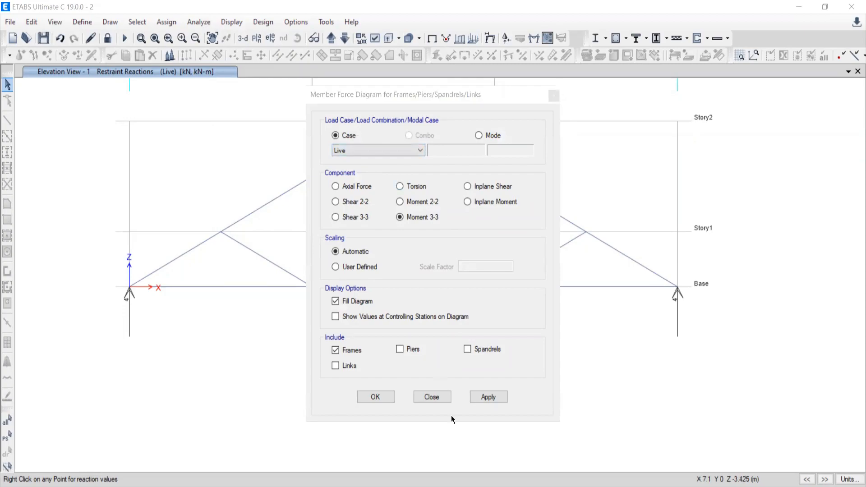
mouse_move(386, 185)
mouse_down()
mouse_move(388, 201)
mouse_move(318, 199)
mouse_move(369, 227)
mouse_move(534, 211)
mouse_up()
mouse_move(529, 172)
mouse_down()
mouse_move(343, 173)
mouse_move(359, 195)
mouse_move(383, 182)
mouse_move(374, 173)
mouse_up()
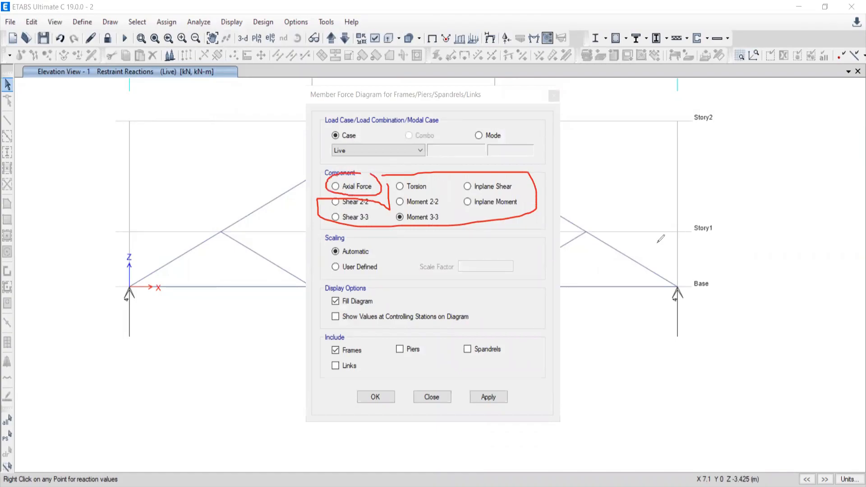
mouse_move(649, 215)
mouse_down()
mouse_move(603, 248)
mouse_move(634, 249)
mouse_up()
Show the filled axial force diagram for the Live case with only frames included, and clear the pen annotations.
click(335, 187)
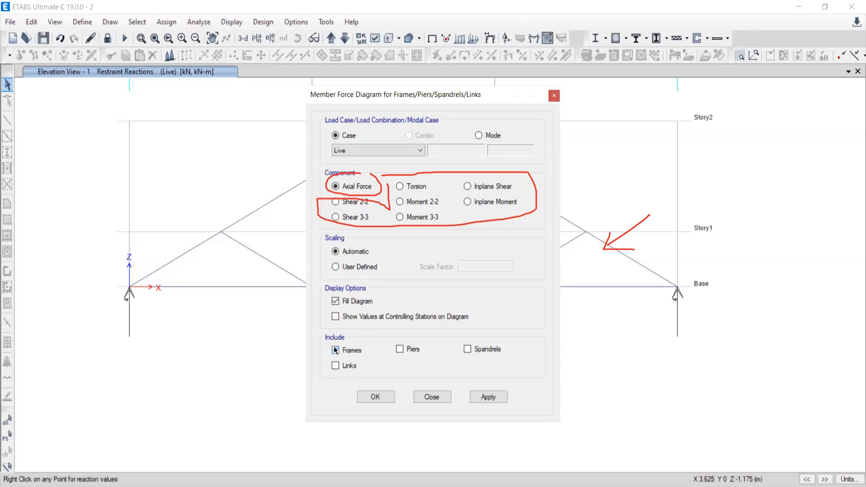
click(399, 349)
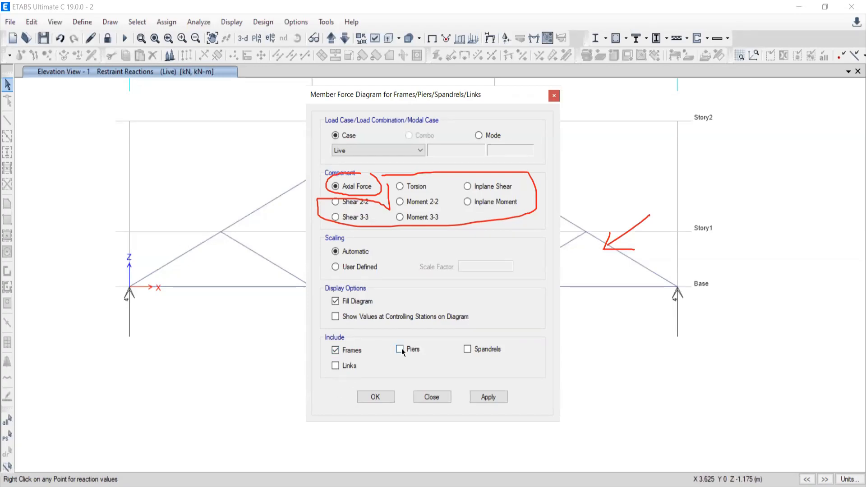
click(335, 350)
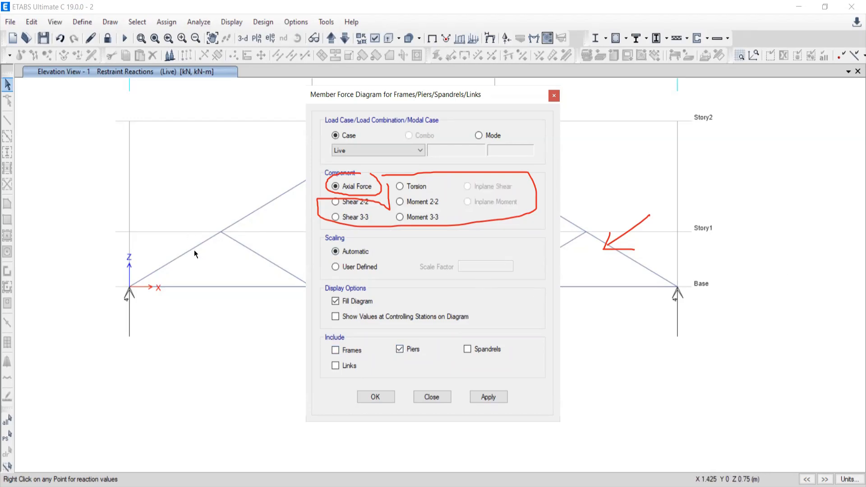
click(399, 349)
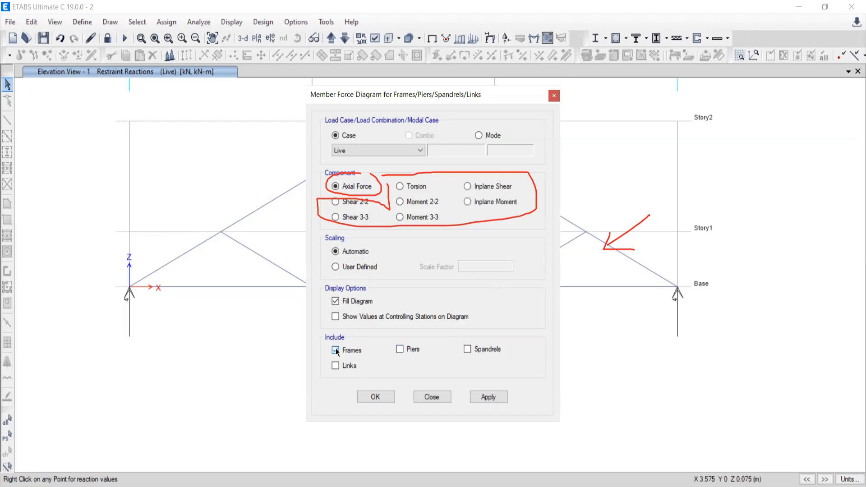
click(488, 397)
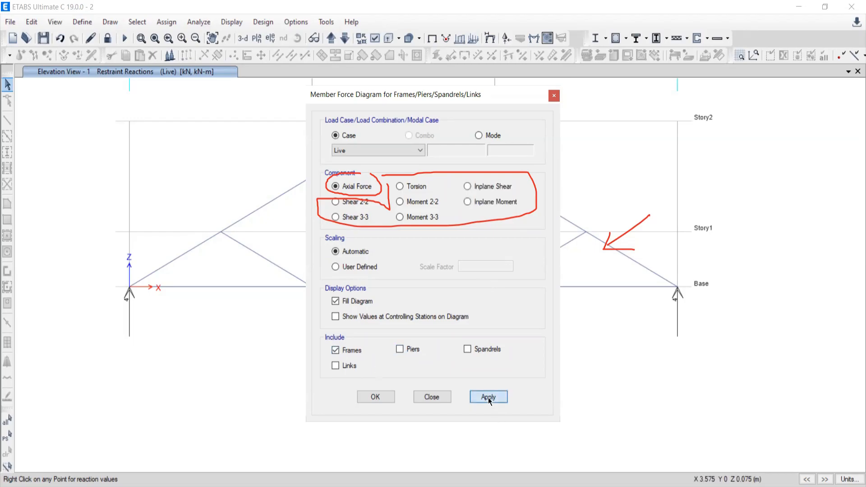
click(431, 399)
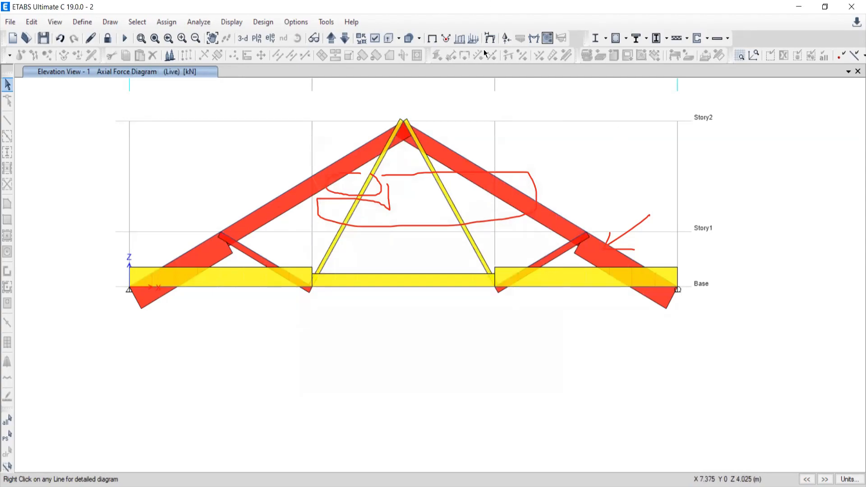
key(Escape)
Read the axial force values of the middle bottom chord and the sloping top chord on the grid A side.
middle_drag(365, 198, 377, 228)
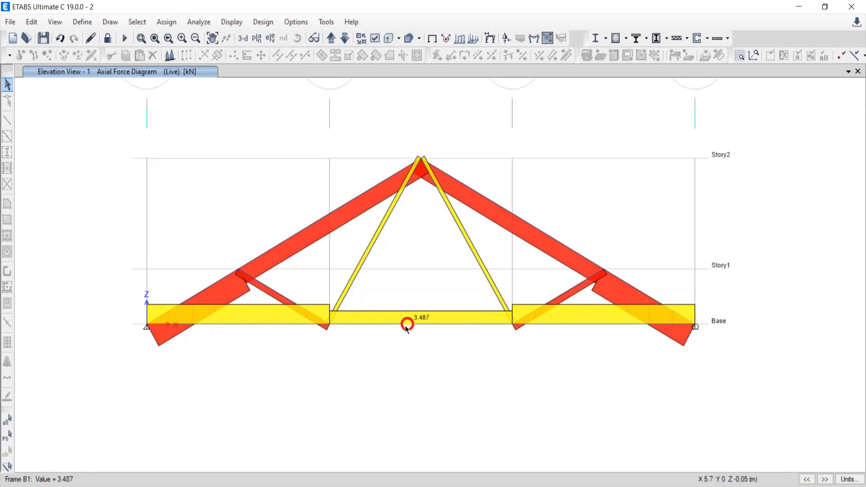
mouse_move(411, 323)
mouse_move(342, 204)
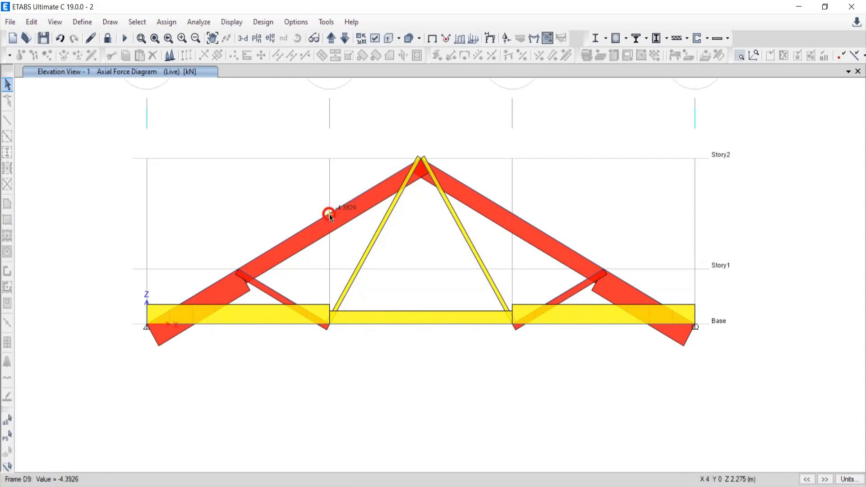
Sketch compression arrows beside the top chord and tension arrows below the bottom chord, mark matching members, and clear the annotations.
mouse_move(163, 193)
mouse_down()
mouse_move(252, 143)
mouse_move(231, 172)
mouse_move(252, 178)
mouse_up()
click(197, 179)
drag(186, 178, 196, 195)
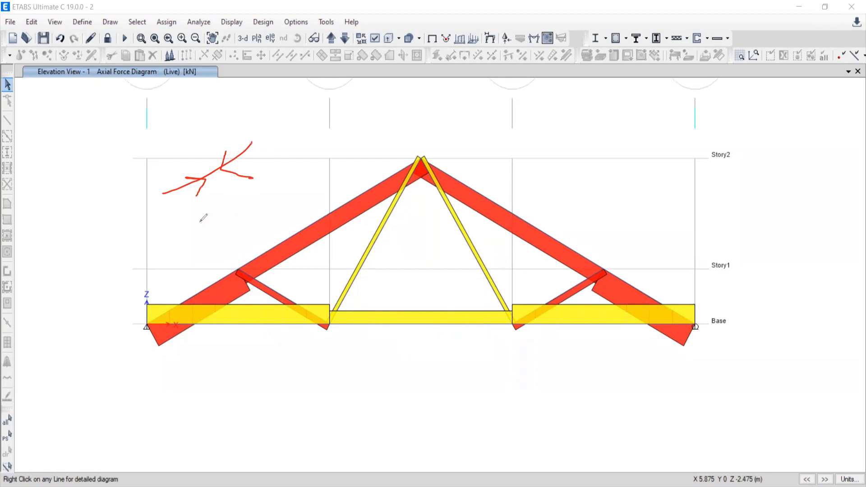
mouse_move(165, 372)
mouse_down()
mouse_move(303, 375)
mouse_move(271, 386)
mouse_up()
mouse_move(182, 375)
mouse_down()
mouse_move(210, 356)
mouse_move(193, 393)
mouse_up()
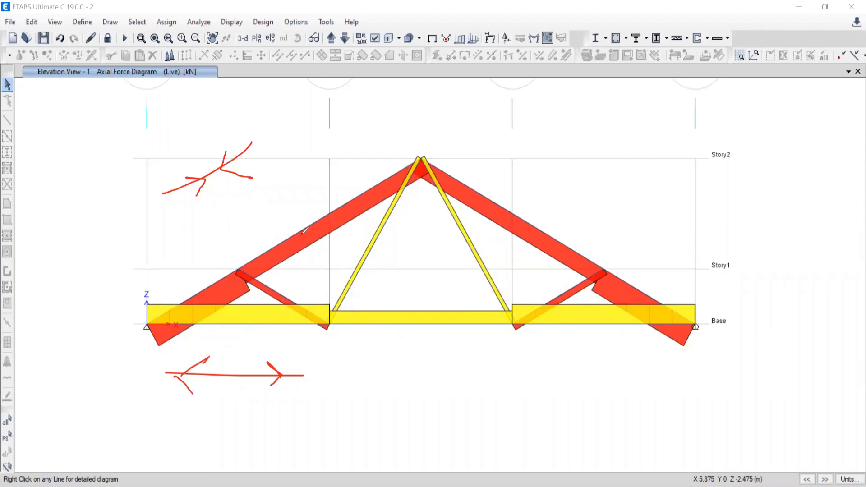
drag(287, 220, 295, 214)
mouse_move(394, 288)
mouse_down()
mouse_move(394, 304)
mouse_move(405, 296)
mouse_up()
key(Escape)
mouse_move(375, 374)
middle_down()
mouse_move(369, 332)
mouse_move(371, 368)
middle_up()
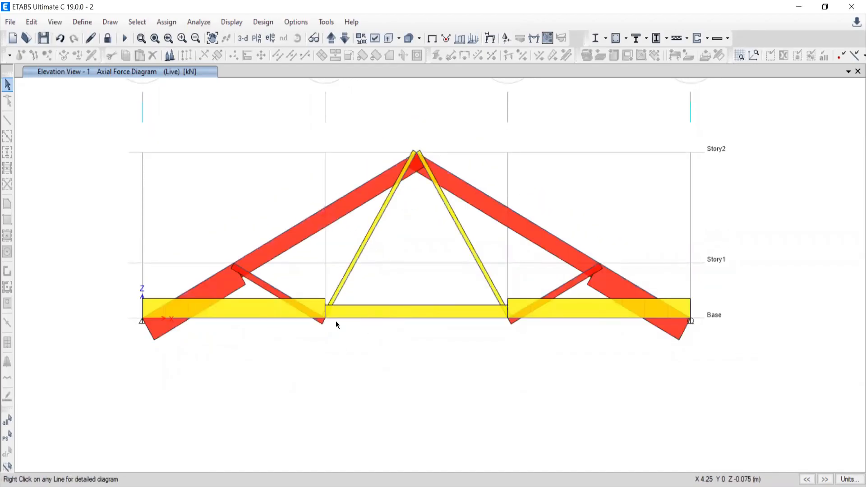
Switch to the PDF and examine the truss's member force table, including the nature of force for member AB.
click(337, 296)
key(alt+Tab)
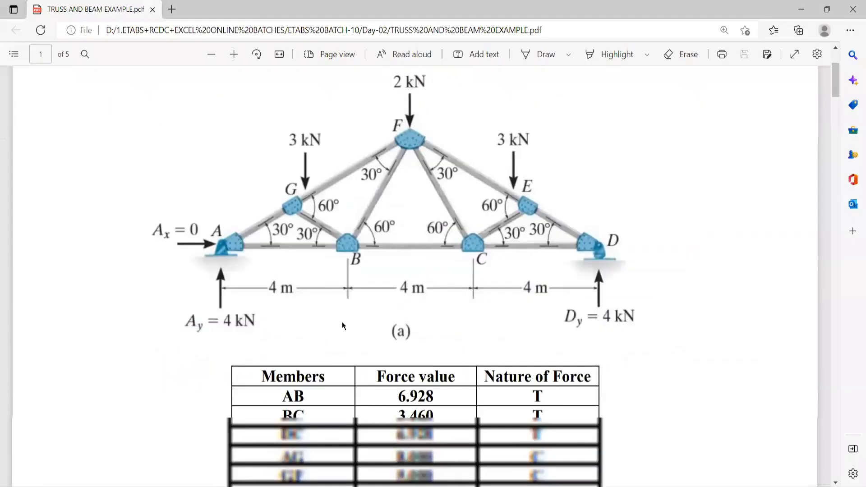
scroll(433, 271, down, 4)
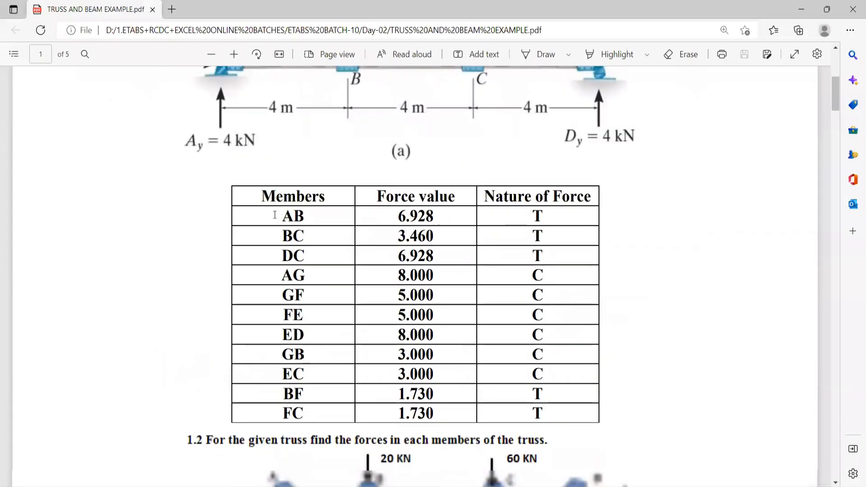
ctrl+scroll(305, 219, up, 2)
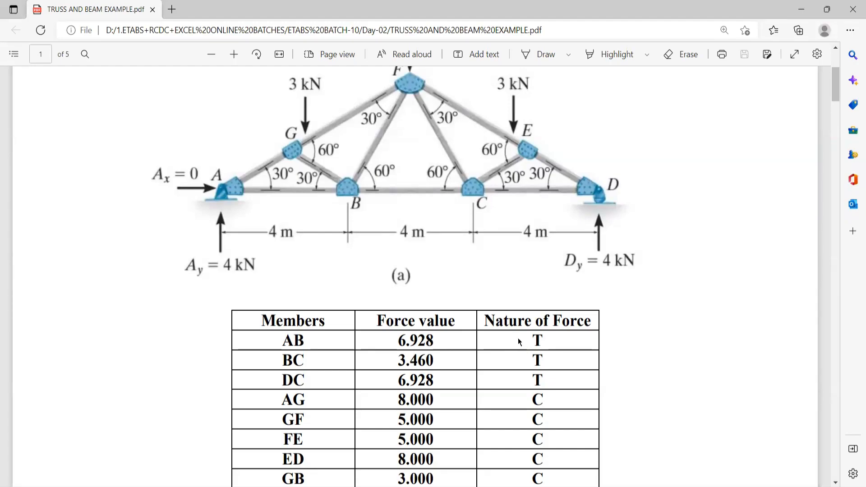
drag(546, 339, 532, 347)
click(544, 343)
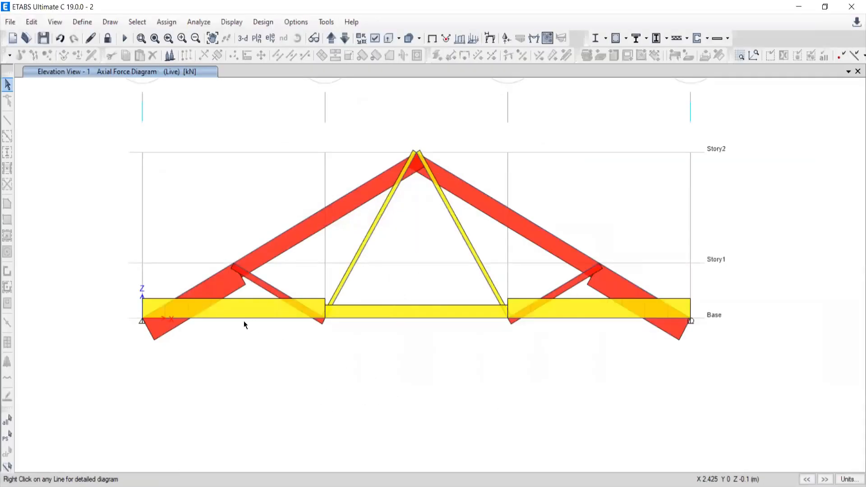
Compare the axial forces of bottom chord members AB and BC in ETABS with the PDF example.
mouse_move(257, 319)
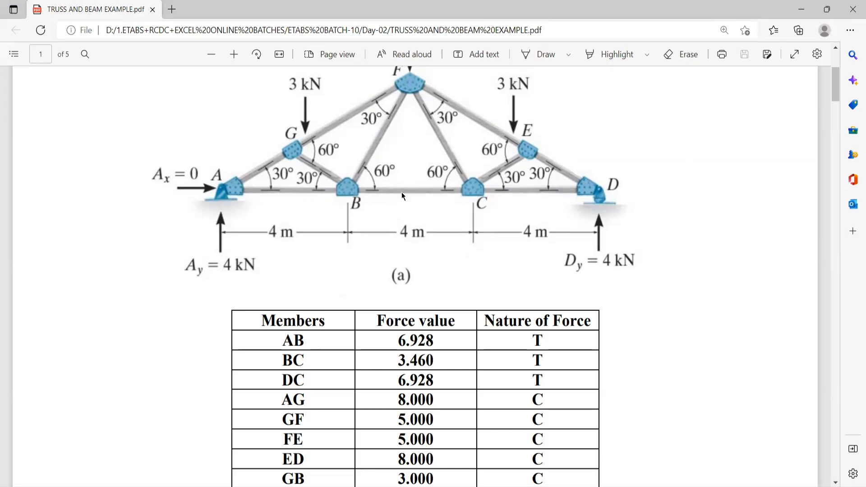
key(alt+Tab)
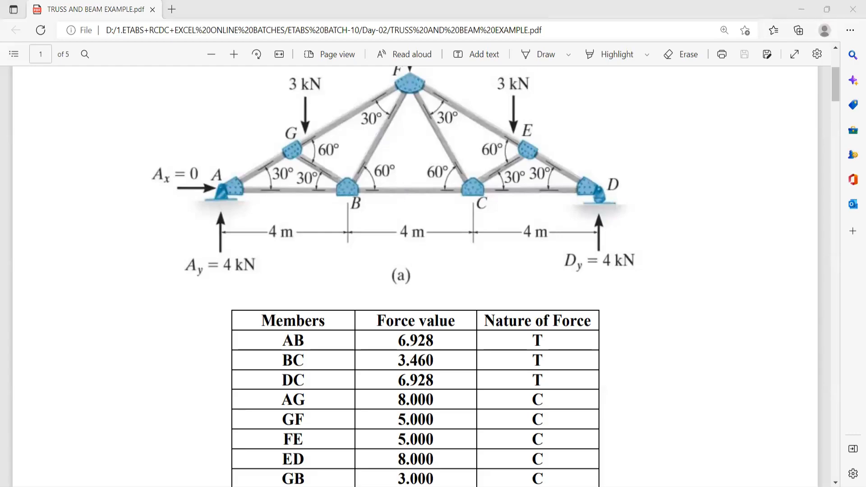
mouse_move(415, 318)
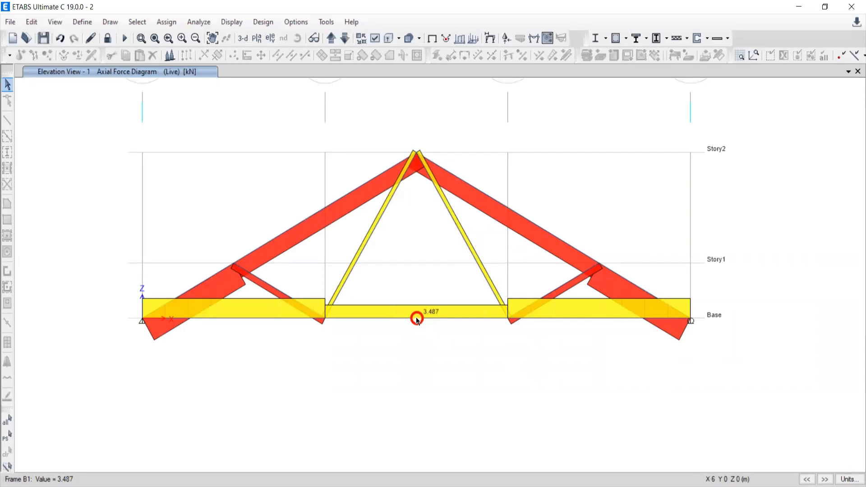
Switch between the PDF and the ETABS axial force diagram to compare members AG and GF, including their nature of force.
key(alt+Tab)
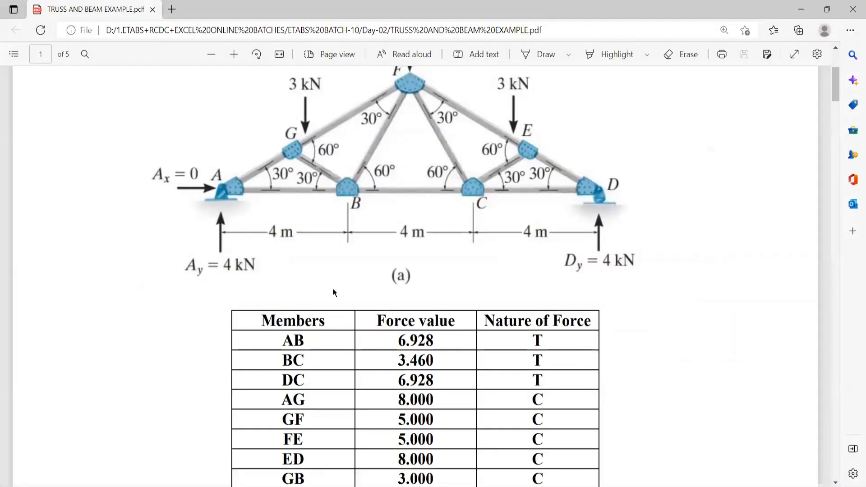
scroll(290, 360, down, 3)
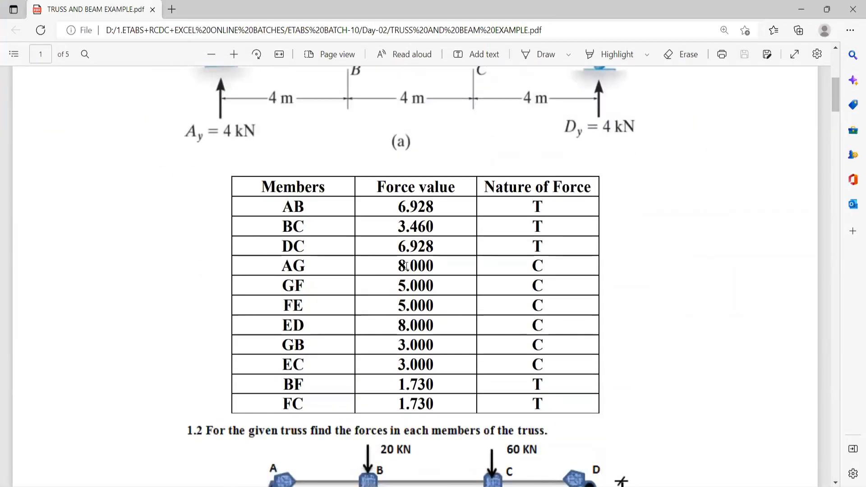
key(alt+Tab)
drag(417, 267, 402, 266)
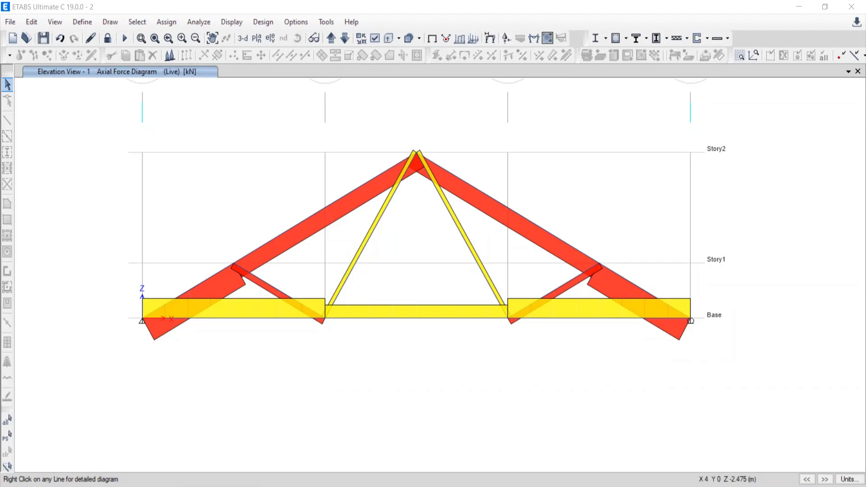
key(alt+Tab)
scroll(318, 75, up, 3)
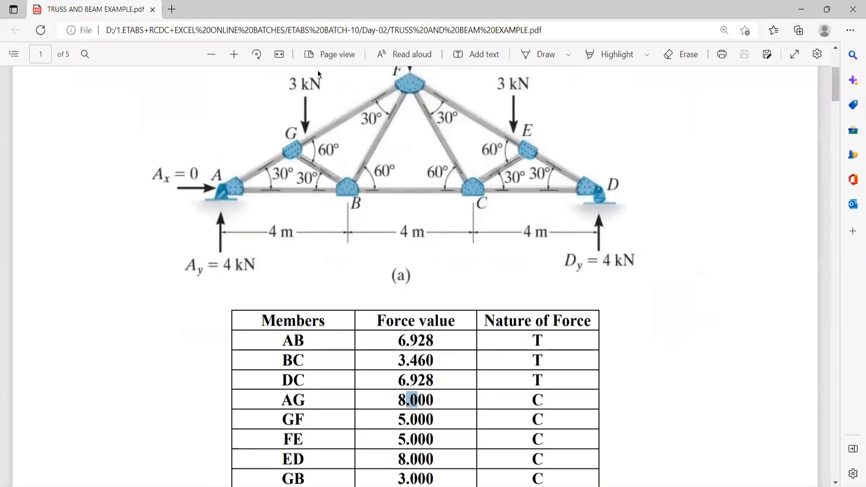
scroll(311, 173, up, 2)
scroll(325, 364, down, 6)
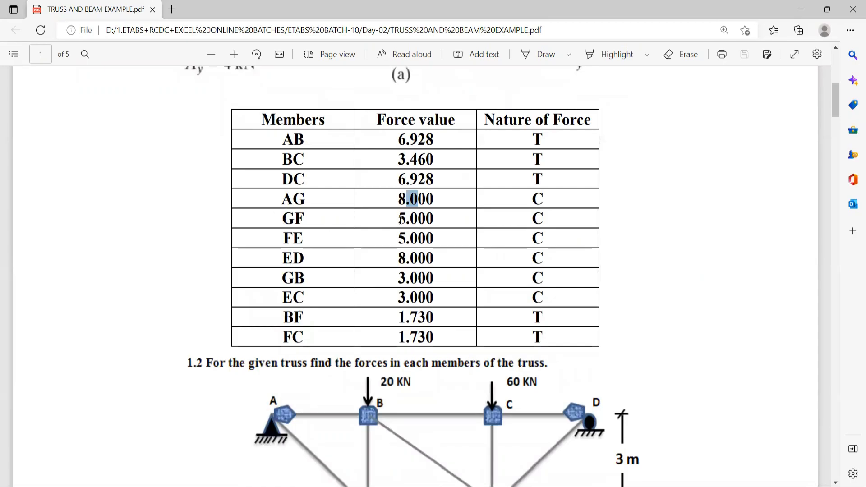
double_click(540, 219)
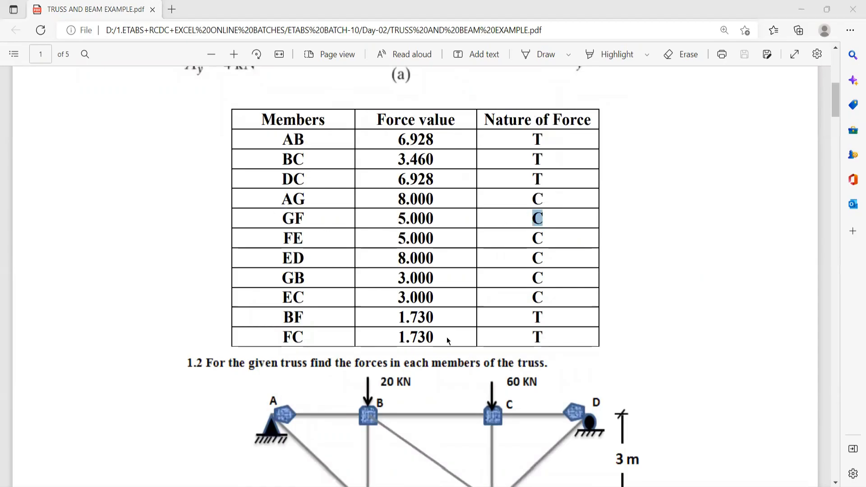
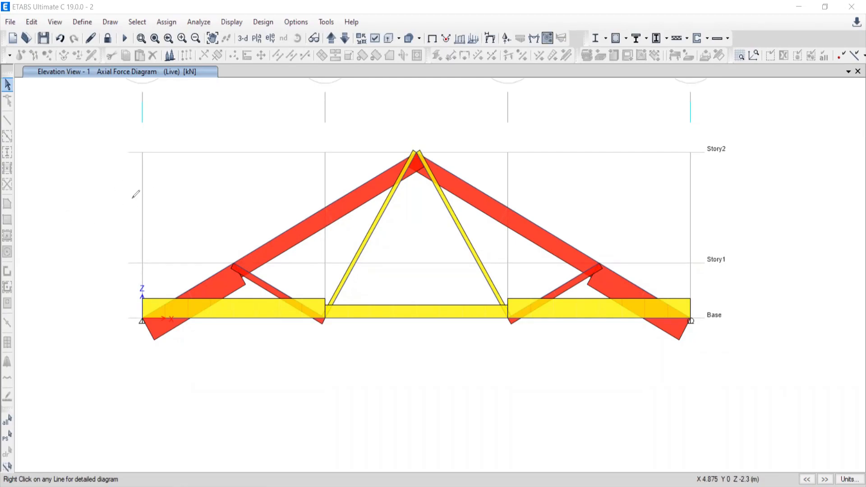
Sketch a beam framing into a column beside the truss, circle and box their joint, and clear the sketch.
drag(88, 105, 87, 274)
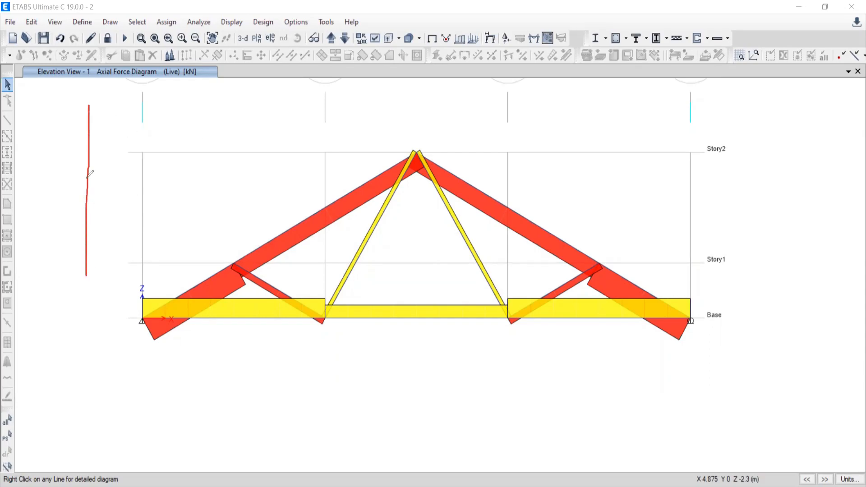
drag(87, 191, 247, 194)
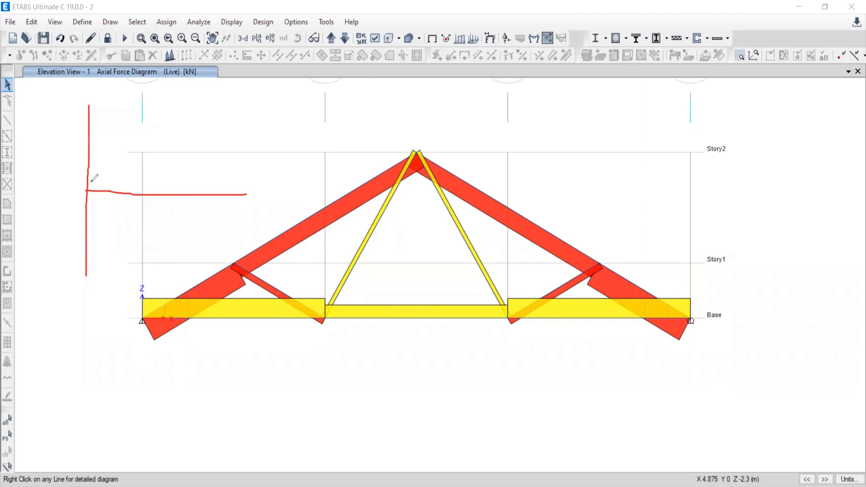
mouse_move(90, 181)
mouse_down()
mouse_move(77, 187)
mouse_move(80, 201)
mouse_move(101, 202)
mouse_move(108, 186)
mouse_move(94, 176)
mouse_move(82, 193)
mouse_move(97, 192)
mouse_up()
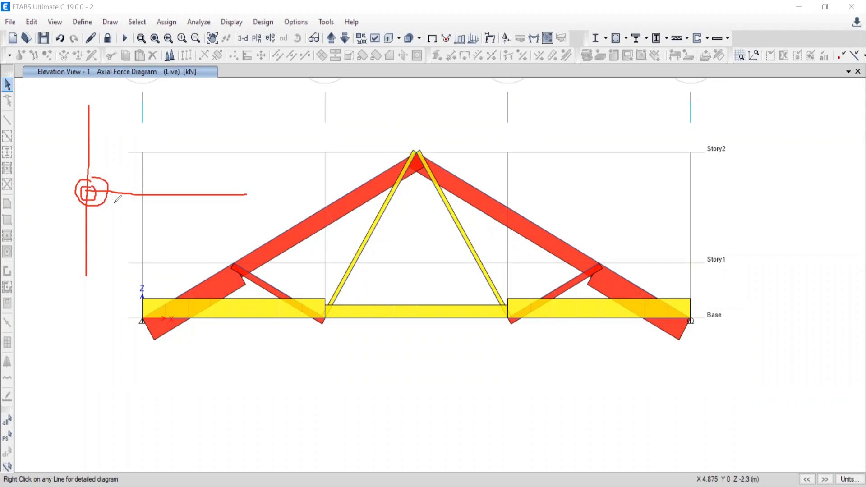
mouse_move(81, 185)
mouse_down()
mouse_move(81, 194)
mouse_move(93, 197)
mouse_move(88, 181)
mouse_move(84, 194)
mouse_move(94, 194)
mouse_move(83, 185)
mouse_up()
key(e)
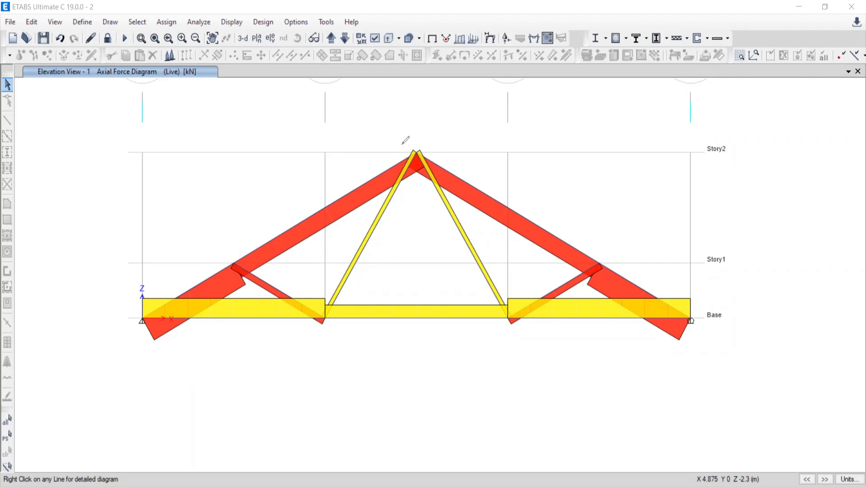
Compare the PDF's labelled truss diagram and member force table with the bottom chord member at grid A in ETABS.
key(alt+Tab)
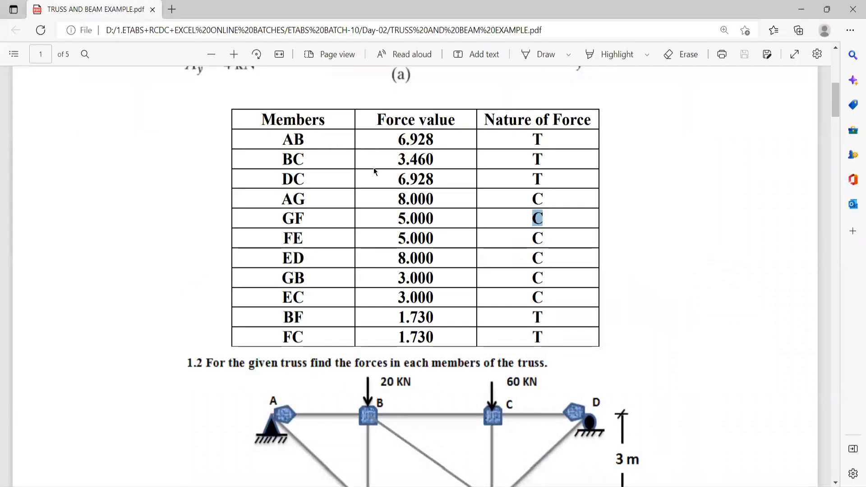
scroll(376, 174, up, 3)
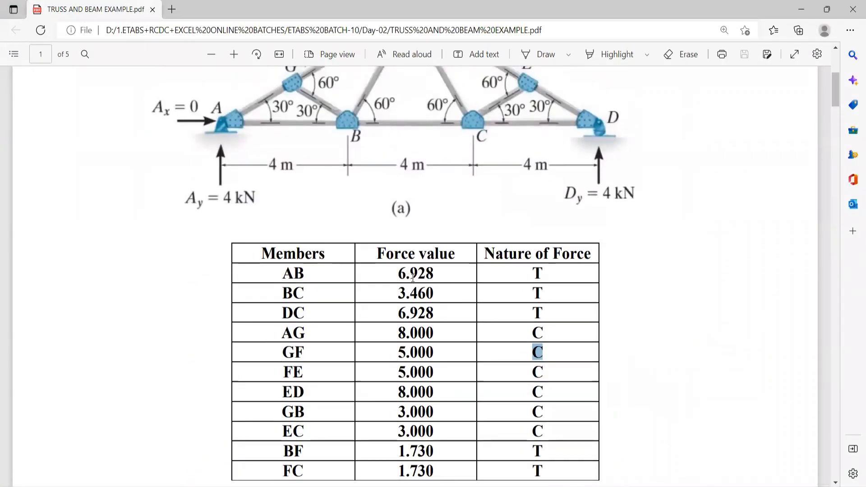
scroll(340, 274, up, 3)
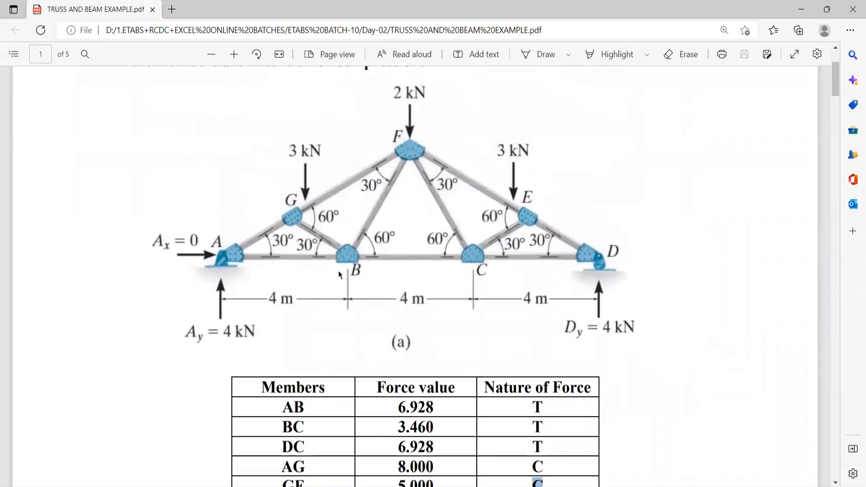
key(alt+Tab)
mouse_move(226, 318)
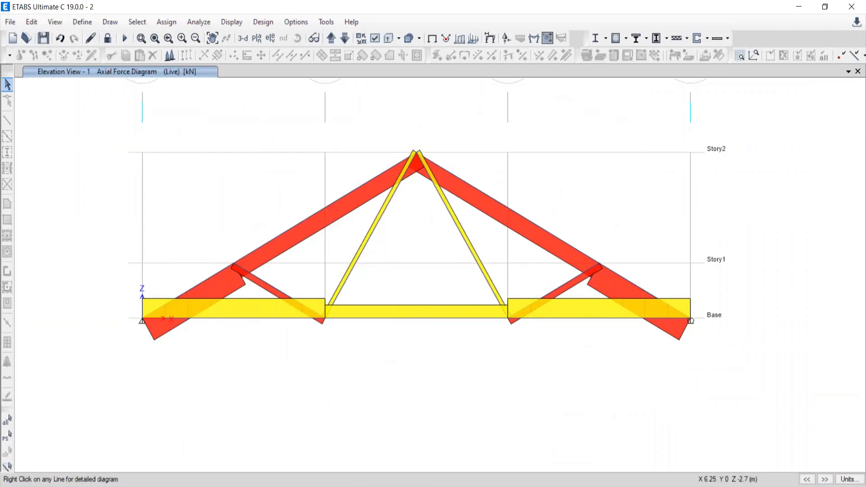
mouse_move(579, 485)
click(579, 453)
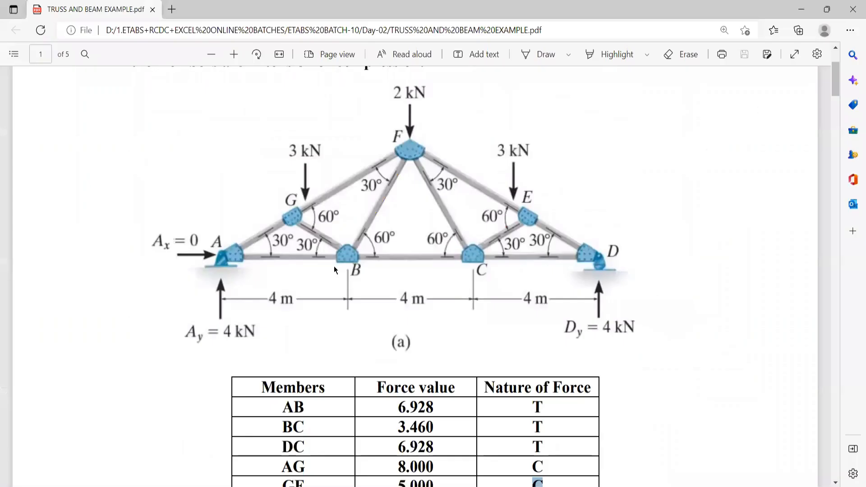
Check the PDF's member force table against the axial forces of the sloping top chord in ETABS.
scroll(326, 300, down, 3)
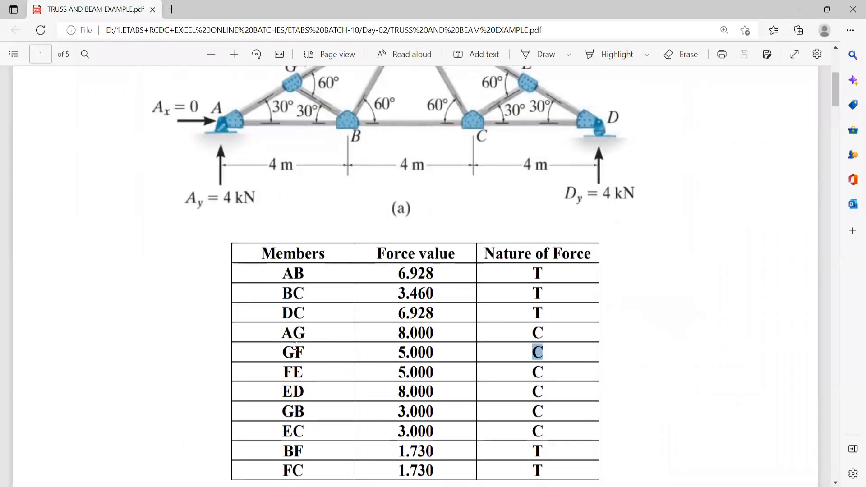
click(579, 485)
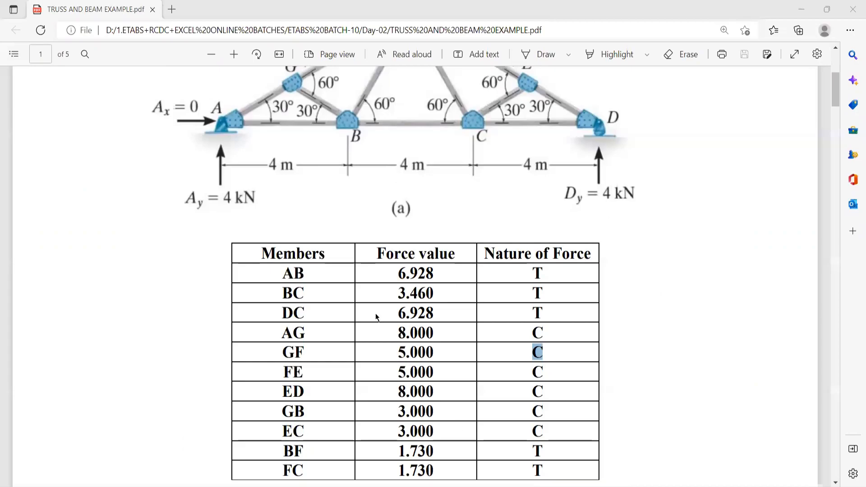
mouse_move(203, 282)
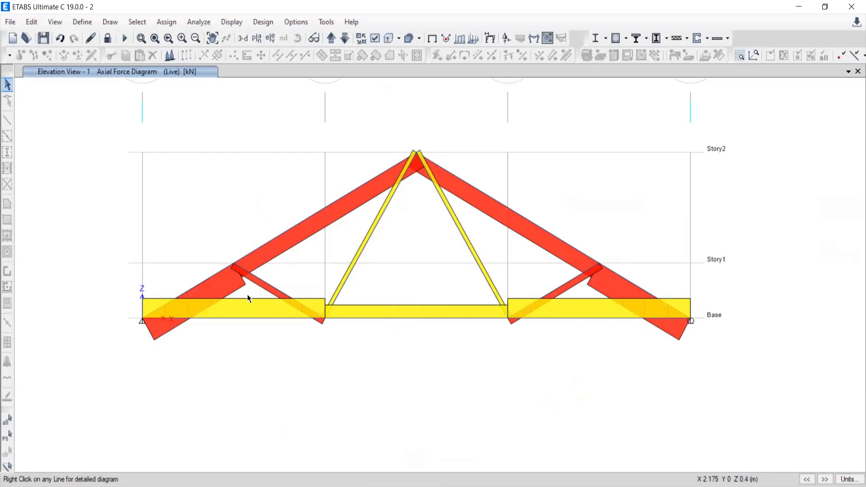
click(403, 486)
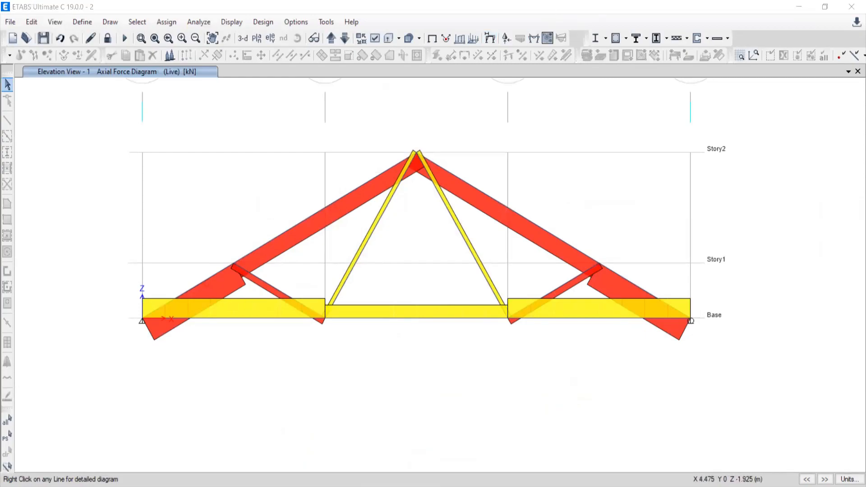
click(77, 126)
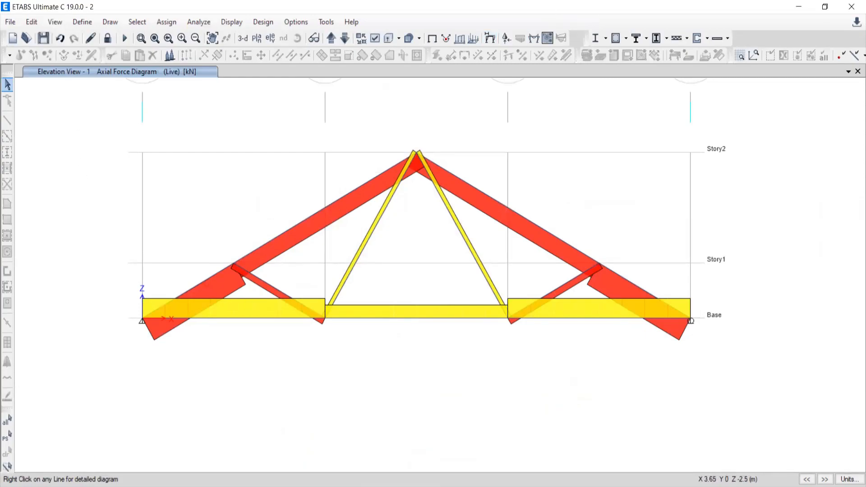
key(alt+Tab)
key(alt+Tab)
key(alt+Tab)
Sketch a beam-column joint with a downward load arrow, and circle the Story1 truss joint between grids A and B.
drag(73, 133, 74, 260)
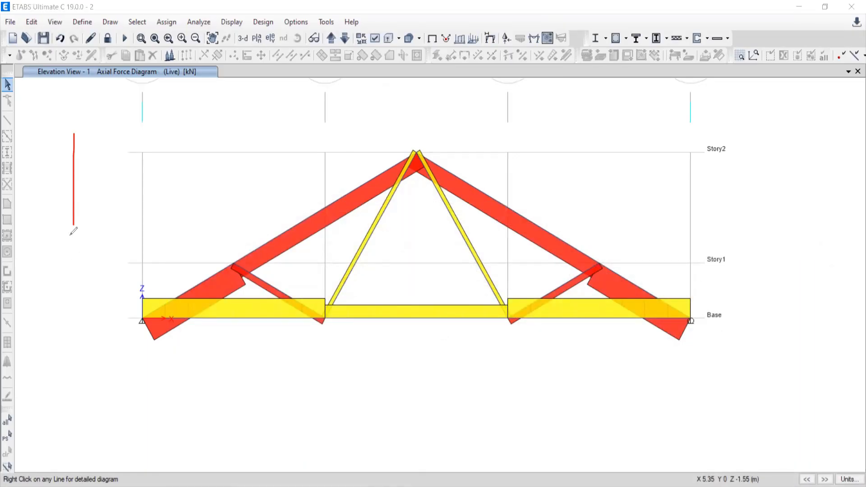
mouse_move(76, 194)
mouse_down()
mouse_move(135, 198)
mouse_move(63, 184)
mouse_move(82, 209)
mouse_move(77, 191)
mouse_up()
mouse_move(51, 157)
mouse_down()
mouse_move(46, 166)
mouse_move(69, 178)
mouse_up()
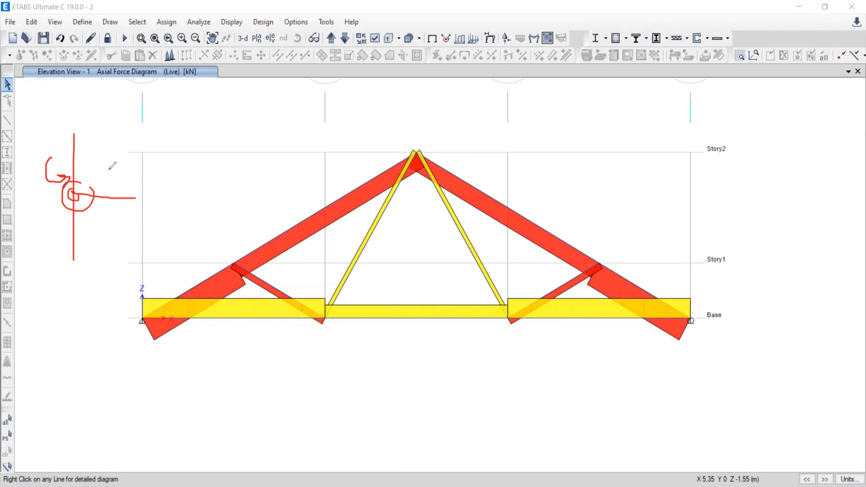
mouse_move(127, 89)
mouse_down()
mouse_move(126, 124)
mouse_move(136, 110)
mouse_up()
drag(72, 193, 75, 190)
mouse_move(231, 254)
mouse_down()
mouse_move(226, 269)
mouse_move(250, 285)
mouse_up()
mouse_move(223, 221)
mouse_down()
mouse_move(231, 249)
mouse_move(222, 248)
mouse_up()
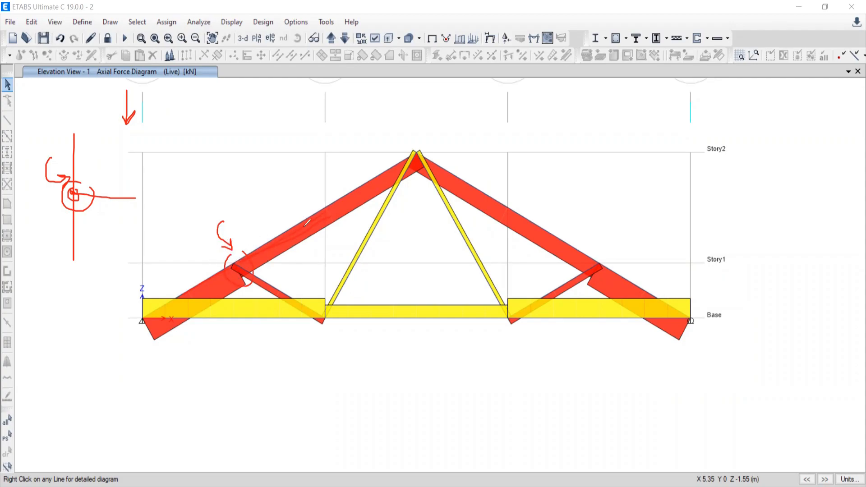
Circle the Story1 joint between grids C and D, and draw a downward load arrow and a force arrow along the chord.
drag(280, 178, 287, 189)
mouse_move(604, 250)
mouse_down()
mouse_move(586, 255)
mouse_move(586, 284)
mouse_move(613, 269)
mouse_move(608, 255)
mouse_up()
drag(604, 225, 600, 225)
click(595, 216)
mouse_move(595, 216)
mouse_down()
mouse_move(595, 257)
mouse_move(603, 249)
mouse_up()
mouse_move(604, 257)
mouse_down()
mouse_move(647, 279)
mouse_move(639, 280)
mouse_up()
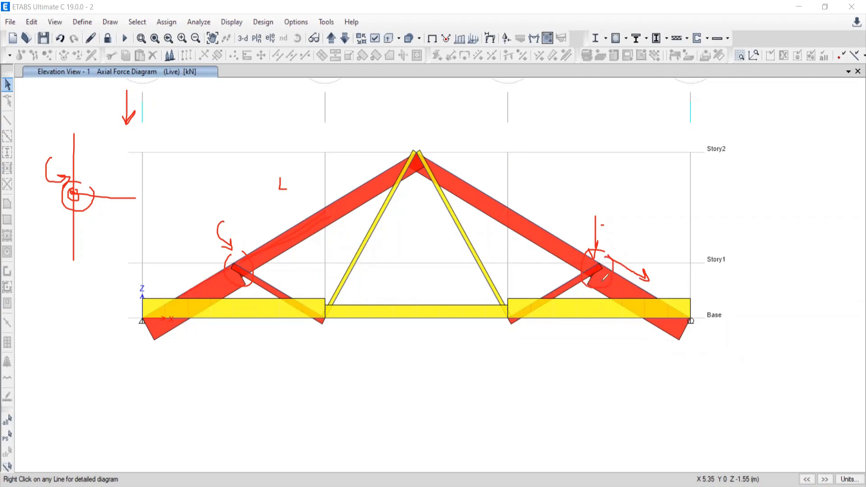
mouse_move(702, 396)
mouse_down()
mouse_move(688, 407)
mouse_move(706, 386)
mouse_up()
drag(702, 397, 698, 409)
mouse_move(596, 205)
mouse_down()
mouse_move(597, 251)
mouse_move(583, 232)
mouse_up()
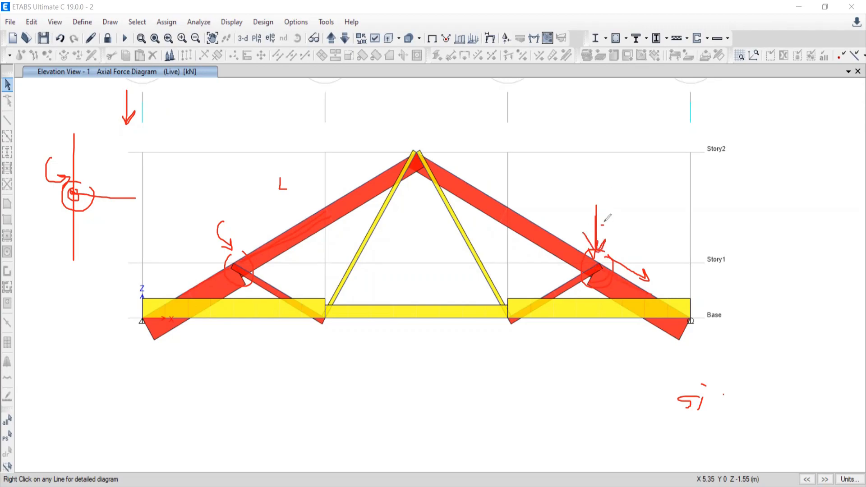
Trace the members meeting at the Story1 joint near grid D, and sketch a second beam-column joint beside grid A.
drag(652, 295, 671, 310)
drag(596, 267, 524, 311)
drag(150, 133, 151, 203)
drag(151, 168, 254, 170)
mouse_move(149, 160)
mouse_down()
mouse_move(142, 161)
mouse_move(149, 159)
mouse_move(141, 176)
mouse_move(125, 166)
mouse_move(151, 172)
mouse_move(140, 159)
mouse_move(154, 172)
mouse_move(139, 174)
mouse_up()
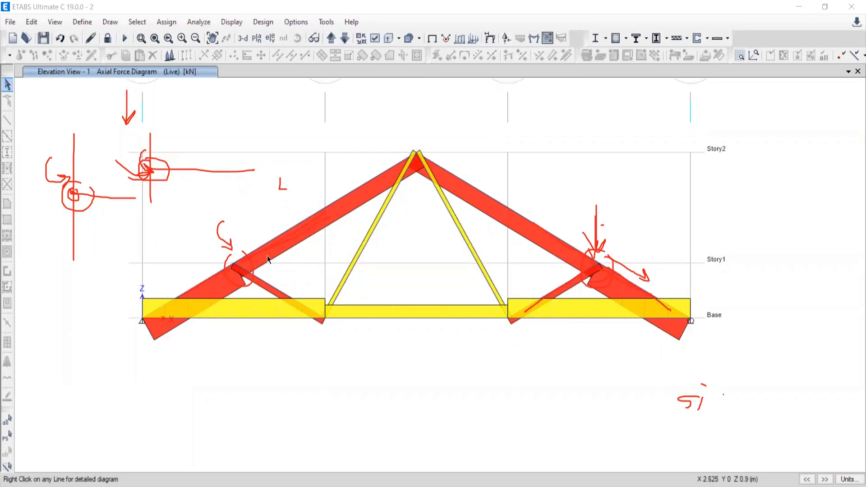
Unlock the model and delete its analysis results.
middle_drag(396, 271, 400, 290)
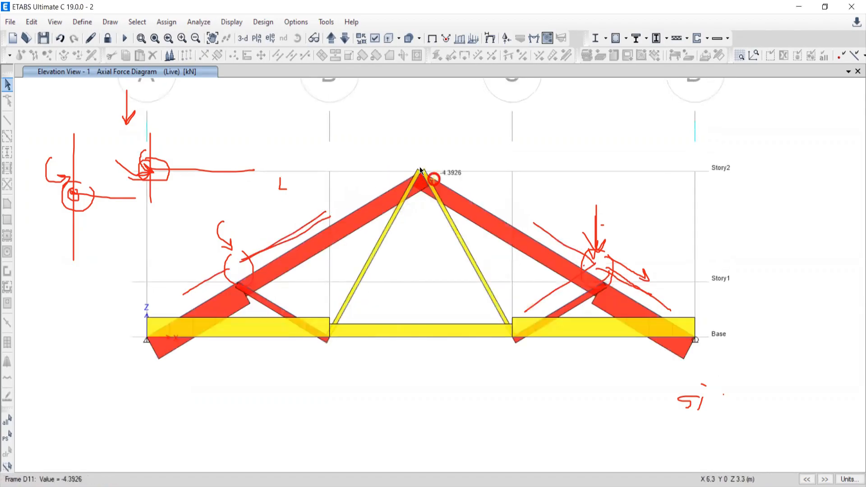
mouse_move(241, 280)
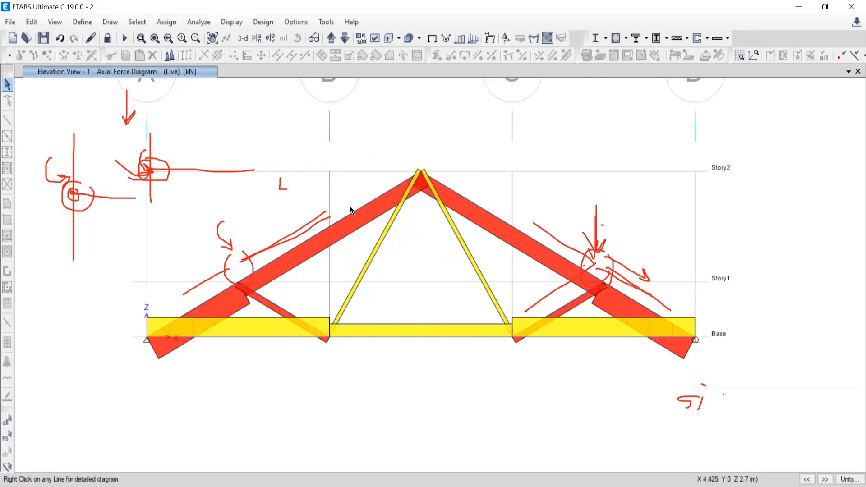
click(106, 41)
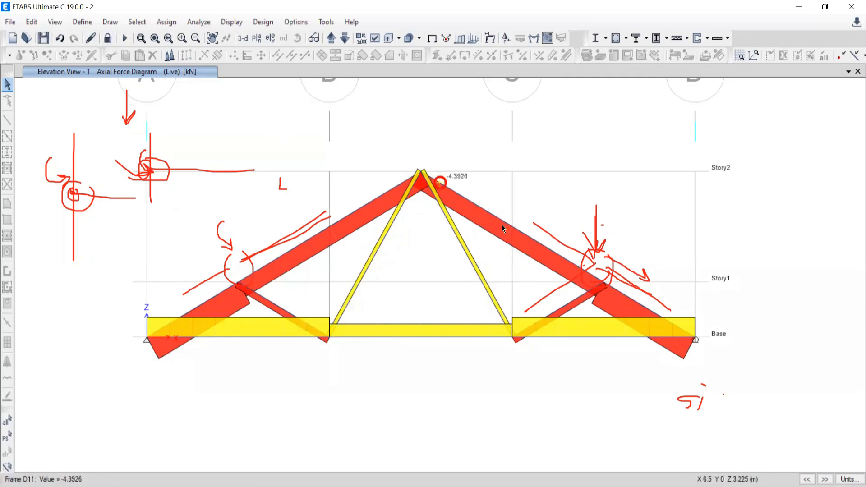
click(109, 42)
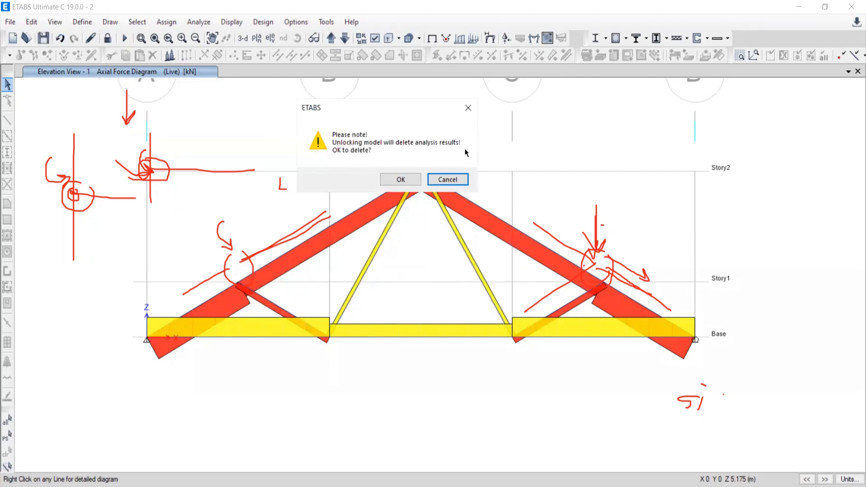
click(391, 180)
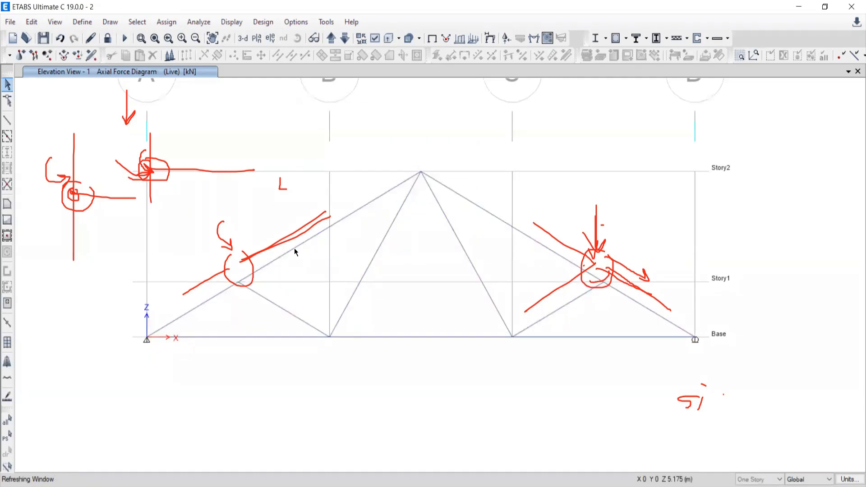
Clear all the freehand annotations from the elevation view.
click(297, 393)
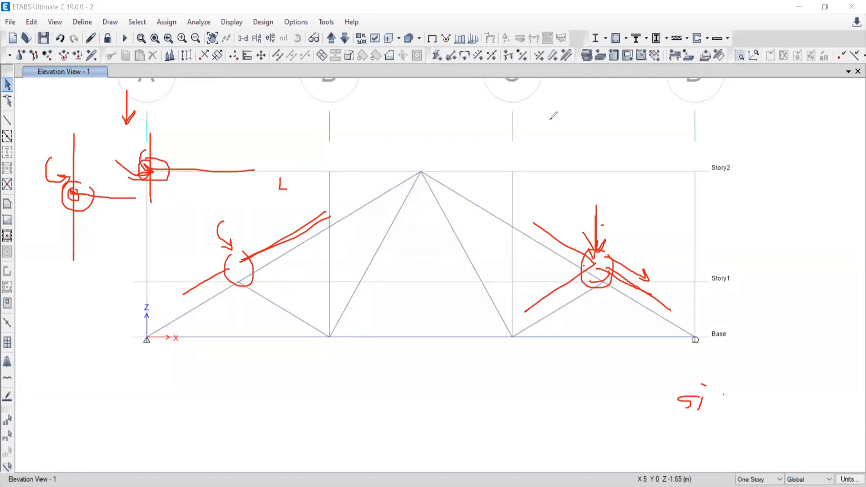
key(Escape)
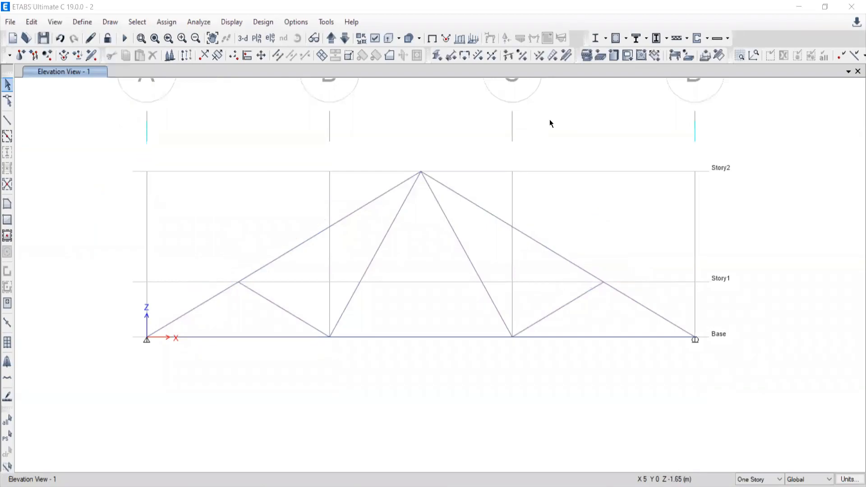
middle_drag(332, 231, 322, 278)
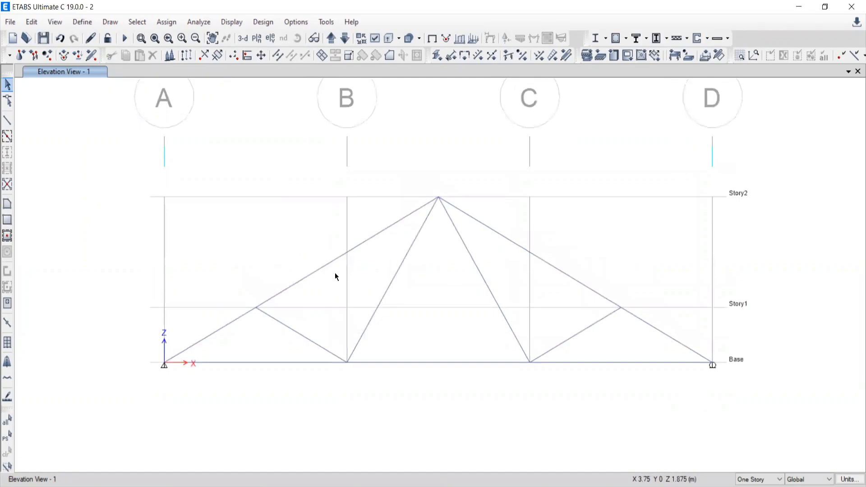
Display the joint forces of the Live load pattern with their loading values on the truss elevation.
middle_drag(504, 283, 459, 251)
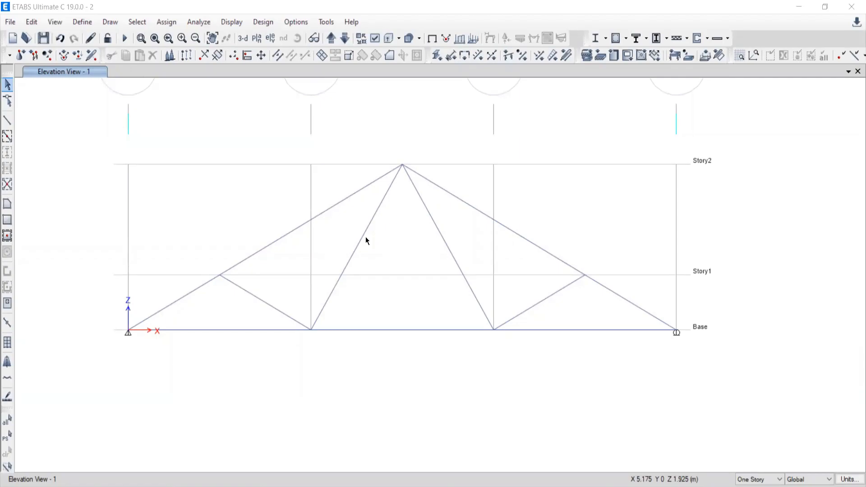
mouse_move(408, 206)
middle_down()
mouse_move(387, 236)
mouse_move(381, 221)
middle_up()
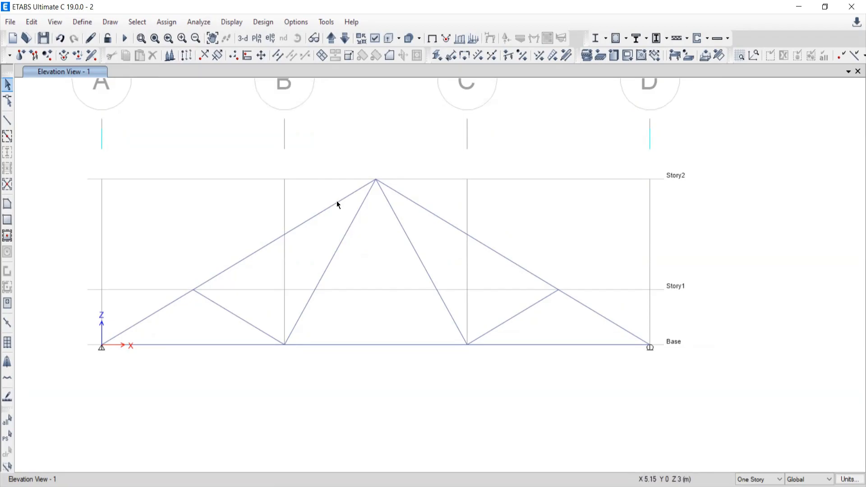
click(231, 22)
mouse_move(241, 58)
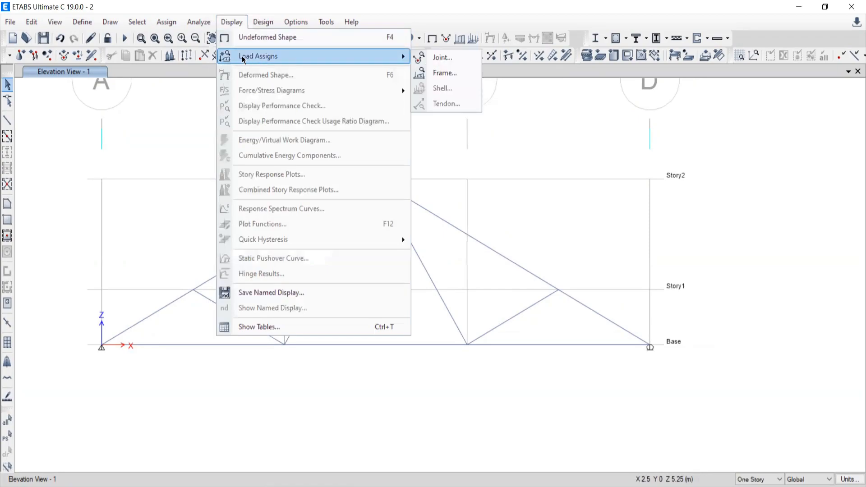
click(437, 60)
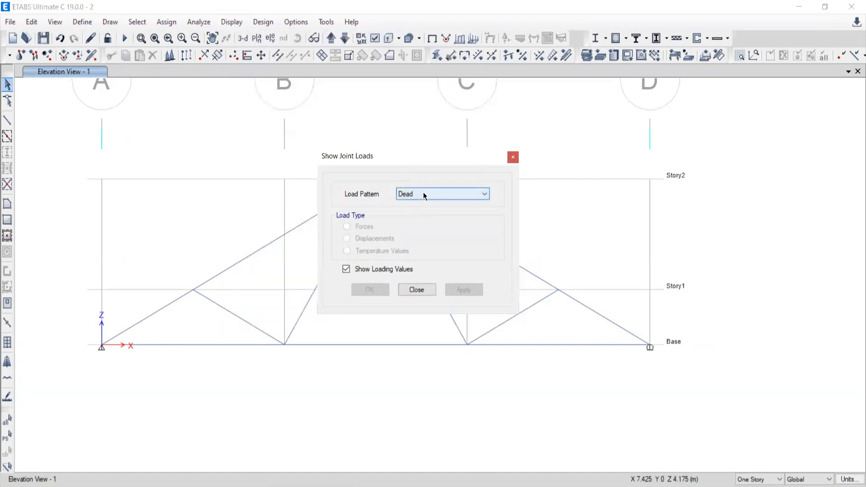
click(423, 190)
click(408, 210)
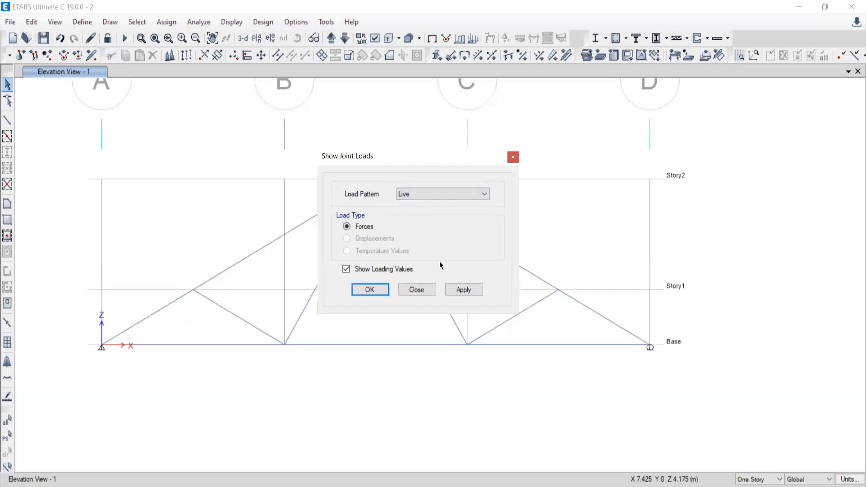
click(461, 288)
click(417, 289)
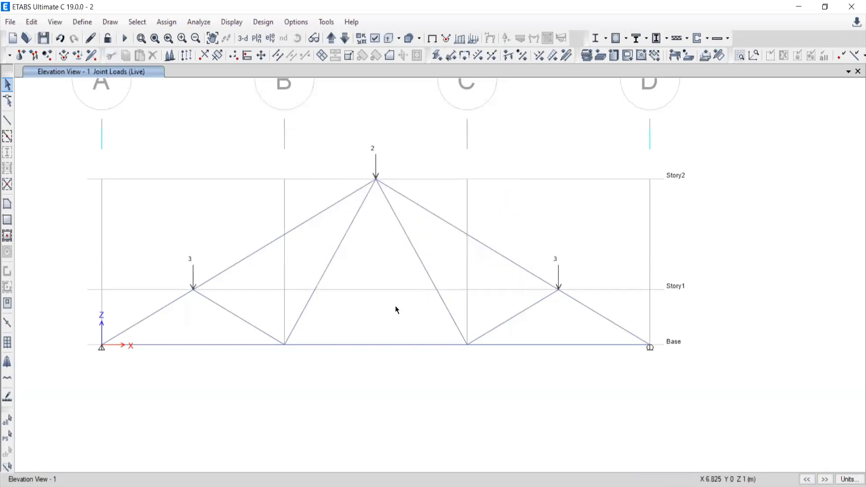
middle_drag(376, 283, 444, 264)
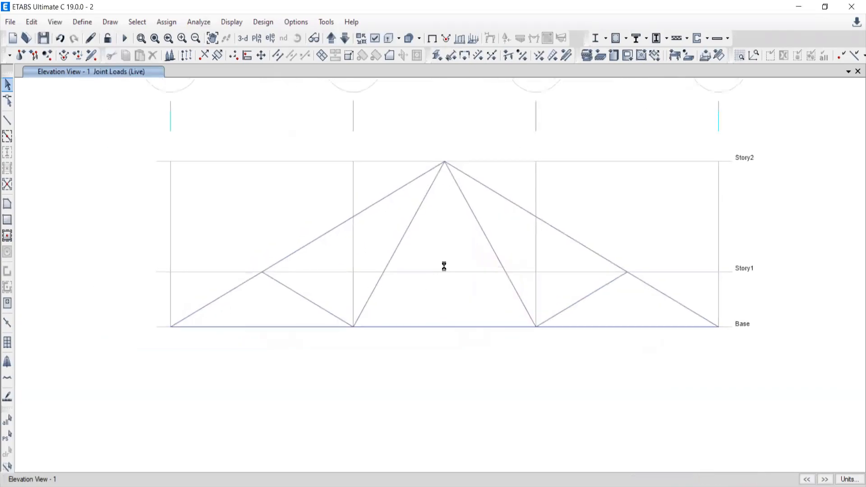
middle_drag(503, 247, 429, 254)
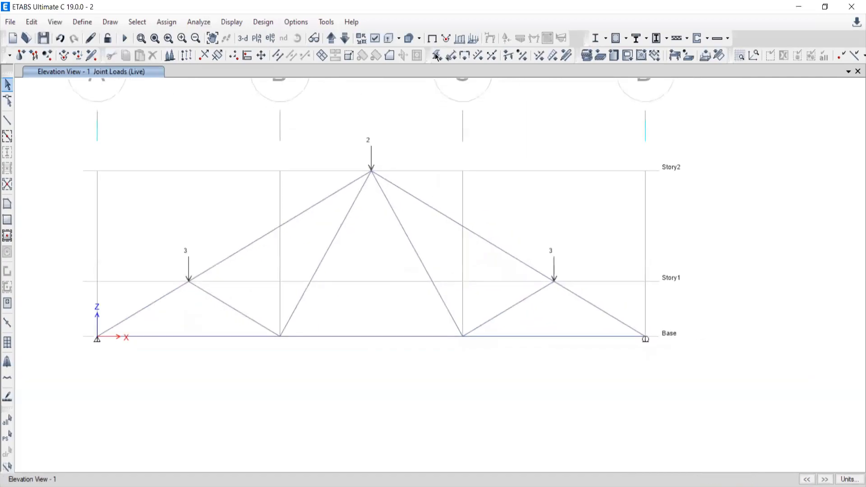
Remove the joint load display and return the elevation to the undeformed shape.
click(222, 24)
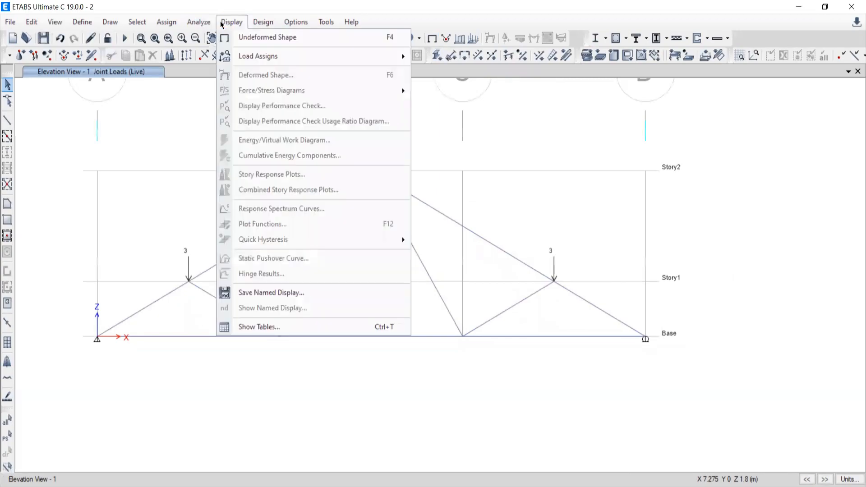
click(265, 38)
middle_drag(369, 296, 432, 321)
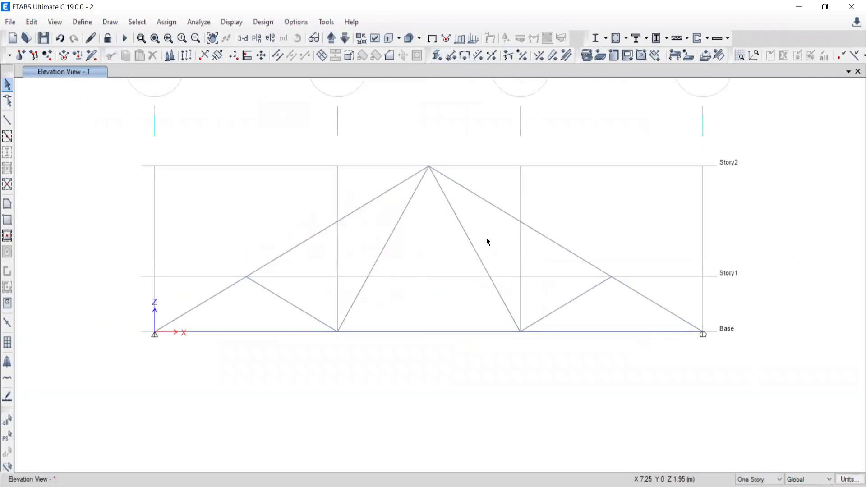
middle_drag(436, 274, 392, 256)
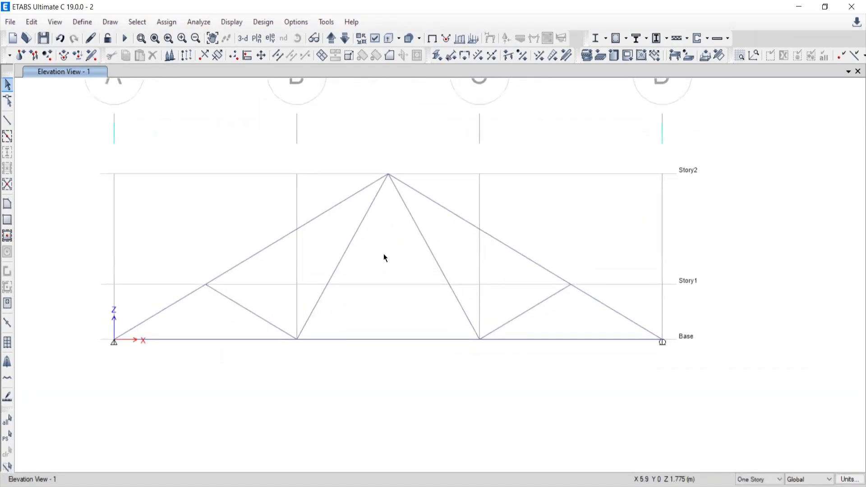
middle_drag(388, 273, 427, 280)
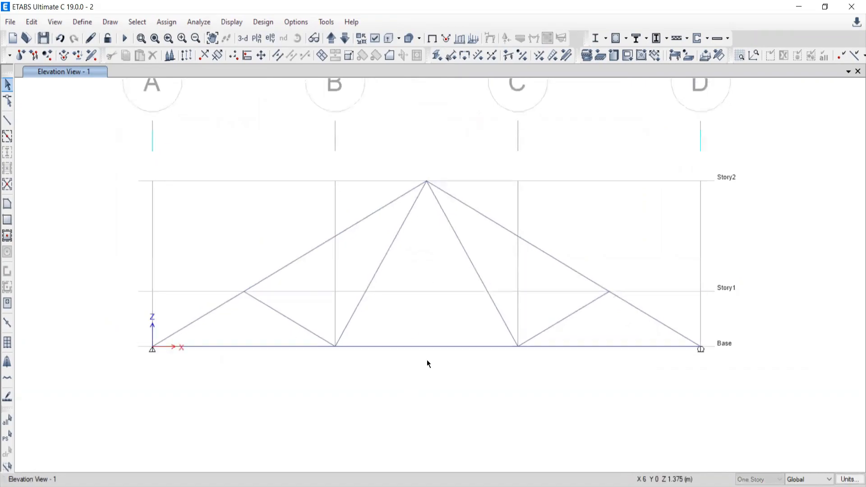
Select all the truss members in the elevation: both top chords, the bottom chord and every web diagonal.
middle_drag(426, 357, 398, 325)
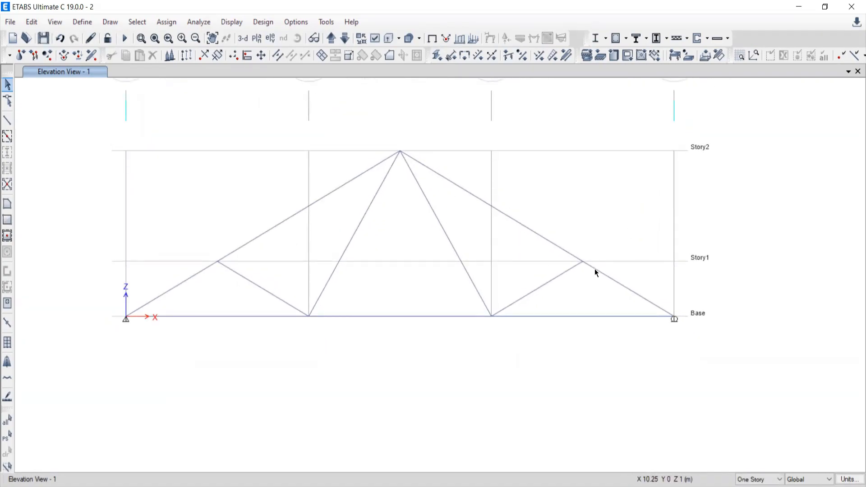
drag(254, 191, 251, 189)
drag(216, 255, 211, 275)
click(265, 291)
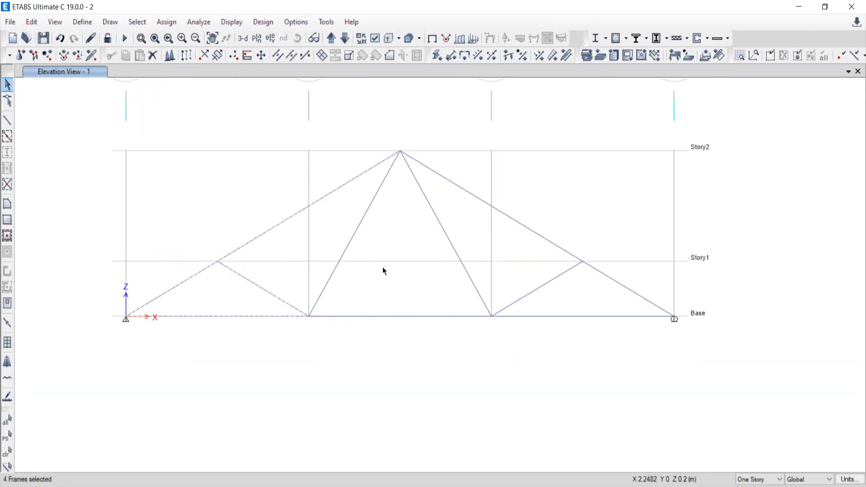
drag(406, 240, 406, 238)
drag(489, 243, 487, 245)
drag(667, 249, 494, 323)
click(7, 451)
click(280, 223)
click(452, 236)
click(473, 197)
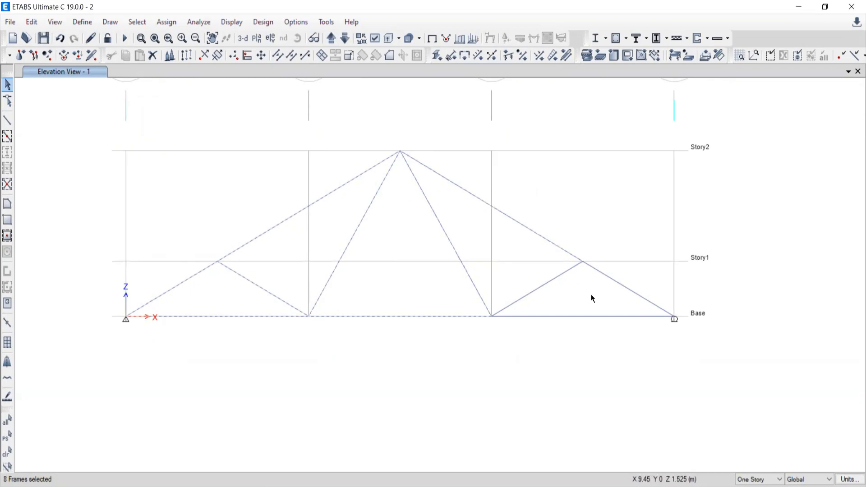
click(571, 316)
click(541, 285)
click(626, 289)
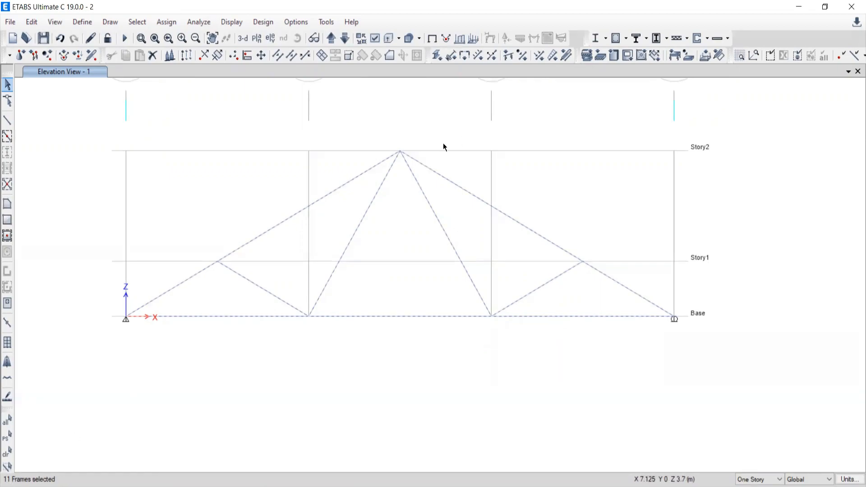
middle_drag(389, 220, 419, 342)
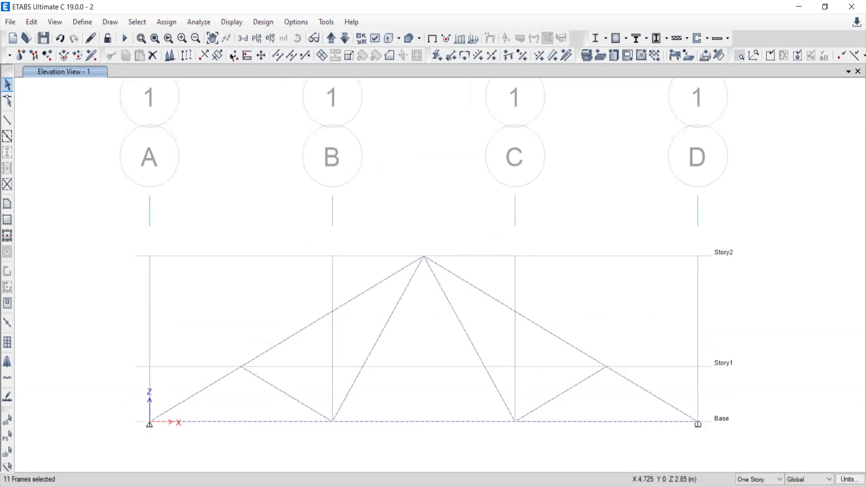
click(161, 22)
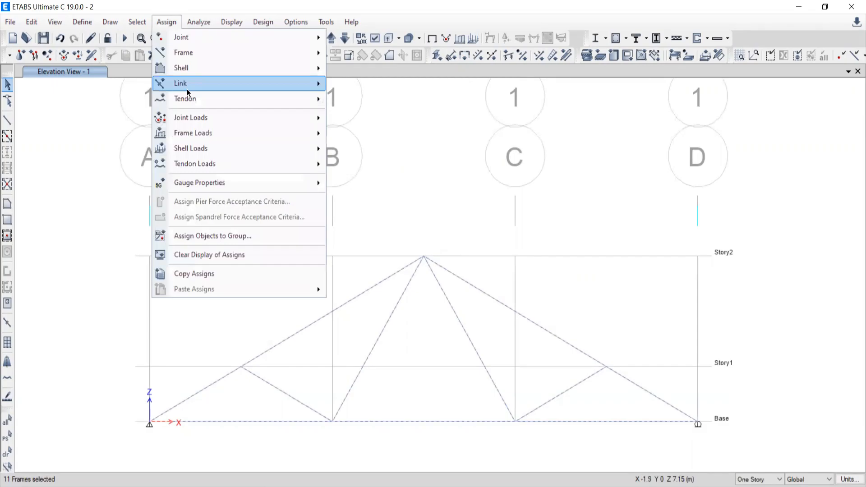
mouse_move(189, 53)
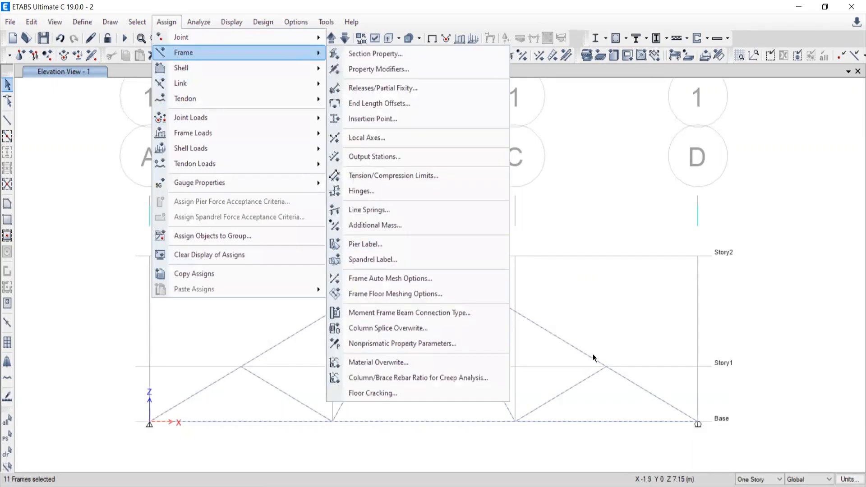
middle_drag(615, 396, 616, 388)
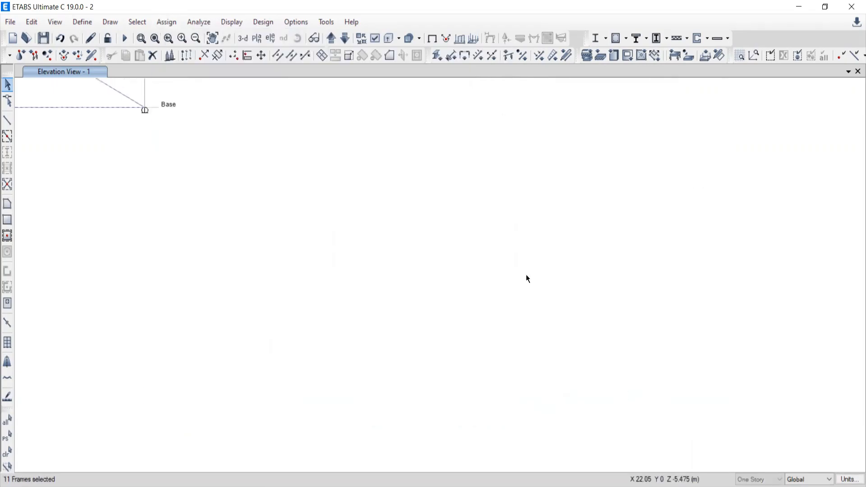
middle_drag(182, 193, 704, 422)
middle_drag(493, 354, 589, 366)
click(162, 25)
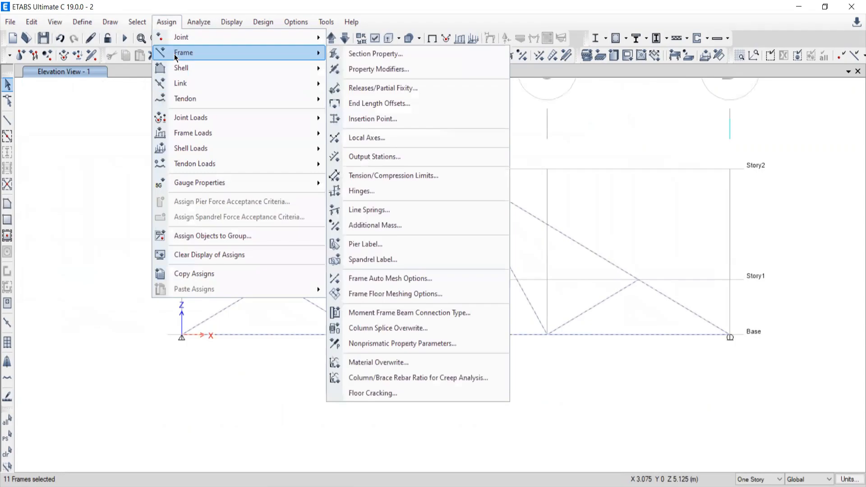
click(379, 6)
Release Moment 22 (Minor) and Moment 33 (Major) at the start and end of all selected truss members.
click(165, 21)
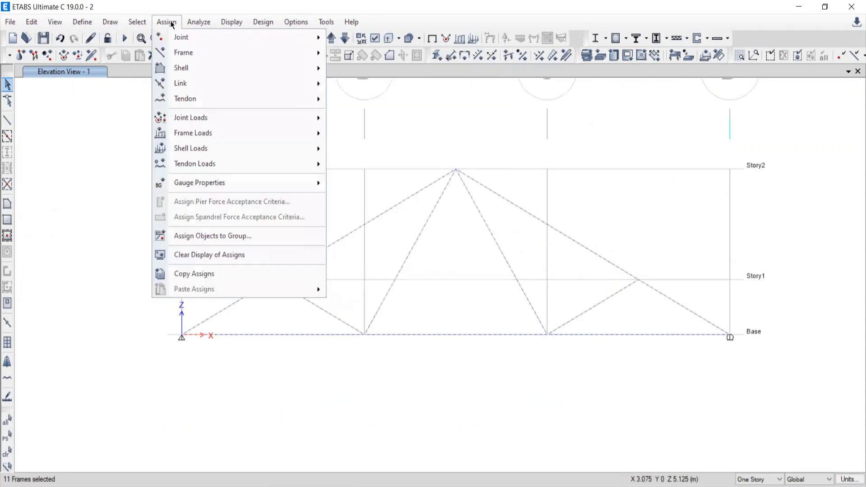
mouse_move(171, 57)
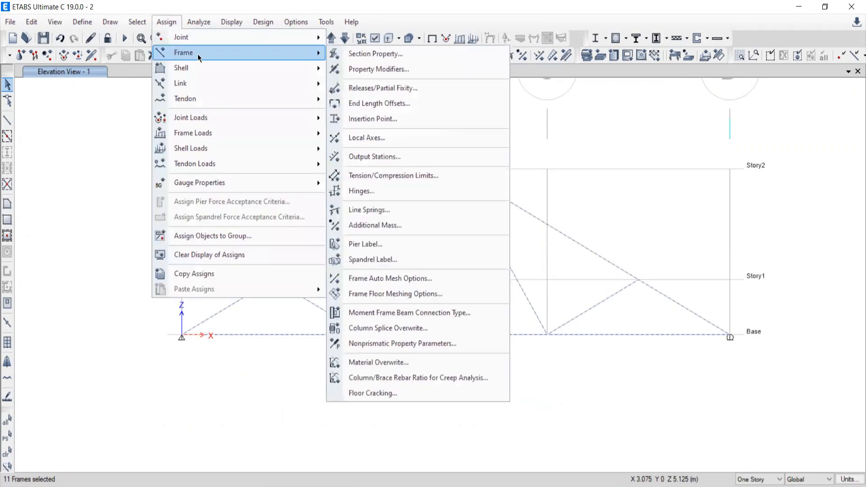
click(355, 90)
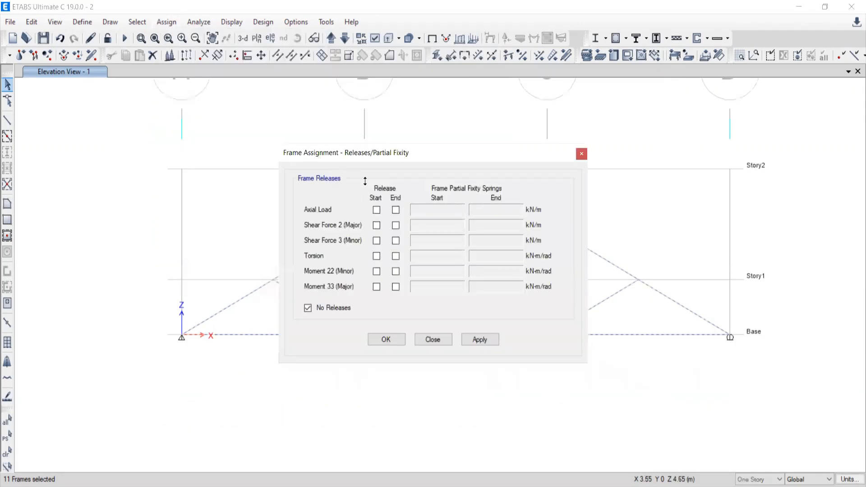
drag(357, 152, 87, 11)
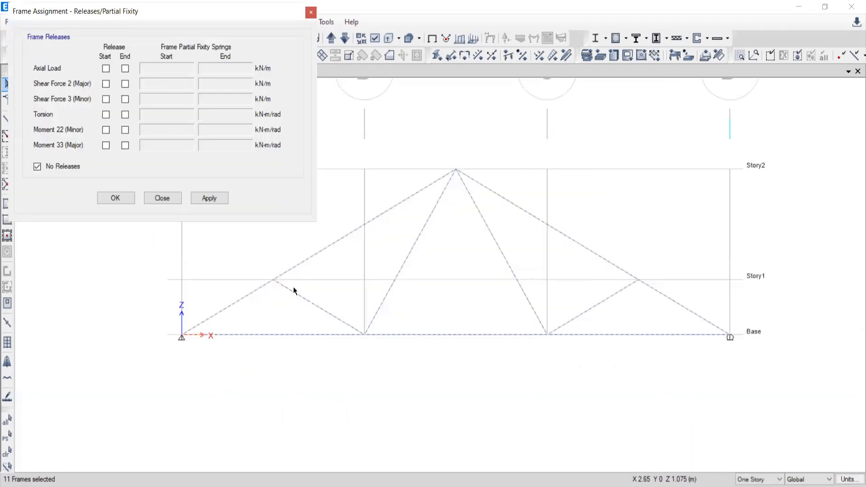
click(106, 130)
click(106, 145)
click(125, 130)
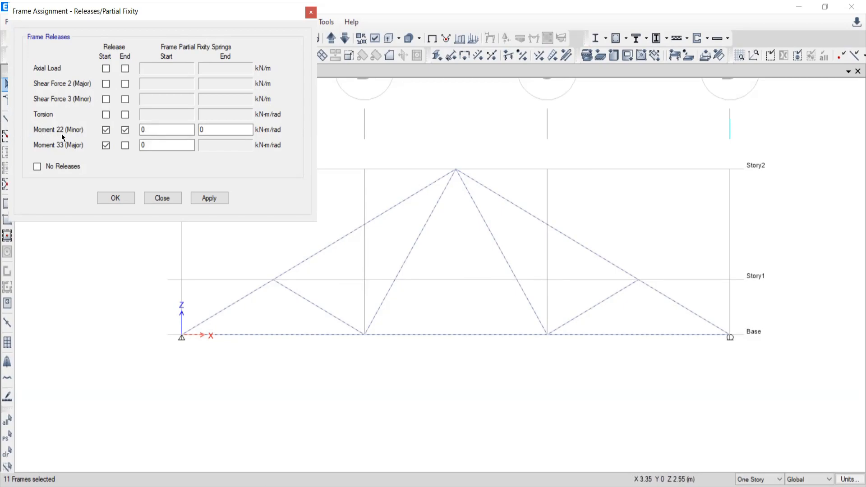
click(126, 145)
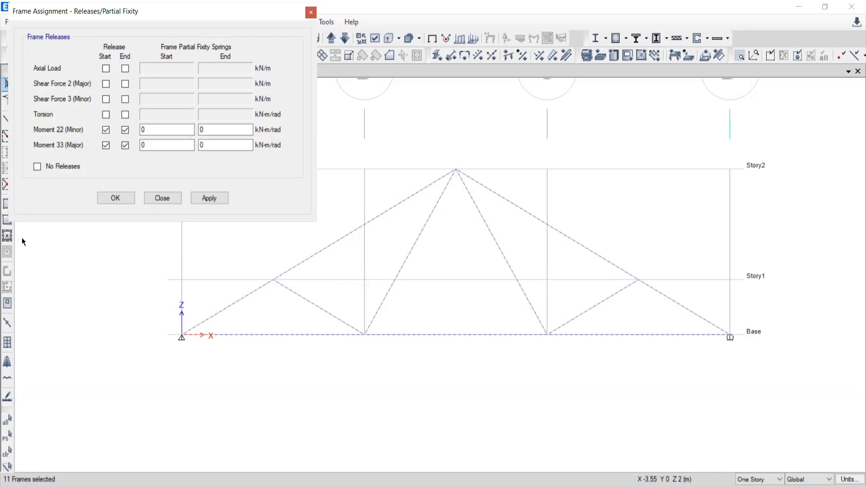
click(203, 201)
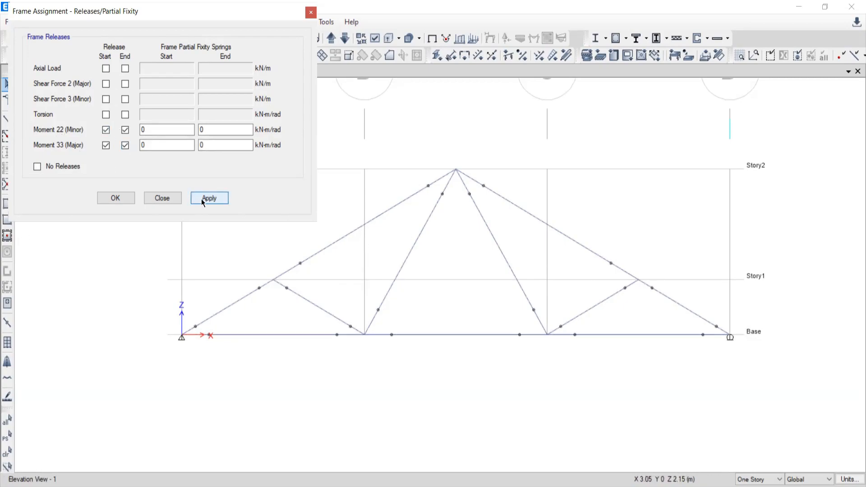
click(162, 198)
Hide the end-release markers by showing the truss in its undeformed shape.
middle_drag(420, 199, 448, 184)
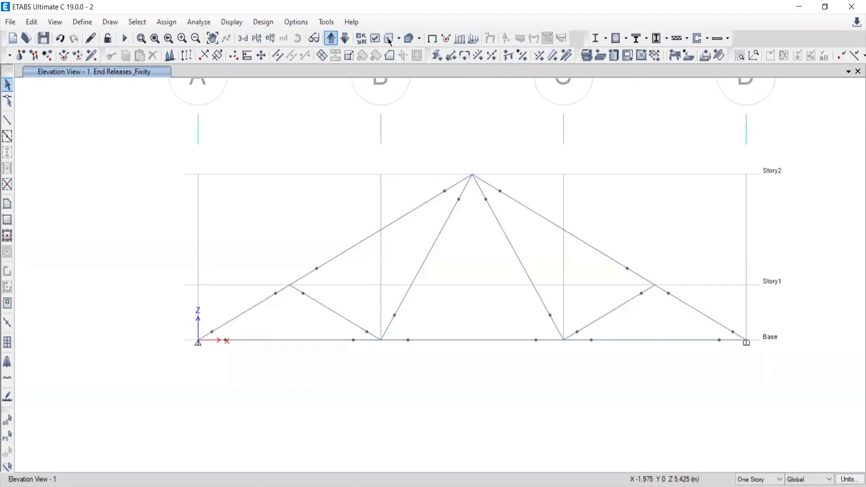
click(231, 22)
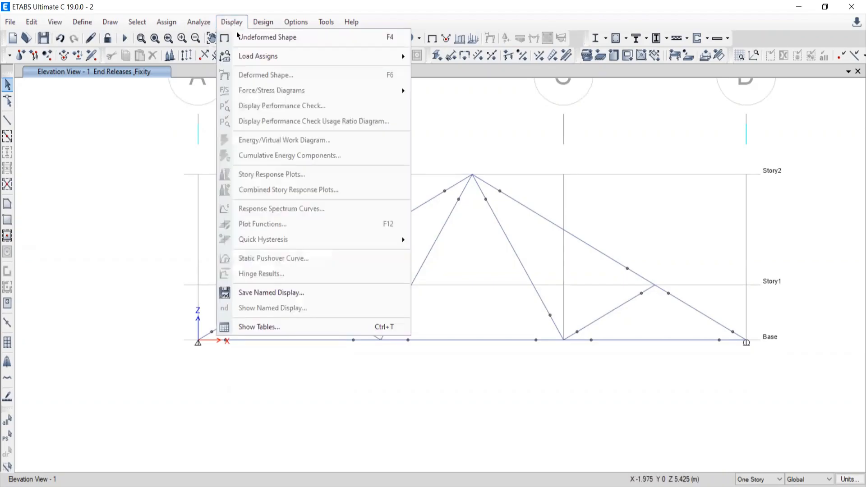
click(263, 38)
middle_drag(493, 217, 448, 236)
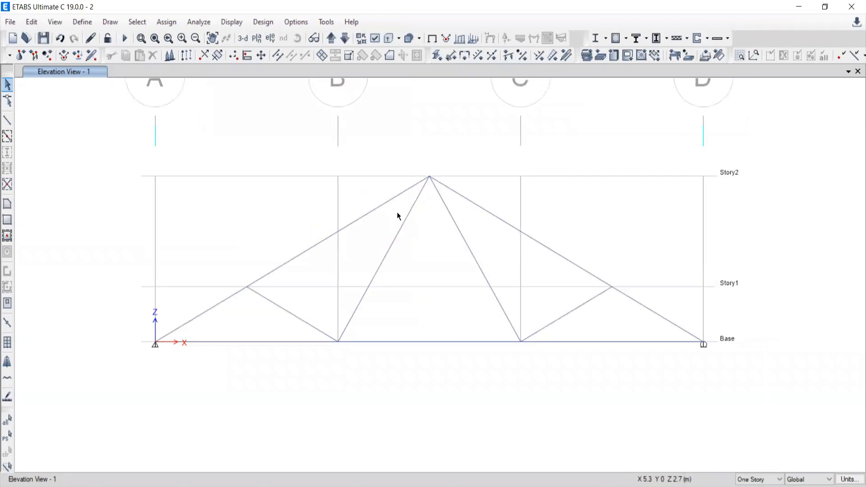
middle_drag(394, 209, 449, 240)
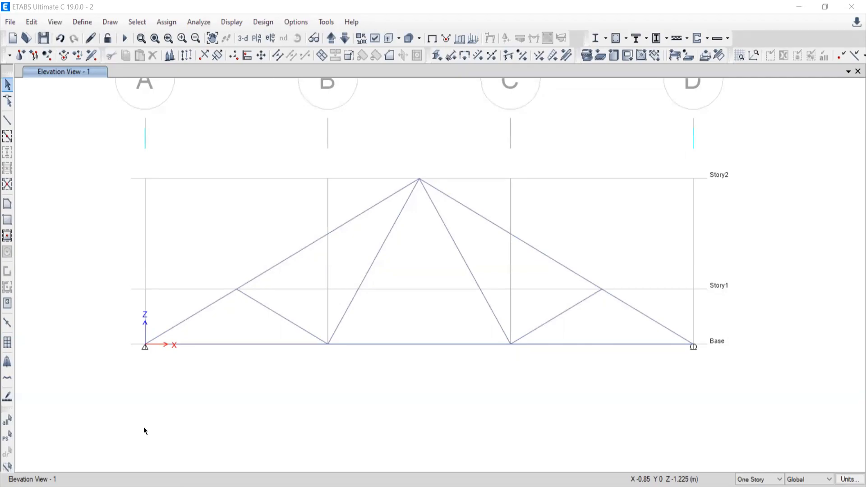
middle_drag(364, 250, 322, 267)
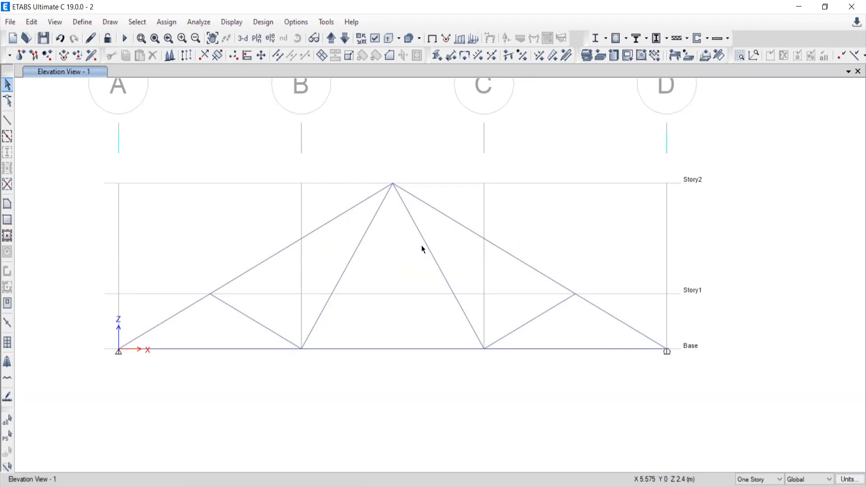
click(232, 22)
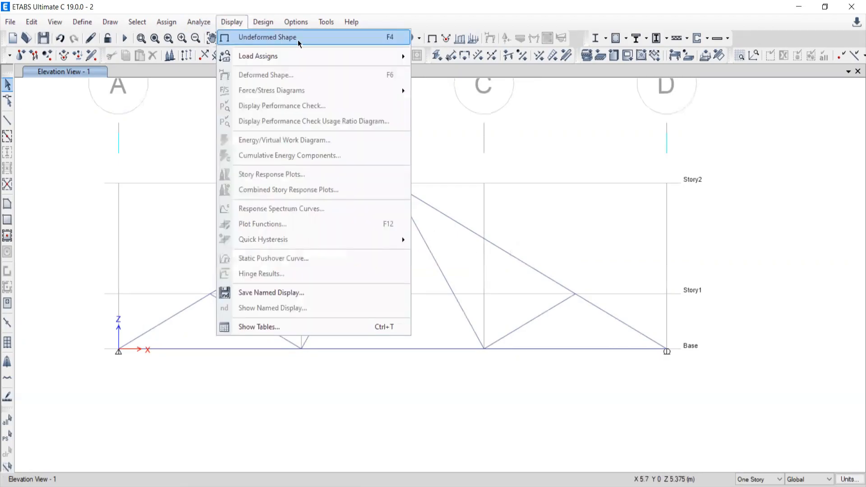
click(282, 40)
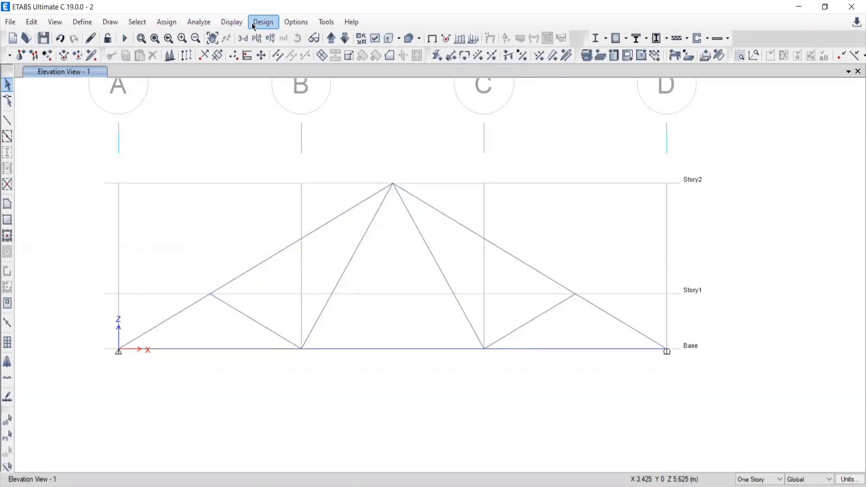
Check the Live joint forces with their values on the elevation and restore the undeformed shape.
click(229, 23)
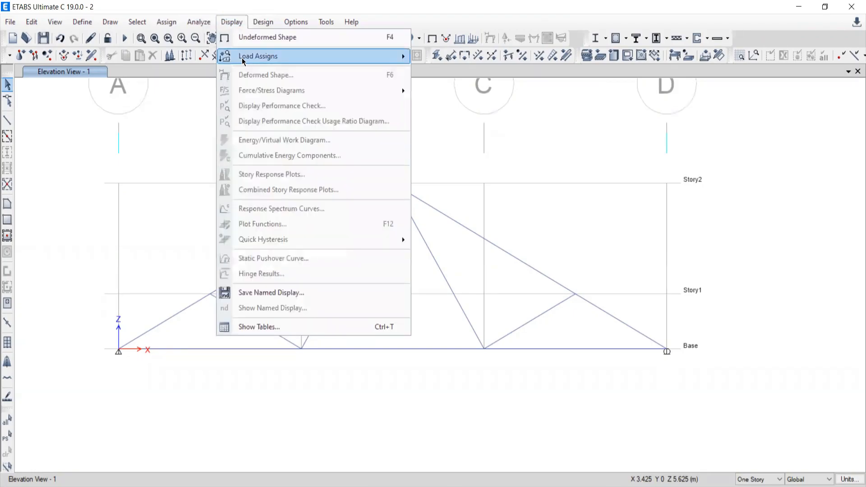
mouse_move(242, 59)
click(433, 57)
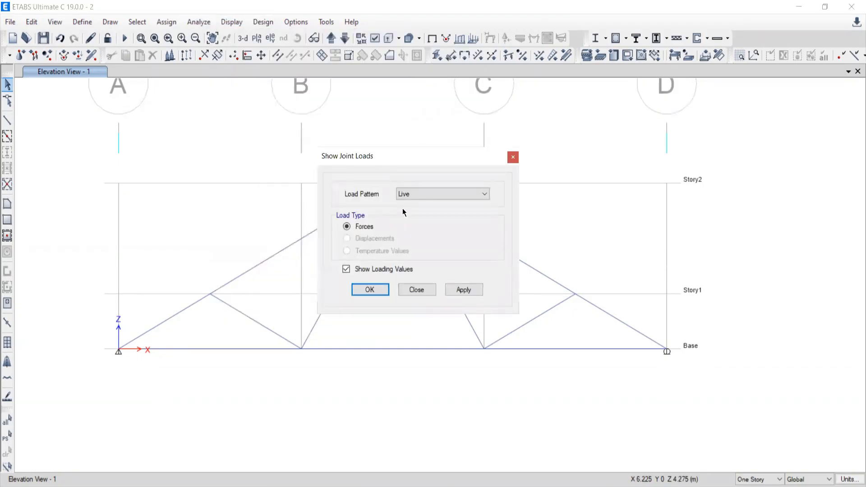
click(463, 290)
click(418, 290)
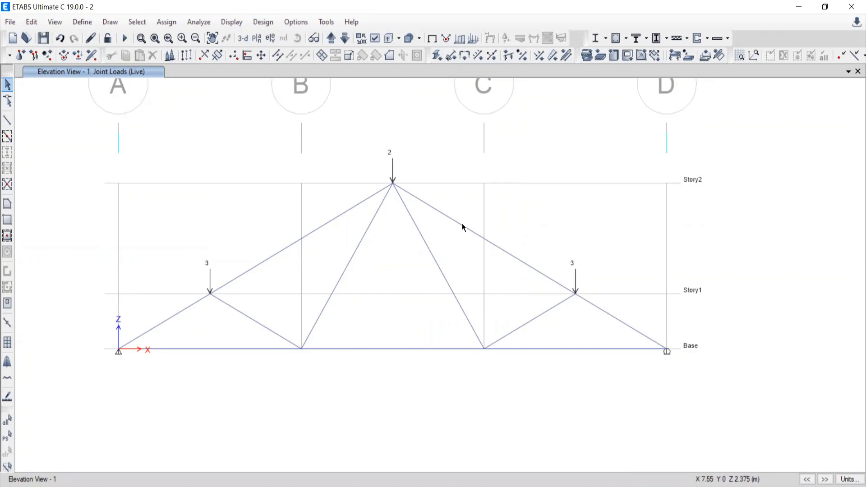
click(228, 23)
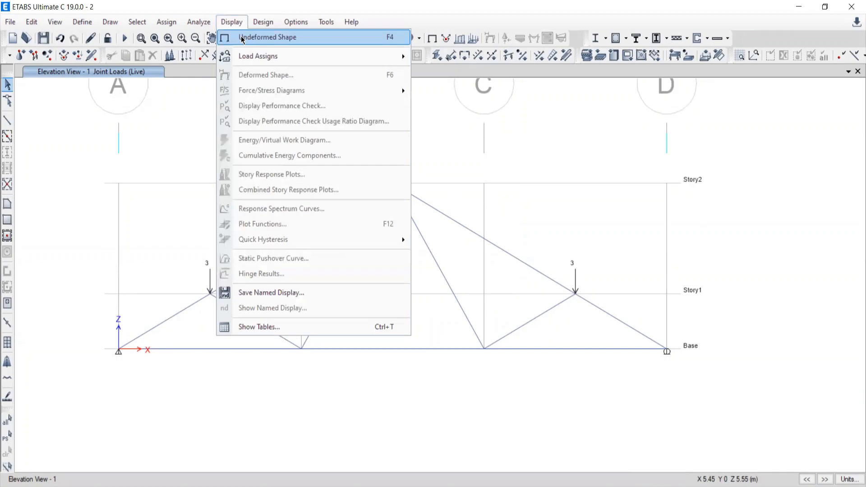
click(243, 39)
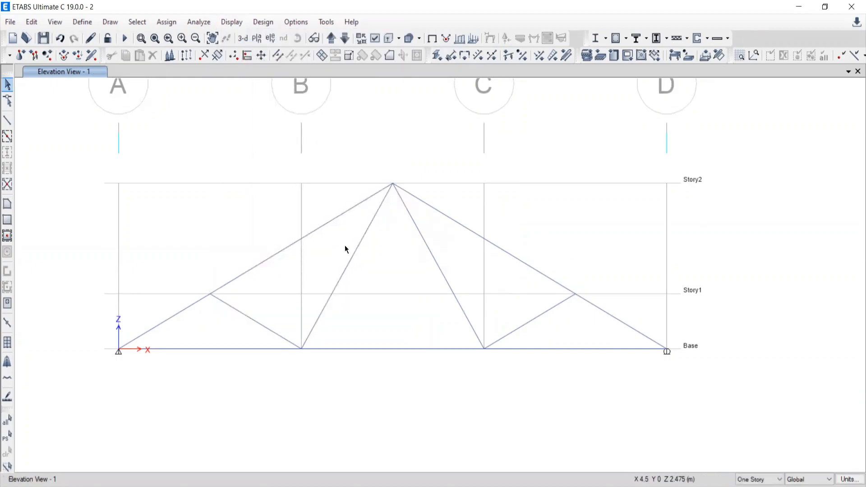
Run the analysis of the truss with released member ends and dismiss the analysis messages.
middle_drag(376, 308, 385, 285)
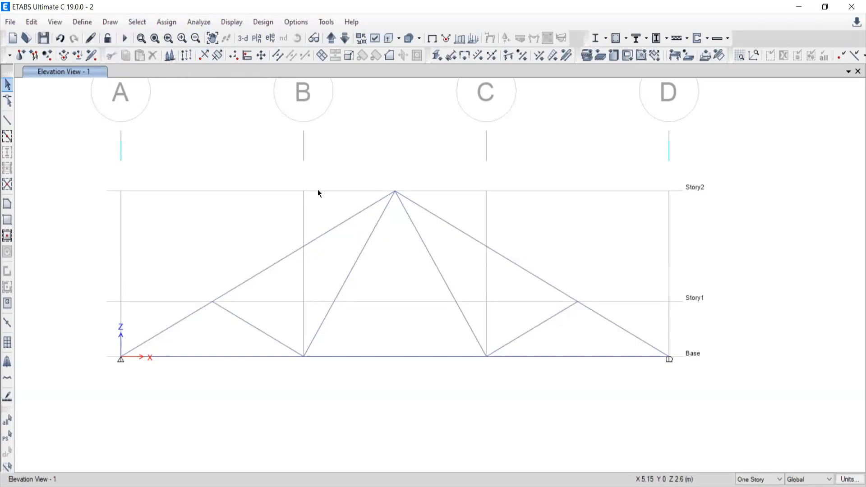
click(125, 38)
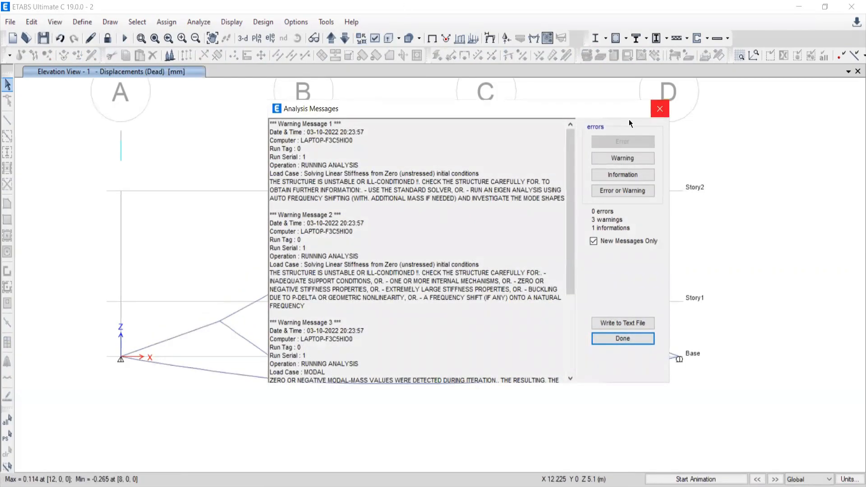
click(659, 109)
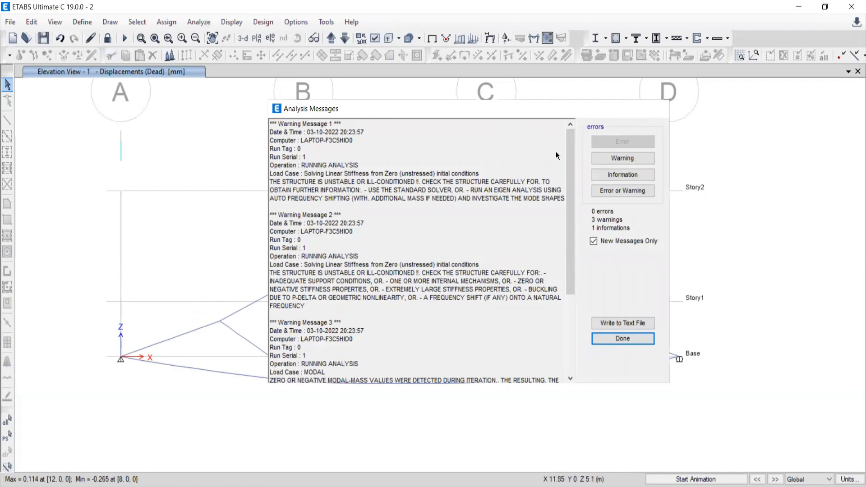
Look at the Dead-case displacements in 3-D and in elevation 1, and return the elevation to the undeformed shape.
click(242, 40)
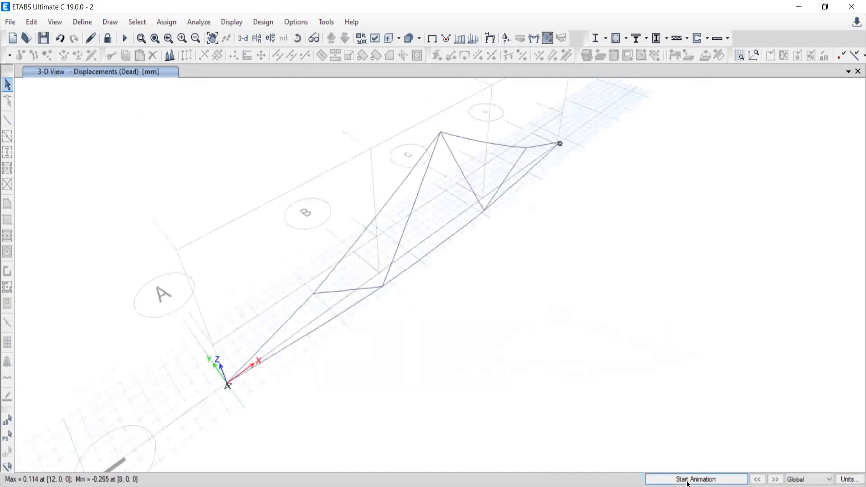
click(271, 38)
click(333, 215)
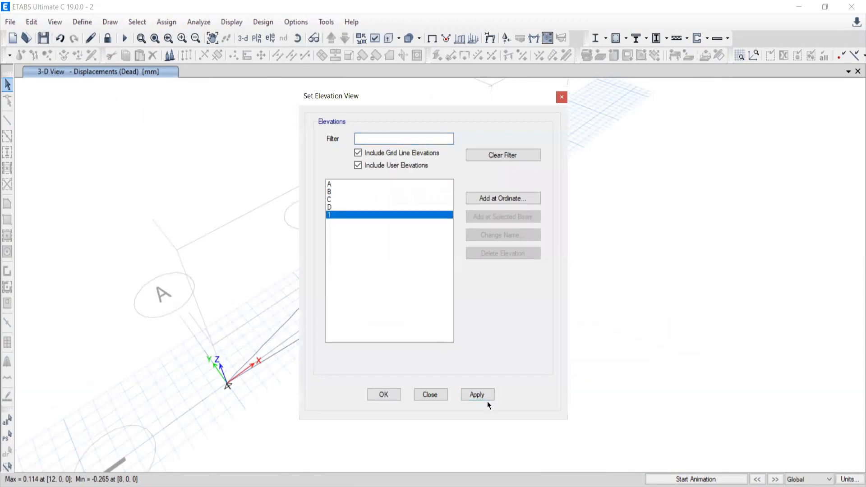
click(479, 395)
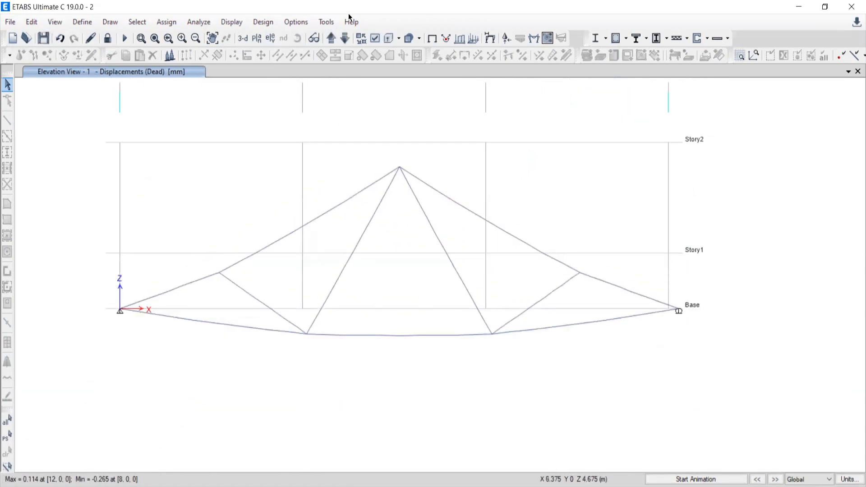
click(231, 23)
click(230, 37)
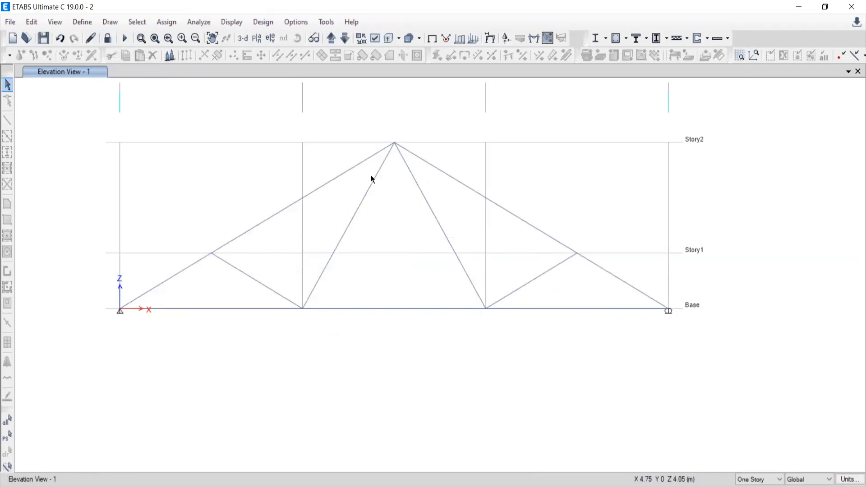
Show the filled axial force diagram of the frames for the Live case in the elevation.
click(231, 21)
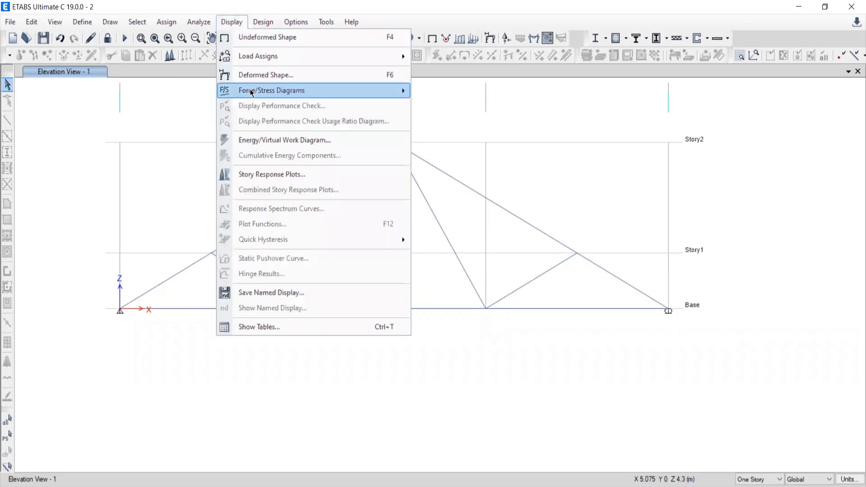
mouse_move(252, 92)
click(437, 129)
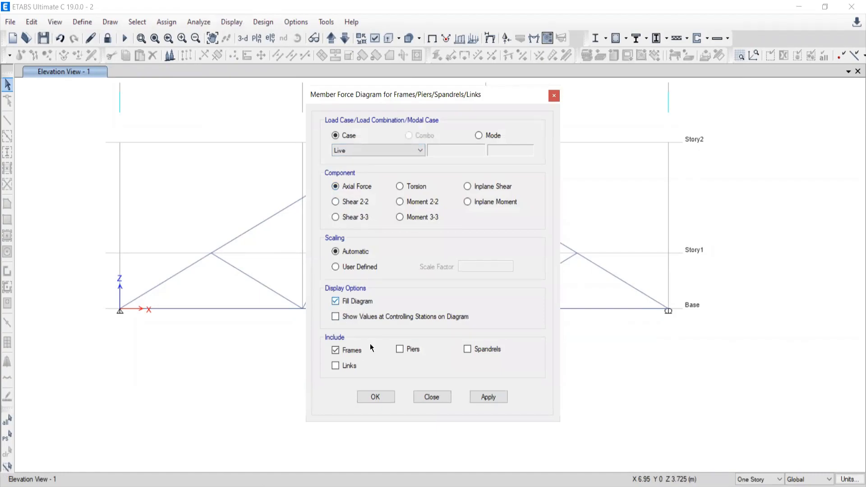
click(487, 397)
click(431, 398)
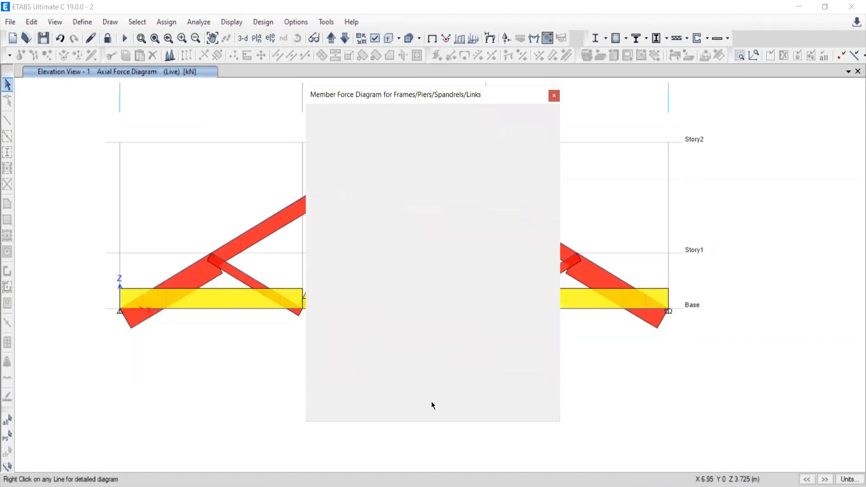
Compare the axial forces of bottom chord members AB and BC with the force table in the example PDF.
mouse_move(217, 309)
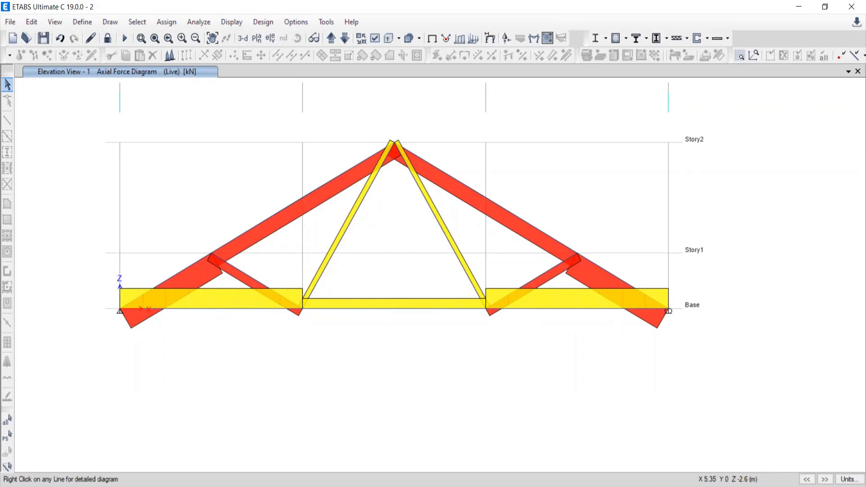
key(alt+Tab)
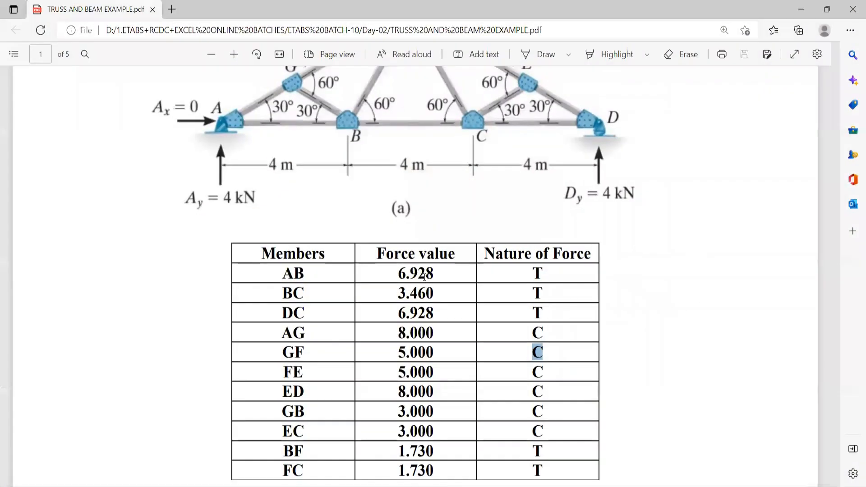
drag(434, 275, 406, 275)
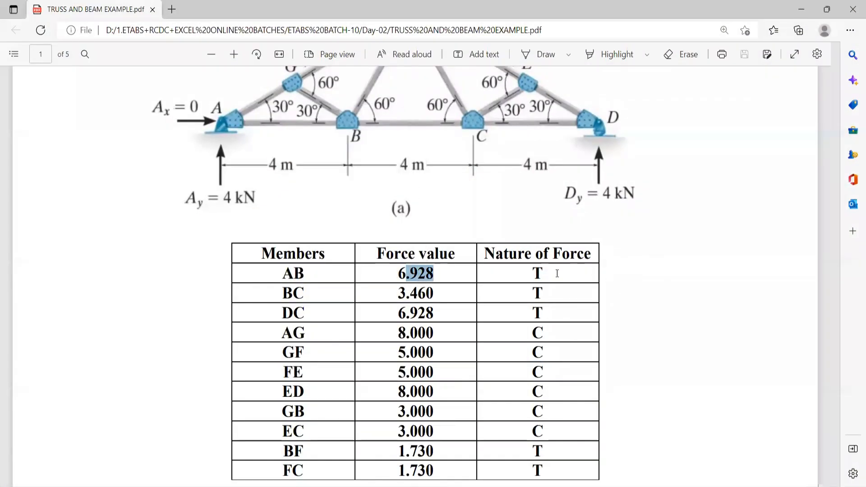
key(alt+Tab)
mouse_move(366, 309)
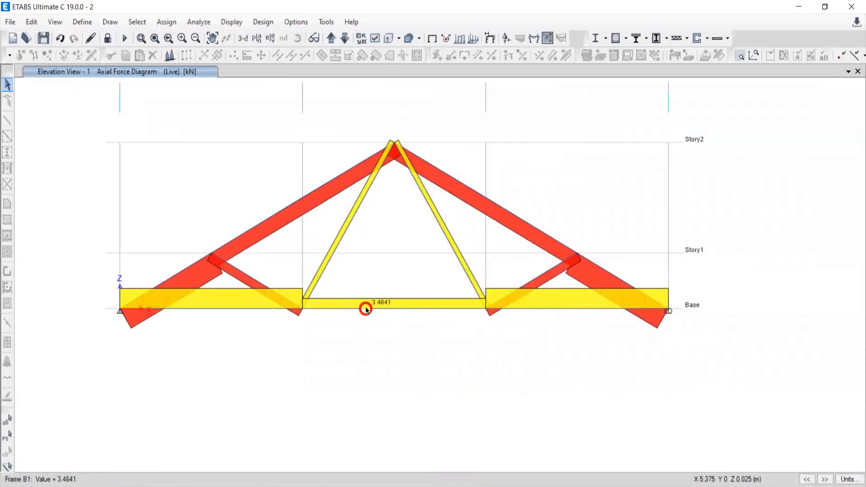
key(alt+Tab)
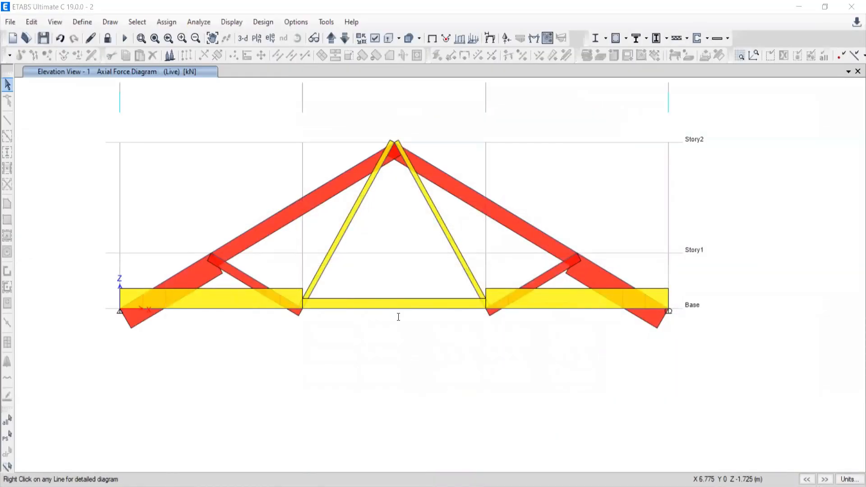
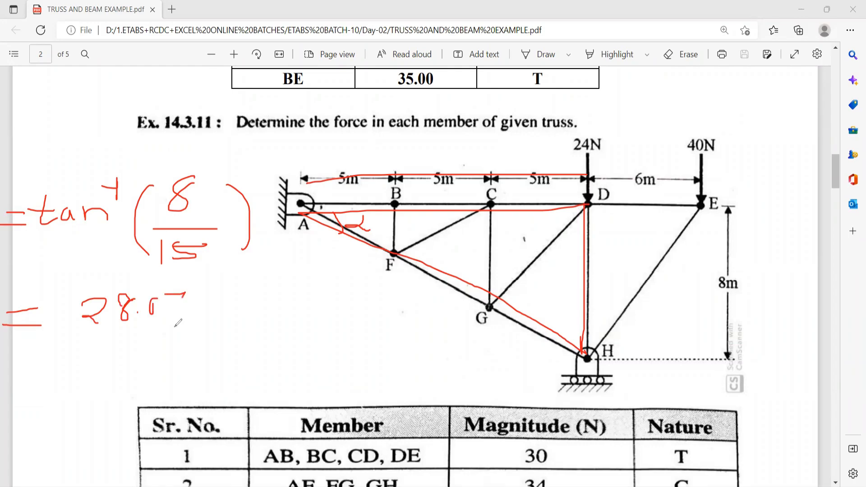
Complete the handwritten angle as 28.07° and mark vertical member BF on the Ex. 14.3.11 truss figure.
drag(213, 280, 212, 280)
drag(155, 302, 152, 303)
mouse_move(395, 204)
mouse_down()
mouse_move(393, 252)
mouse_move(381, 265)
mouse_up()
drag(398, 201, 384, 220)
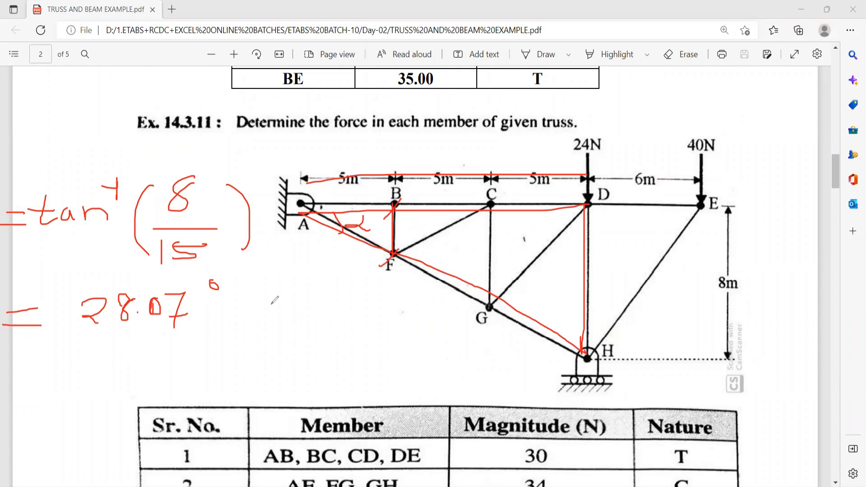
Handwrite the calculation for height BF below the truss figure: = 5 tan 28.07 = 2.666.
mouse_move(267, 337)
mouse_down()
mouse_move(278, 337)
mouse_move(277, 350)
mouse_move(301, 348)
mouse_move(334, 325)
mouse_move(374, 348)
mouse_move(365, 336)
mouse_move(388, 348)
mouse_move(440, 342)
mouse_move(449, 355)
mouse_up()
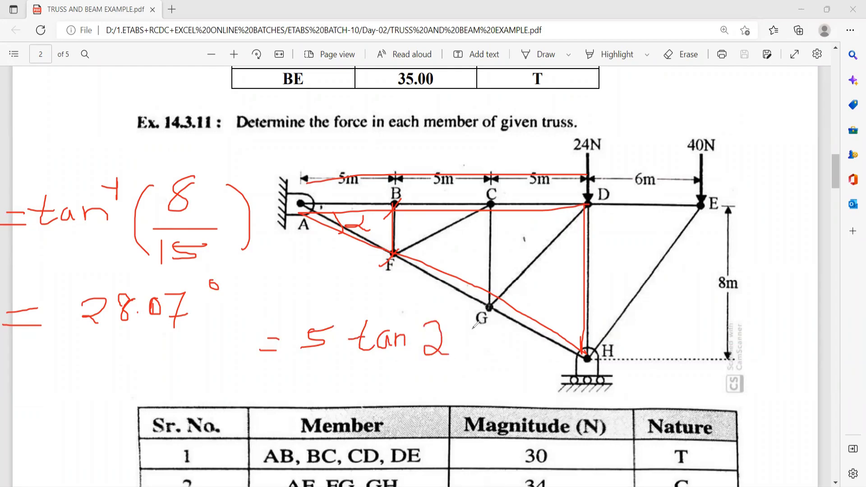
mouse_move(472, 326)
mouse_down()
mouse_move(464, 336)
mouse_move(469, 323)
mouse_move(500, 333)
mouse_move(521, 362)
mouse_up()
click(477, 352)
drag(518, 346, 530, 345)
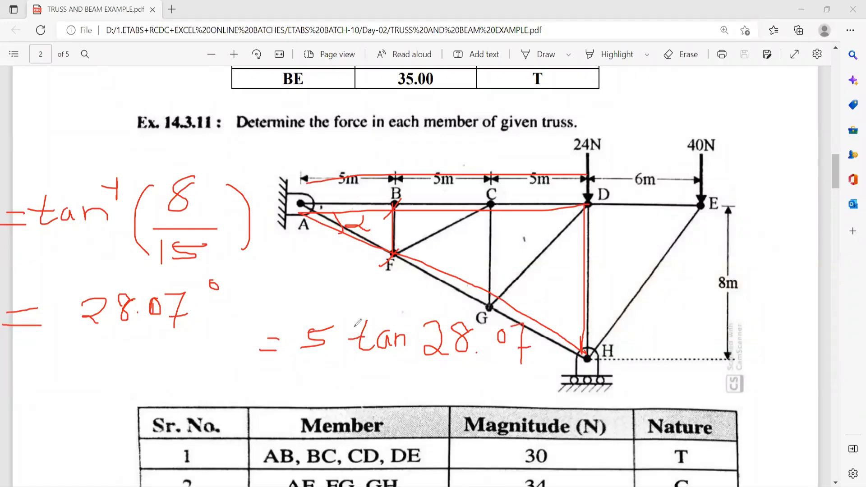
mouse_move(261, 386)
mouse_down()
mouse_move(289, 385)
mouse_move(291, 398)
mouse_move(336, 402)
mouse_up()
click(345, 397)
drag(373, 366, 362, 390)
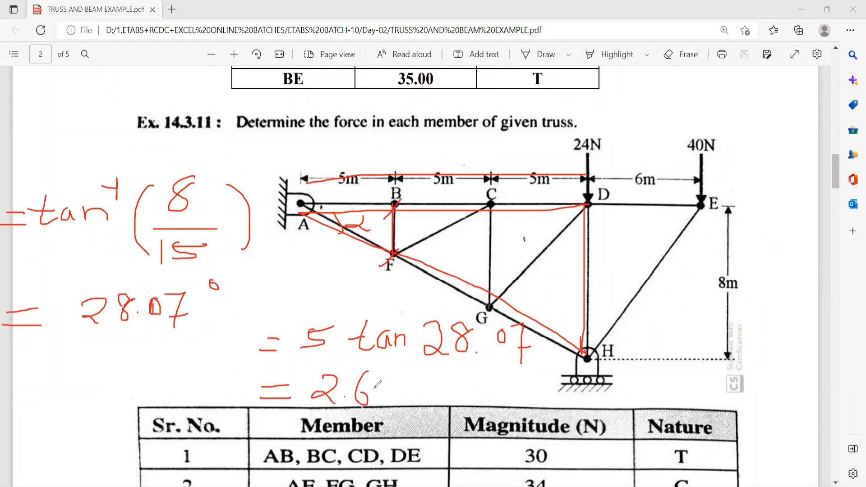
drag(392, 366, 382, 386)
drag(408, 364, 400, 382)
Mark vertical member CG on the truss figure and handwrite its height expression, 10 tan 28.07.
drag(492, 203, 491, 308)
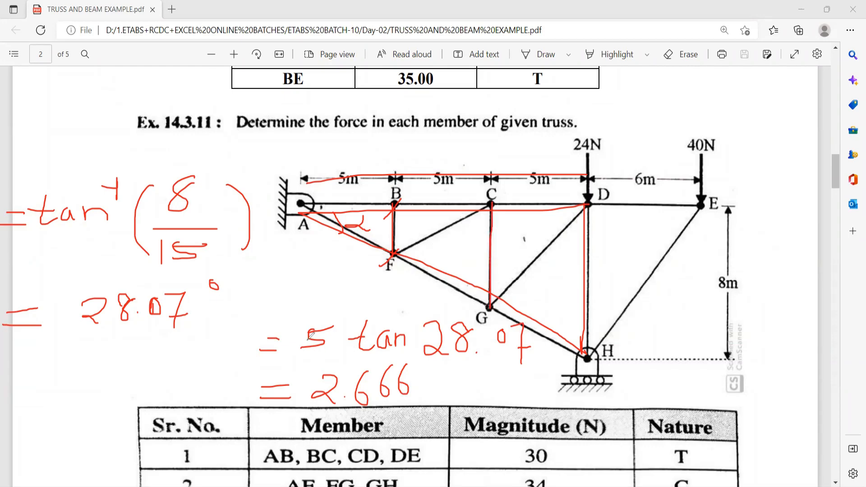
mouse_move(296, 263)
mouse_down()
mouse_move(295, 286)
mouse_move(306, 266)
mouse_move(347, 283)
mouse_move(343, 265)
mouse_move(399, 285)
mouse_move(412, 267)
mouse_move(437, 277)
mouse_move(453, 258)
mouse_move(446, 292)
mouse_up()
click(424, 281)
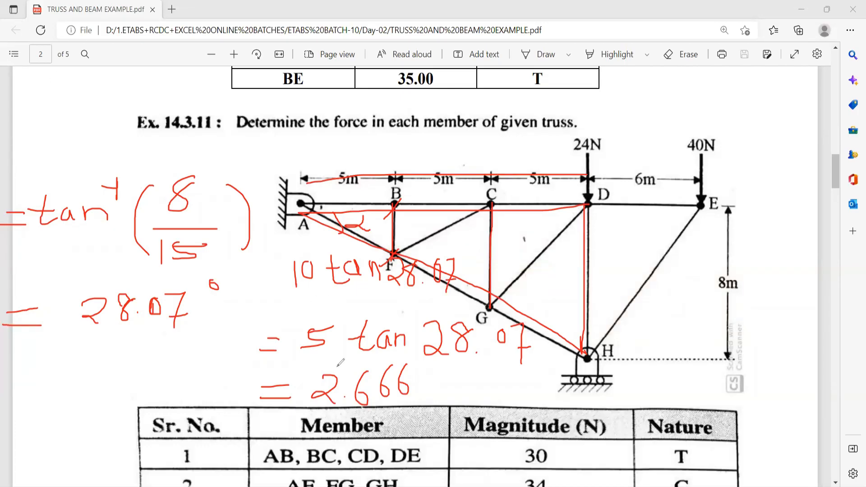
Handwrite a list of the truss heights above the angle calculation: h1 2.666, h2 5.333 and h3 = 8.
drag(66, 58, 81, 78)
click(95, 70)
mouse_move(110, 50)
mouse_down()
mouse_move(107, 68)
mouse_move(128, 58)
mouse_move(127, 67)
mouse_up()
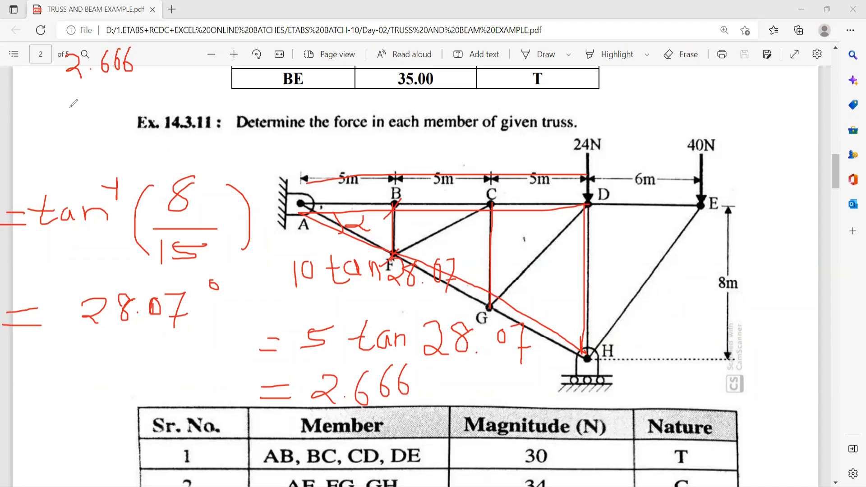
mouse_move(68, 103)
mouse_down()
mouse_move(80, 113)
mouse_move(68, 123)
mouse_move(83, 102)
mouse_move(104, 110)
mouse_move(100, 120)
mouse_move(125, 111)
mouse_move(118, 119)
mouse_move(136, 111)
mouse_move(147, 118)
mouse_up()
click(85, 121)
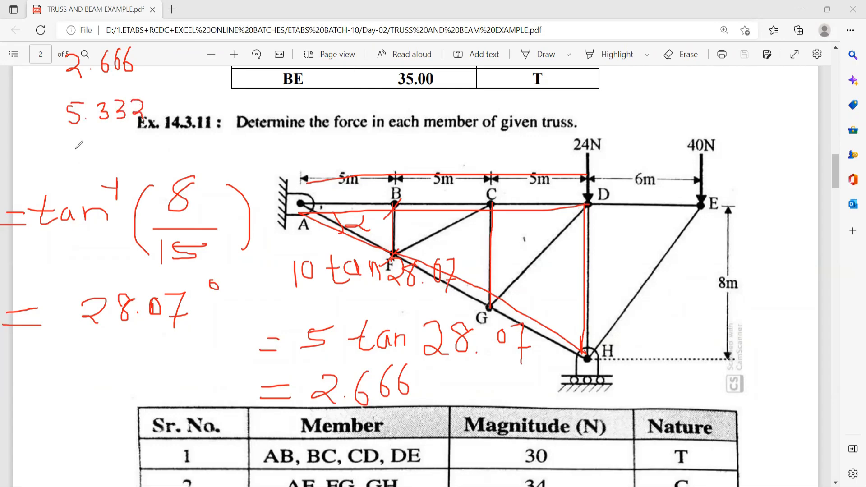
mouse_move(29, 50)
mouse_down()
mouse_move(26, 80)
mouse_move(47, 78)
mouse_move(30, 124)
mouse_move(50, 130)
mouse_up()
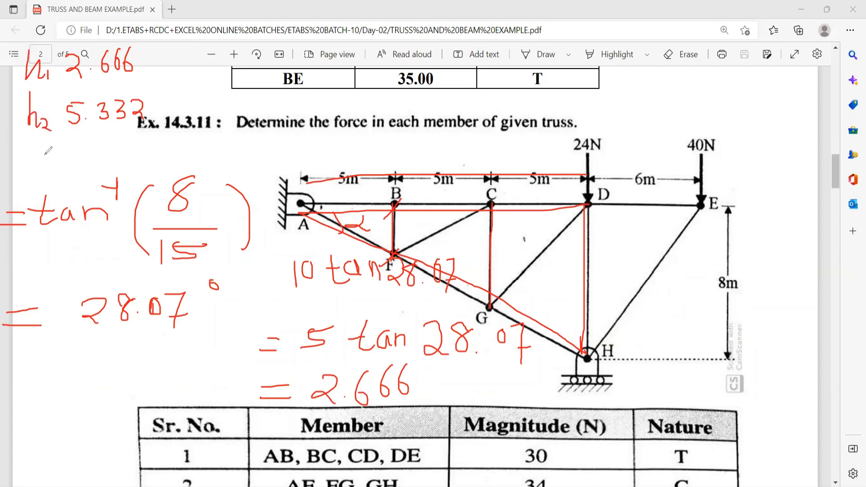
mouse_move(26, 152)
mouse_down()
mouse_move(27, 194)
mouse_move(51, 196)
mouse_move(73, 193)
mouse_move(90, 164)
mouse_move(115, 157)
mouse_move(118, 145)
mouse_up()
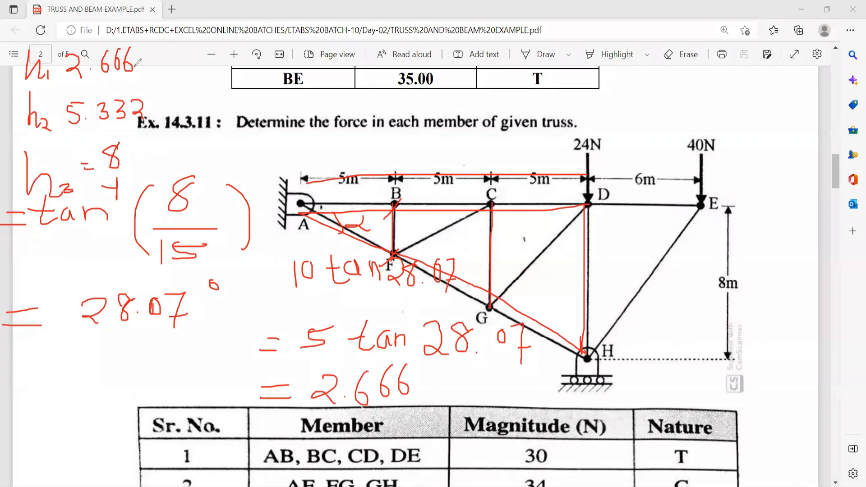
Bracket h1 with h2 and h2 with h3, and write the difference 2.666 beside each bracket.
mouse_move(140, 65)
mouse_down()
mouse_move(149, 105)
mouse_move(169, 83)
mouse_up()
mouse_move(124, 154)
mouse_down()
mouse_move(157, 115)
mouse_move(145, 115)
mouse_move(177, 138)
mouse_up()
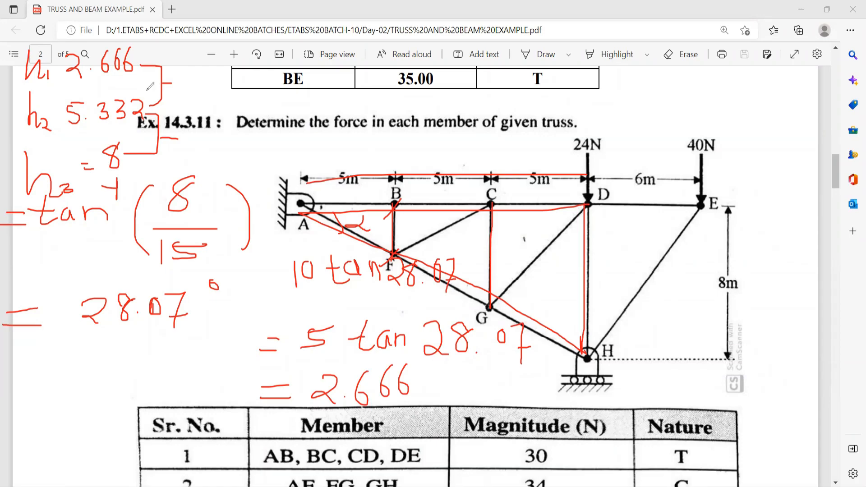
drag(181, 82, 201, 96)
click(197, 96)
drag(212, 77, 222, 91)
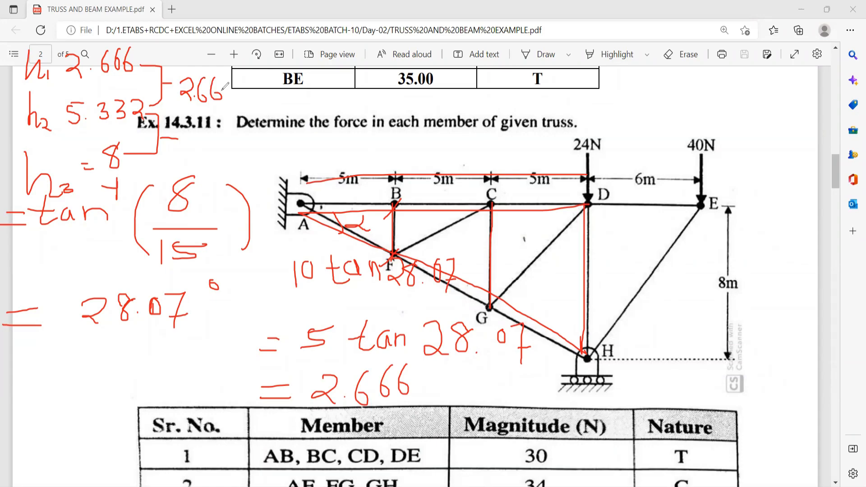
drag(244, 81, 238, 91)
drag(159, 137, 212, 146)
click(218, 142)
mouse_move(240, 116)
mouse_down()
mouse_move(236, 138)
mouse_move(270, 137)
mouse_up()
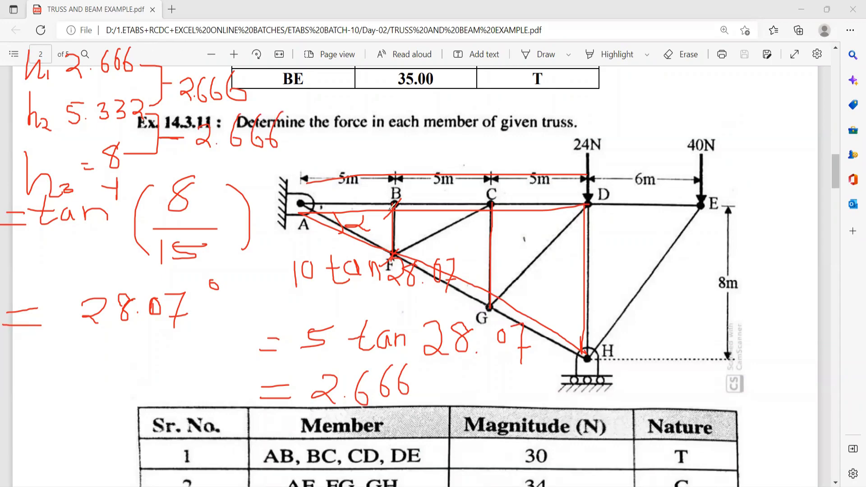
Retrace vertical members BF and CG in red on the truss figure.
drag(396, 204, 396, 255)
drag(491, 204, 490, 306)
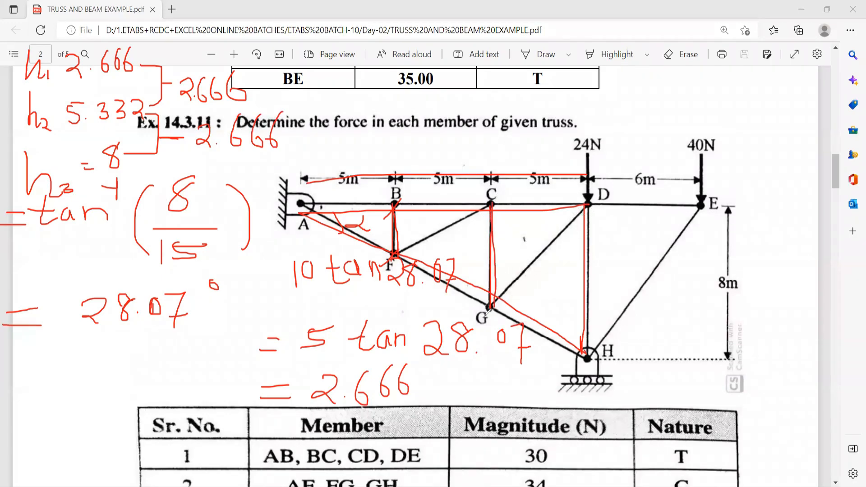
Mark the vertical distances of joints F, G and H below the top chord with red lines on the truss figure.
drag(348, 206, 348, 248)
drag(484, 303, 359, 310)
drag(380, 255, 381, 304)
mouse_move(579, 356)
mouse_down()
mouse_move(480, 376)
mouse_move(431, 373)
mouse_up()
drag(438, 319, 432, 387)
drag(438, 298, 416, 332)
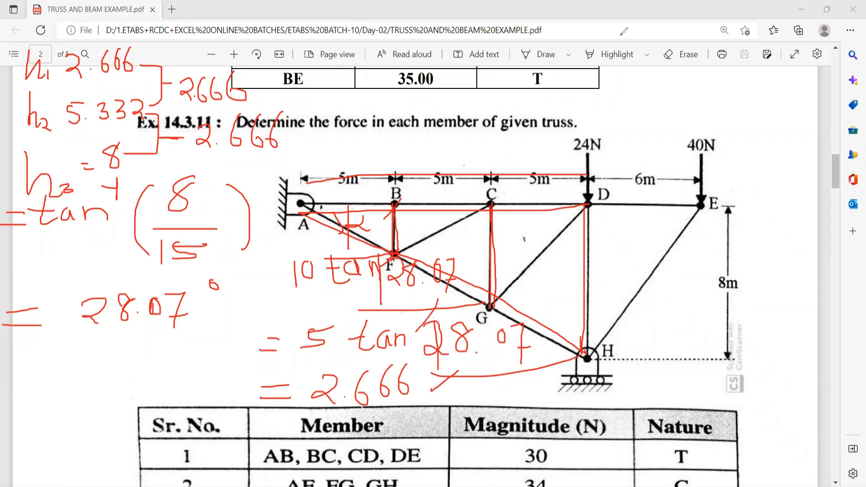
click(621, 35)
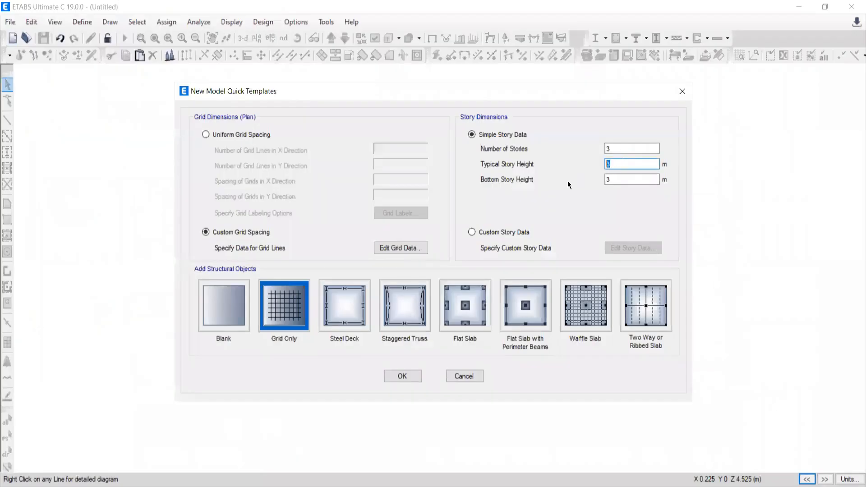
Switch to the ETABS new model setup and set both the typical and bottom story heights to 2.666 m.
text(2.666)
click(609, 180)
text(2.)
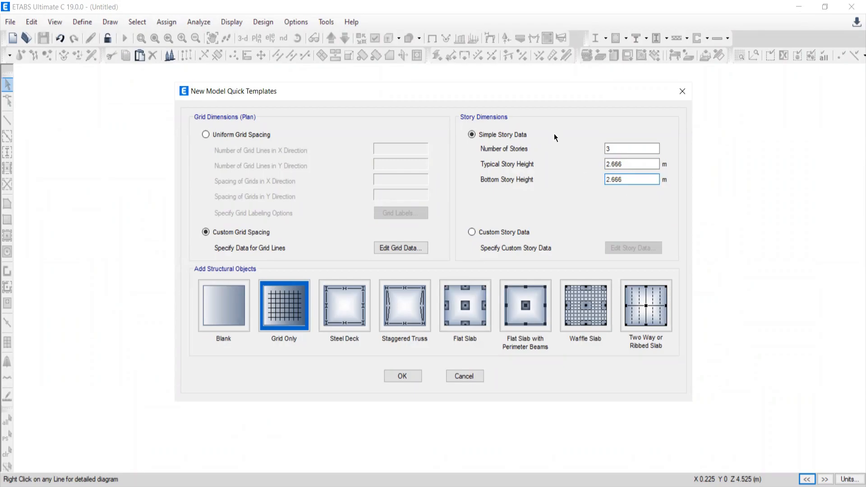
Use custom story data and set the heights of Story1, Story2 and Story3 to 2.6667 m each.
click(471, 231)
click(627, 248)
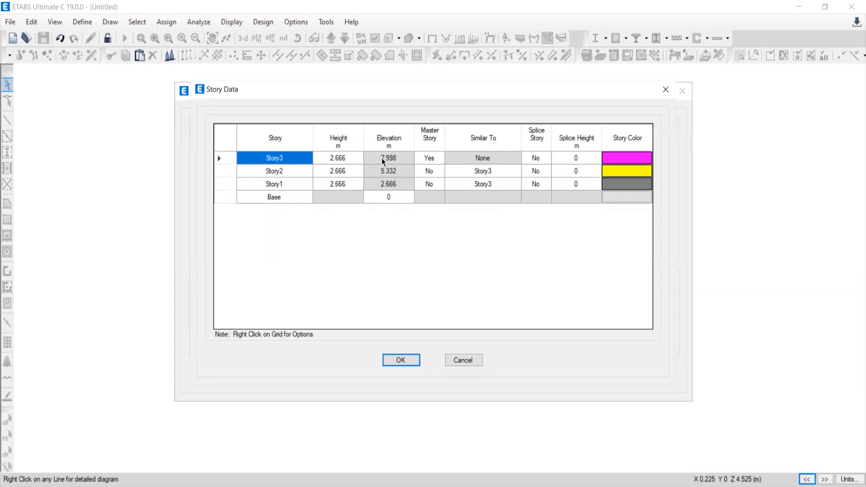
double_click(341, 157)
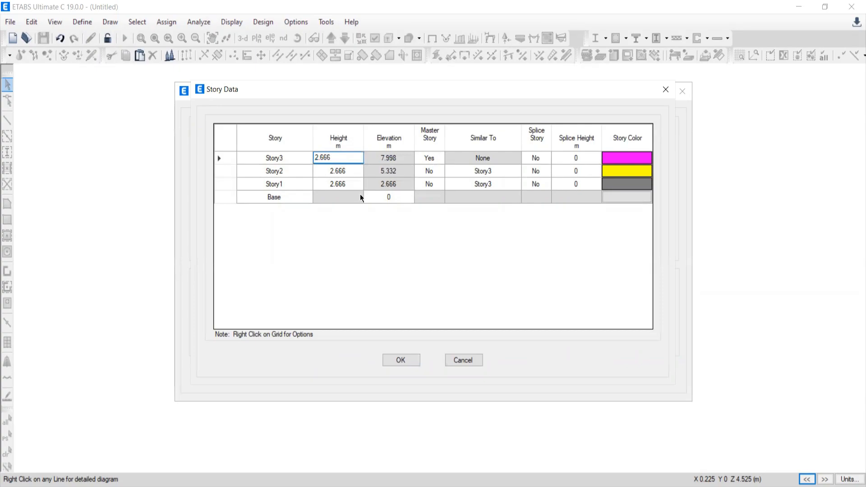
click(343, 185)
click(346, 183)
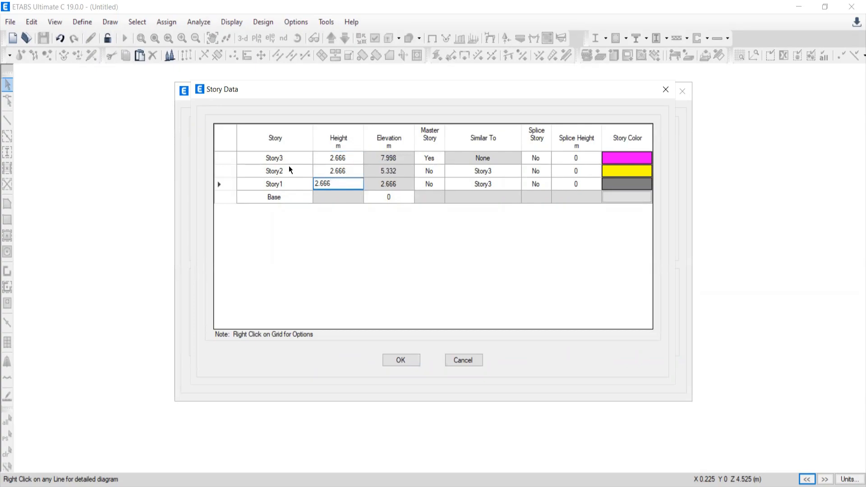
text(7)
click(339, 170)
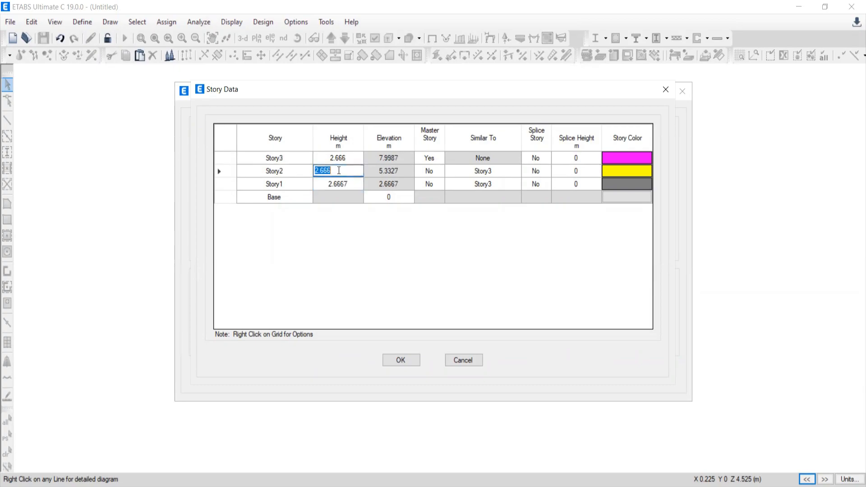
click(339, 170)
click(340, 158)
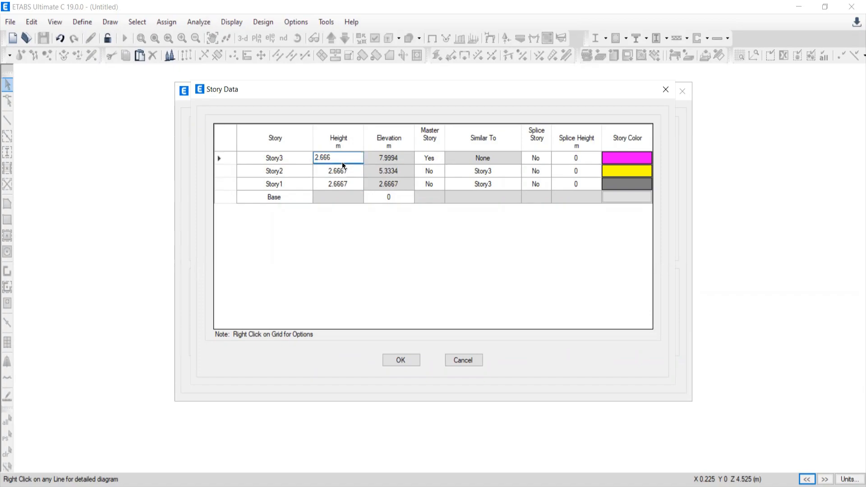
click(340, 171)
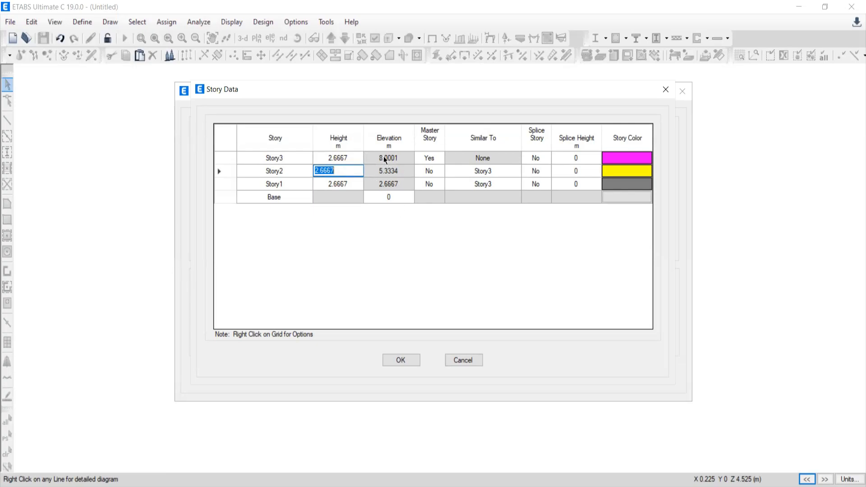
click(395, 360)
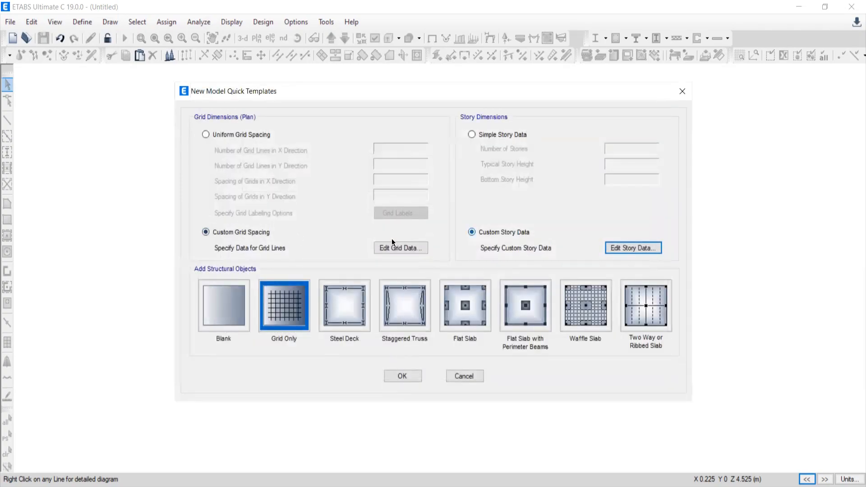
Create the new model with the Grid Only template and widen the plan view window.
click(284, 311)
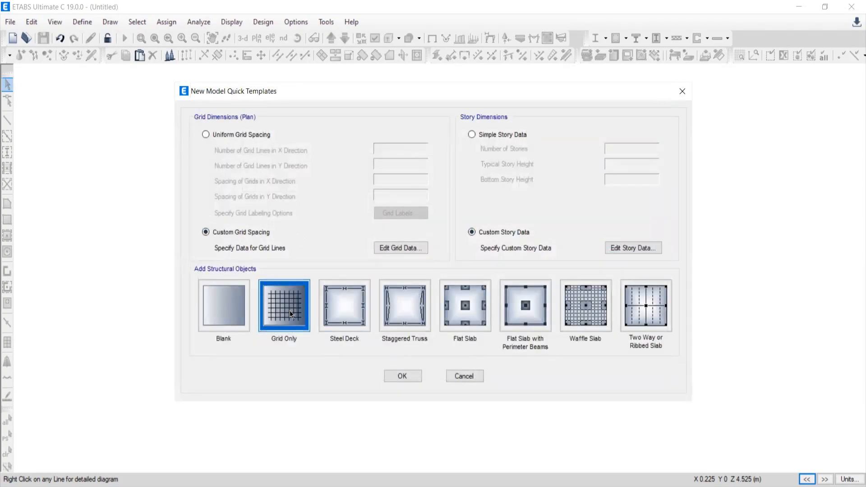
click(406, 377)
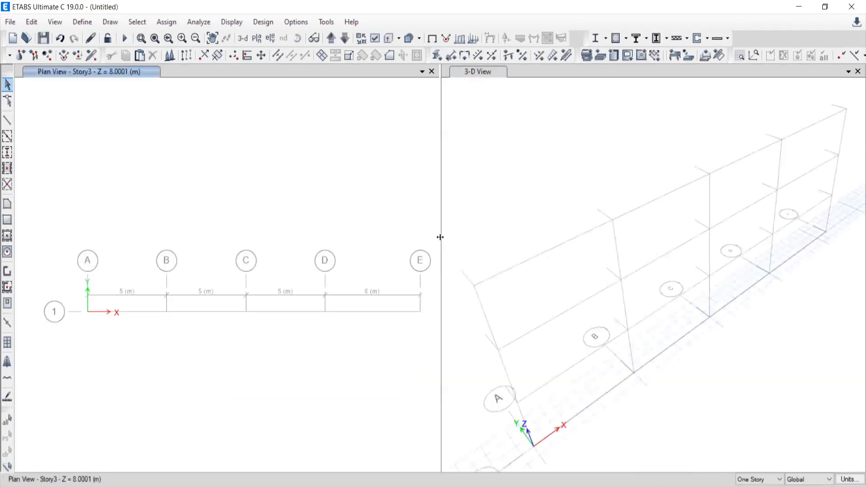
drag(441, 213, 690, 214)
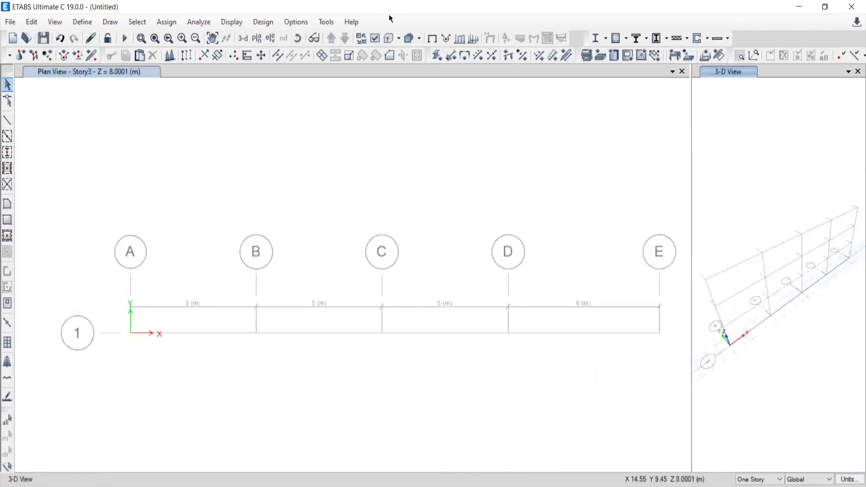
Close the second view window and display the elevation along grid line 1 in the remaining one.
click(268, 39)
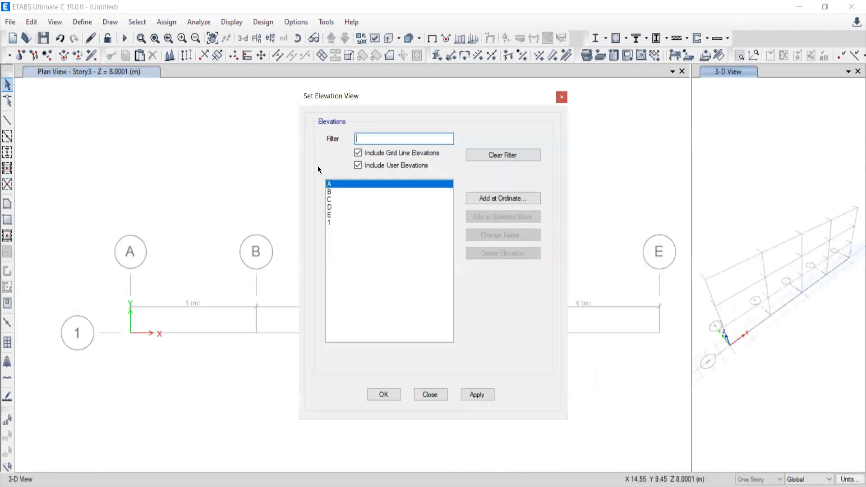
click(333, 223)
click(487, 397)
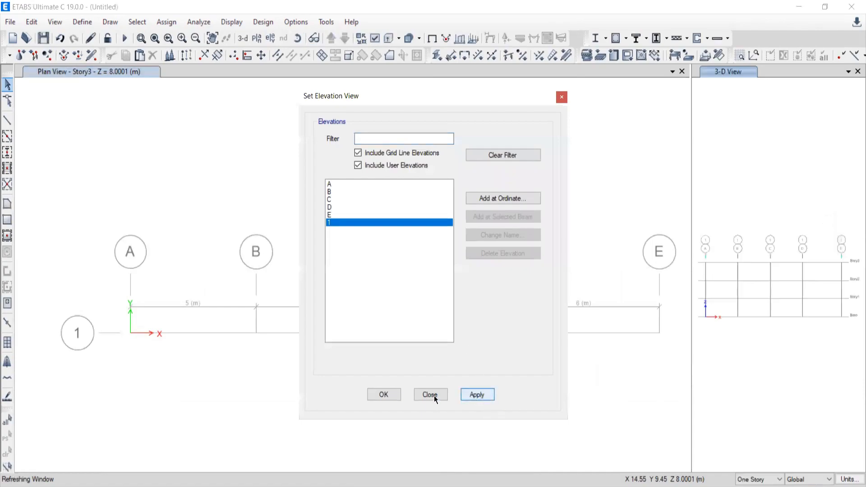
click(855, 71)
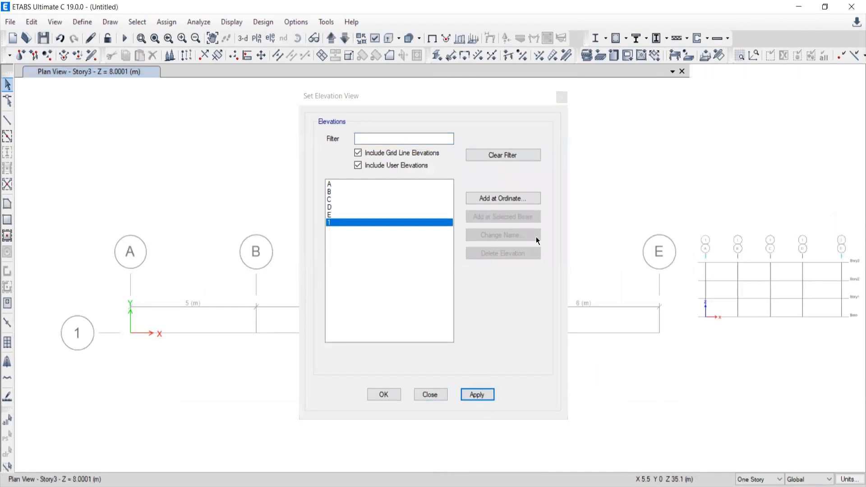
click(472, 396)
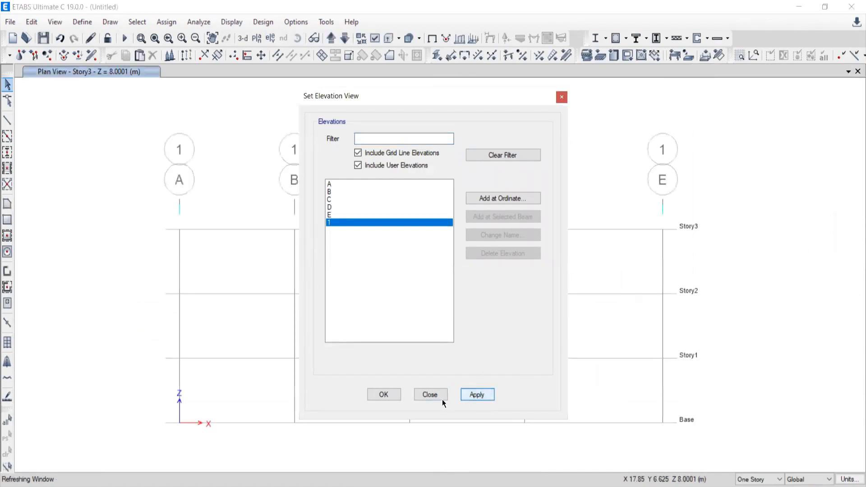
click(435, 395)
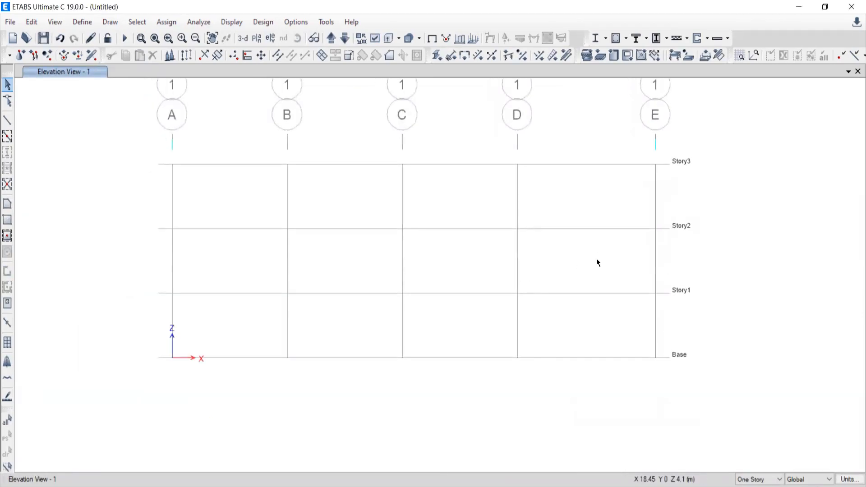
Check the truss figure in the PDF, then draw the top chord as frame members along Story3 through grid points A, B, C, D and E.
key(alt+Tab)
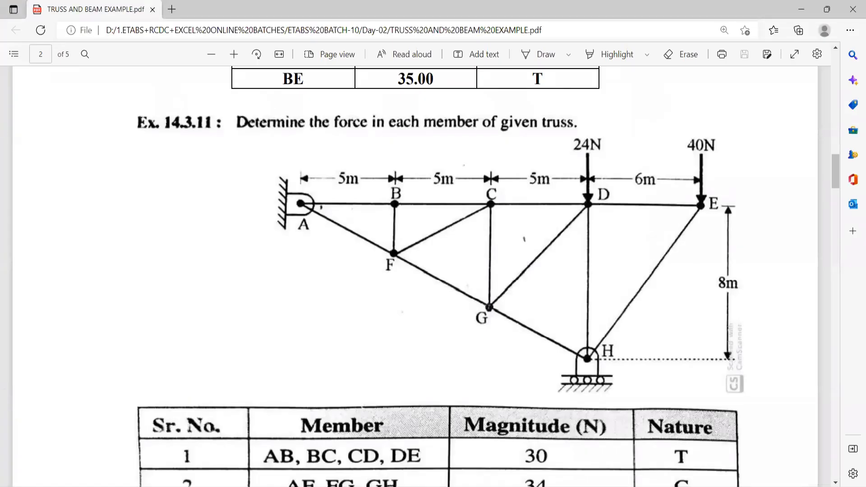
key(alt+Tab)
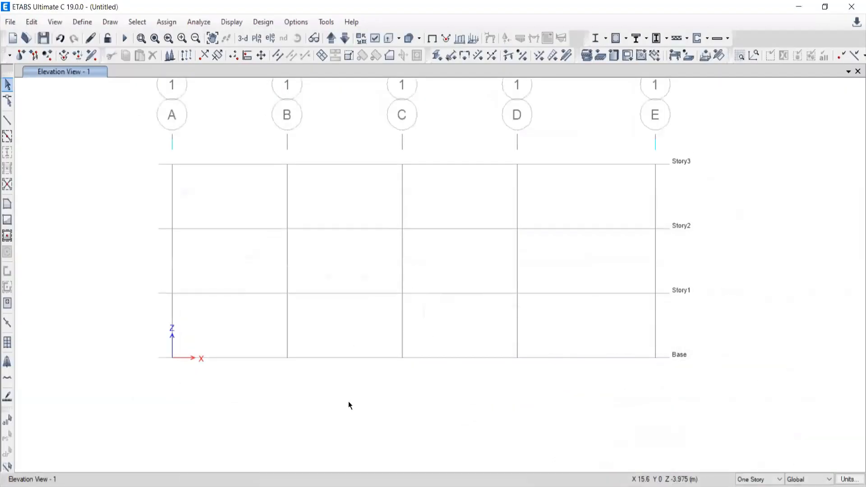
click(7, 122)
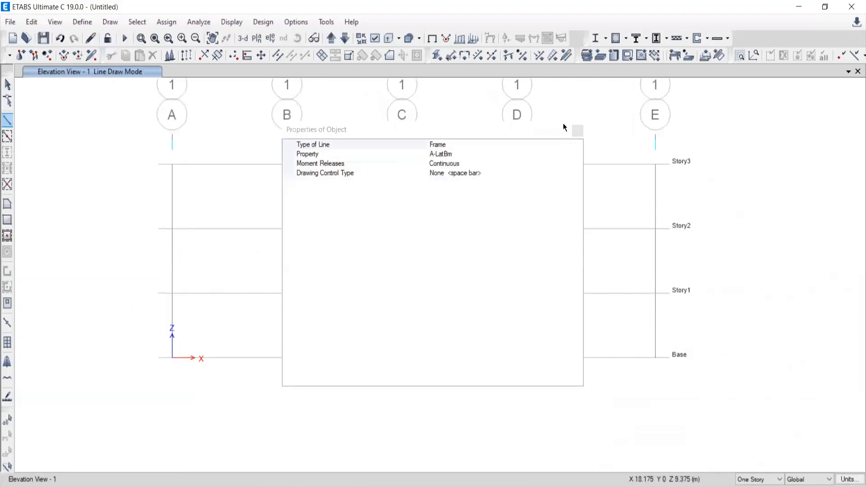
click(576, 132)
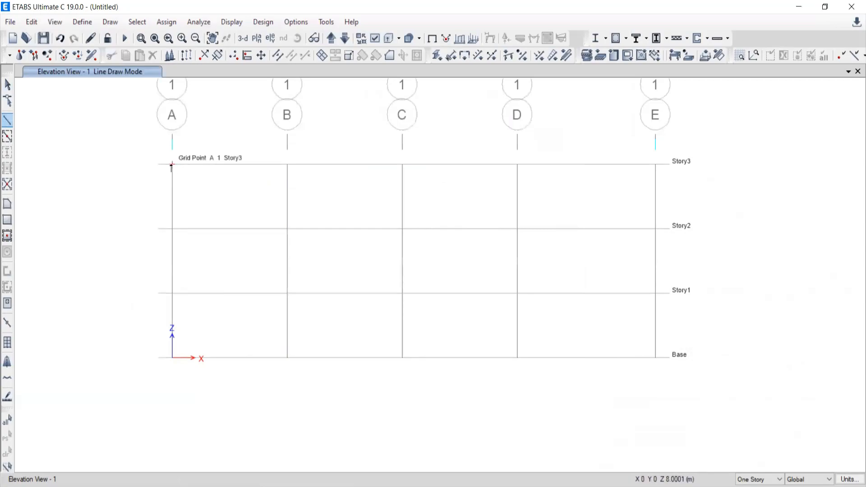
click(172, 164)
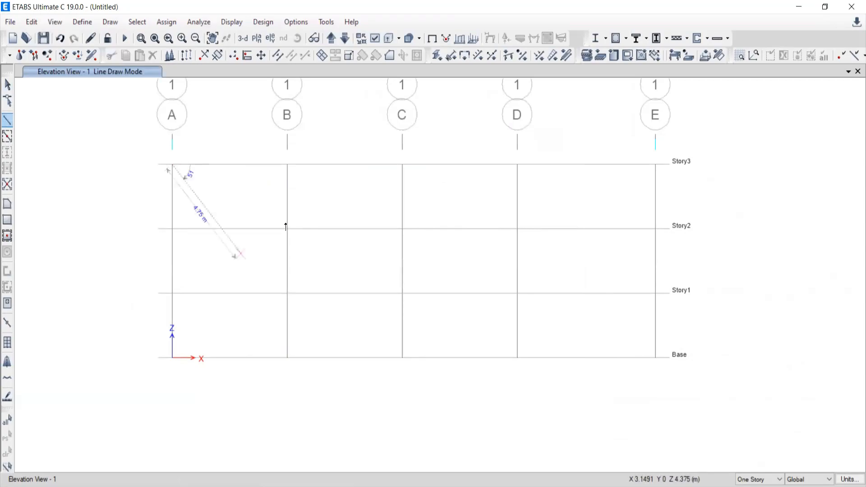
click(287, 164)
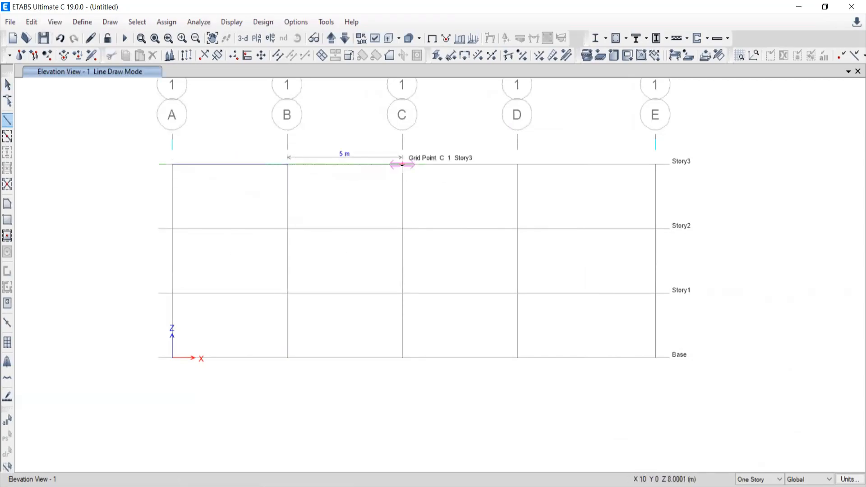
click(401, 165)
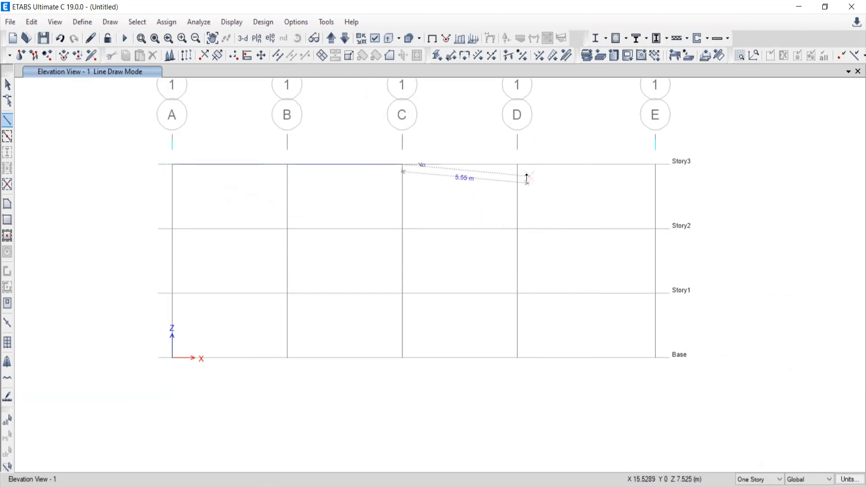
click(517, 165)
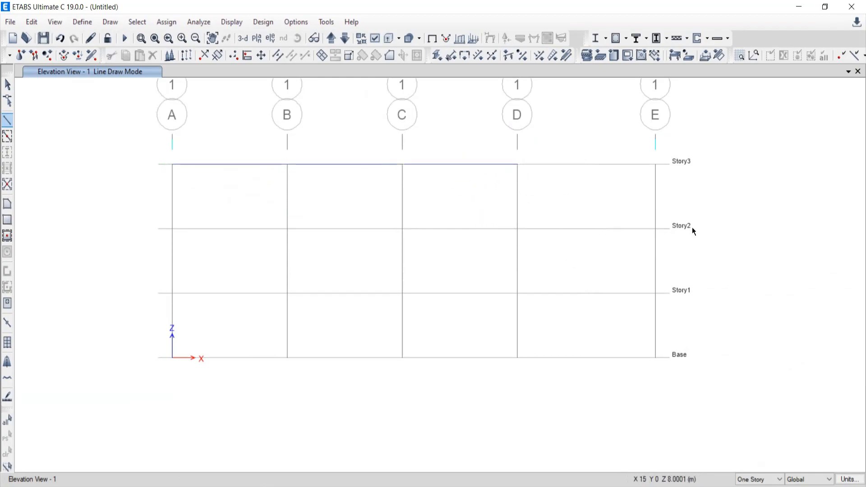
double_click(656, 165)
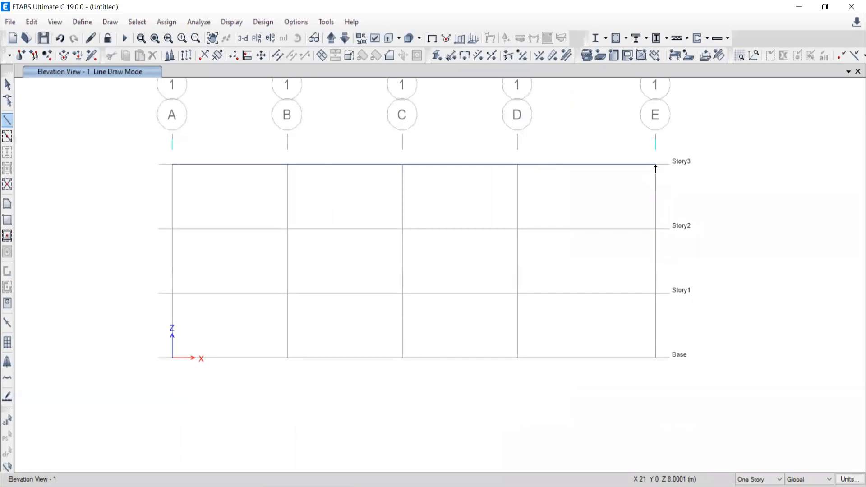
click(656, 165)
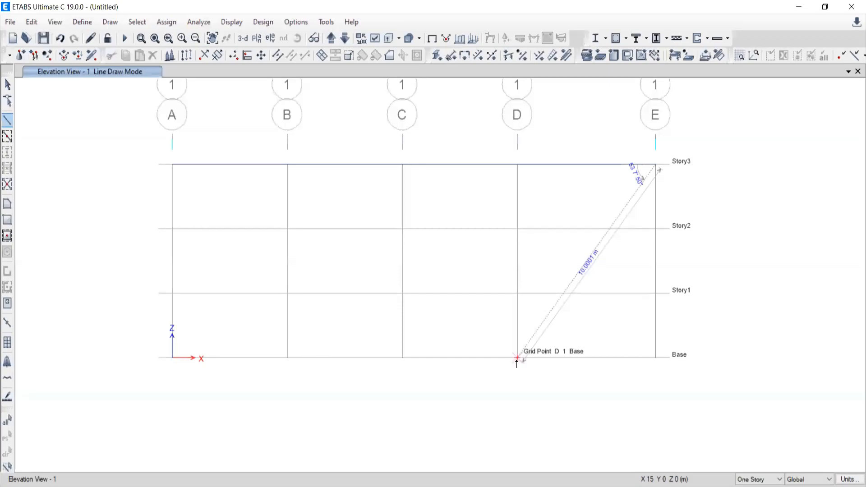
scroll(517, 360, up, 3)
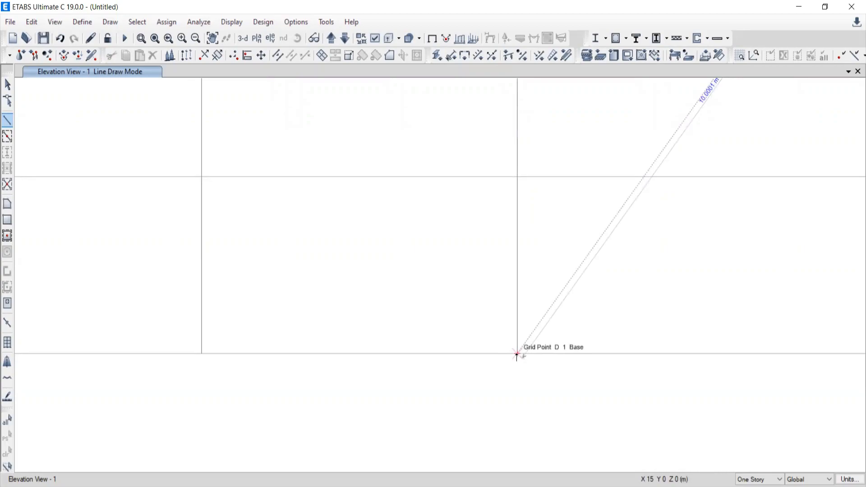
key(Escape)
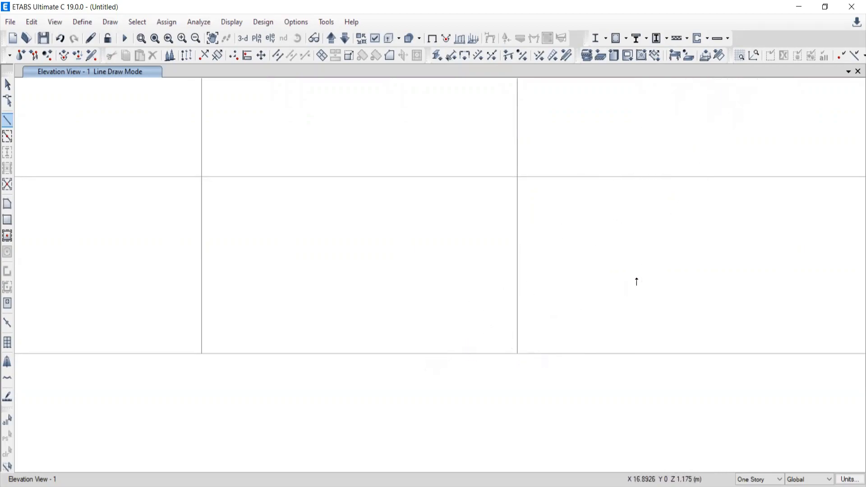
scroll(421, 261, down, 3)
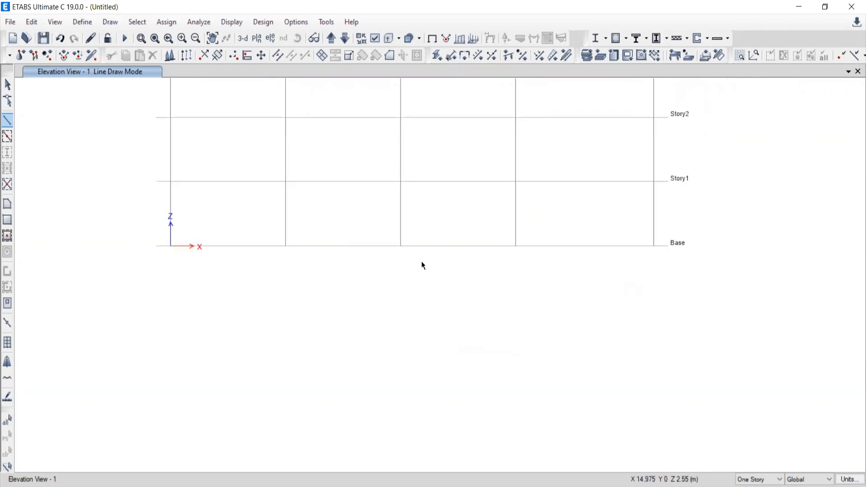
scroll(425, 212, up, 4)
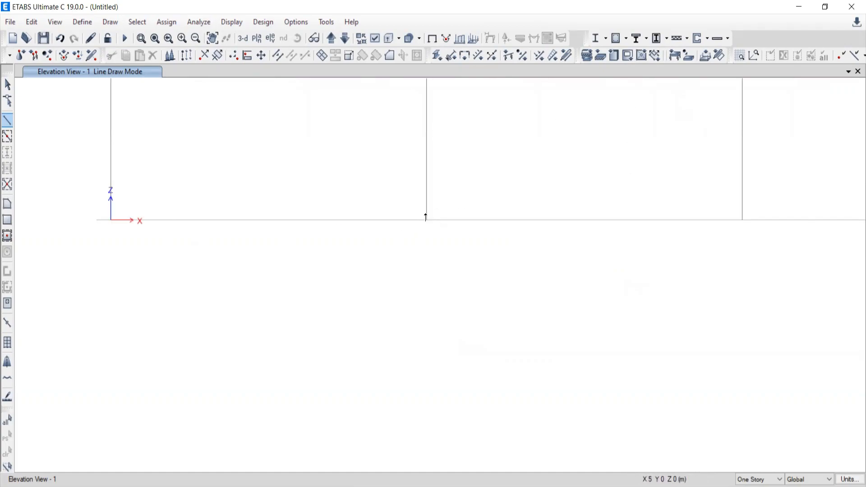
scroll(427, 222, down, 4)
Show the Story1 plan view to check the grid, then return to the elevation along grid line 1.
middle_drag(435, 230, 347, 254)
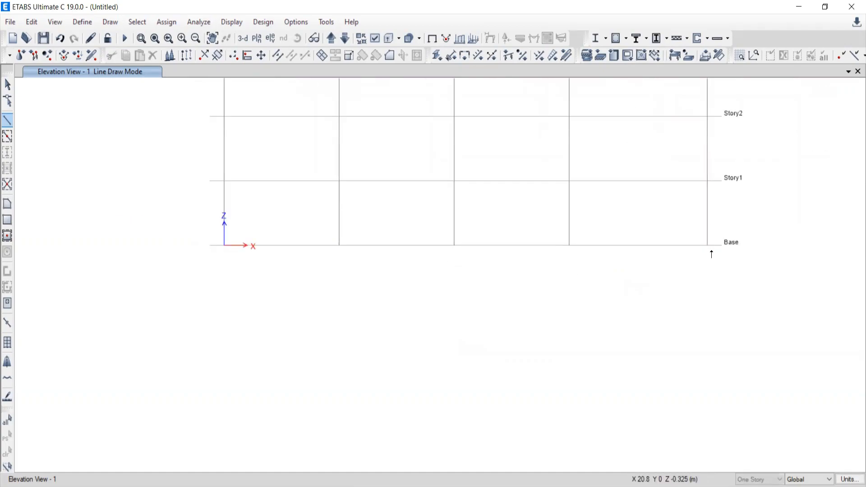
middle_drag(552, 259, 557, 364)
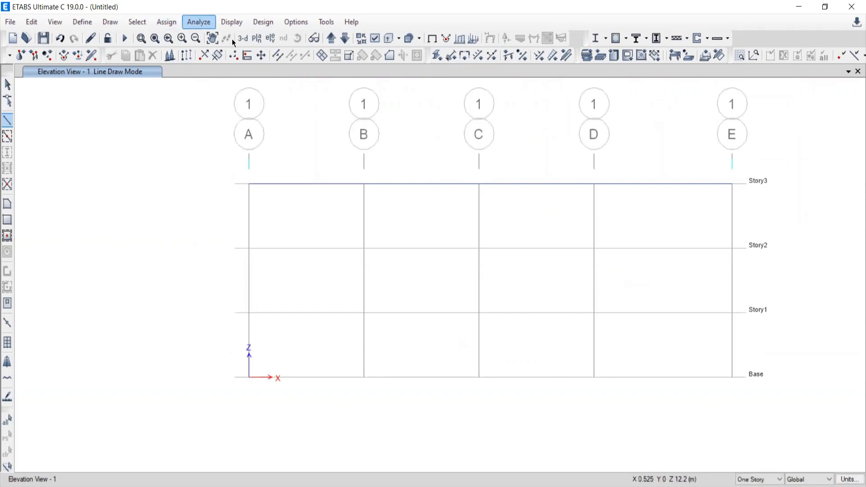
click(253, 39)
click(368, 226)
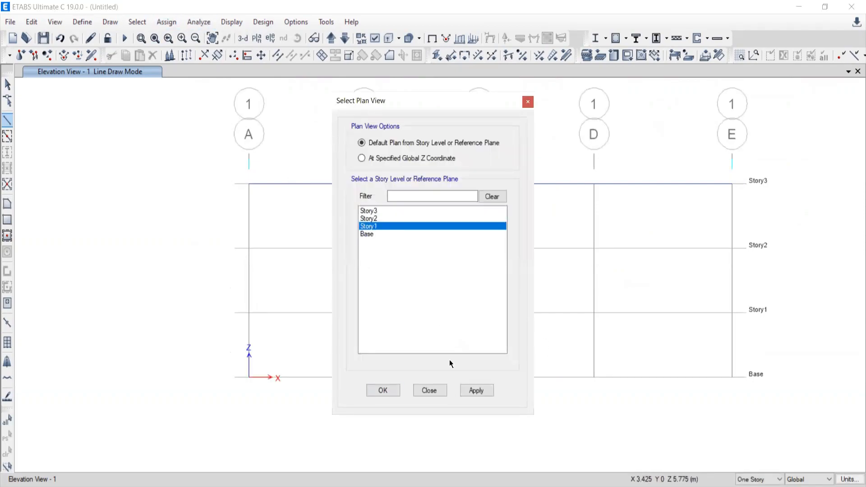
click(466, 390)
click(435, 389)
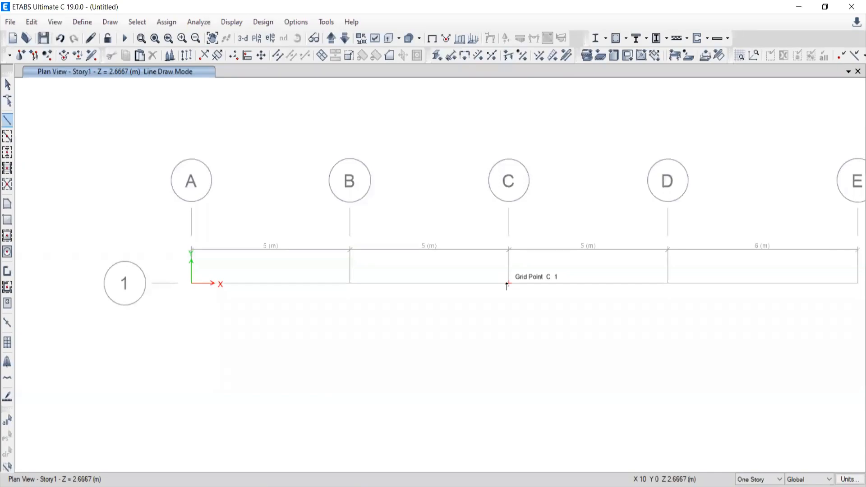
click(270, 38)
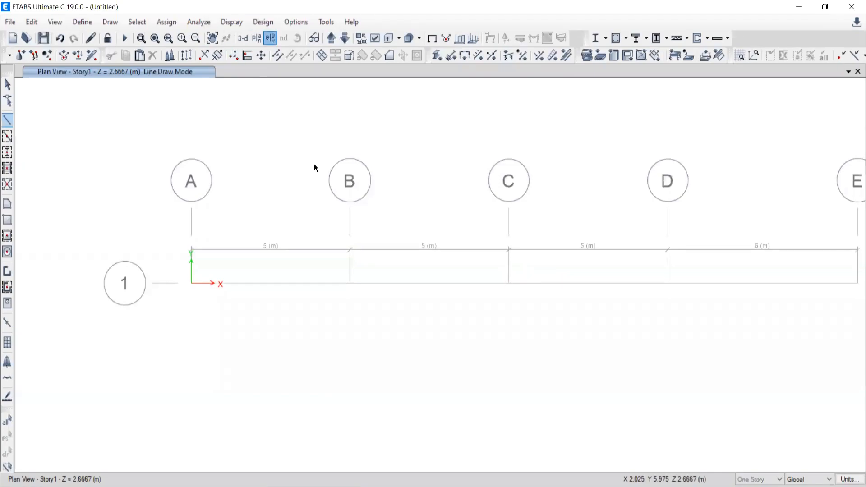
click(337, 222)
click(477, 394)
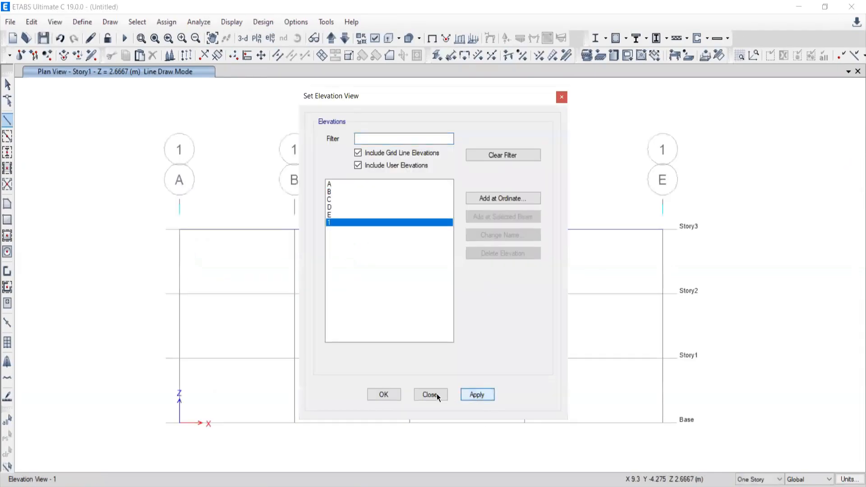
click(432, 394)
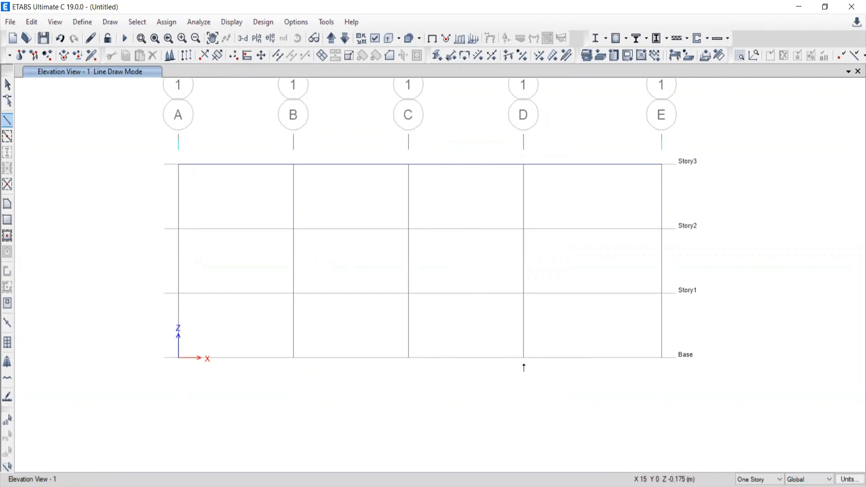
Draw the outer inclined frame members from grid E at Story3 to grid D at Base, continuing up to grid A at Story3.
middle_drag(560, 382, 519, 347)
scroll(487, 331, up, 3)
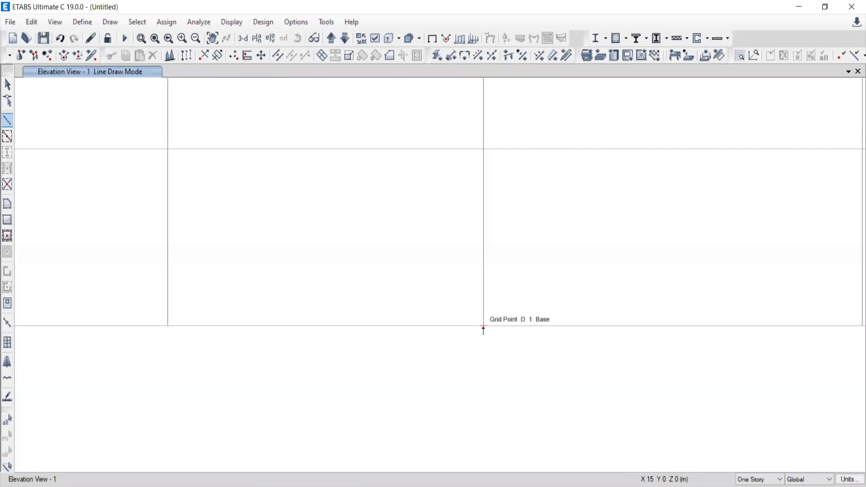
scroll(581, 242, down, 4)
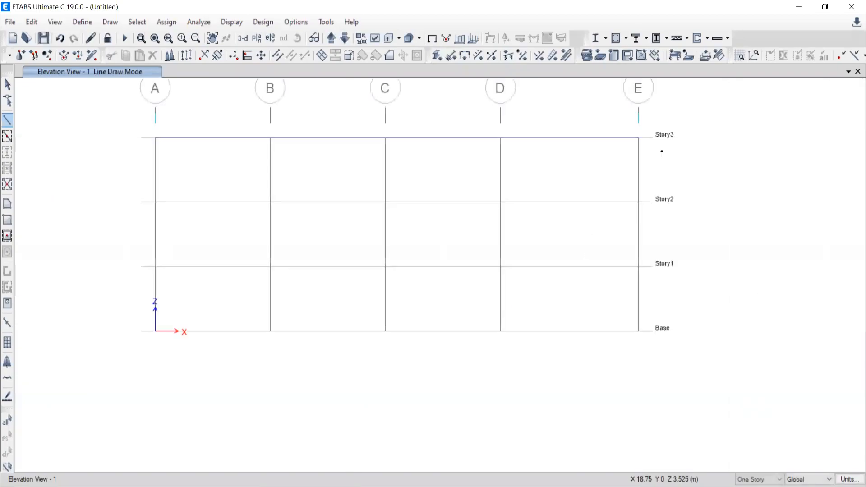
click(638, 138)
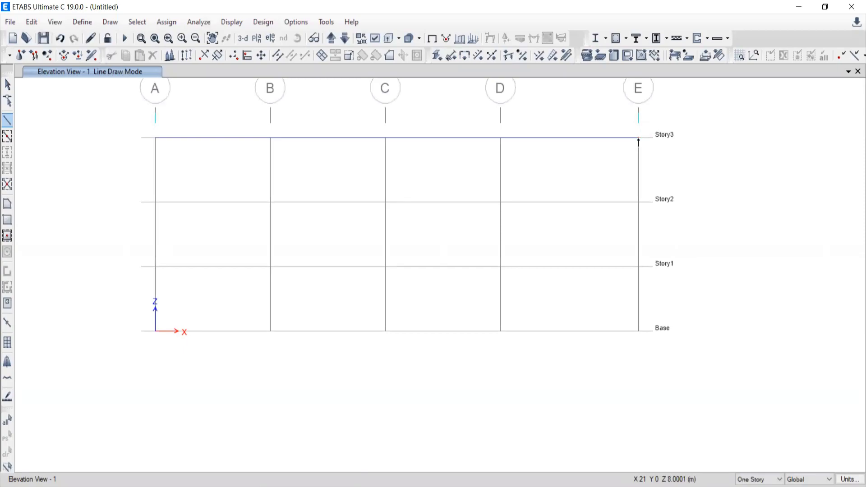
click(500, 332)
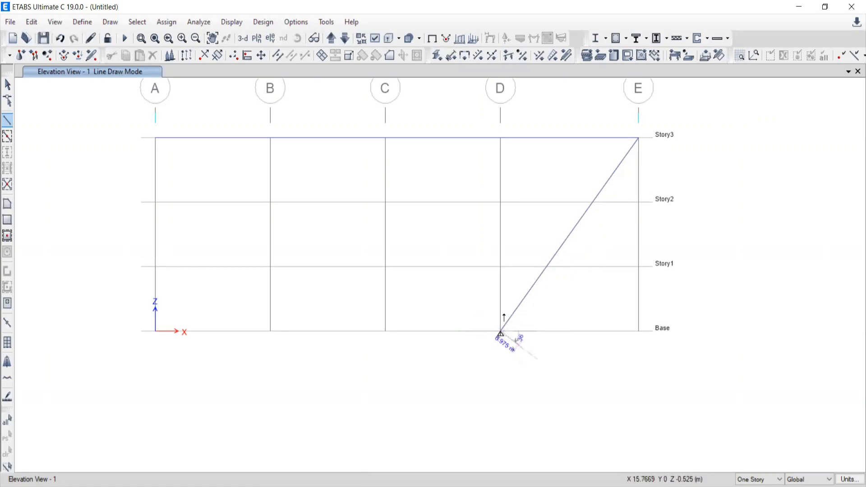
scroll(508, 339, up, 3)
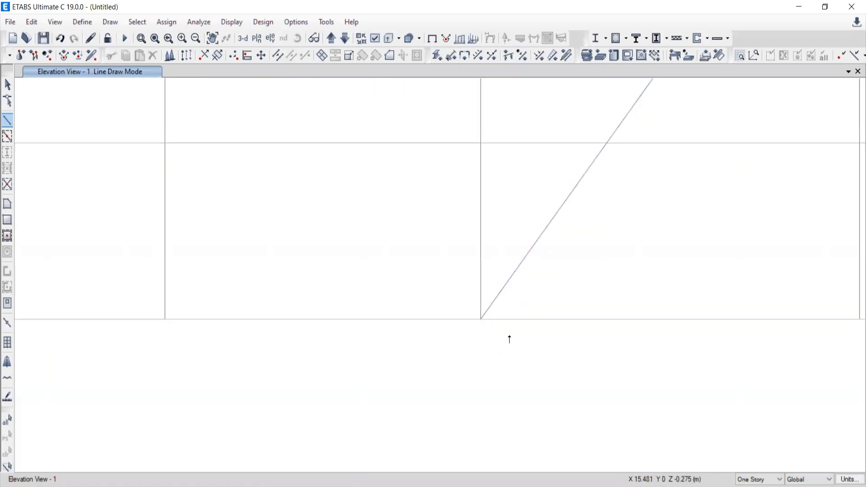
scroll(460, 326, down, 3)
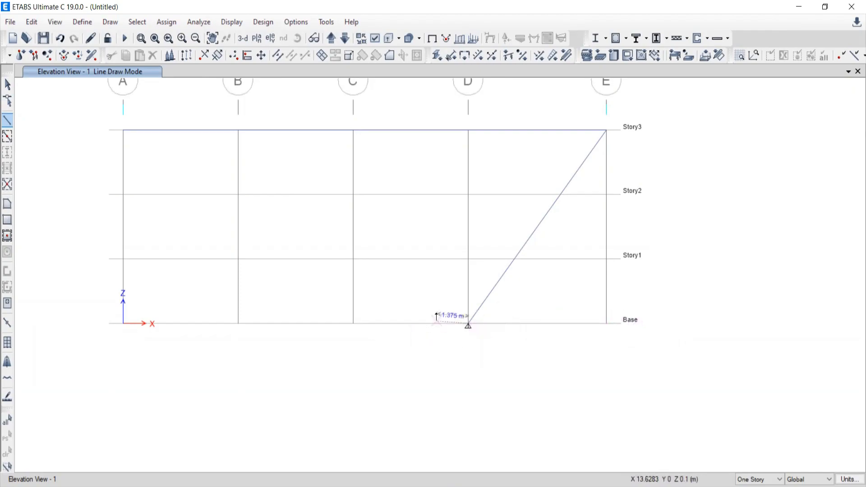
click(123, 131)
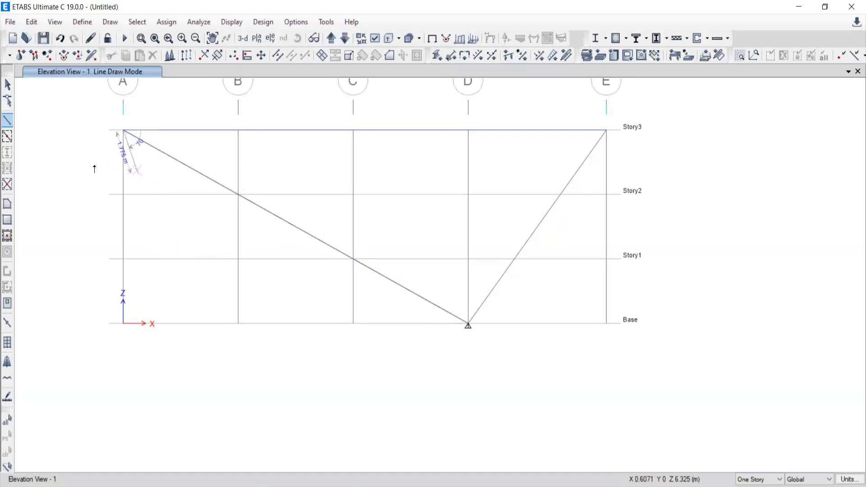
key(Escape)
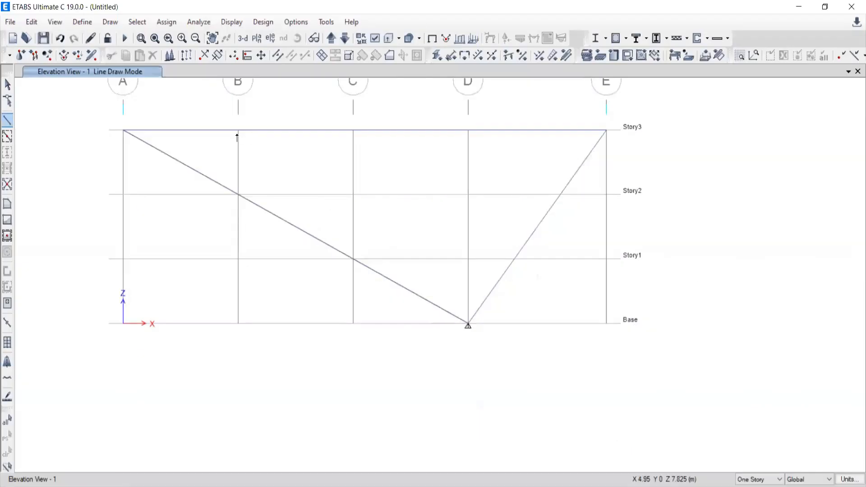
Draw the vertical members along grid B from Story3 to Story2 and along grid C from Story3 to Story1.
click(238, 131)
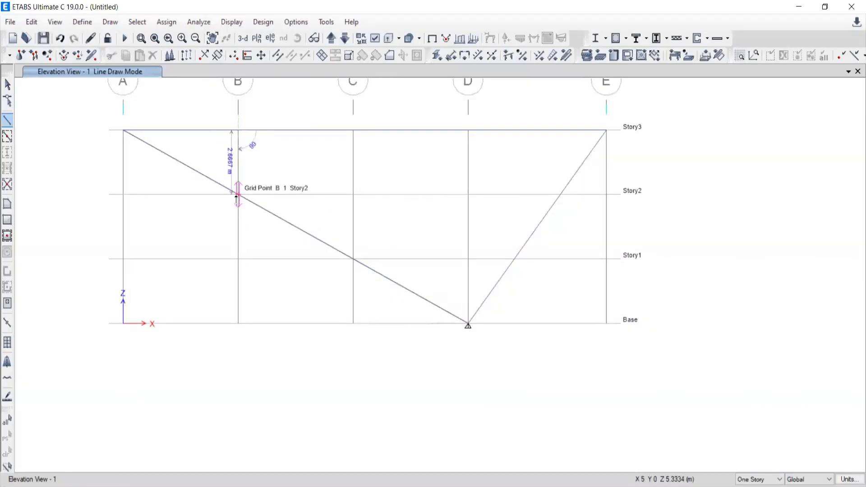
click(238, 195)
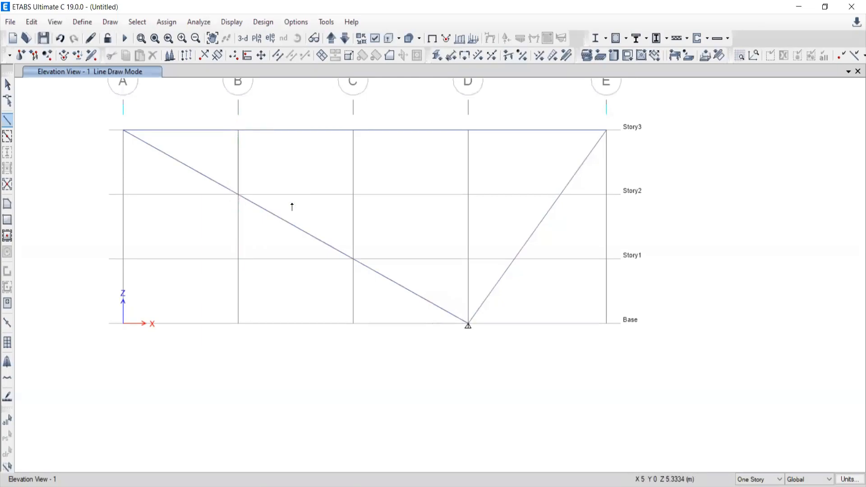
right_click(269, 156)
click(353, 130)
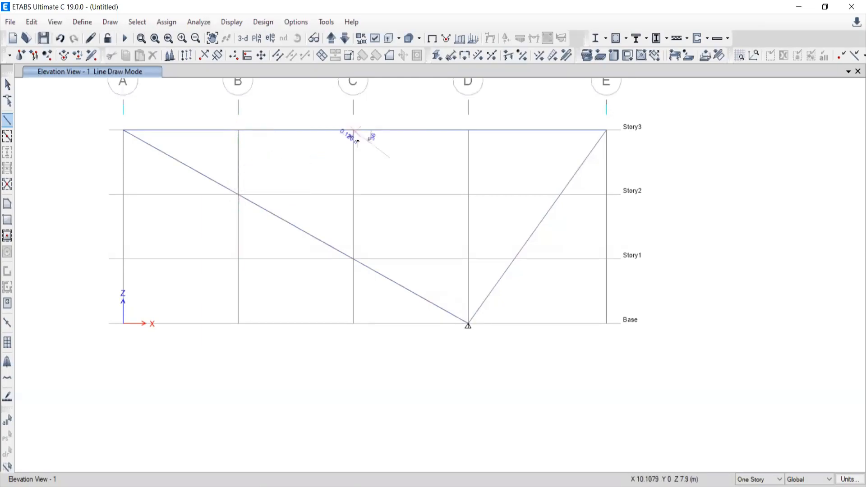
click(353, 259)
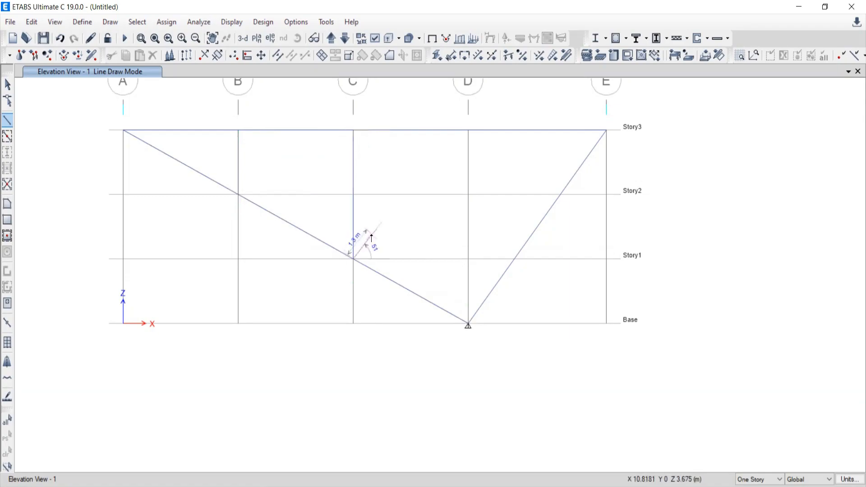
right_click(371, 237)
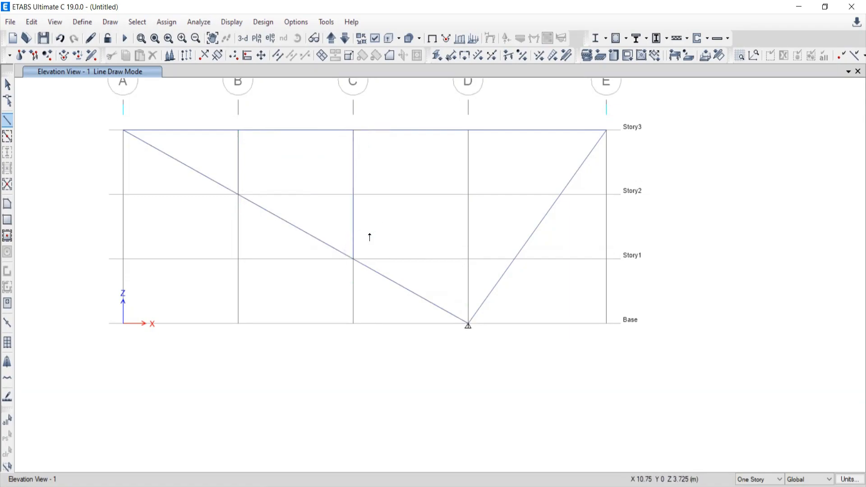
Check the truss figure in the PDF, then draw the diagonals from B at Story2 to C at Story3 and C at Story1 to D at Story3.
key(alt+Tab)
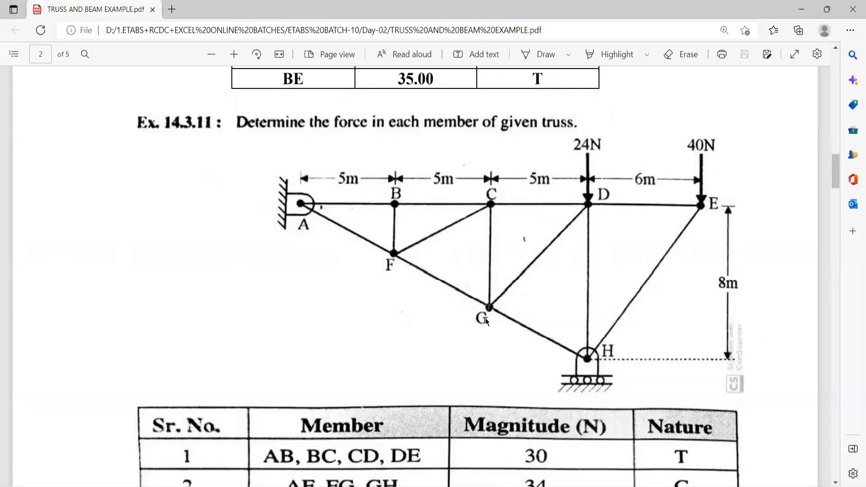
key(alt+Tab)
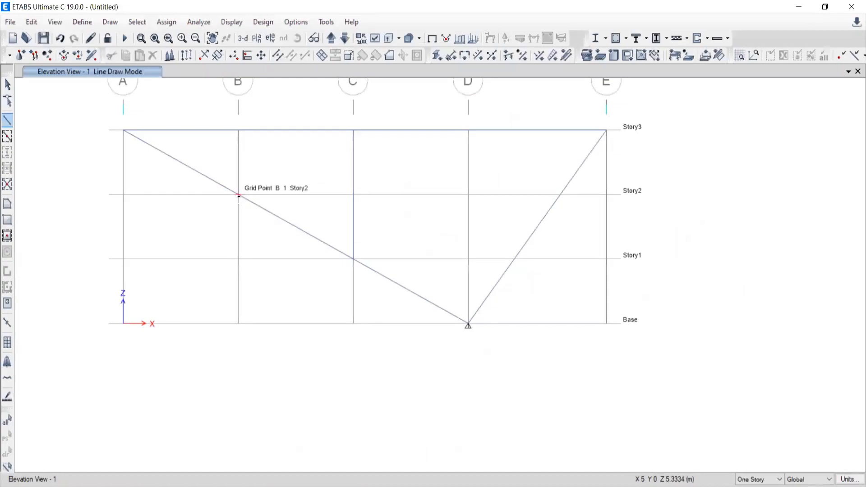
click(238, 195)
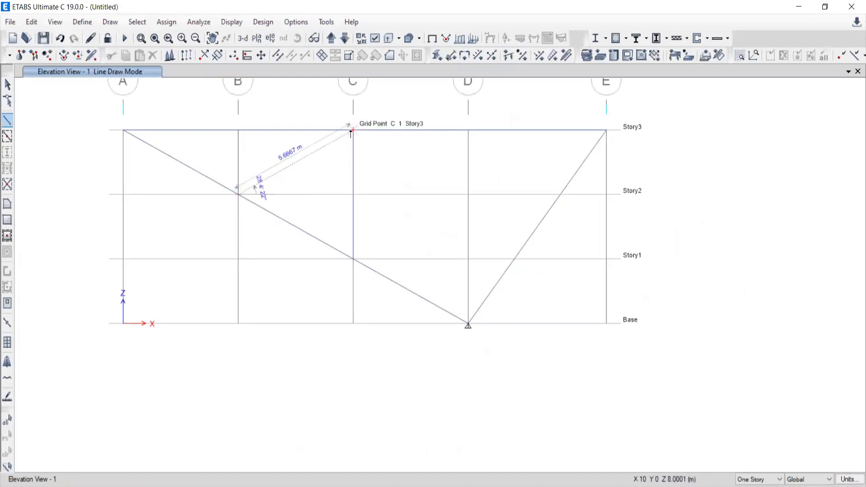
click(352, 131)
key(Escape)
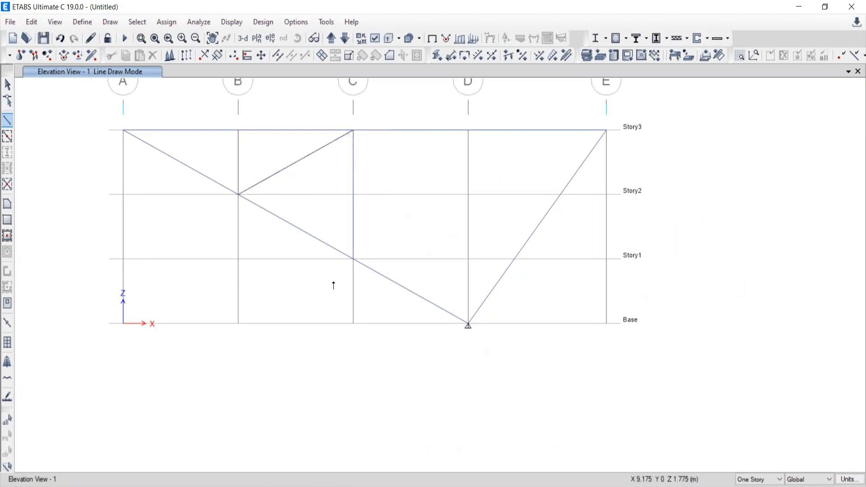
click(352, 258)
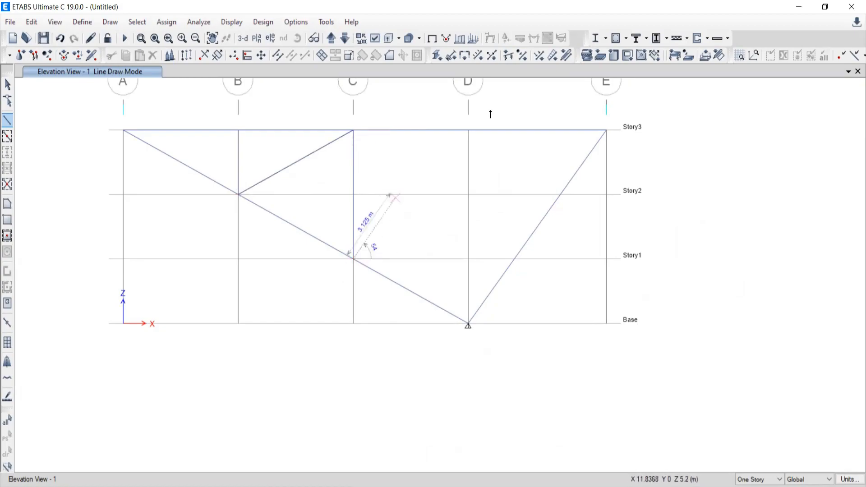
click(468, 131)
key(Escape)
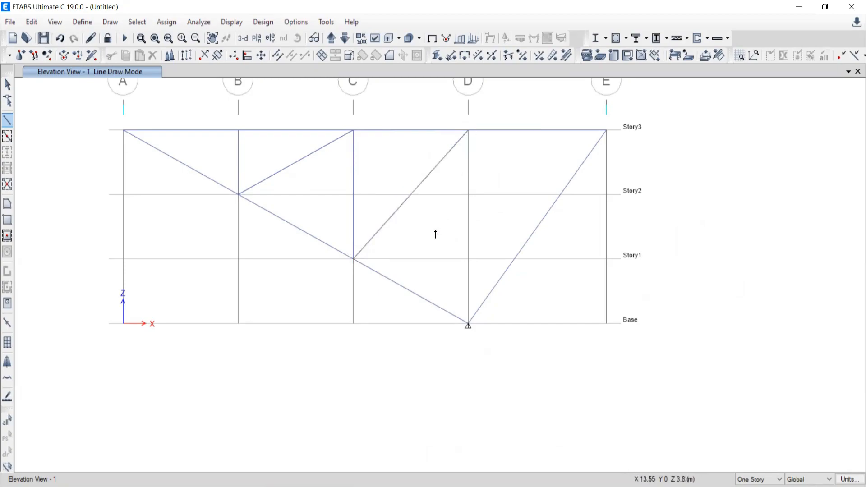
Draw the vertical member along grid D from Story3 to Base, check the PDF figure and leave line drawing mode.
click(468, 131)
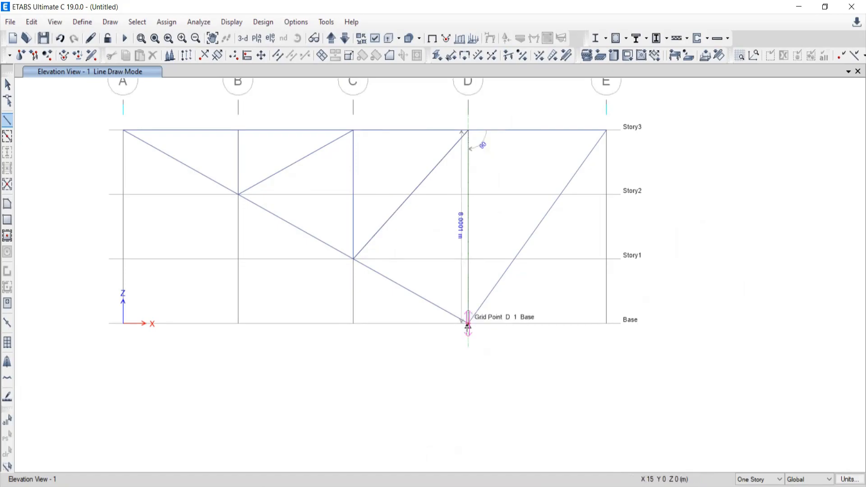
double_click(468, 323)
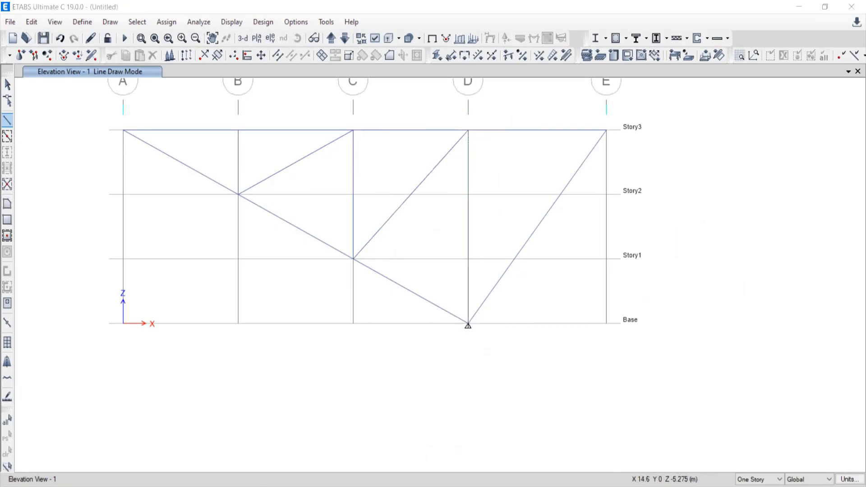
key(alt+Tab)
key(alt+Tab)
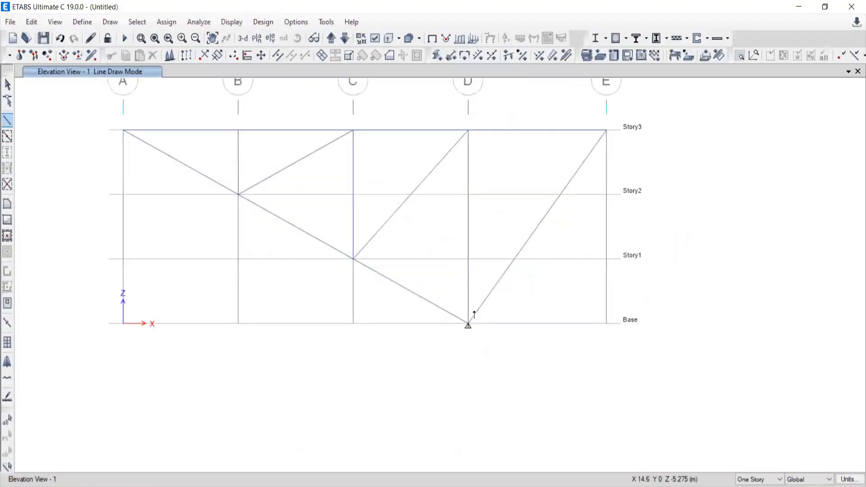
click(7, 86)
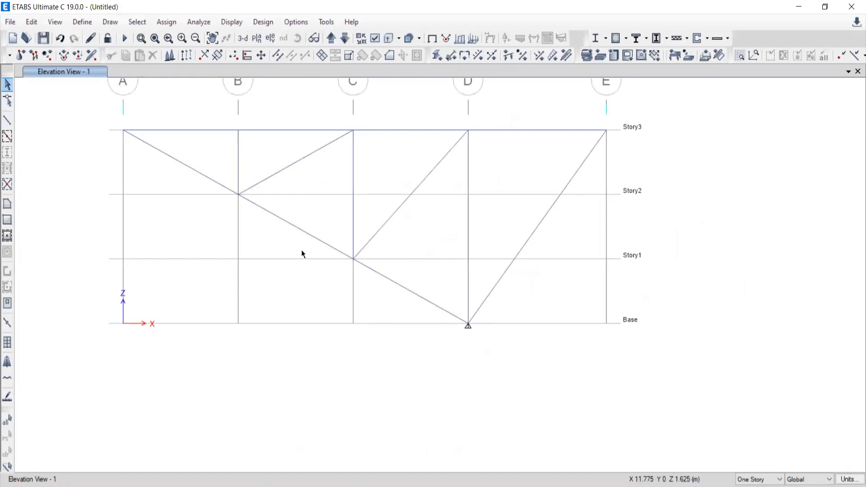
middle_drag(298, 248, 389, 269)
middle_drag(399, 303, 368, 320)
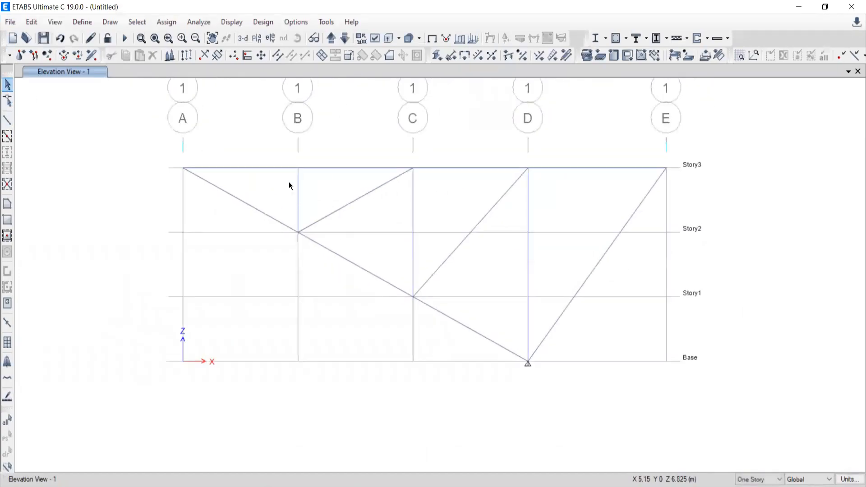
drag(155, 135, 215, 198)
middle_drag(529, 240, 482, 246)
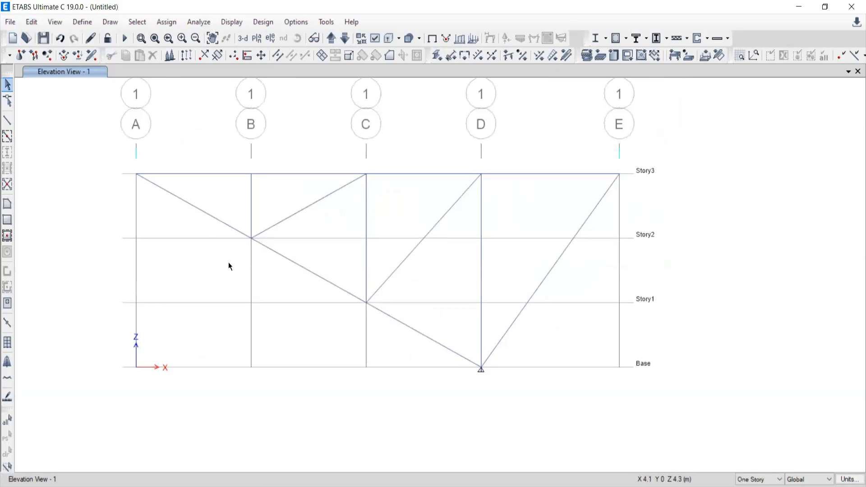
Change the grid color of grid system G1 to a lighter gray and accept the story and grid edits.
click(32, 23)
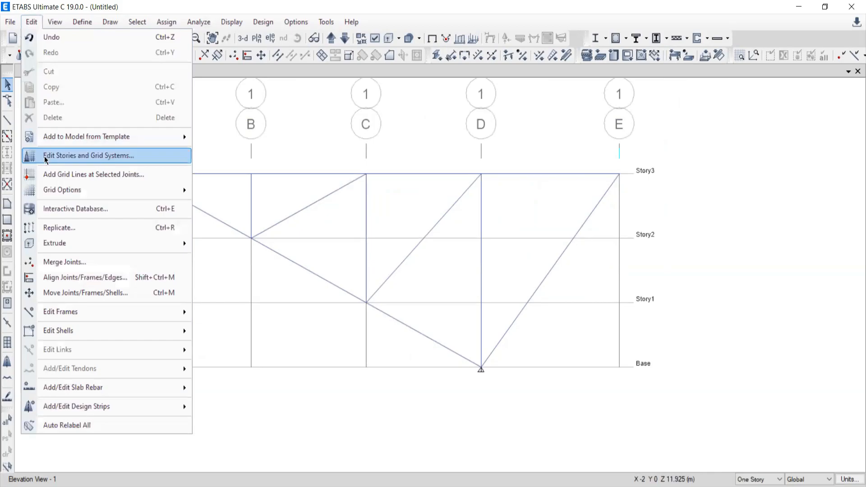
click(46, 156)
click(471, 261)
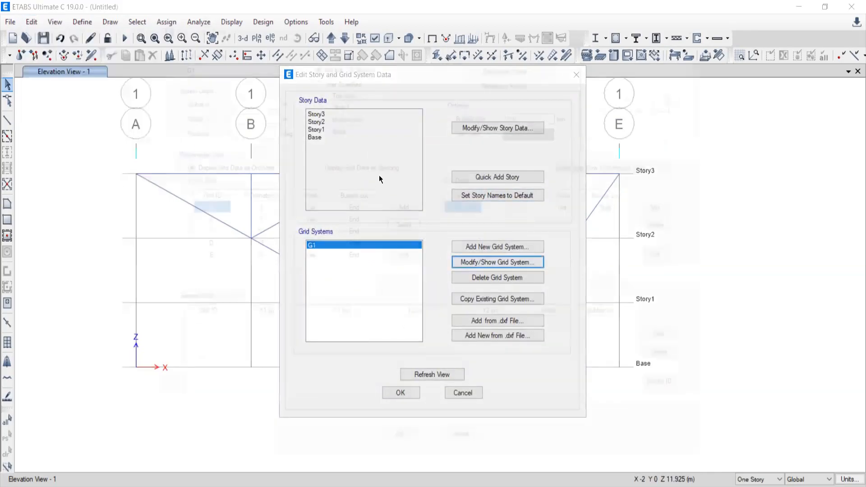
click(534, 133)
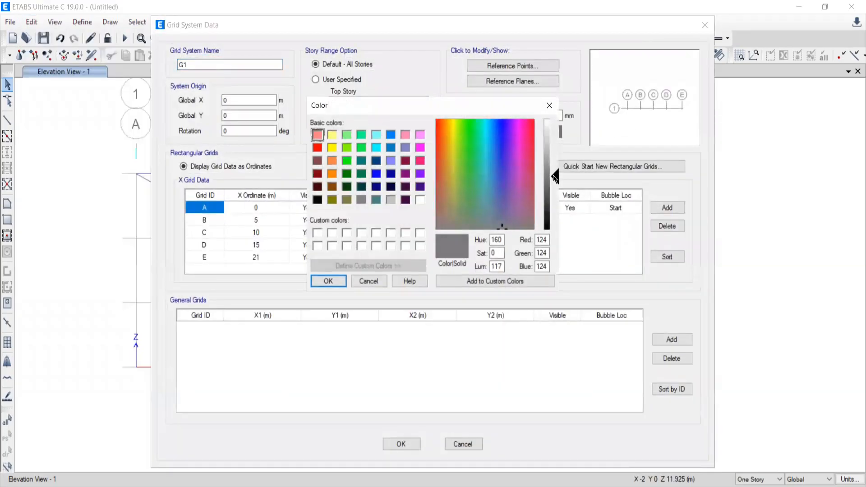
drag(555, 176, 555, 158)
click(328, 281)
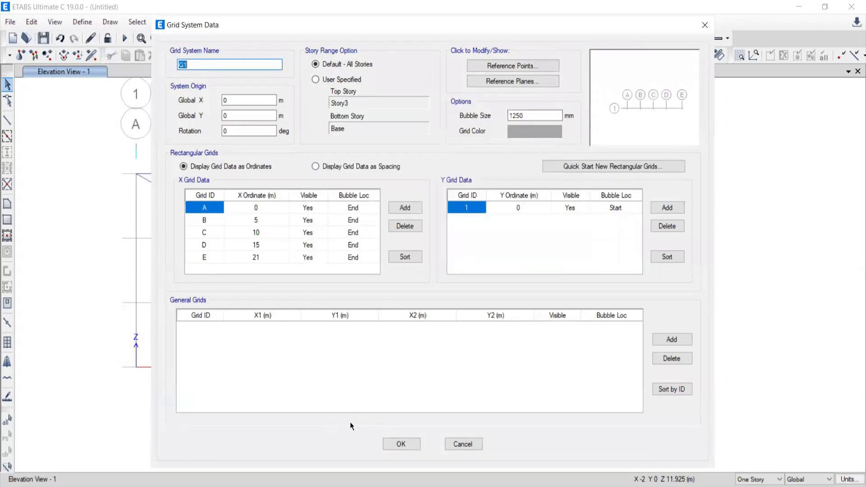
click(390, 434)
click(394, 391)
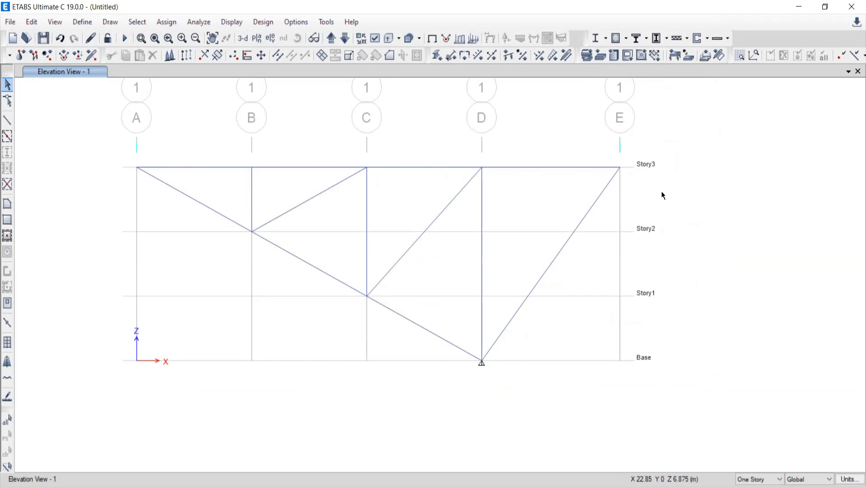
Hide the grid system in the elevation view and show it again, repeating the toggle several times.
right_click(663, 152)
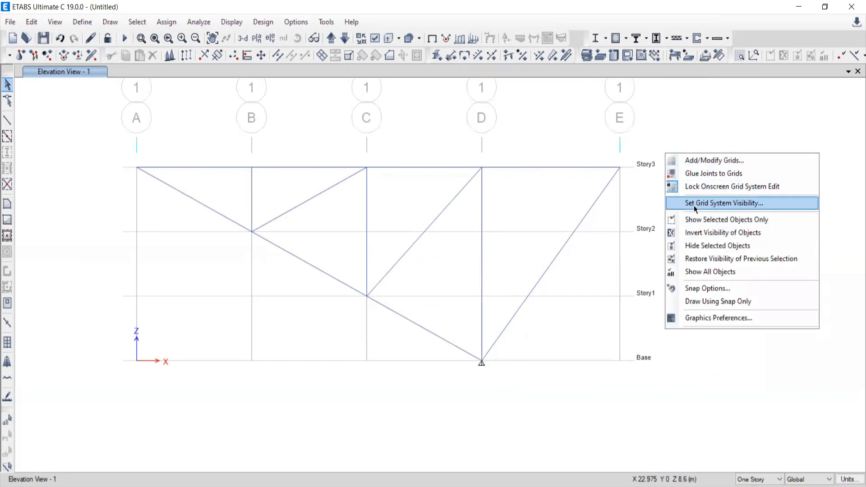
click(695, 204)
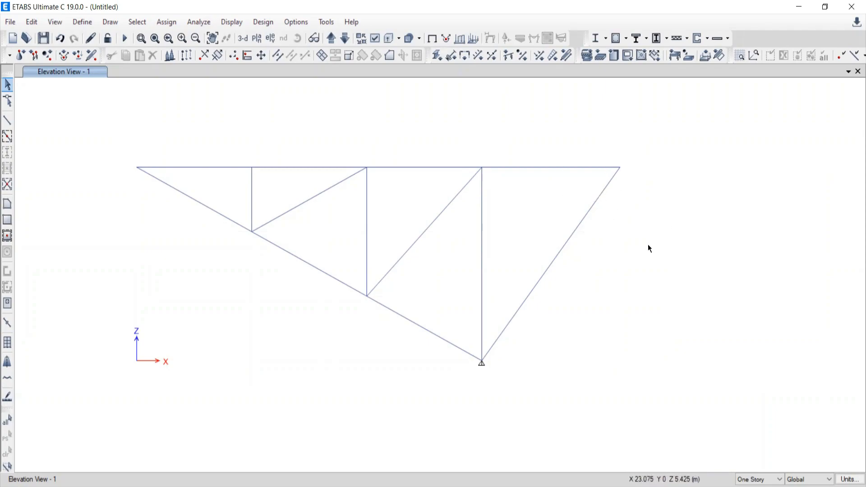
right_click(661, 162)
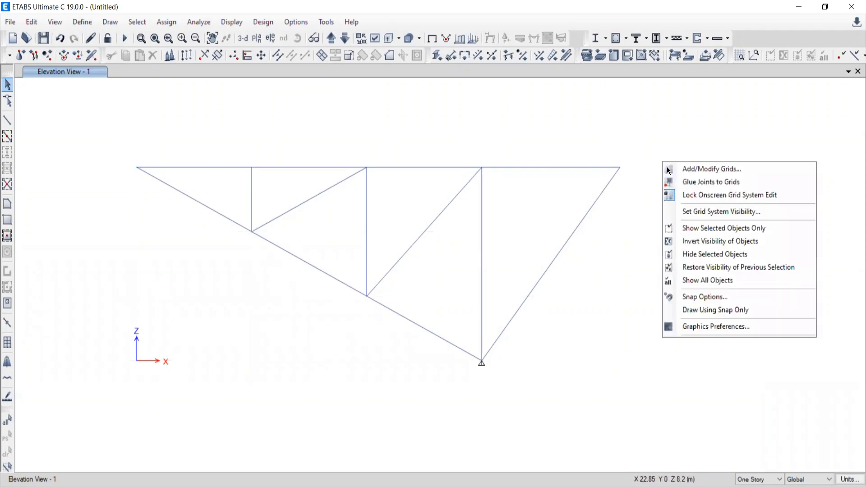
click(683, 212)
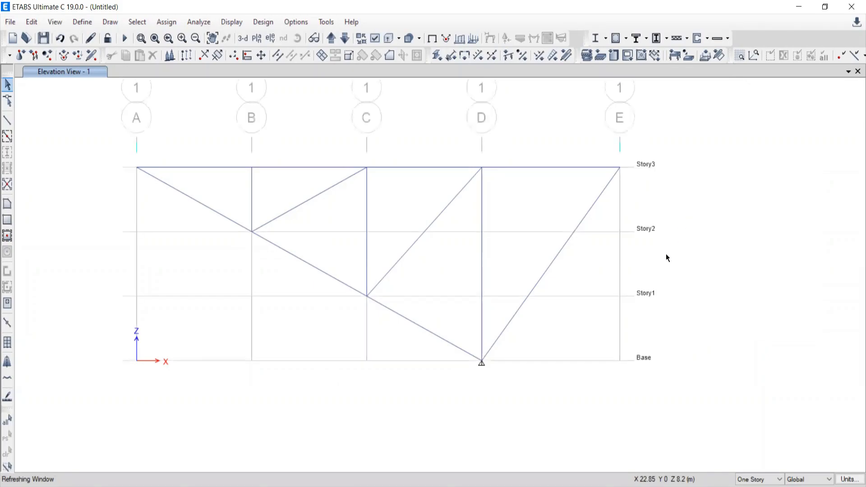
right_click(702, 180)
click(733, 229)
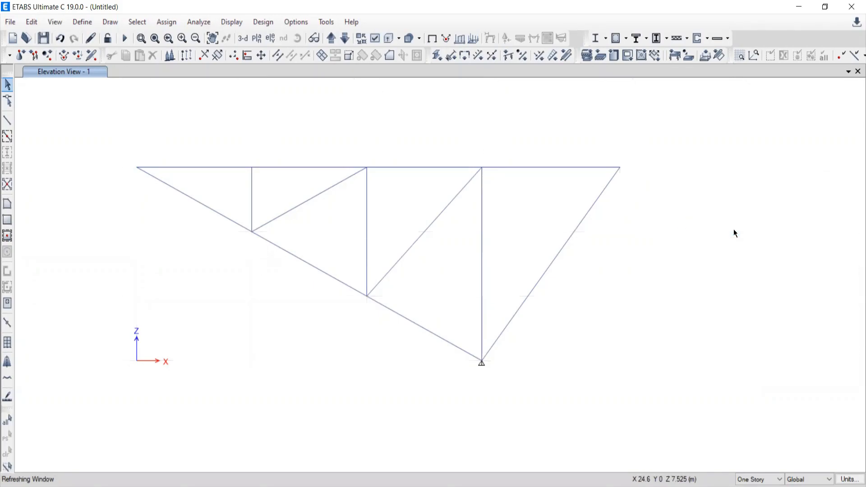
right_click(722, 209)
click(739, 250)
right_click(690, 206)
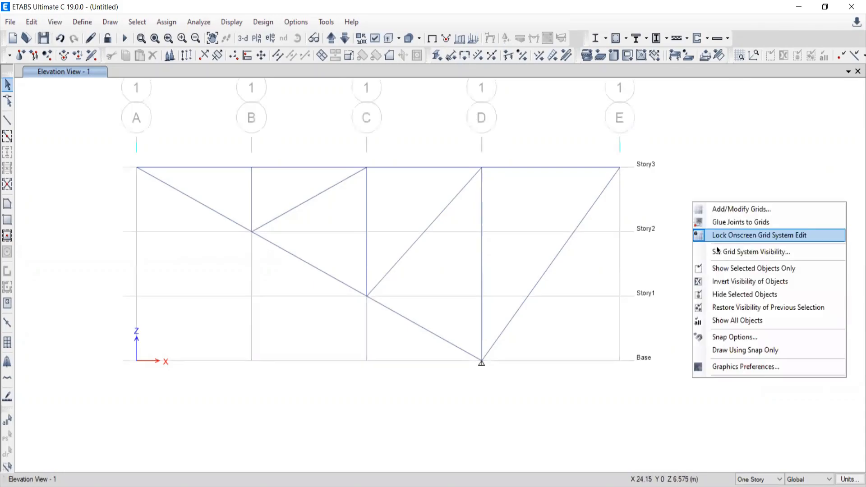
click(712, 246)
right_click(697, 193)
click(716, 244)
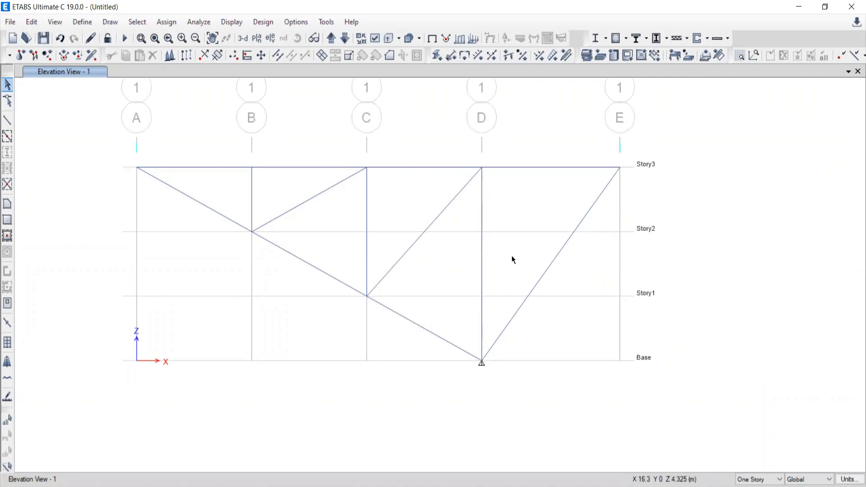
Check the supports in the PDF truss figure, then apply a roller restraint with only Translation Z fixed to the joint at grid D, Base.
middle_drag(216, 264, 266, 284)
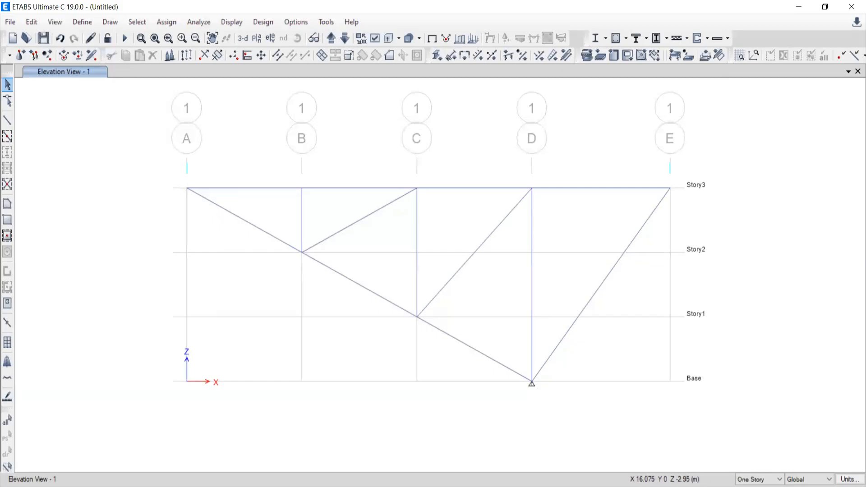
key(alt+Tab)
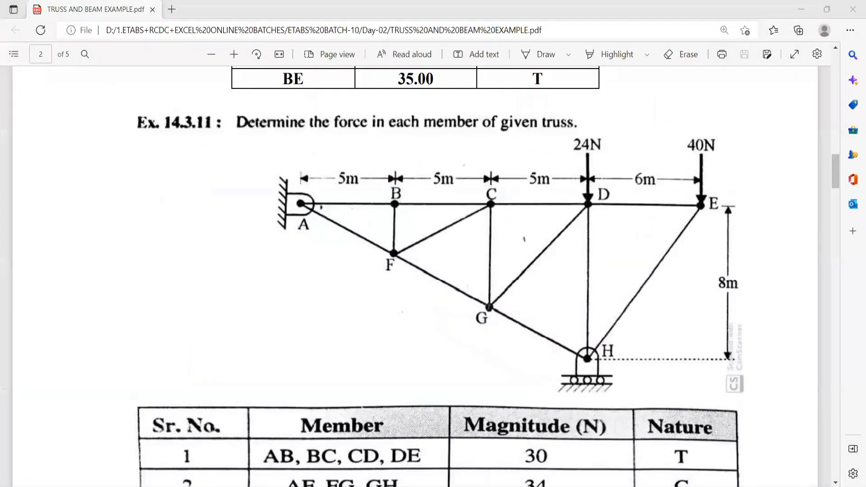
key(alt+Tab)
drag(501, 342, 567, 406)
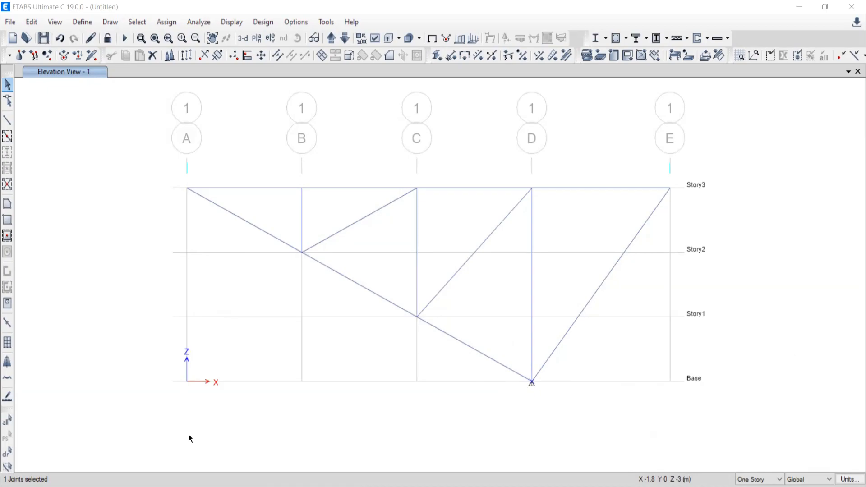
click(166, 25)
click(167, 26)
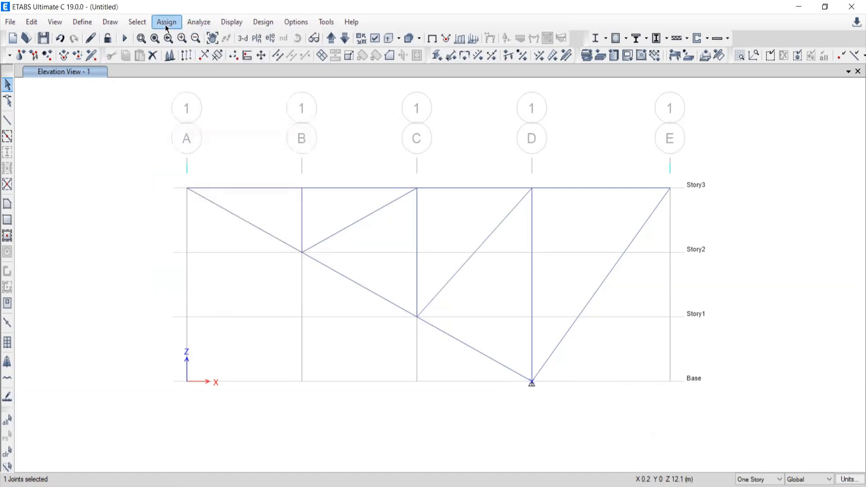
click(166, 26)
mouse_move(189, 37)
click(360, 37)
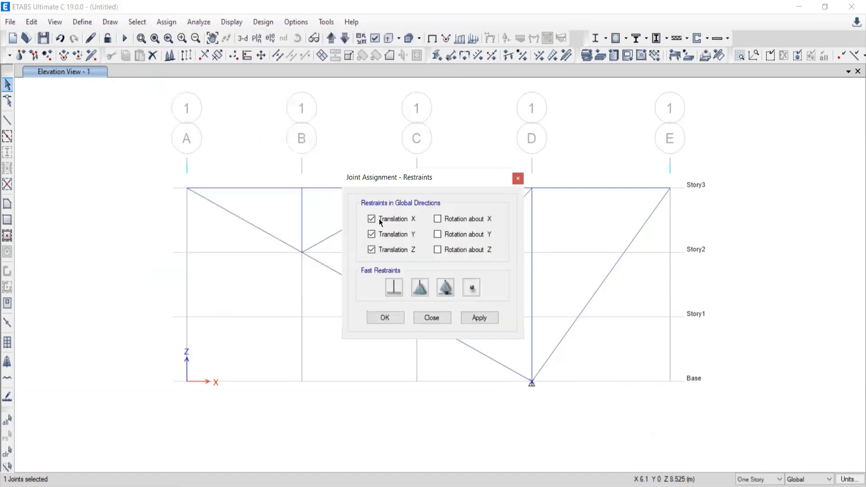
click(471, 290)
click(446, 288)
drag(406, 176, 345, 120)
click(407, 261)
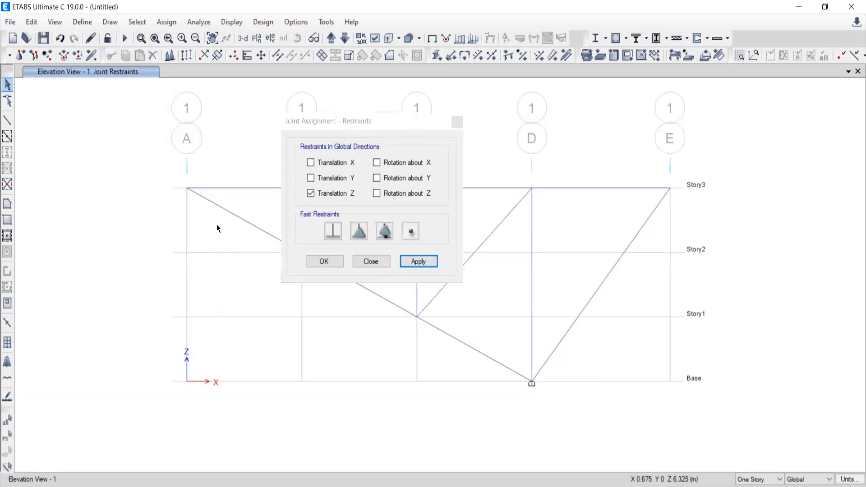
Apply a pinned restraint fixing Translation X, Y and Z to the joint at grid A, Story3, and finish the restraint assignment.
drag(154, 157, 218, 238)
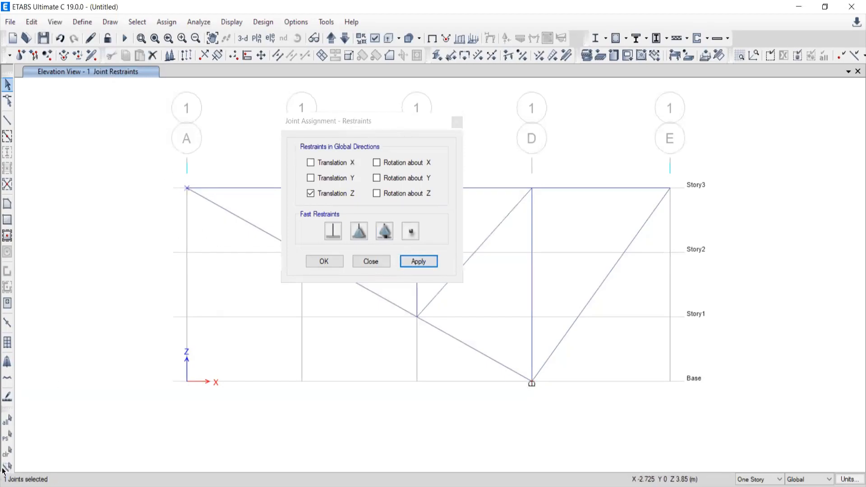
click(357, 234)
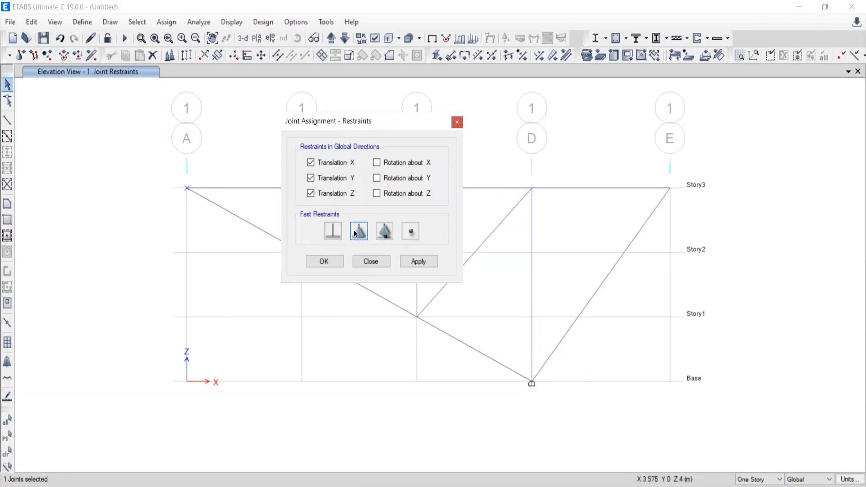
click(416, 263)
click(367, 262)
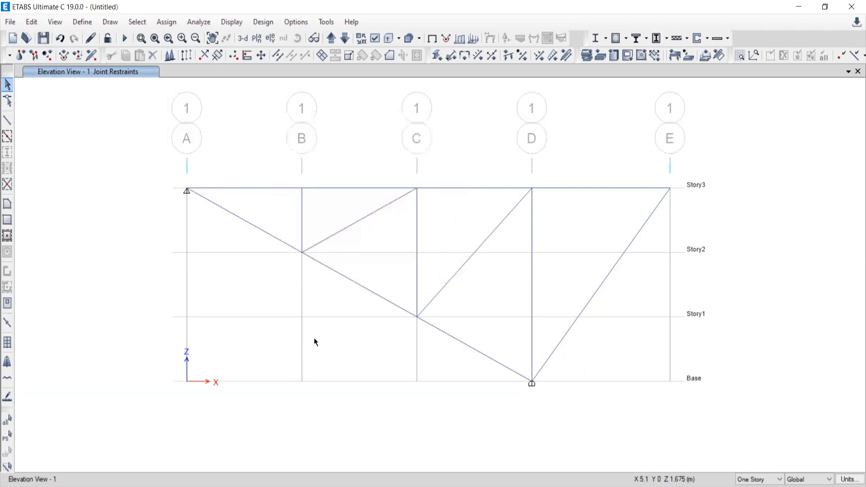
Run Check Model with all checks and fixes enabled at a 1 mm length tolerance, then dismiss the report.
middle_drag(372, 308, 292, 266)
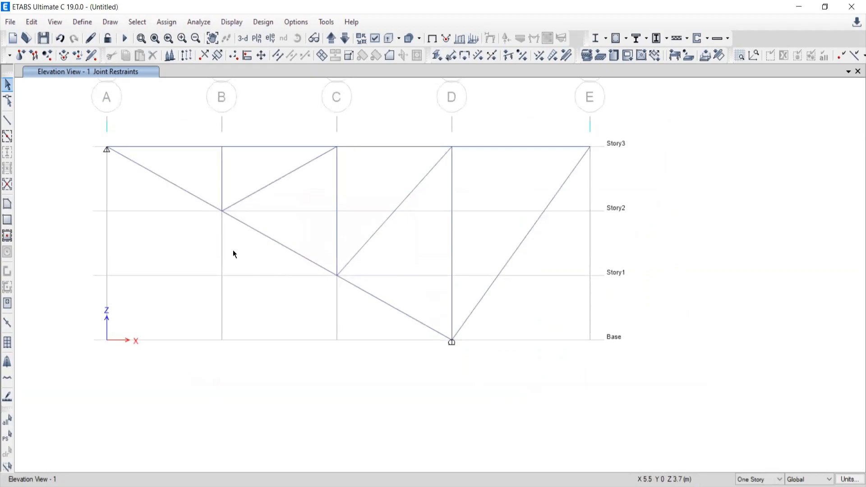
middle_drag(233, 250, 286, 278)
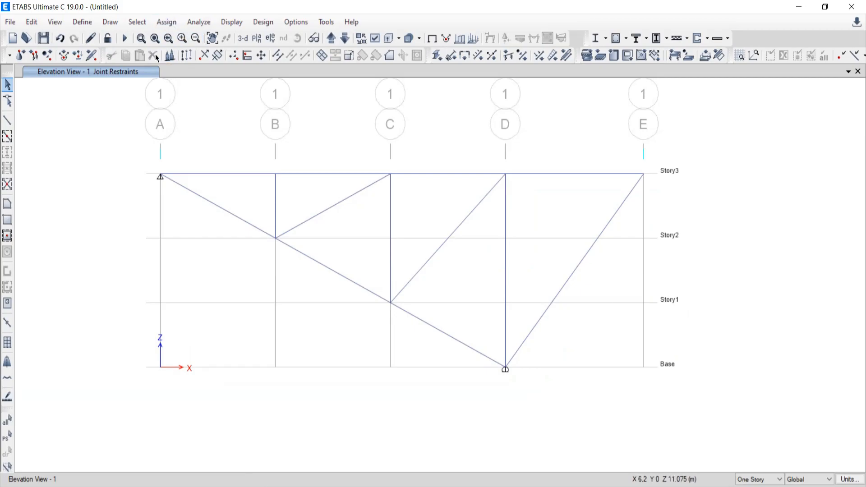
click(198, 21)
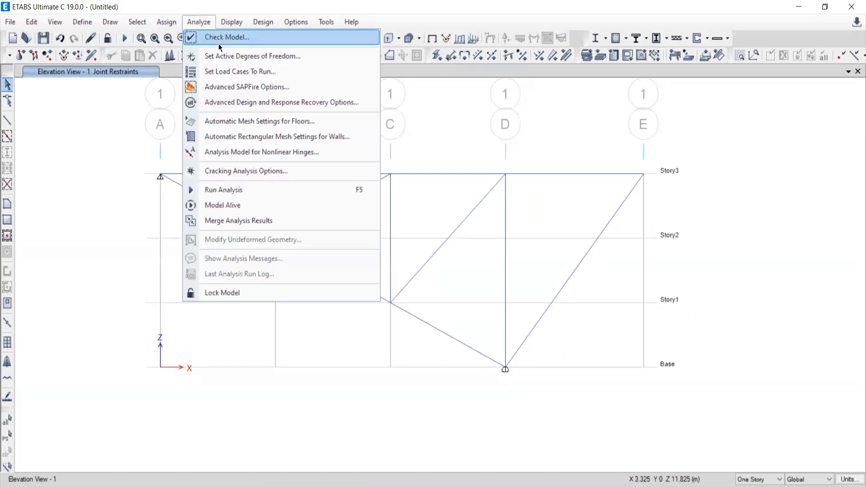
click(217, 38)
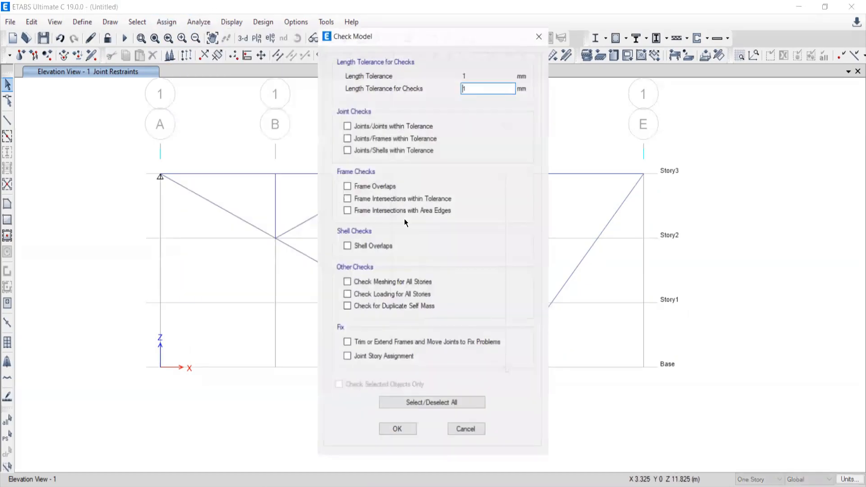
click(396, 401)
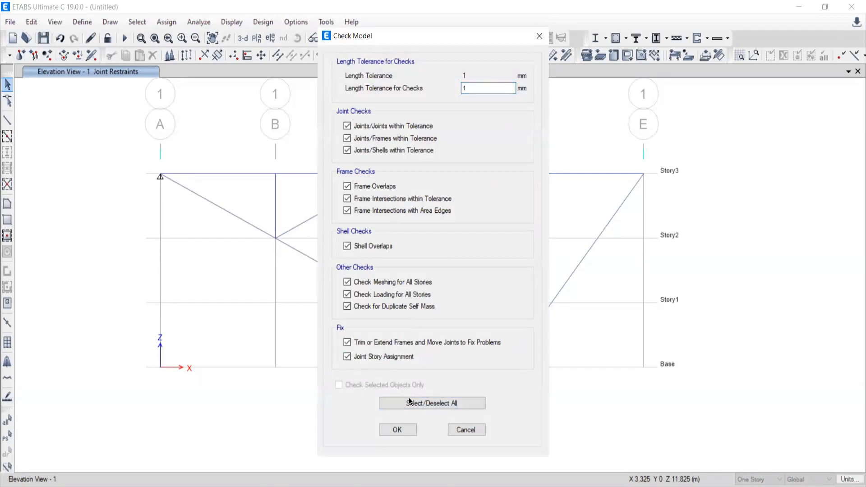
drag(404, 31, 39, 5)
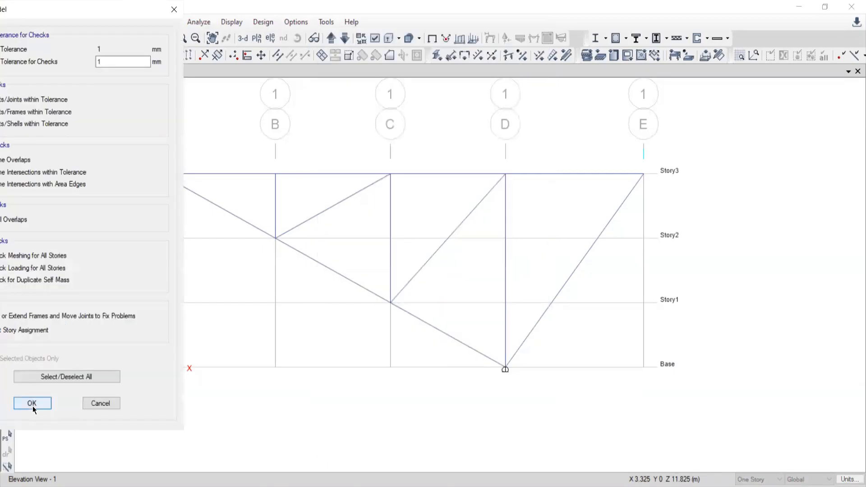
click(32, 401)
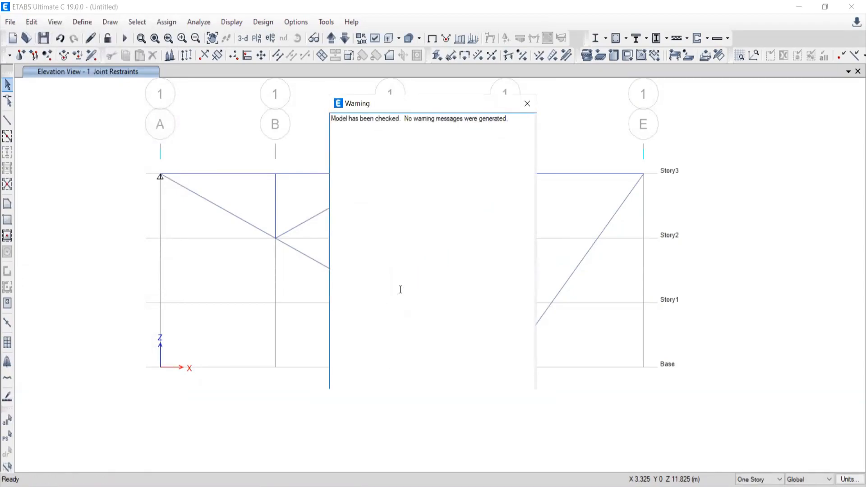
click(528, 107)
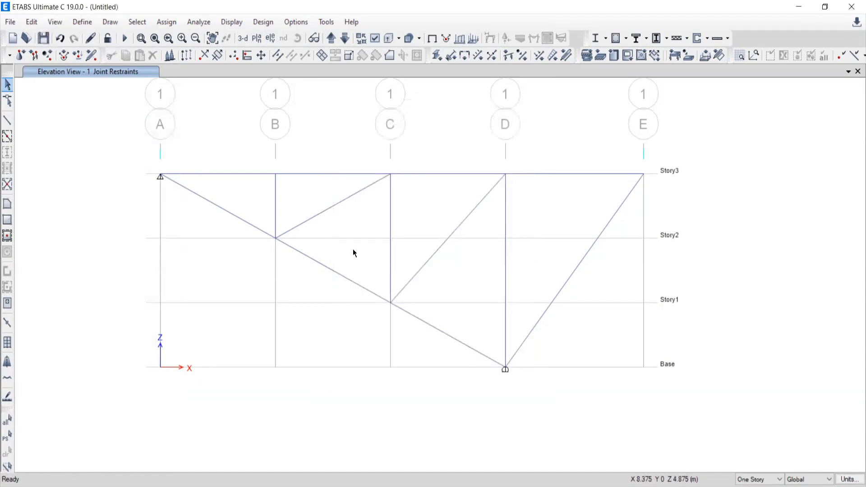
Switch to the PDF truss figure and handwrite the 24 N load conversion 24/1000 = 0.024 beside it.
key(alt+Tab)
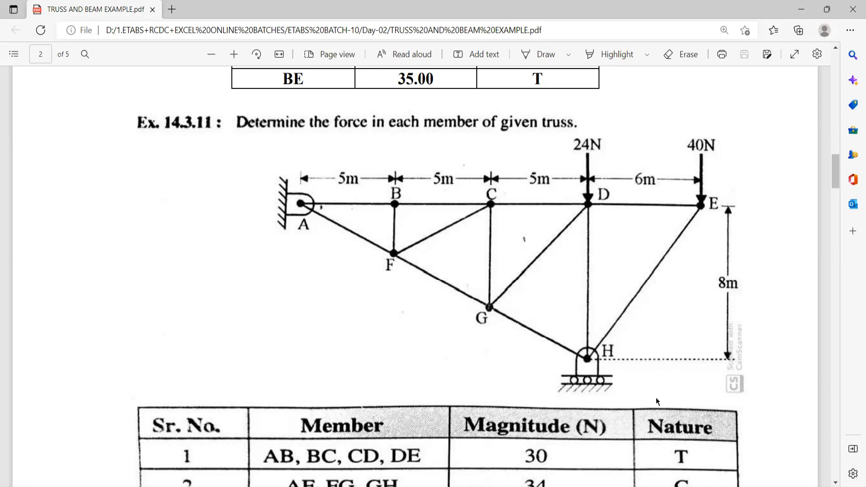
key(alt+Tab)
drag(29, 161, 57, 215)
mouse_move(102, 185)
mouse_down()
mouse_move(76, 175)
mouse_move(84, 215)
mouse_up()
drag(10, 251, 100, 247)
drag(20, 272, 13, 343)
mouse_move(51, 287)
mouse_down()
mouse_move(33, 320)
mouse_move(45, 305)
mouse_up()
drag(72, 286, 113, 284)
drag(160, 217, 123, 218)
drag(123, 233, 150, 234)
drag(228, 171, 201, 199)
click(243, 201)
mouse_move(280, 158)
mouse_down()
mouse_move(297, 192)
mouse_move(315, 195)
mouse_up()
mouse_move(337, 153)
mouse_down()
mouse_move(327, 183)
mouse_move(352, 183)
mouse_move(338, 220)
mouse_up()
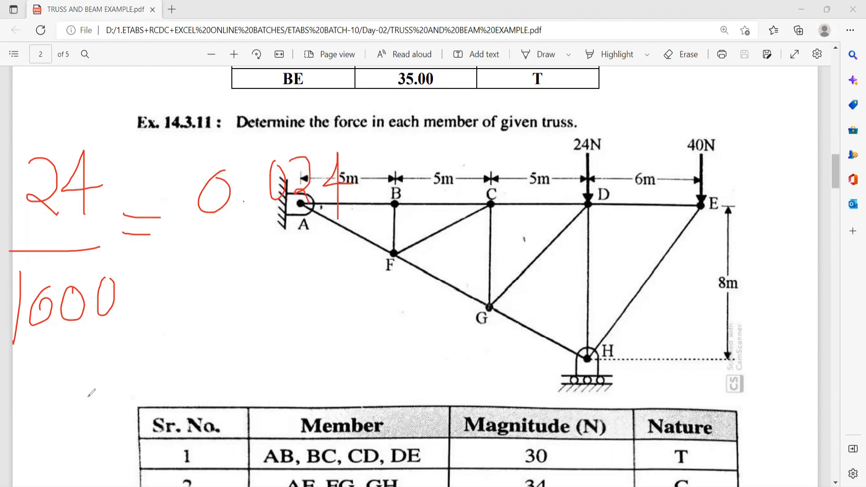
Handwrite the 40 N load conversion 40/1000 = 0.04 below the first one and underline its result twice.
mouse_move(43, 384)
mouse_down()
mouse_move(88, 395)
mouse_move(44, 424)
mouse_up()
mouse_move(86, 382)
mouse_down()
mouse_move(74, 398)
mouse_move(83, 382)
mouse_up()
drag(133, 368, 72, 439)
mouse_move(103, 426)
mouse_down()
mouse_move(100, 463)
mouse_move(116, 434)
mouse_move(141, 430)
mouse_up()
drag(160, 427, 158, 429)
mouse_move(148, 353)
mouse_down()
mouse_move(178, 352)
mouse_move(180, 366)
mouse_up()
mouse_move(229, 323)
mouse_down()
mouse_move(264, 345)
mouse_move(272, 317)
mouse_move(347, 323)
mouse_up()
click(247, 339)
drag(321, 290, 315, 356)
drag(223, 389, 341, 379)
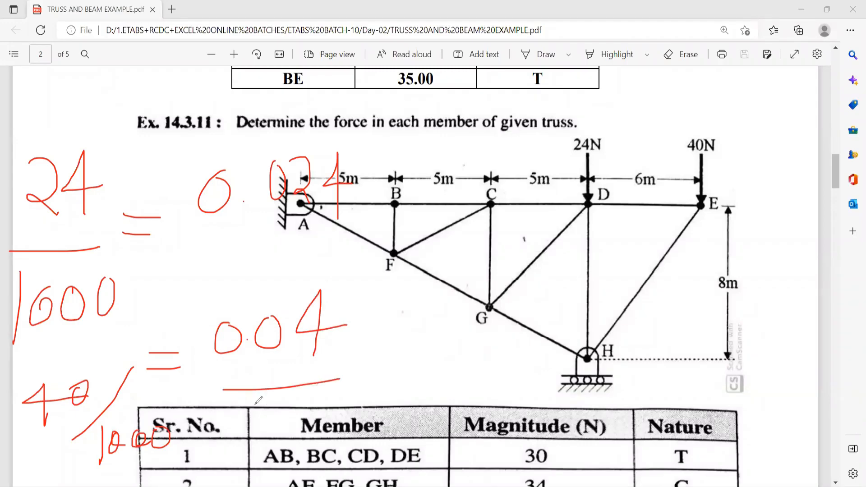
drag(254, 404, 343, 395)
Switch back to ETABS and select the joint at grid D, Story3, in the elevation view.
key(alt+Tab)
drag(425, 135, 483, 182)
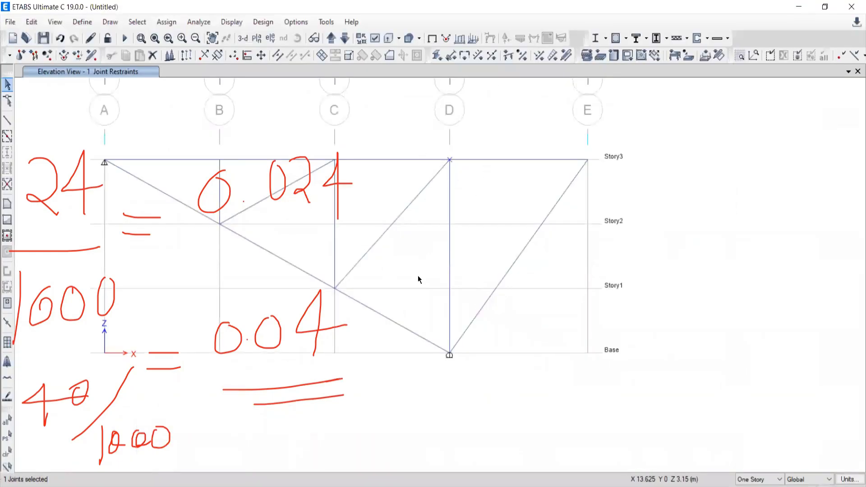
click(166, 22)
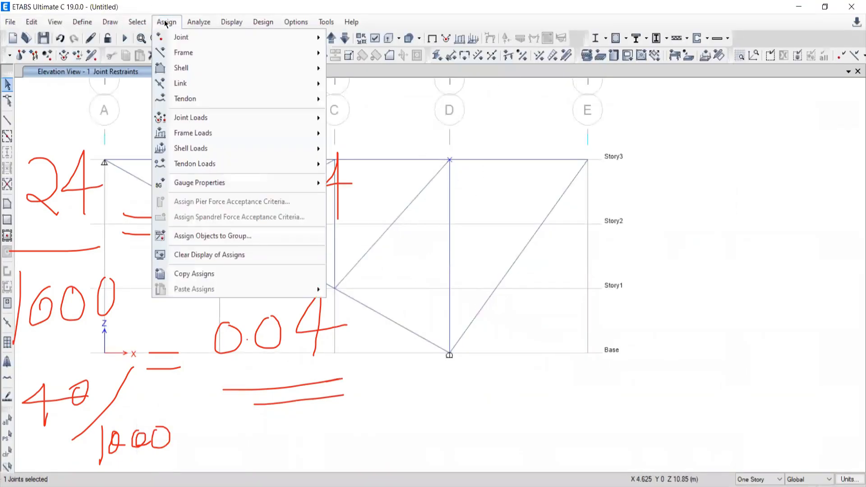
mouse_move(176, 38)
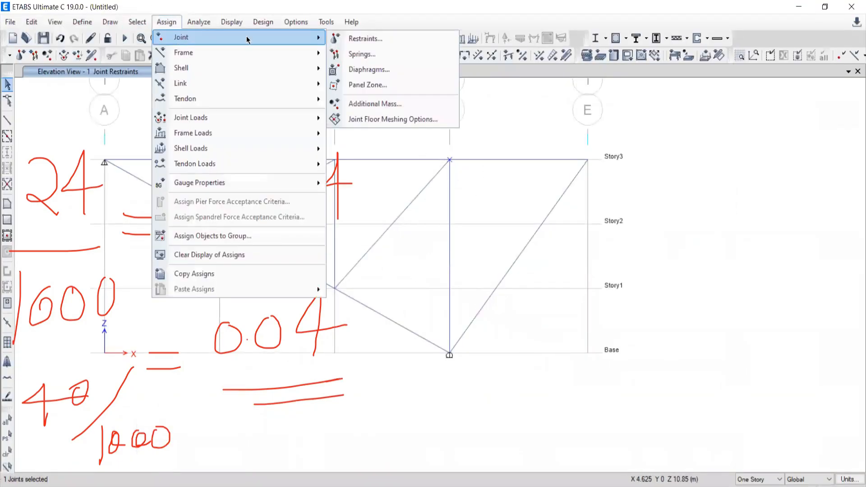
click(359, 38)
click(457, 121)
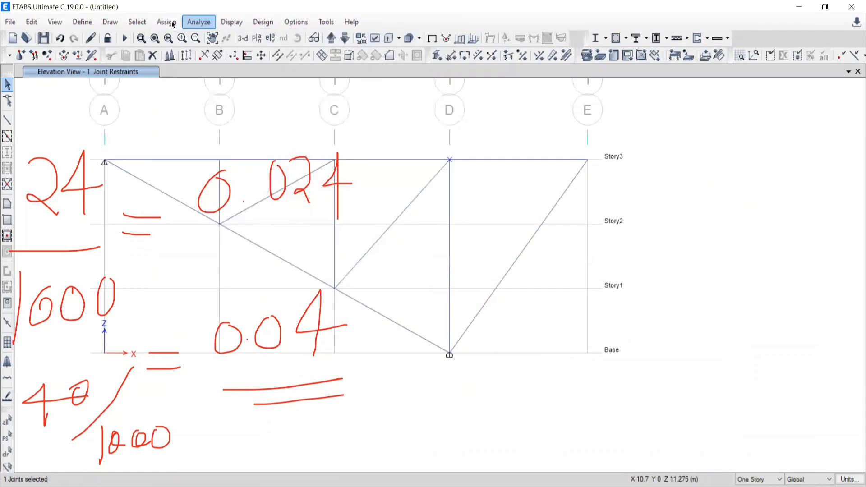
Apply a Live joint force of -0.024 kN in Global Z to the selected joint at grid D, Story3, replacing existing loads.
click(163, 23)
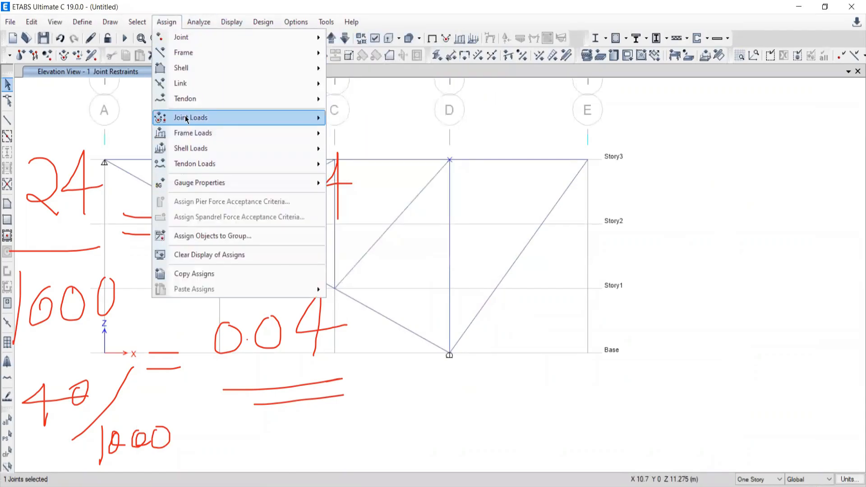
mouse_move(321, 118)
click(357, 118)
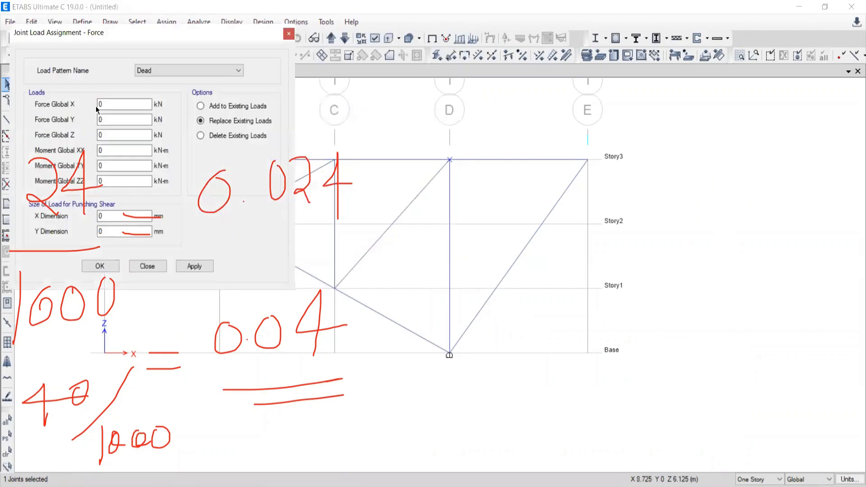
click(168, 70)
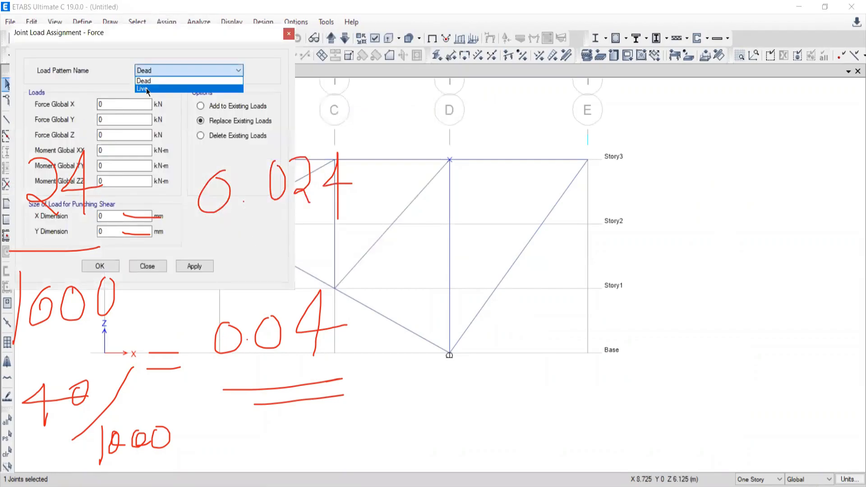
click(147, 89)
double_click(108, 135)
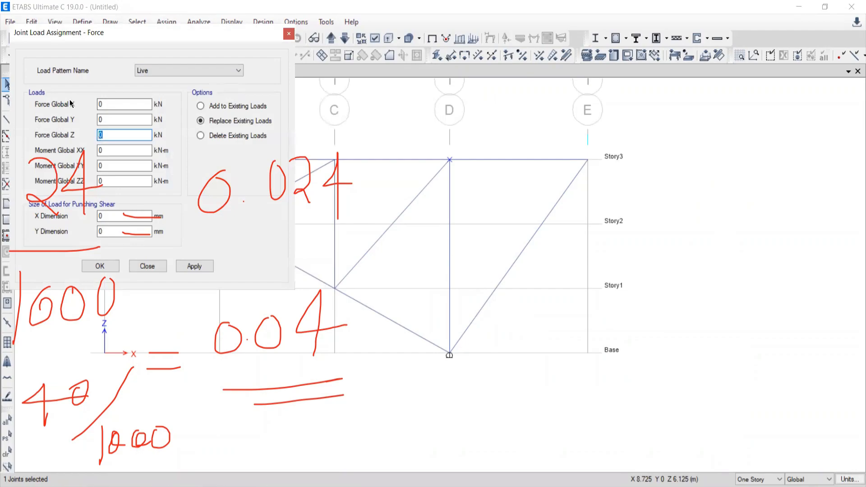
text(-0.24)
click(106, 135)
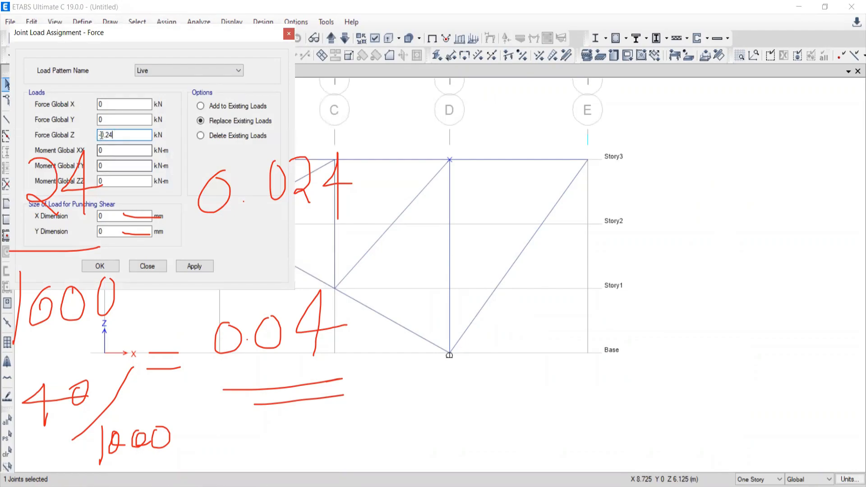
text(0)
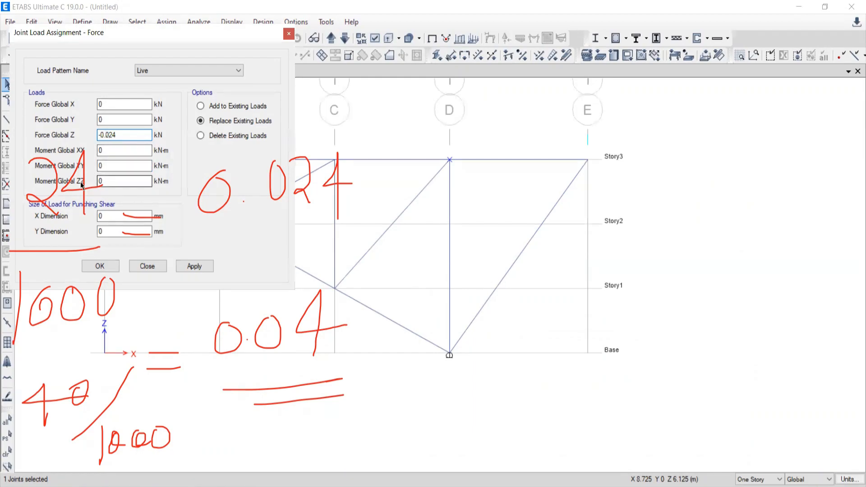
click(179, 266)
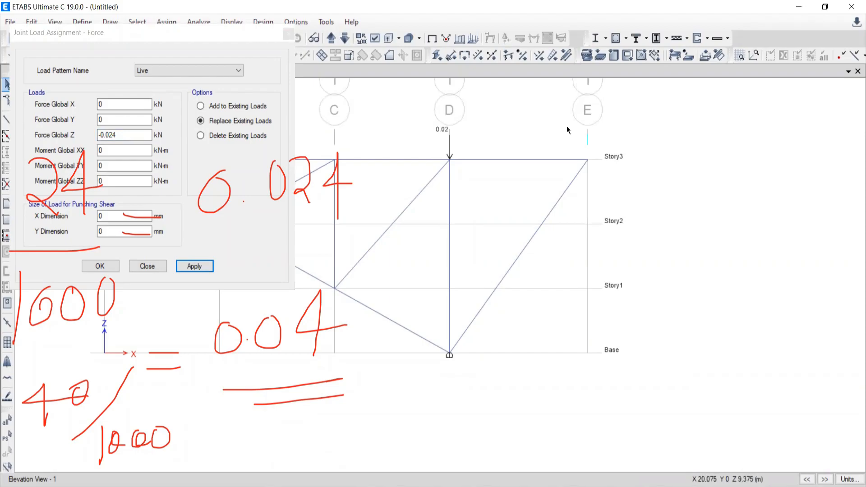
Apply a Live joint force of -0.04 kN in Global Z to the joint at grid E, Story3, and finish the load assignment.
drag(568, 126, 635, 182)
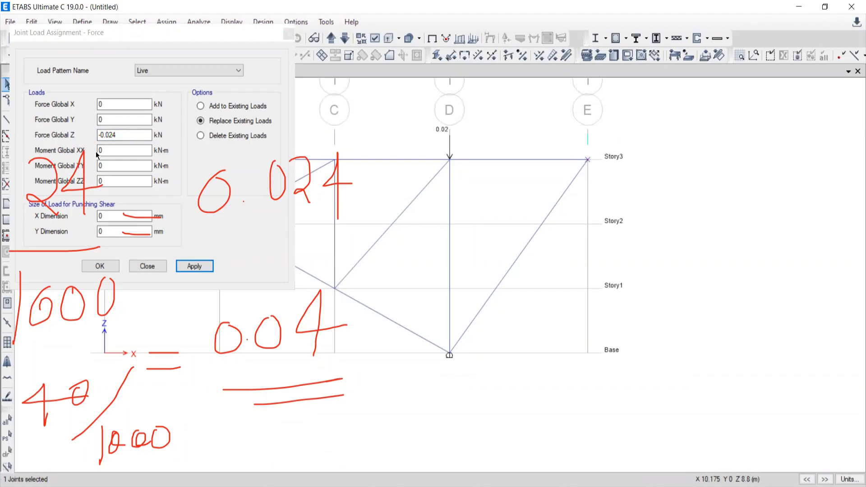
click(111, 135)
drag(112, 135, 110, 135)
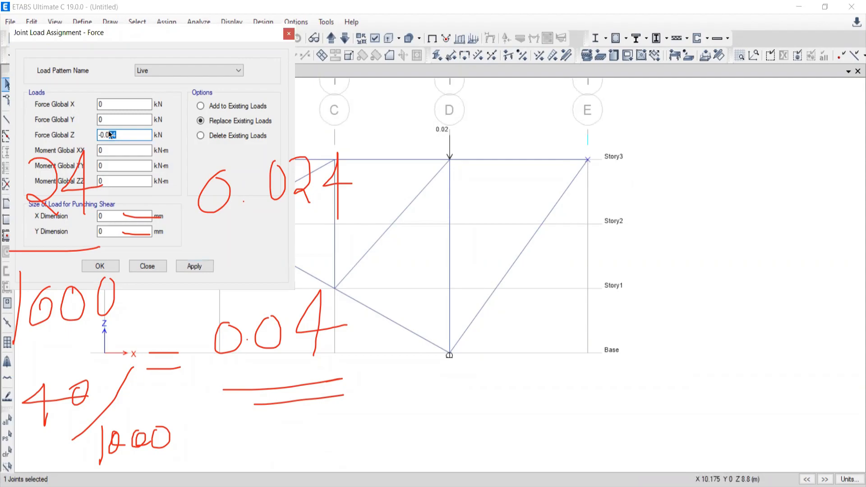
text(4)
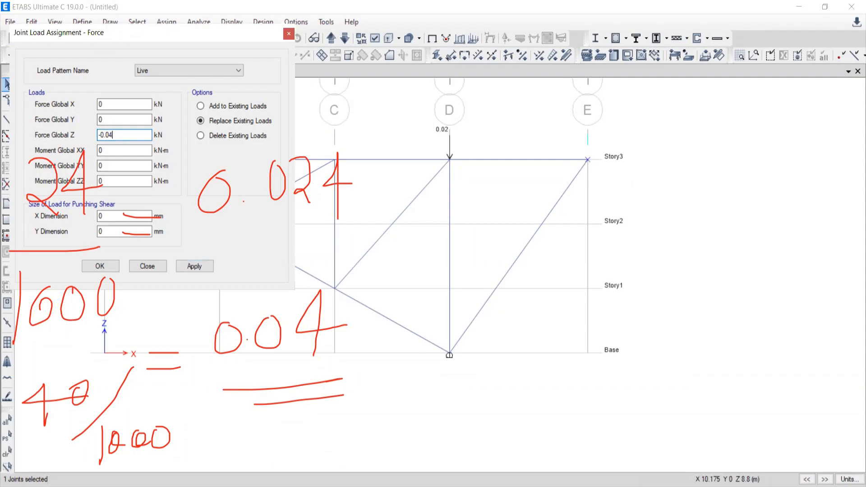
click(192, 266)
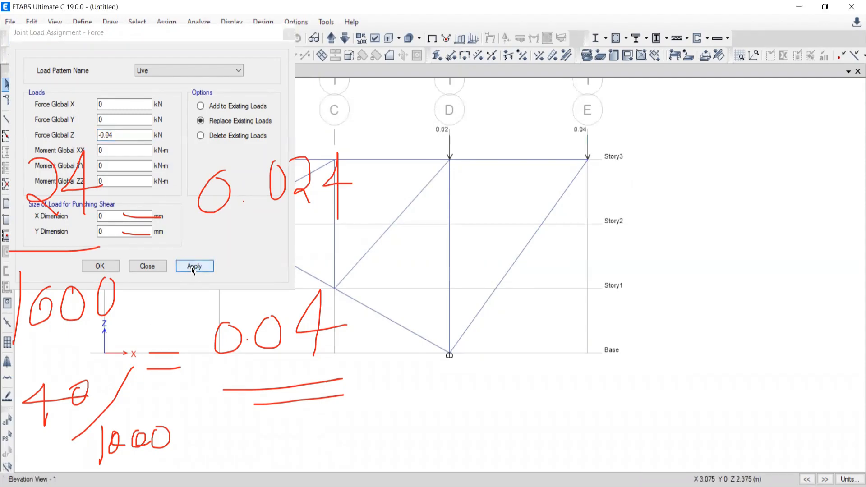
click(149, 266)
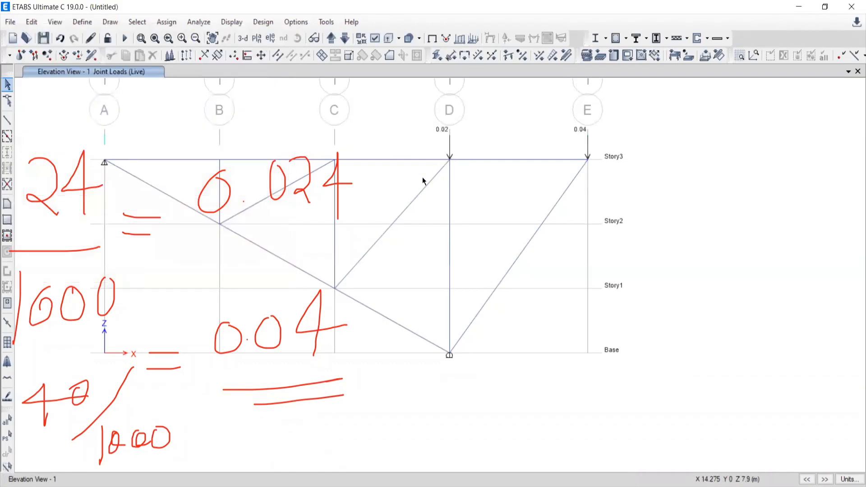
Clear the handwritten load conversions and compare the loaded truss with the PDF figure.
middle_drag(319, 251, 396, 251)
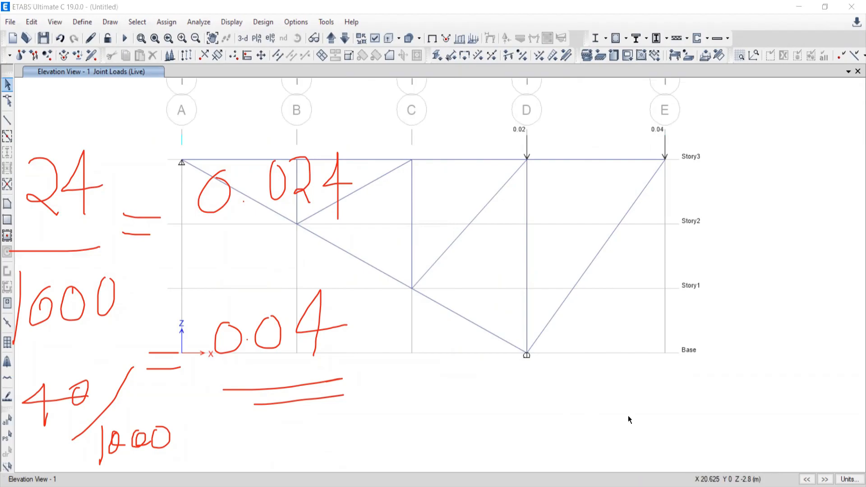
key(Escape)
mouse_move(440, 264)
middle_down()
mouse_move(392, 293)
mouse_move(400, 282)
middle_up()
middle_drag(446, 243, 445, 258)
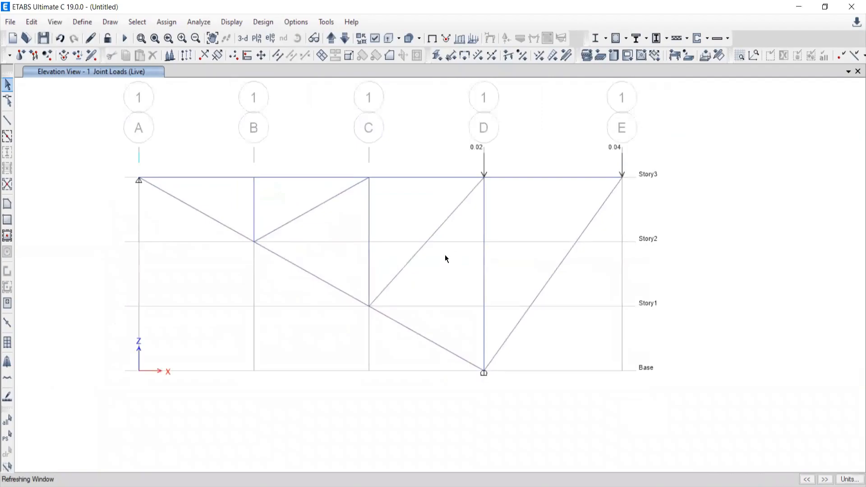
key(alt+Tab)
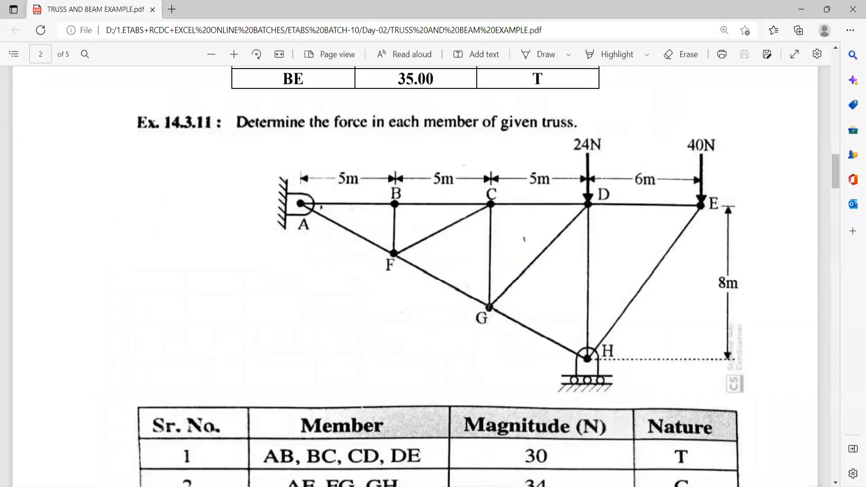
key(alt+Tab)
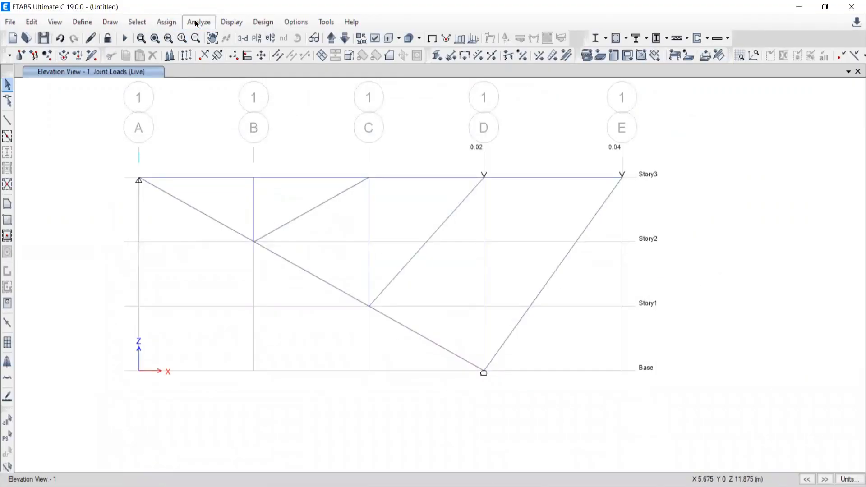
Run the analysis, saving the model as 6 in the DELETE folder, and close the analysis messages.
click(191, 22)
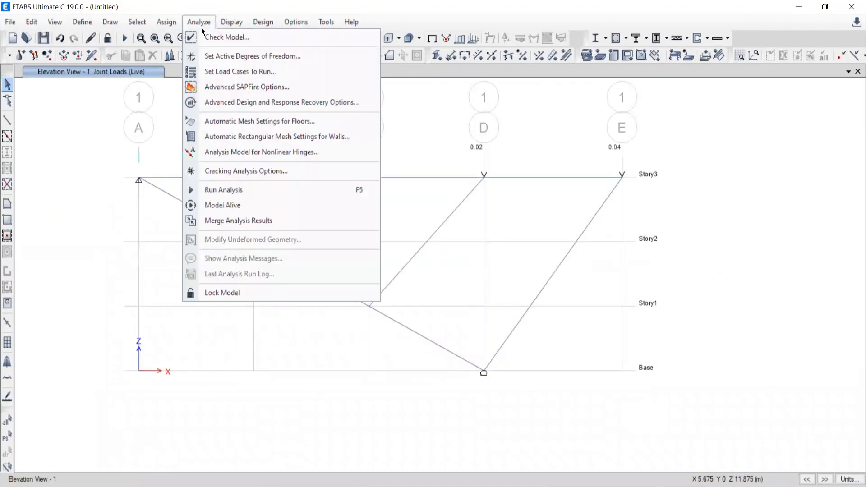
click(213, 191)
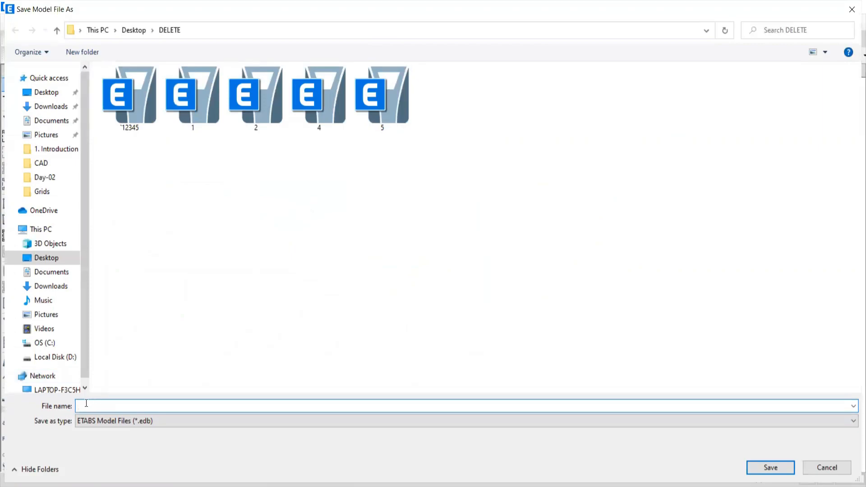
text(6)
click(769, 467)
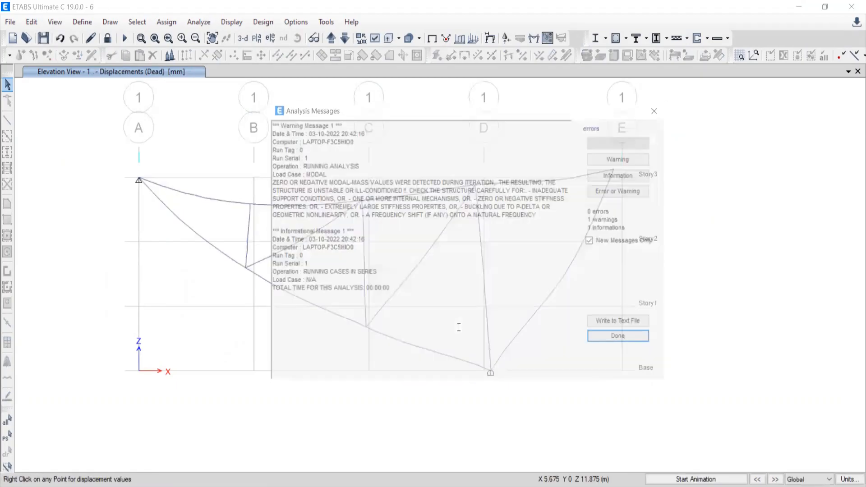
click(660, 110)
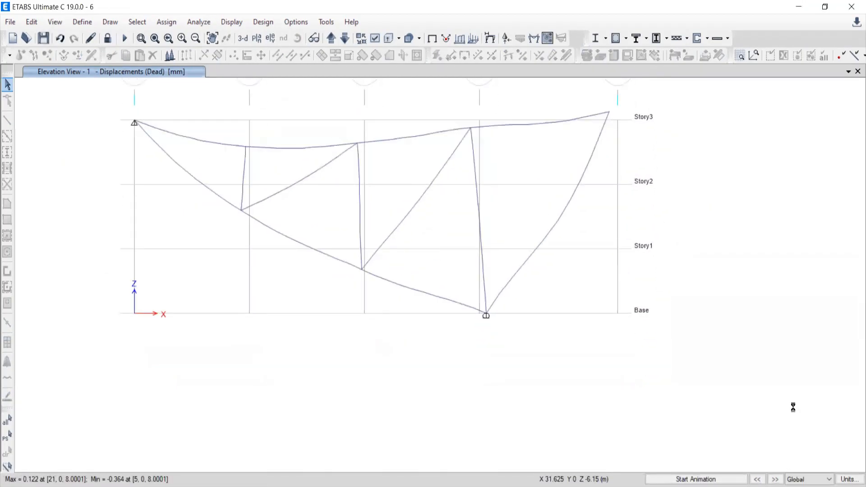
Animate the Dead-load deflected shape, stop the animation, and inspect the displacements of the joint at grid D, Story3.
middle_drag(418, 225, 422, 258)
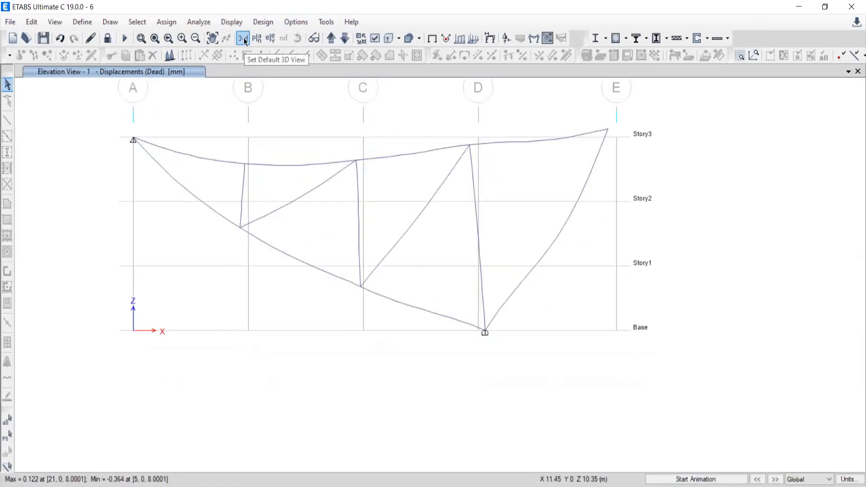
click(681, 479)
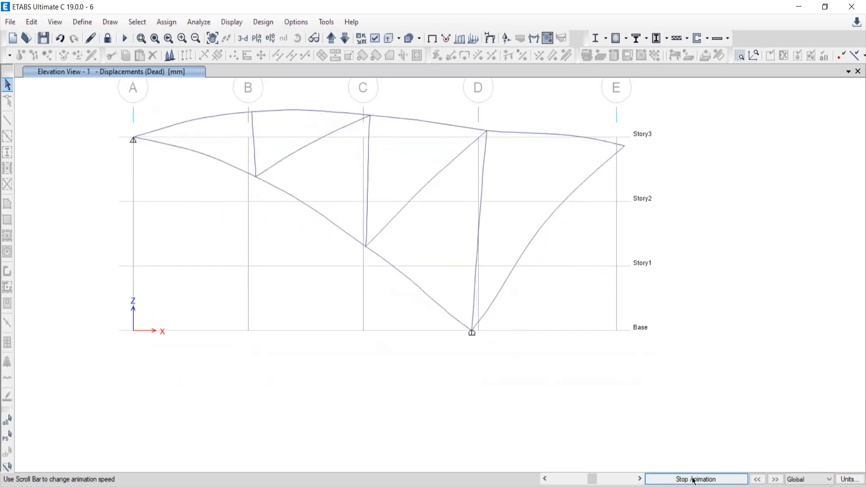
click(694, 480)
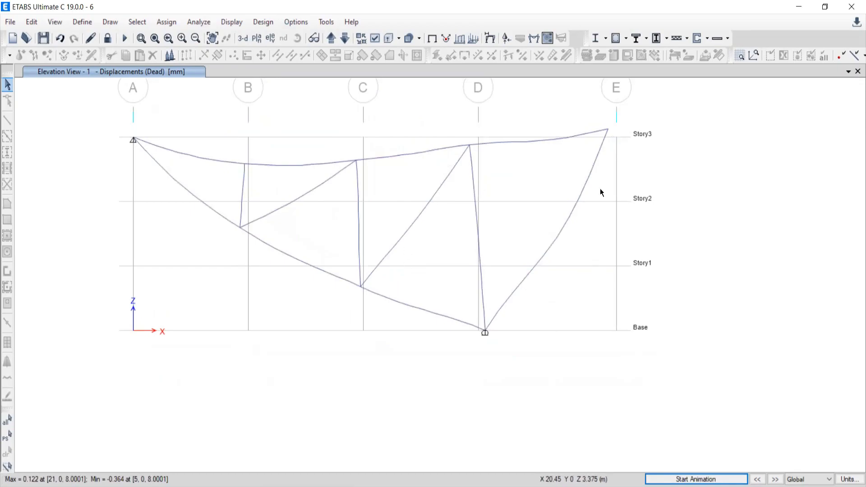
mouse_move(469, 147)
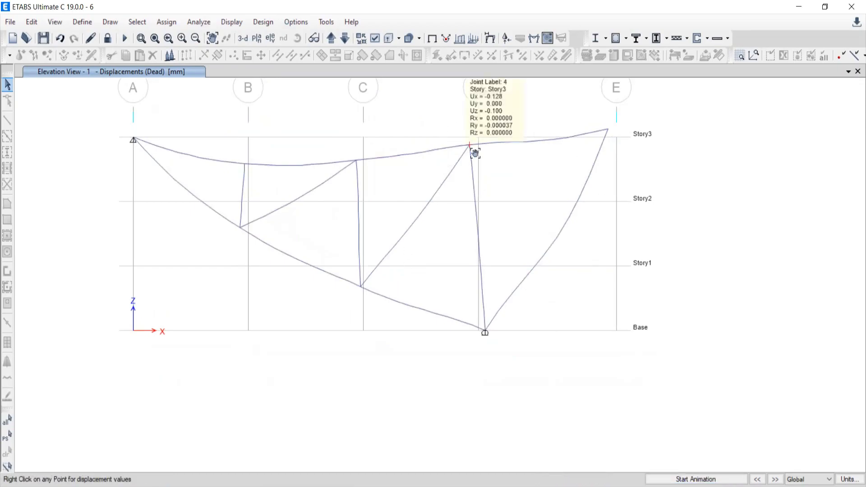
middle_drag(469, 147, 468, 261)
mouse_move(472, 261)
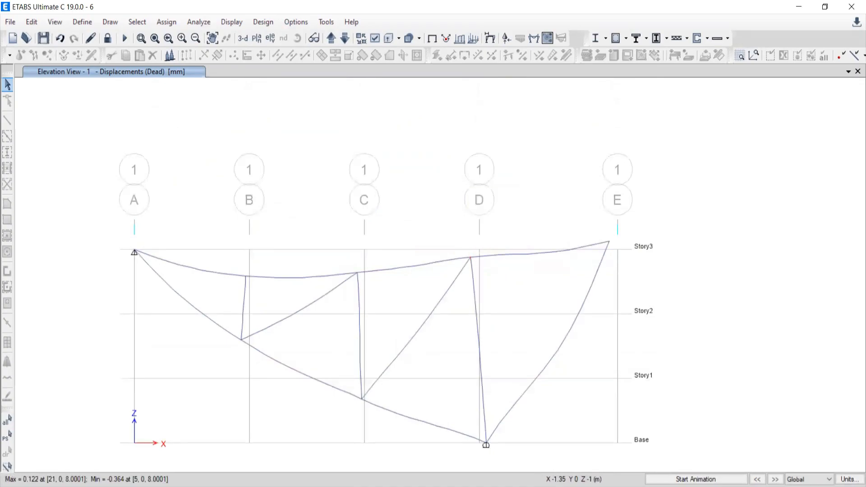
mouse_move(310, 484)
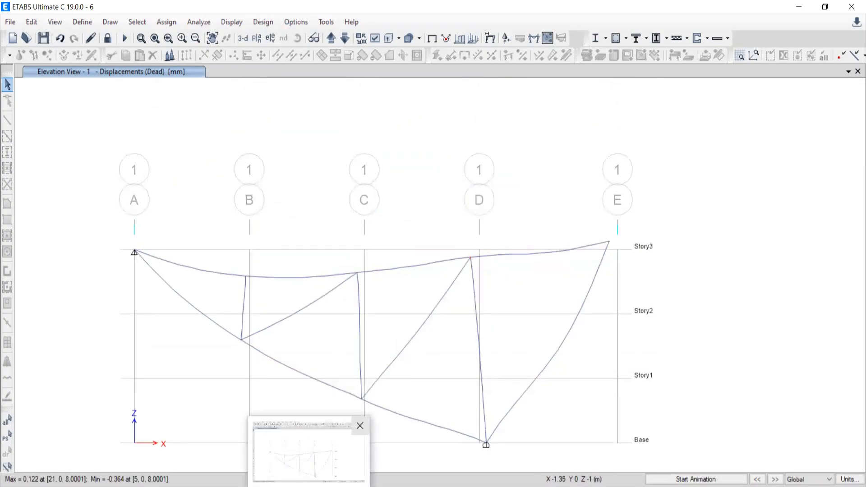
click(312, 455)
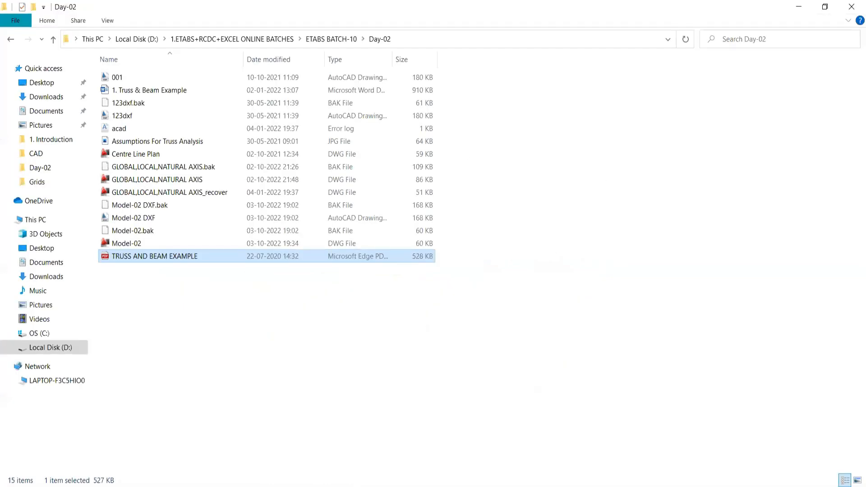
mouse_move(310, 485)
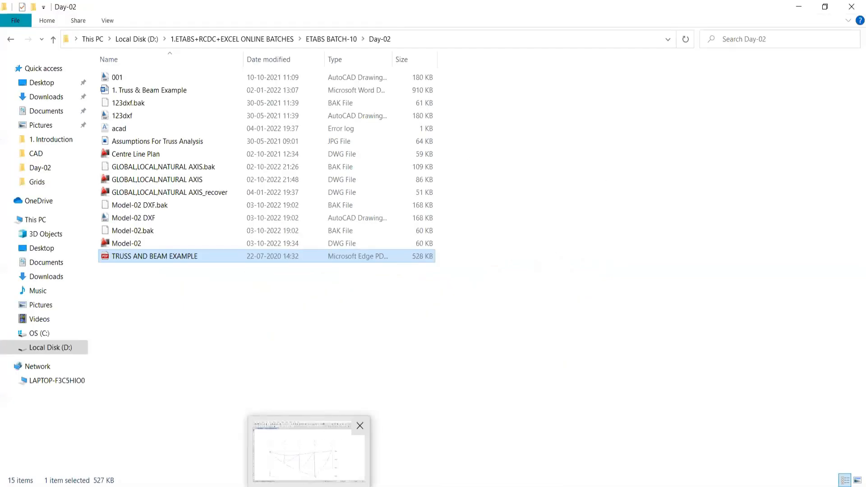
click(308, 451)
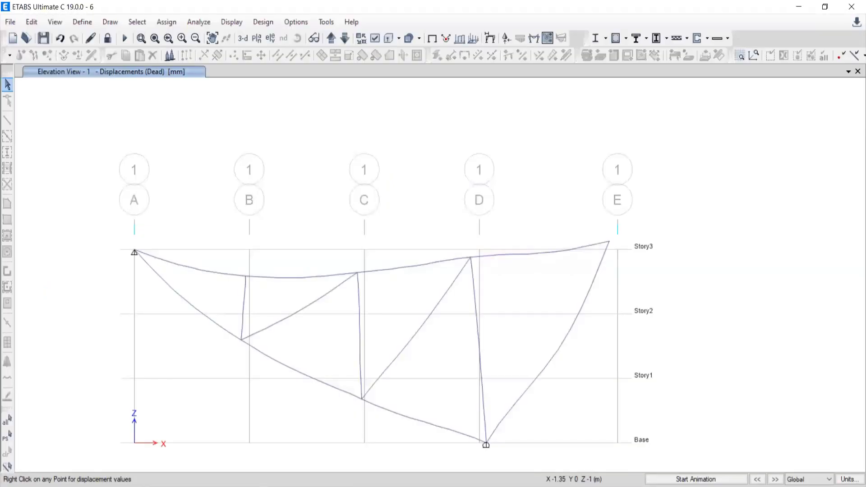
click(346, 484)
click(347, 484)
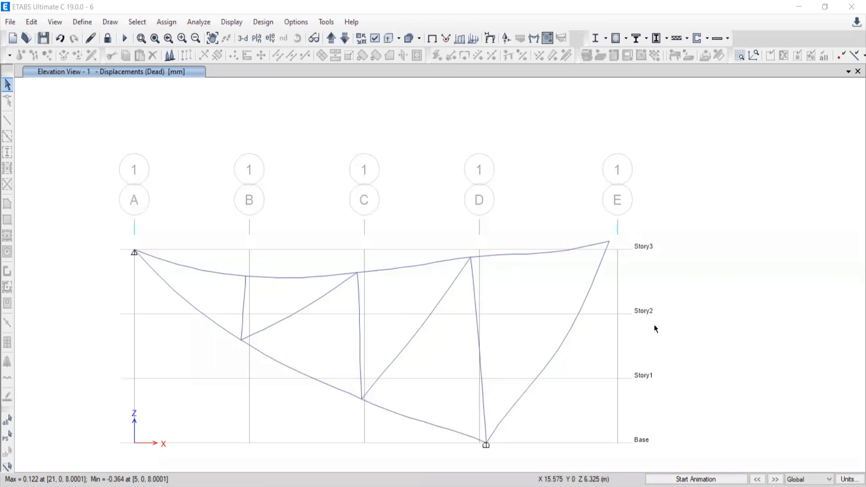
Annotate the deflected top-chord joint at grid E with three translation arrows labelled Ux, Uy and Uz.
mouse_move(608, 243)
mouse_move(607, 234)
mouse_down()
mouse_move(610, 252)
mouse_move(620, 248)
mouse_up()
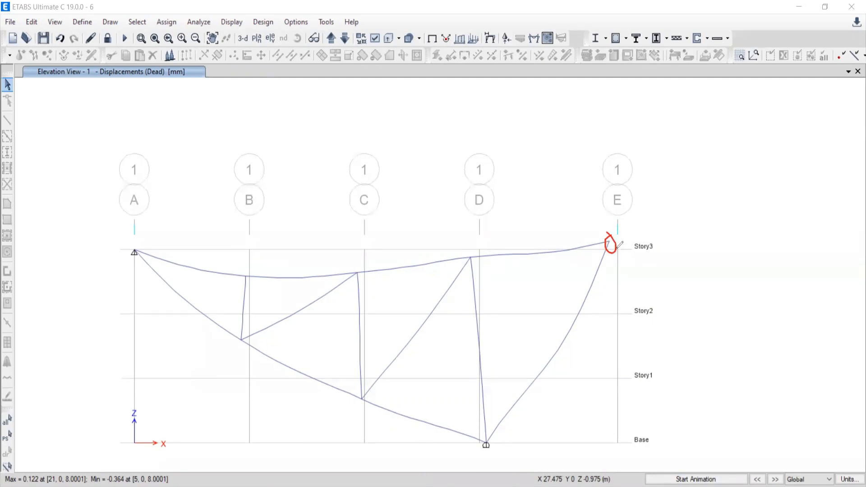
drag(611, 243, 669, 244)
mouse_move(651, 236)
mouse_down()
mouse_move(669, 244)
mouse_move(645, 260)
mouse_move(688, 240)
mouse_move(688, 258)
mouse_move(678, 255)
mouse_up()
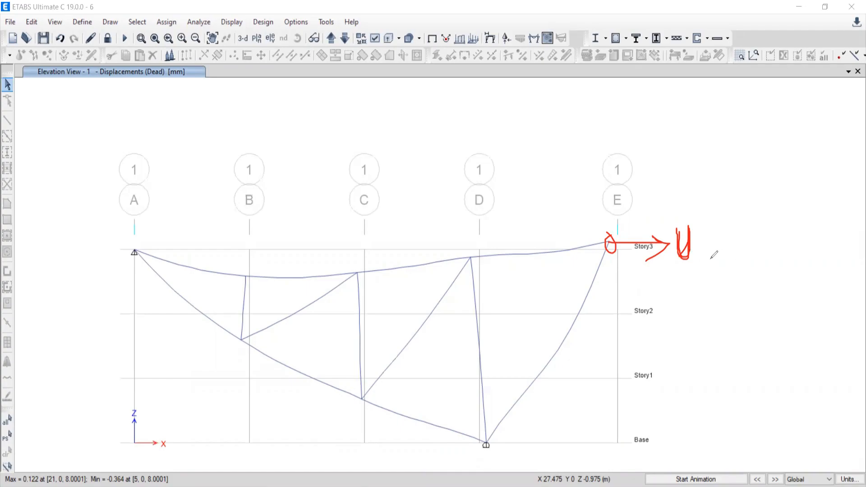
mouse_move(692, 256)
mouse_down()
mouse_move(693, 266)
mouse_move(704, 266)
mouse_up()
mouse_move(605, 239)
mouse_down()
mouse_move(540, 187)
mouse_move(547, 210)
mouse_move(552, 188)
mouse_up()
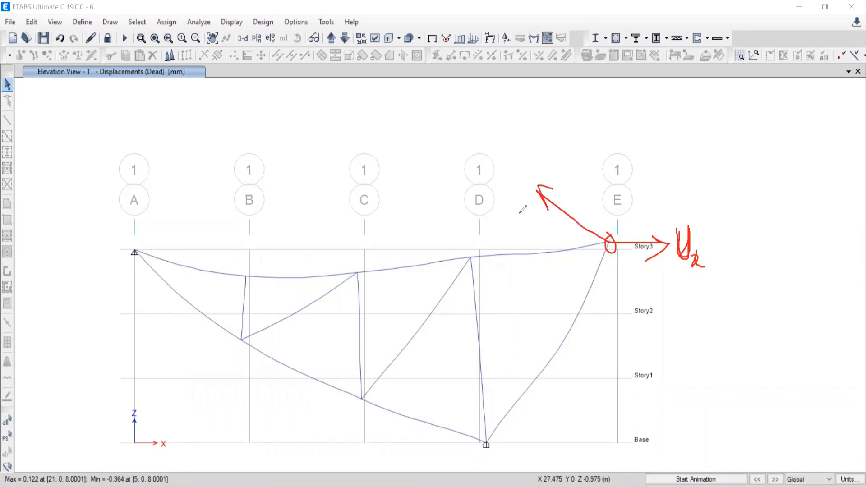
mouse_move(504, 174)
mouse_down()
mouse_move(510, 198)
mouse_move(522, 176)
mouse_move(532, 202)
mouse_up()
drag(534, 193, 528, 230)
mouse_move(608, 243)
mouse_down()
mouse_move(606, 106)
mouse_move(613, 126)
mouse_move(641, 108)
mouse_move(641, 95)
mouse_up()
click(626, 102)
drag(647, 120, 657, 138)
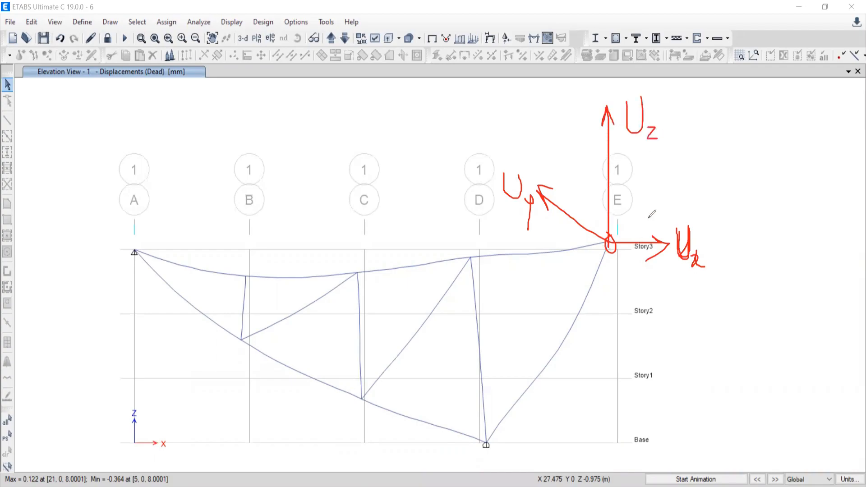
Draw curved rotation arrows labelled Rx, Ry and Rz around the three axes at grid E, and clear all annotations.
mouse_move(648, 217)
mouse_down()
mouse_move(624, 270)
mouse_move(625, 310)
mouse_move(640, 297)
mouse_up()
click(649, 176)
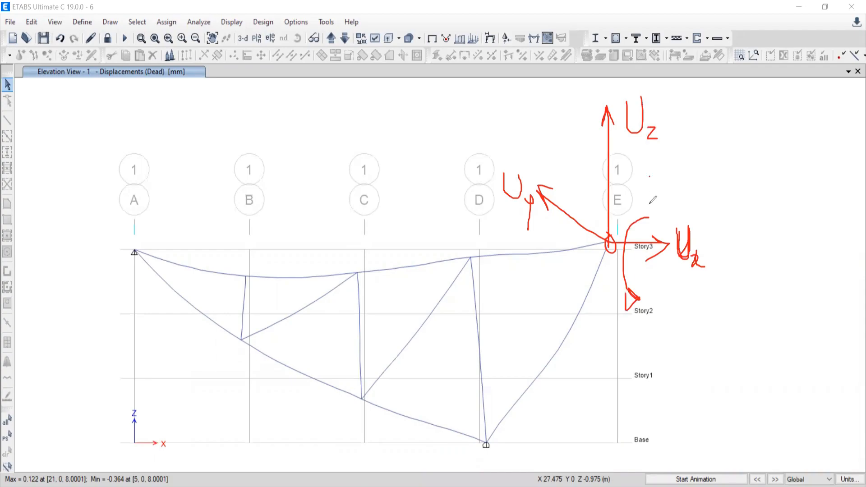
mouse_move(649, 177)
mouse_down()
mouse_move(650, 204)
mouse_move(651, 192)
mouse_move(694, 206)
mouse_up()
mouse_move(573, 194)
mouse_down()
mouse_move(555, 216)
mouse_move(567, 244)
mouse_move(553, 244)
mouse_move(528, 301)
mouse_up()
drag(530, 266, 532, 289)
drag(533, 288, 547, 301)
mouse_move(555, 298)
mouse_down()
mouse_move(559, 329)
mouse_move(540, 323)
mouse_up()
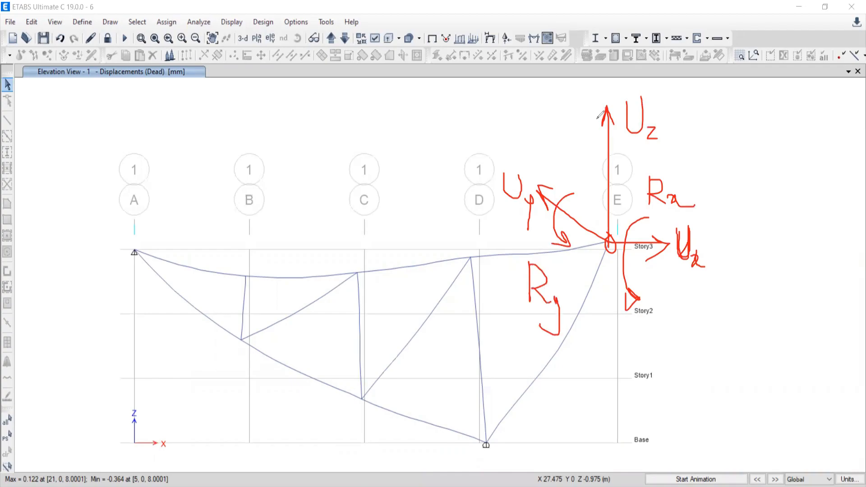
mouse_move(601, 133)
mouse_down()
mouse_move(634, 171)
mouse_move(617, 188)
mouse_up()
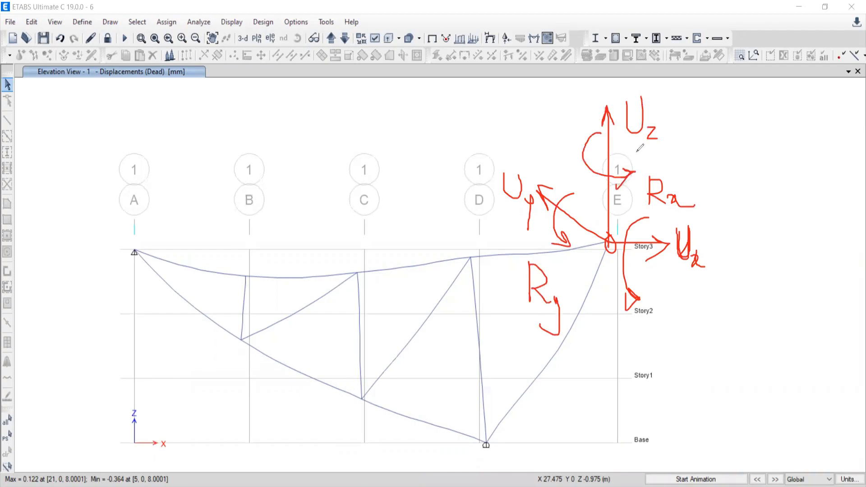
mouse_move(631, 149)
mouse_down()
mouse_move(628, 171)
mouse_move(648, 179)
mouse_move(661, 172)
mouse_up()
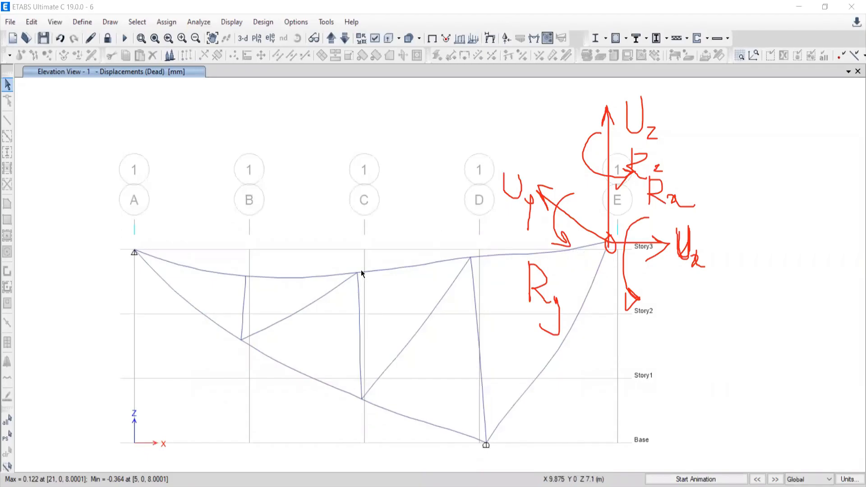
mouse_move(240, 344)
key(Escape)
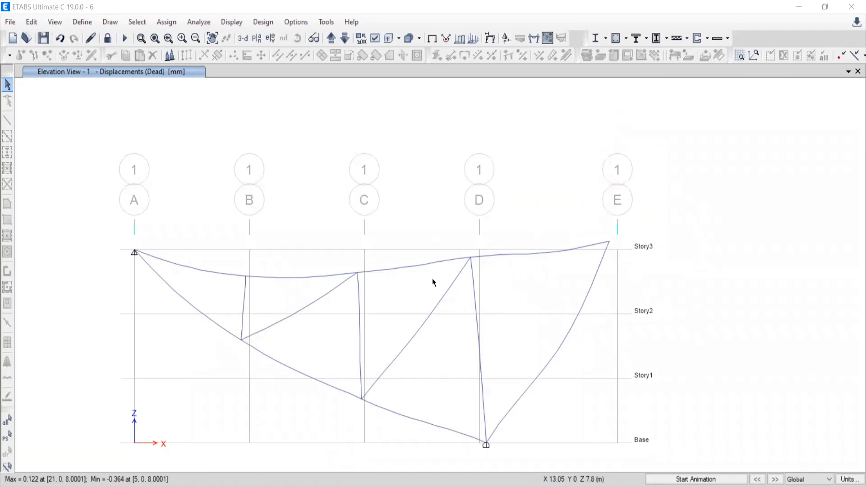
Switch the truss elevation from the deformed shape to the undeformed shape.
scroll(458, 272, down, 5)
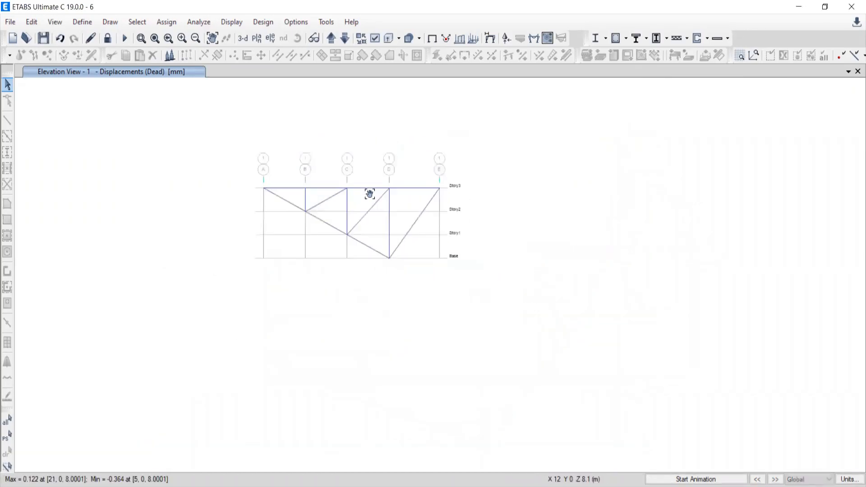
scroll(372, 230, up, 4)
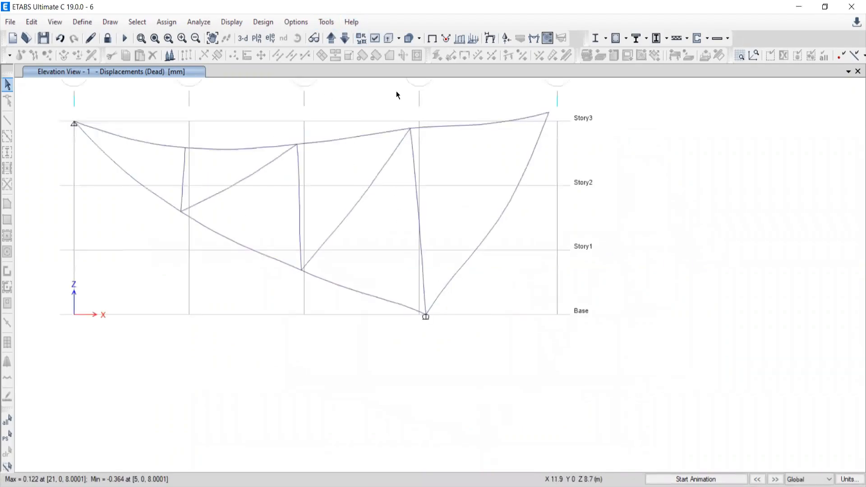
click(231, 22)
click(237, 39)
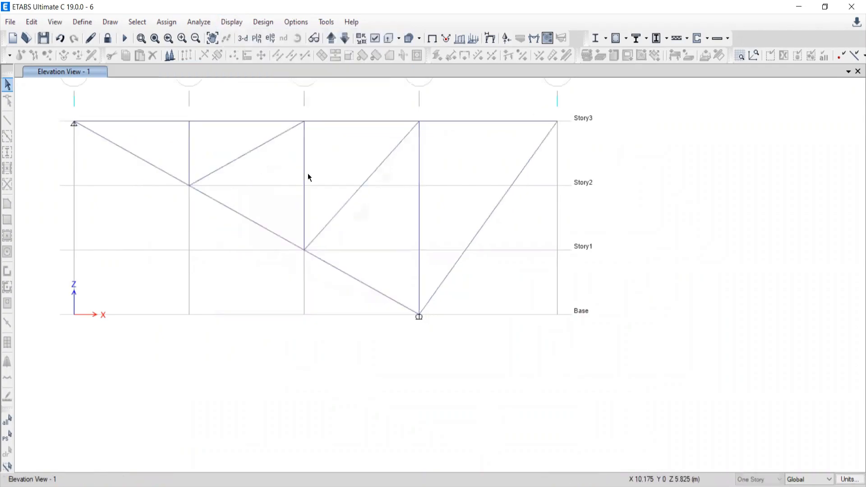
middle_drag(321, 213, 359, 226)
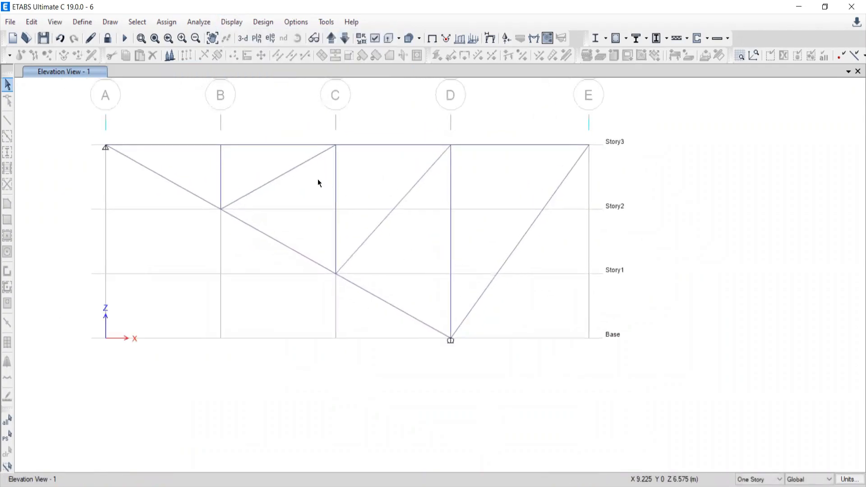
middle_drag(421, 213, 425, 197)
middle_drag(359, 182, 368, 203)
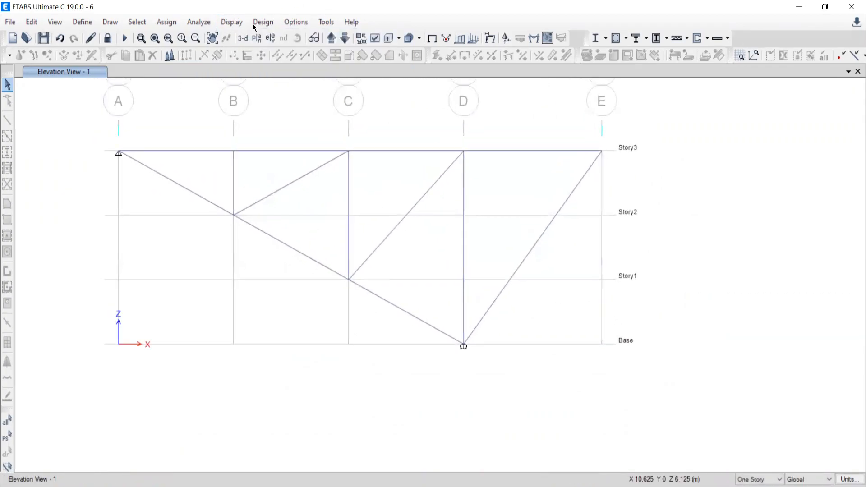
Display the support reactions for the Live load case as arrows, showing the Fz component.
click(230, 22)
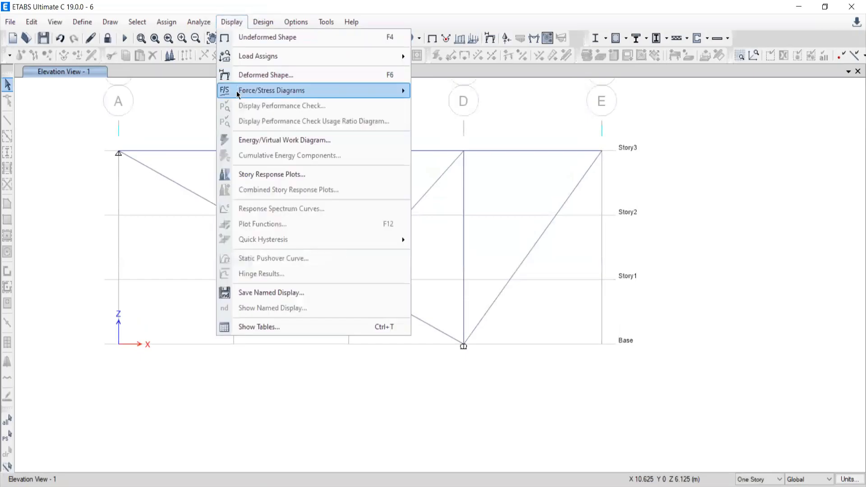
mouse_move(238, 93)
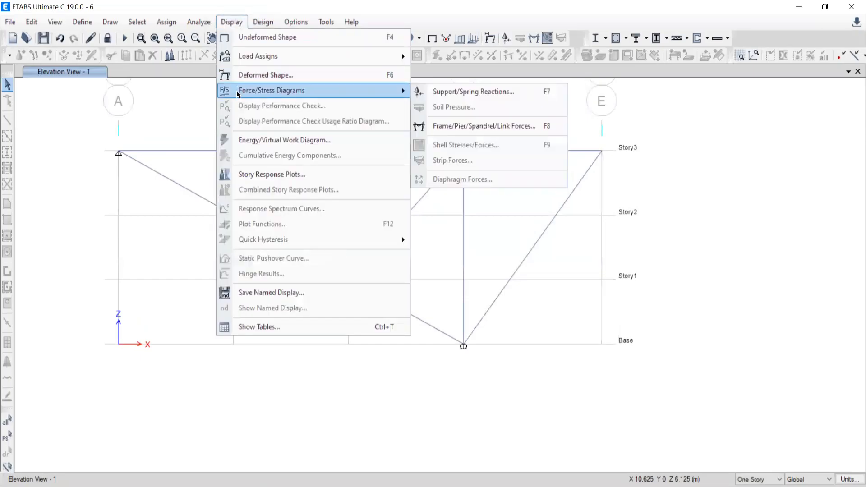
click(446, 92)
click(519, 167)
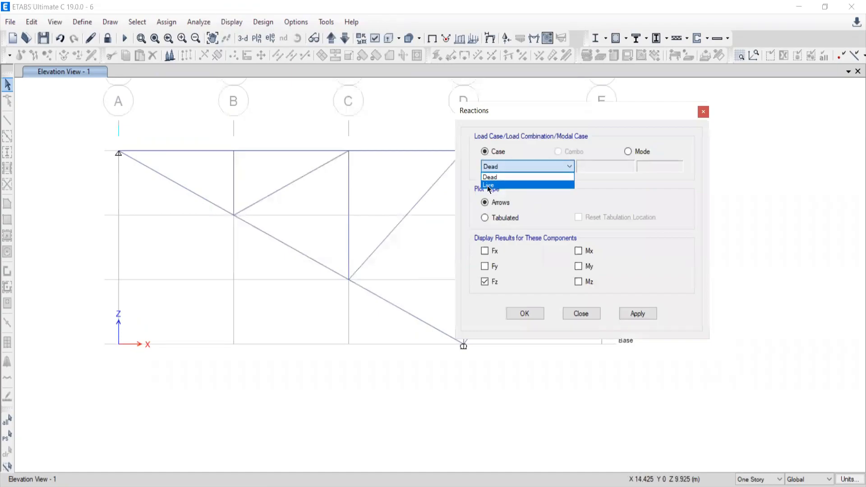
click(495, 180)
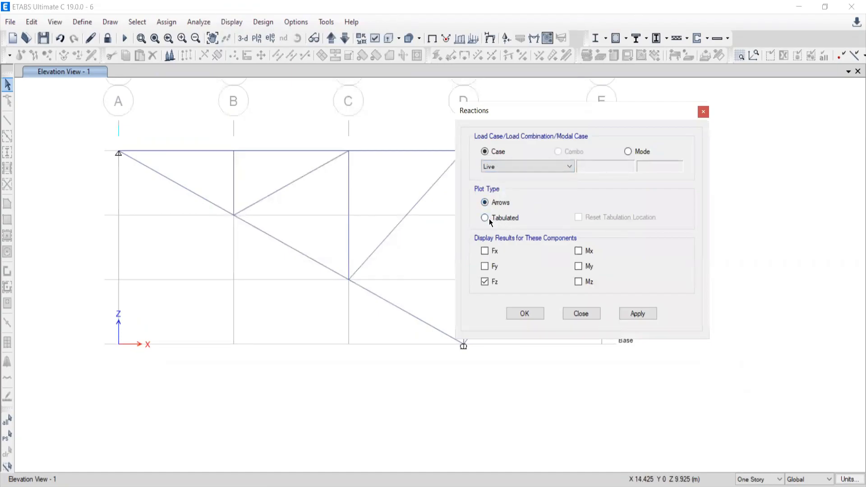
click(645, 314)
click(581, 313)
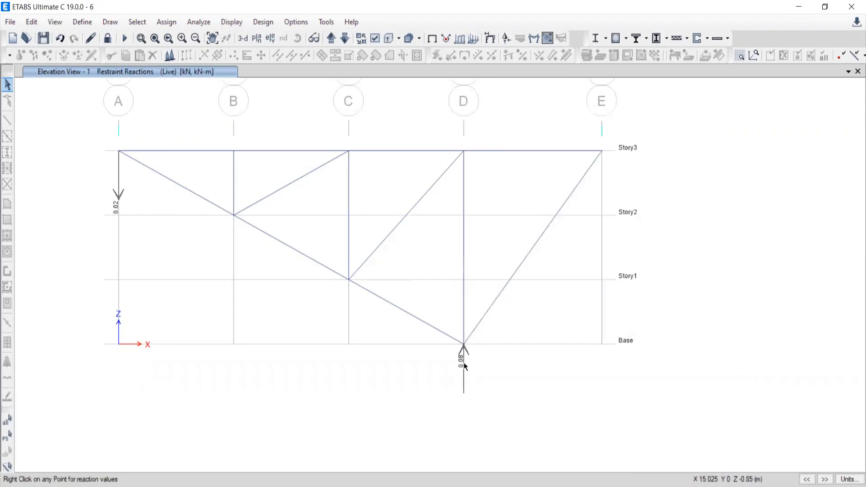
Check the truss problem in the TRUSS AND BEAM EXAMPLE PDF and return to the ETABS model.
click(476, 480)
scroll(575, 261, down, 3)
scroll(576, 263, up, 3)
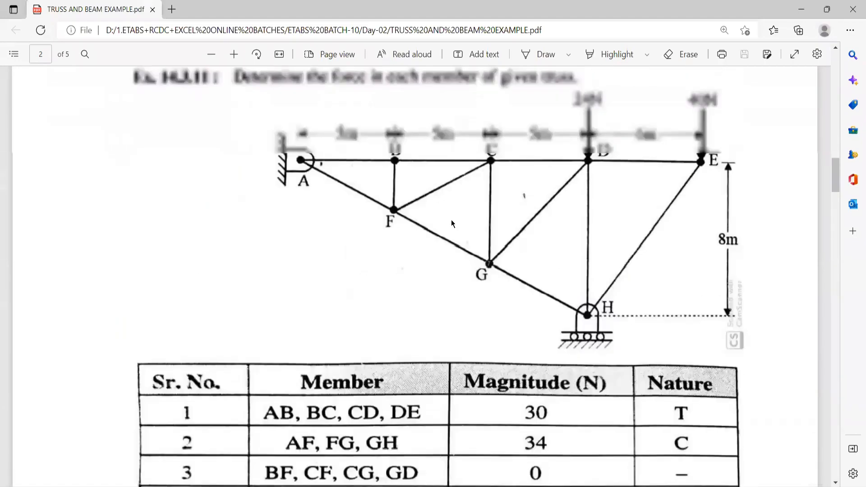
key(alt+Tab)
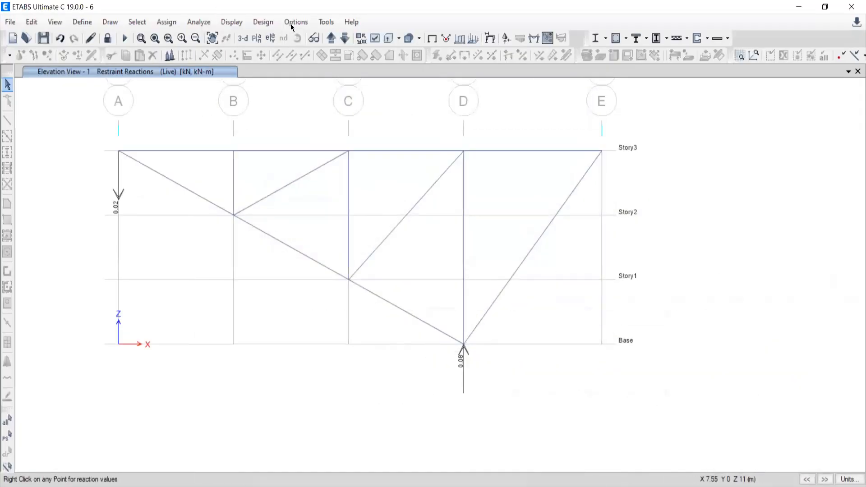
Display the filled axial force diagram of the frames for the Live load case and inspect the top-chord member between grids A and B.
click(231, 21)
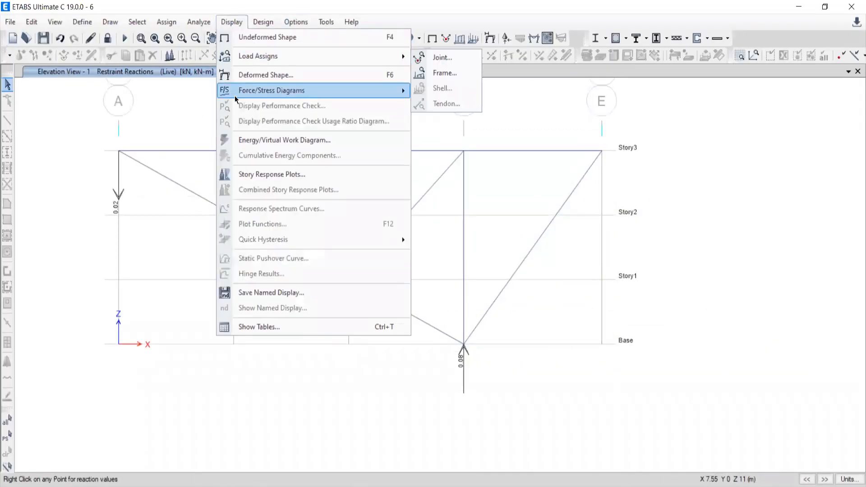
mouse_move(284, 94)
click(439, 125)
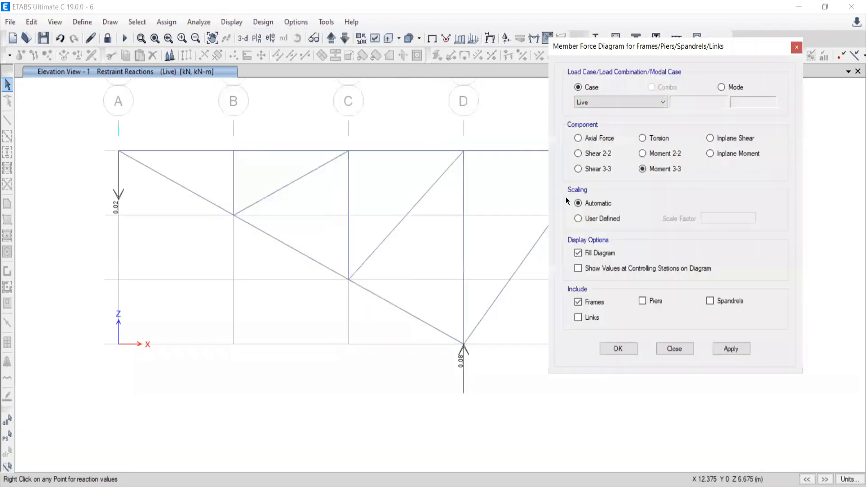
click(578, 138)
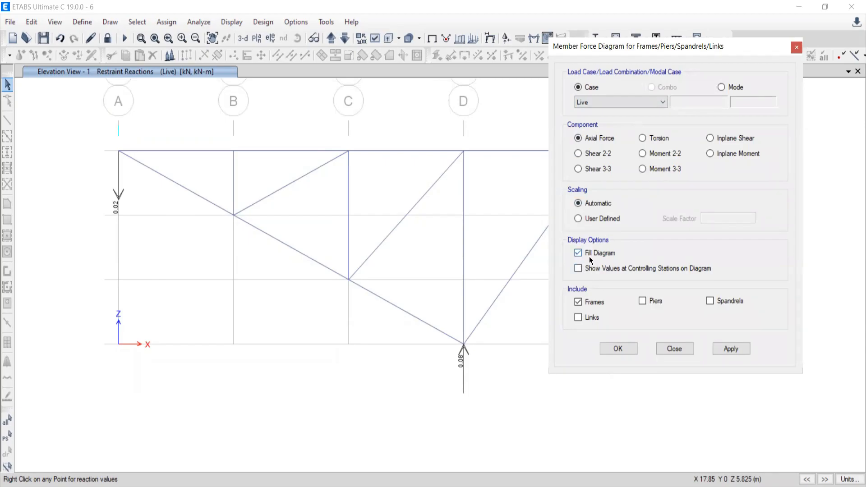
click(715, 349)
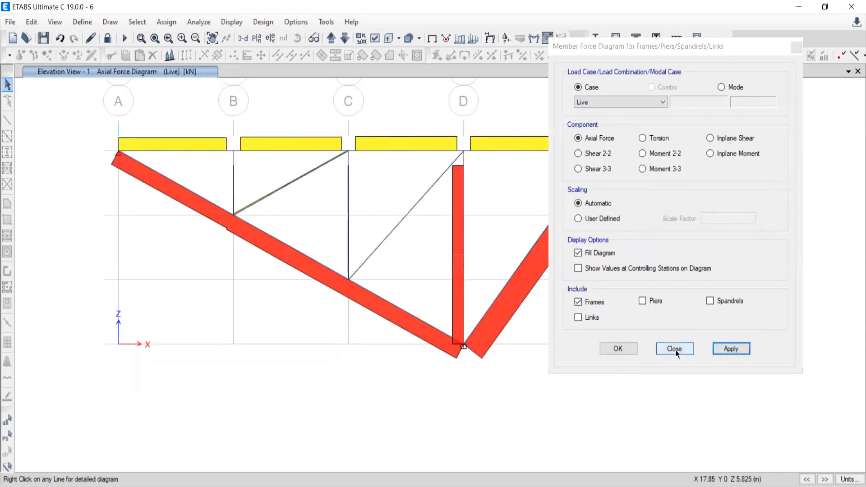
click(674, 349)
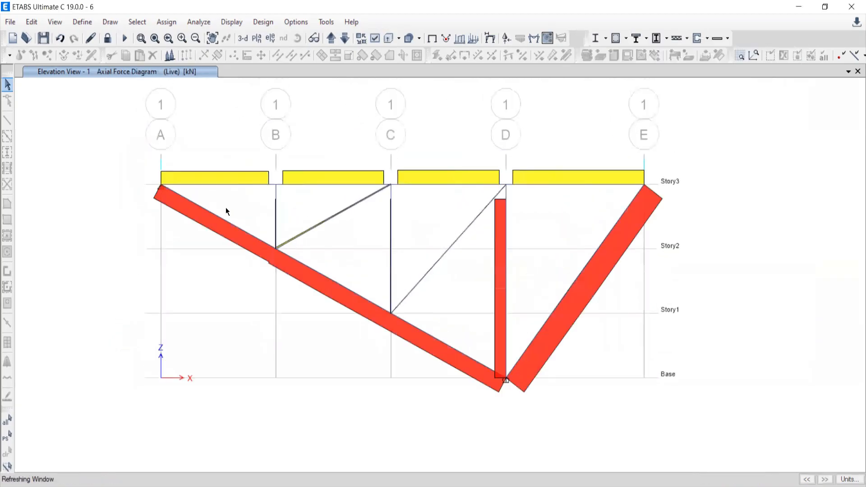
mouse_move(214, 184)
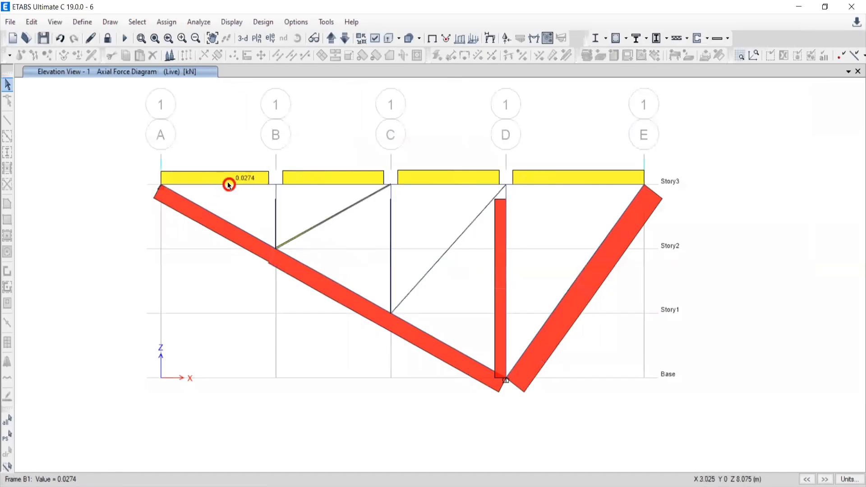
Show the values at controlling stations on the Live axial force diagram.
click(231, 22)
mouse_move(236, 89)
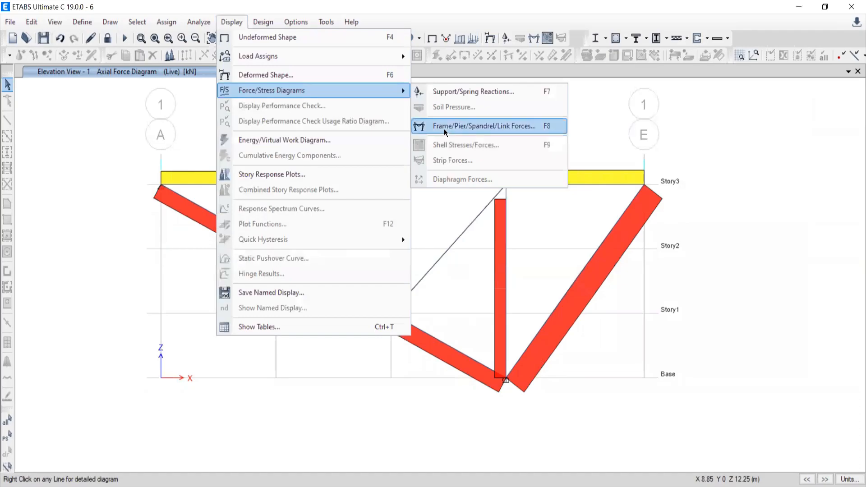
click(444, 126)
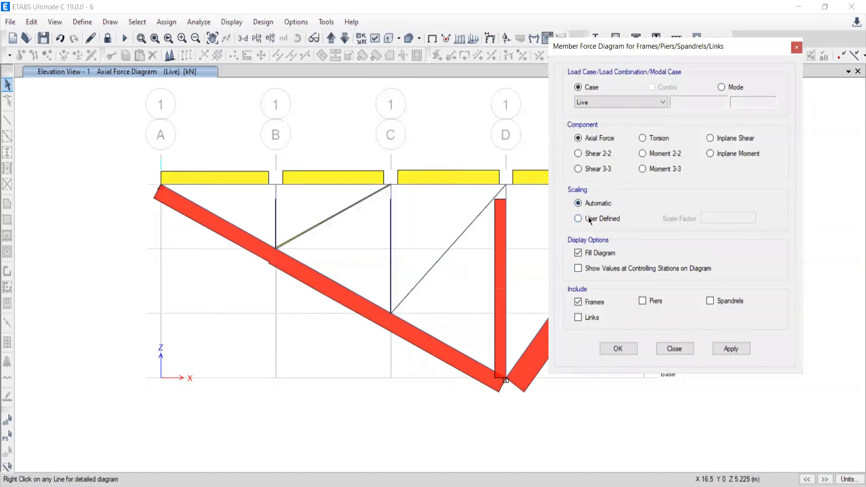
click(582, 270)
click(728, 347)
click(618, 349)
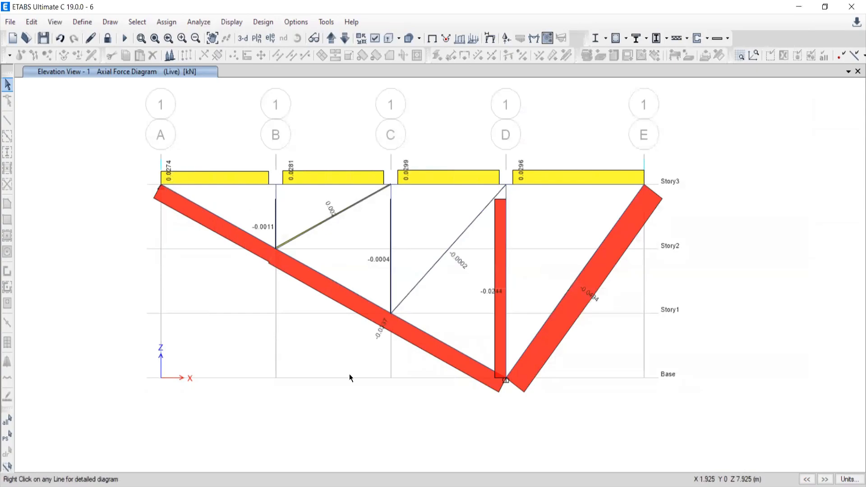
Review the member force table of Ex. 14.3.11 in the TRUSS AND BEAM EXAMPLE PDF, then return to the ETABS axial force diagram.
mouse_move(490, 486)
click(490, 451)
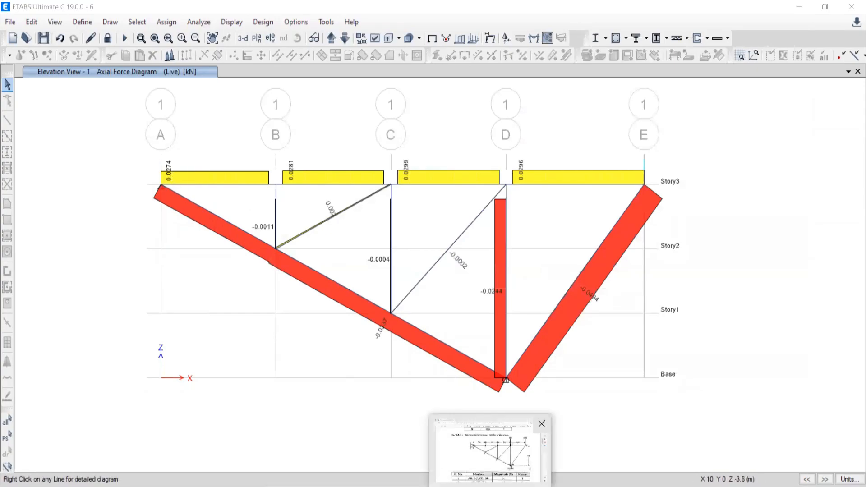
scroll(367, 308, down, 4)
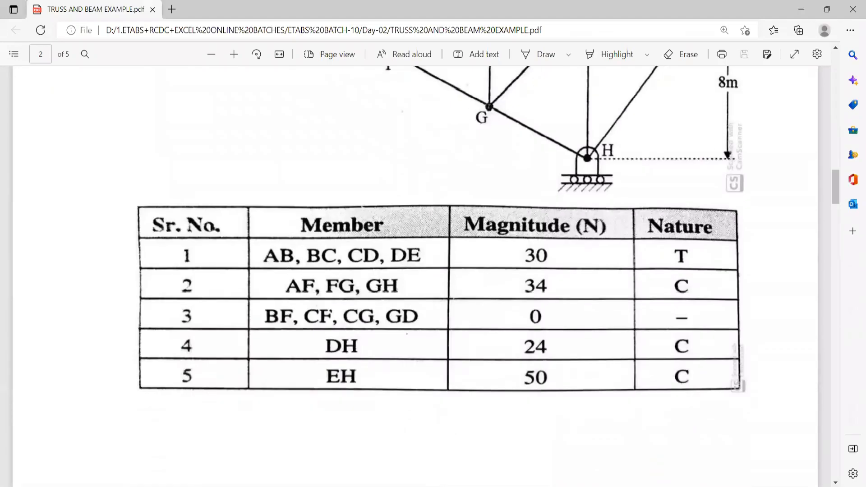
key(alt+Tab)
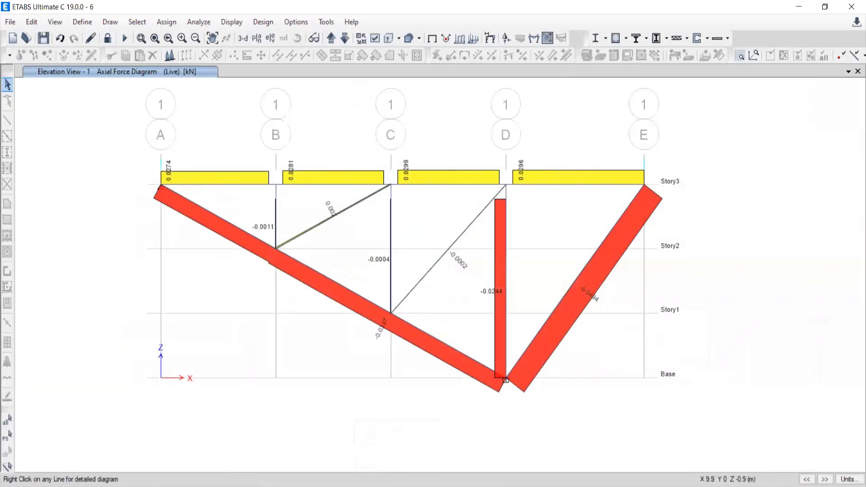
key(alt+Tab)
scroll(377, 176, up, 4)
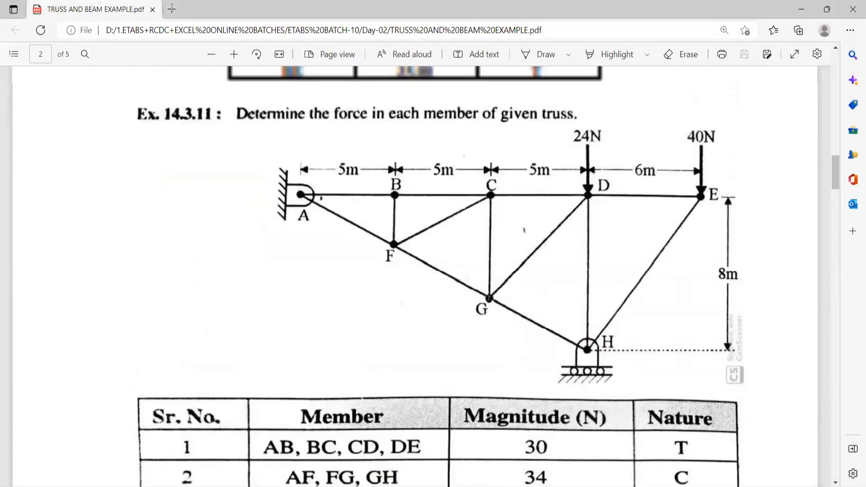
click(212, 54)
click(212, 54)
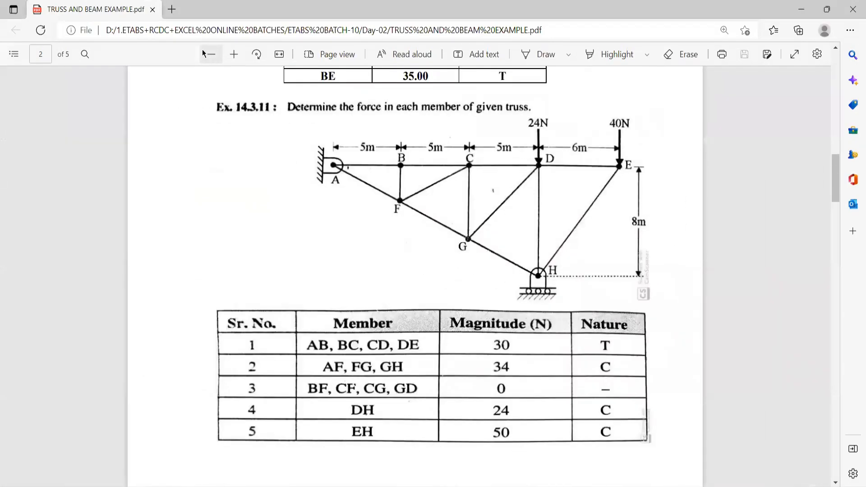
click(206, 54)
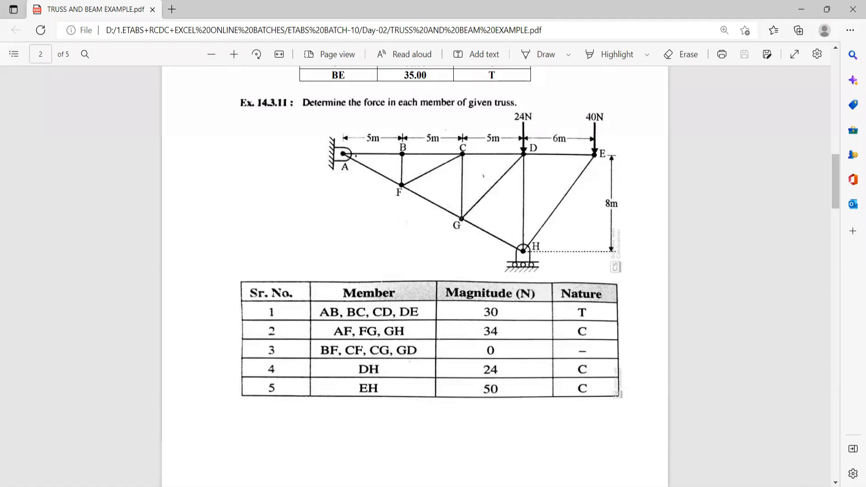
key(alt+Tab)
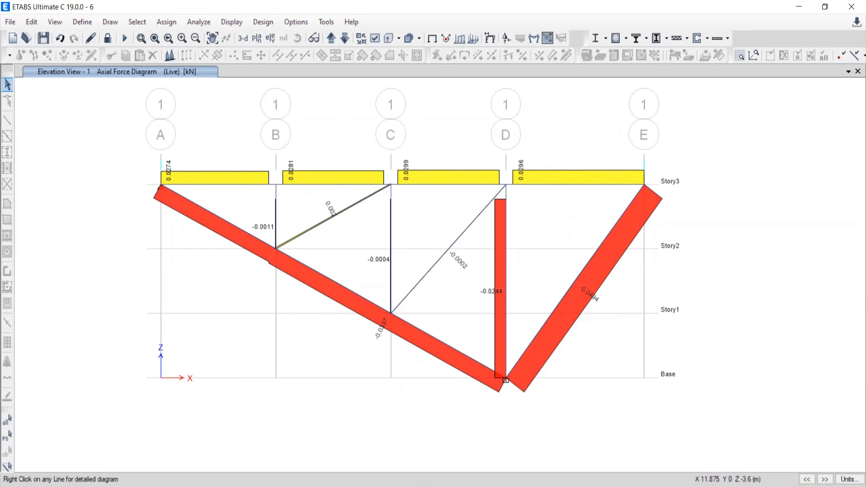
mouse_move(490, 486)
Inspect the Live axial force on the sloping bottom-chord member between grids B and C.
click(329, 280)
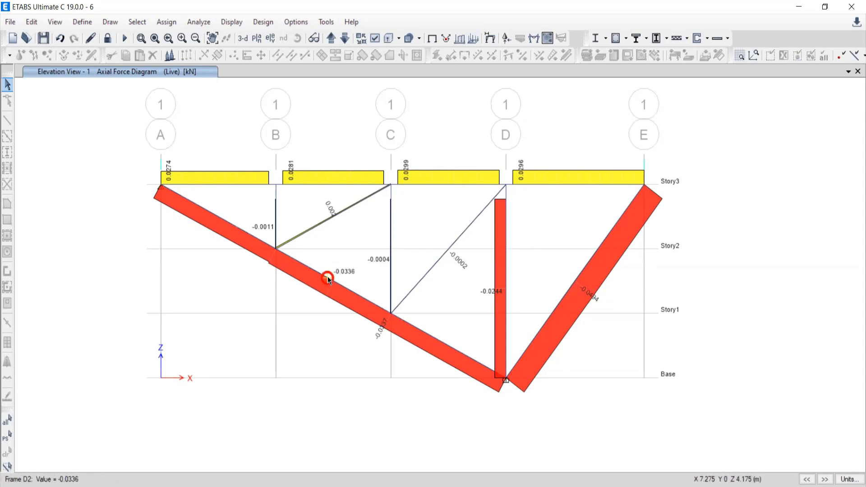
scroll(319, 277, up, 3)
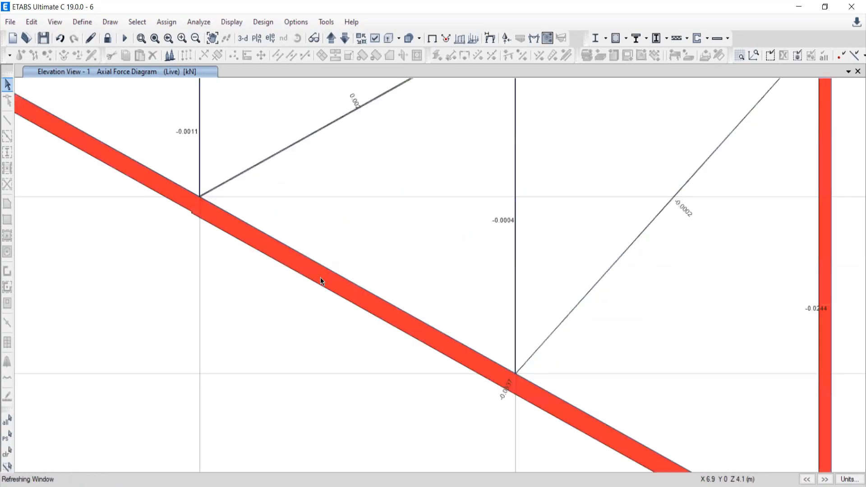
scroll(321, 282, down, 6)
scroll(323, 283, up, 3)
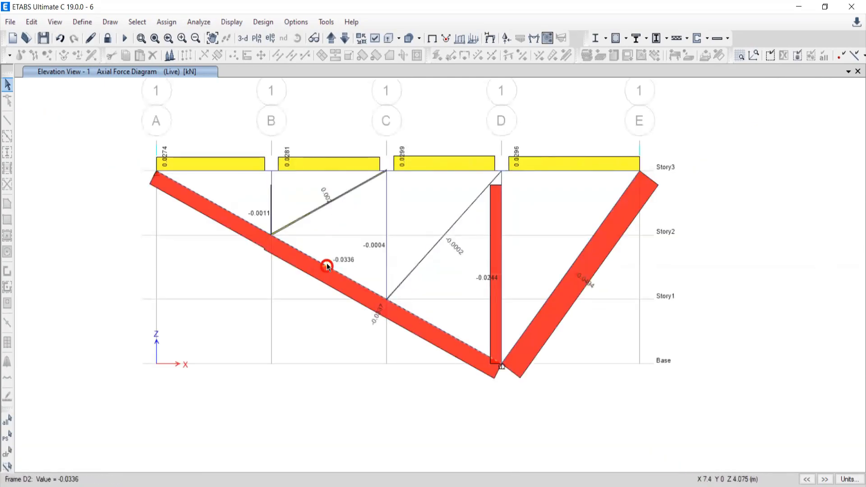
click(327, 264)
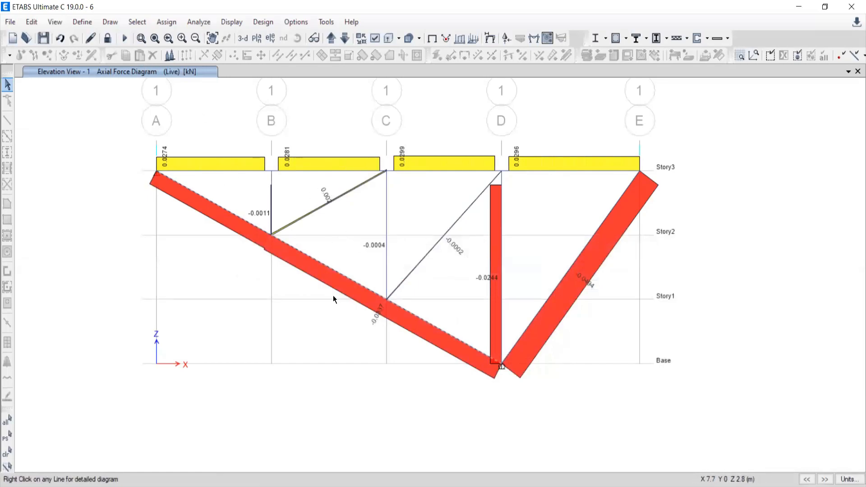
Unlock the model and divide the sloping bottom chord at its joints on grids B and C, breaking at intersections with selected frames and joints.
click(106, 41)
key(Return)
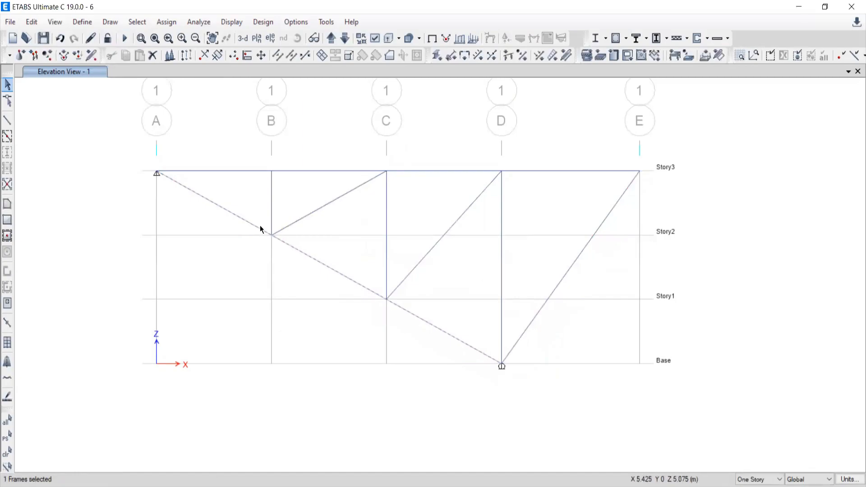
click(270, 236)
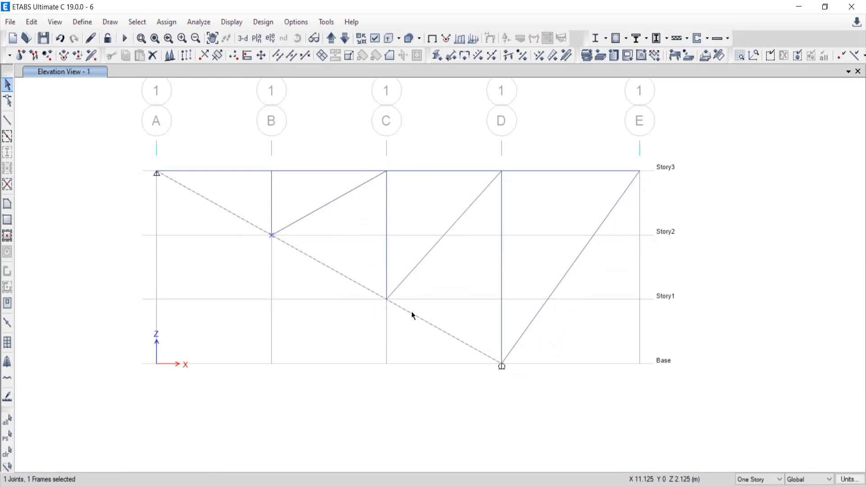
drag(366, 274, 411, 325)
click(34, 26)
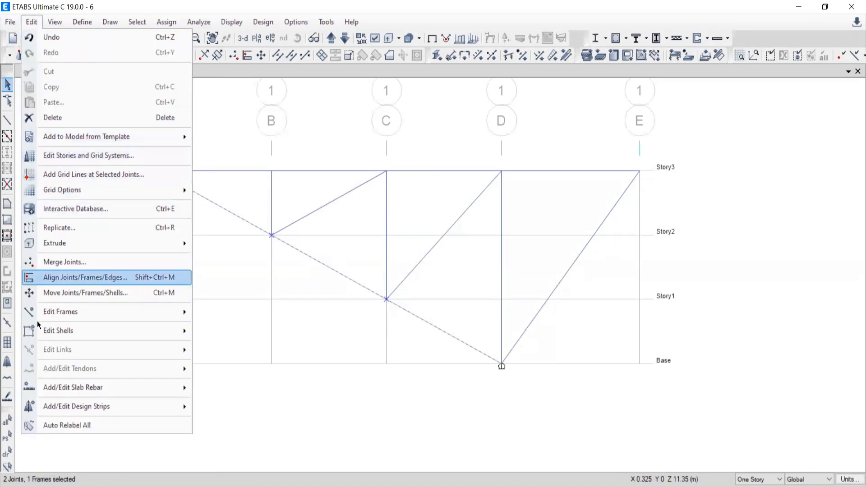
mouse_move(77, 312)
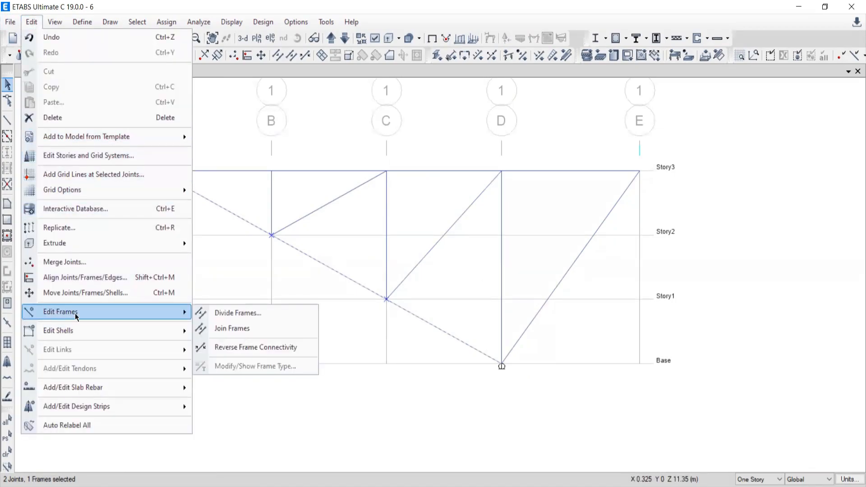
click(233, 318)
click(368, 248)
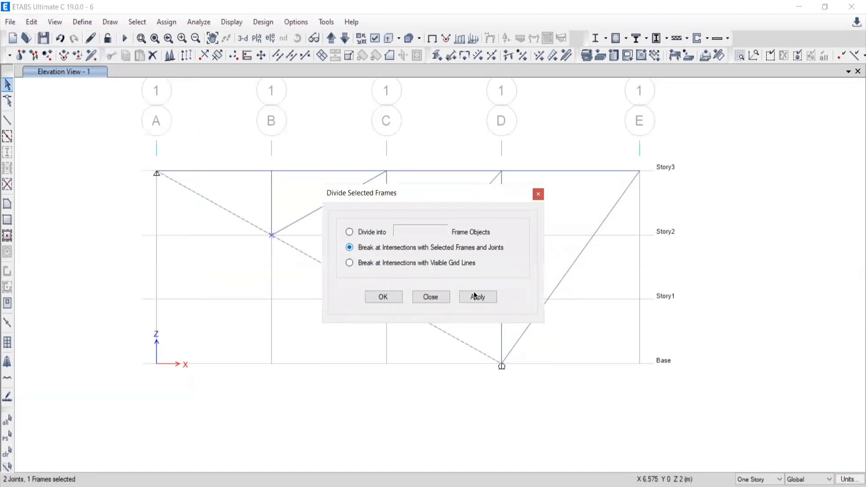
drag(440, 194, 464, 34)
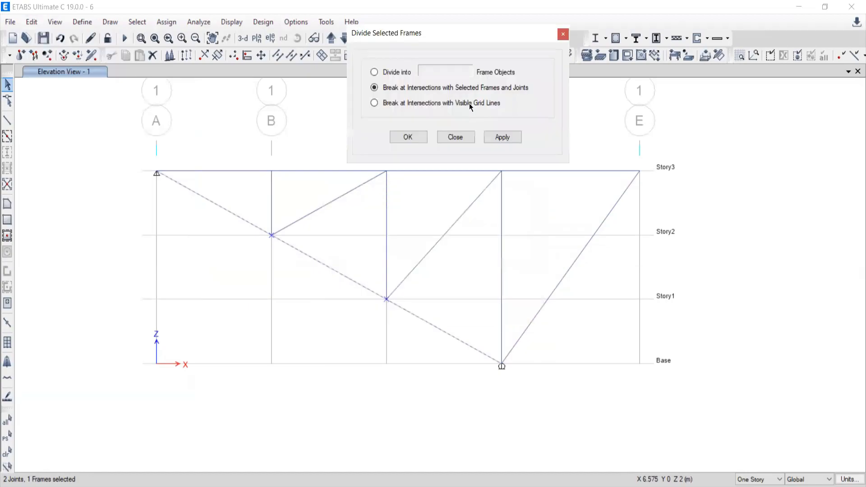
click(502, 137)
Check the divided bottom chord by selecting each segment, then clear the selection and finish dividing frames.
click(327, 266)
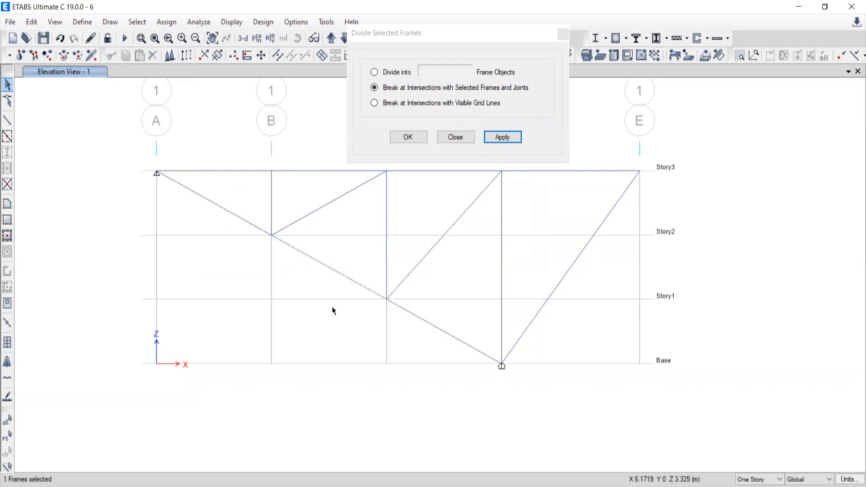
click(439, 328)
click(243, 219)
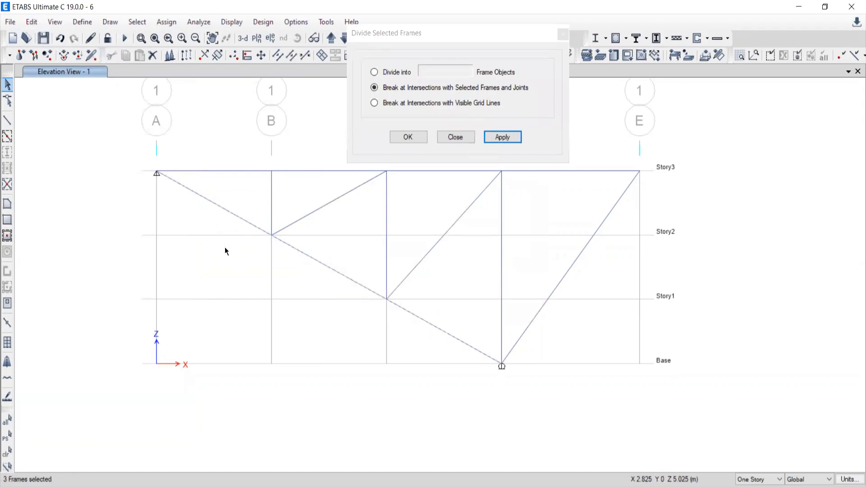
click(8, 452)
middle_drag(380, 298, 347, 322)
click(453, 137)
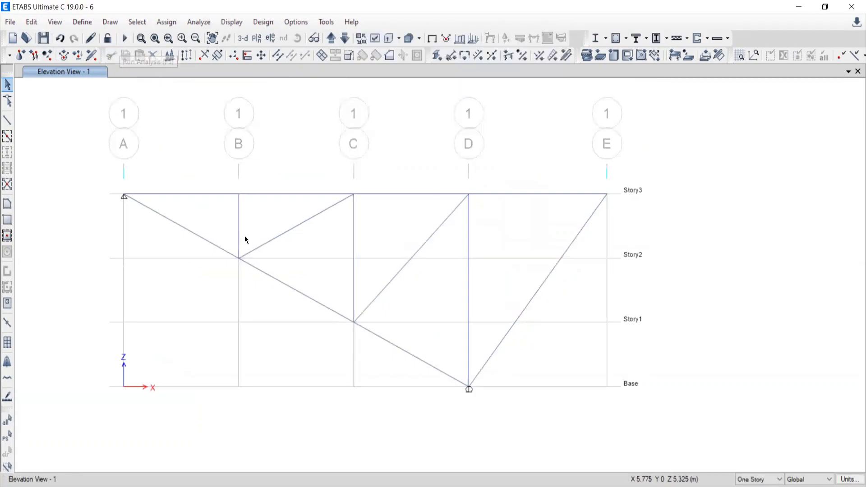
Select all the truss members, including the top chord, the bottom-chord segments, verticals and diagonals.
middle_drag(261, 280, 303, 258)
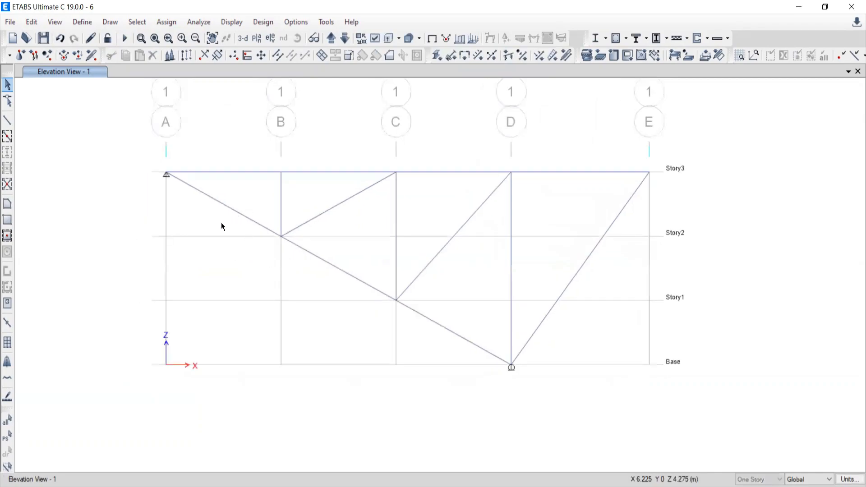
click(229, 207)
click(313, 172)
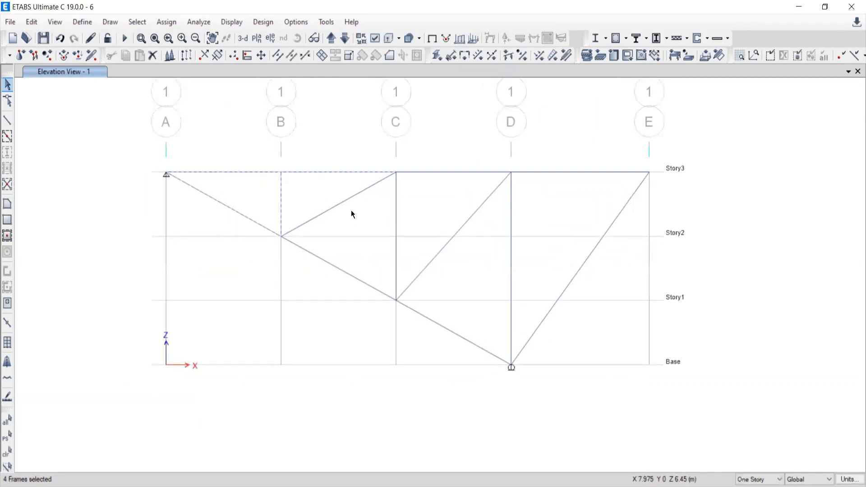
click(342, 203)
click(349, 274)
click(396, 220)
drag(528, 229, 464, 268)
drag(584, 279, 536, 301)
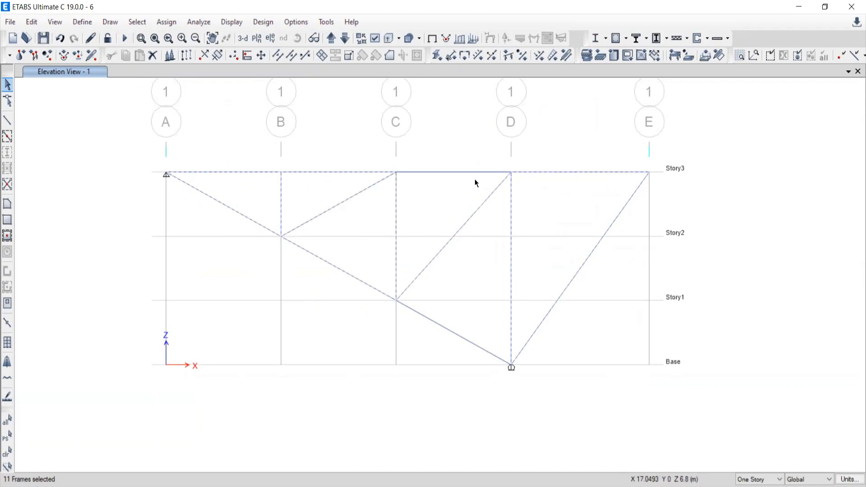
click(440, 324)
Release Moment 22 (Minor) and Moment 33 (Major) at the start and end of all selected truss members.
middle_drag(374, 358, 348, 323)
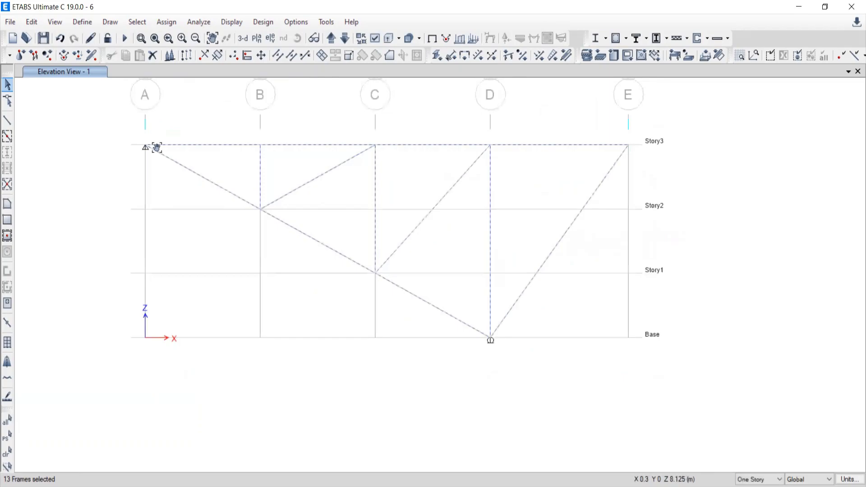
click(167, 22)
mouse_move(203, 53)
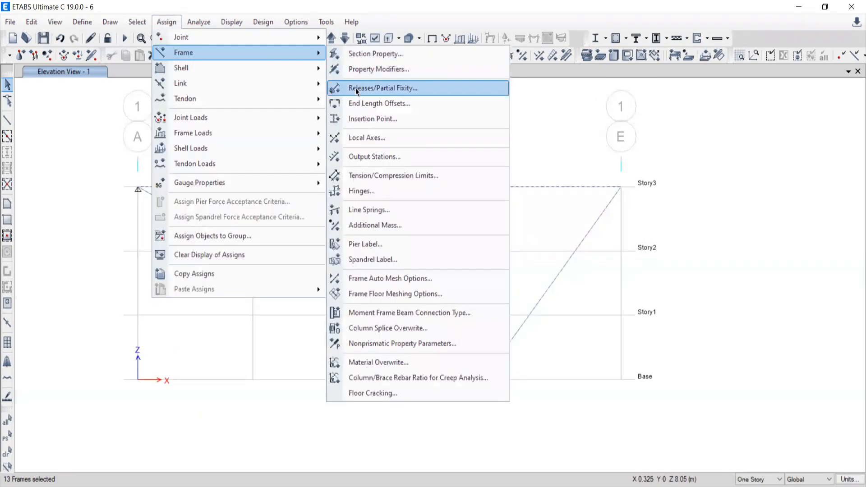
click(382, 88)
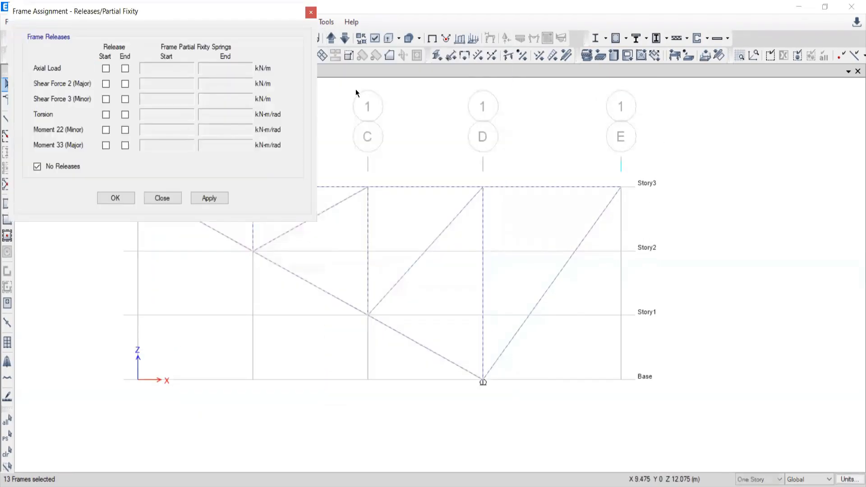
click(105, 130)
click(105, 145)
click(125, 130)
click(125, 145)
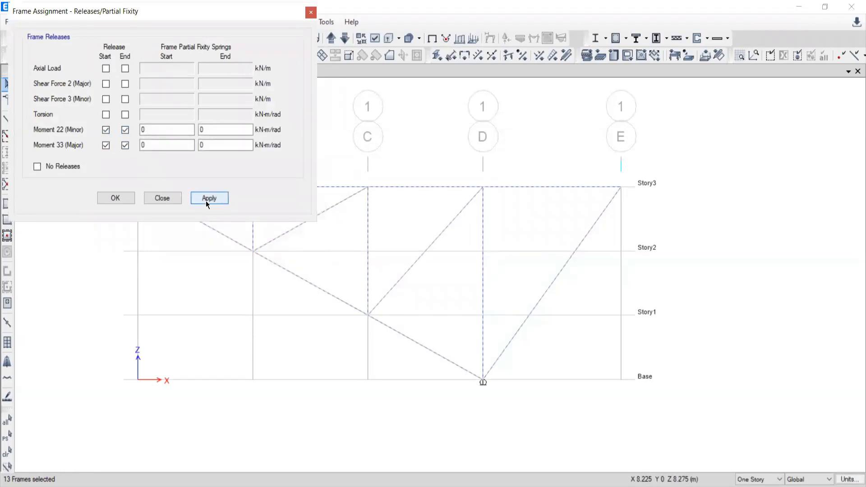
click(206, 201)
click(162, 198)
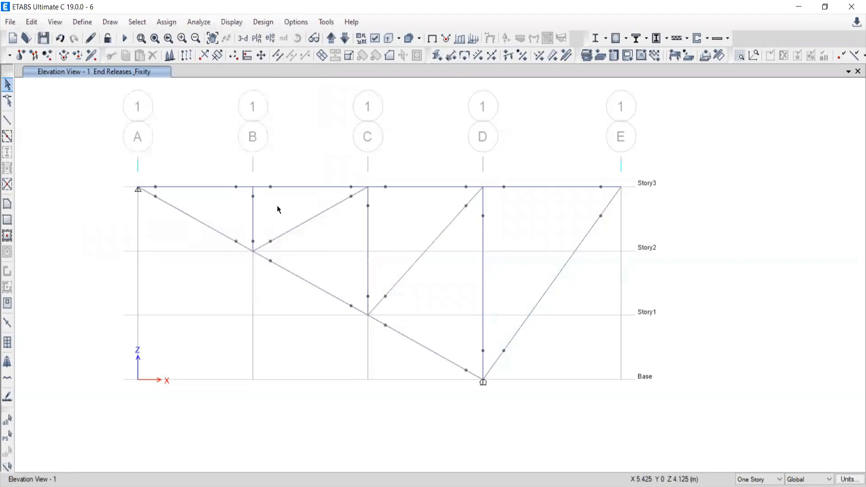
Run the analysis, dismiss its messages, and briefly animate the displaced shape for the Dead load case.
click(125, 40)
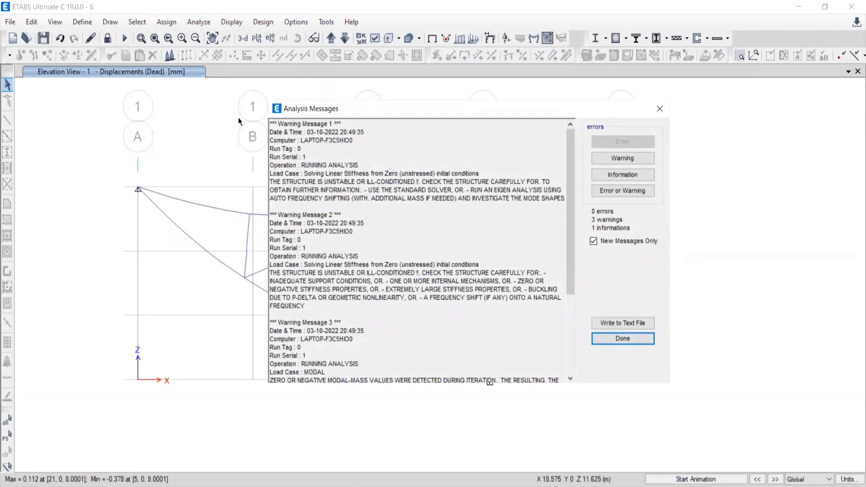
drag(562, 106, 175, 82)
click(267, 89)
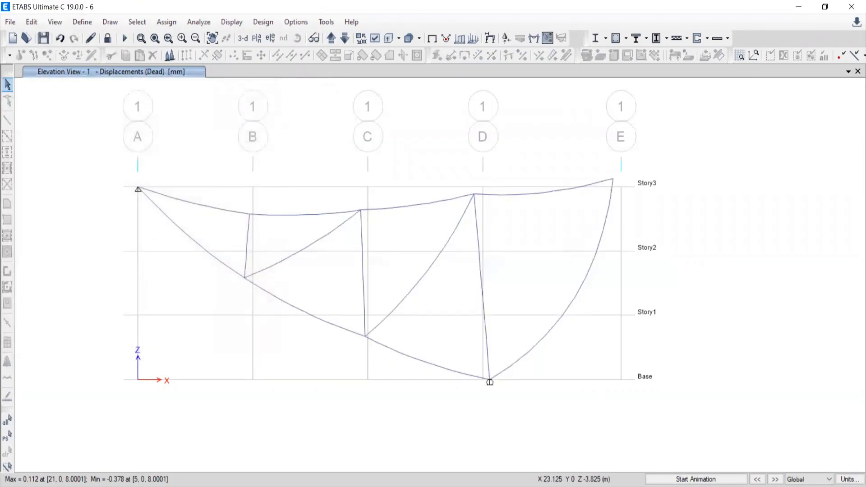
click(680, 479)
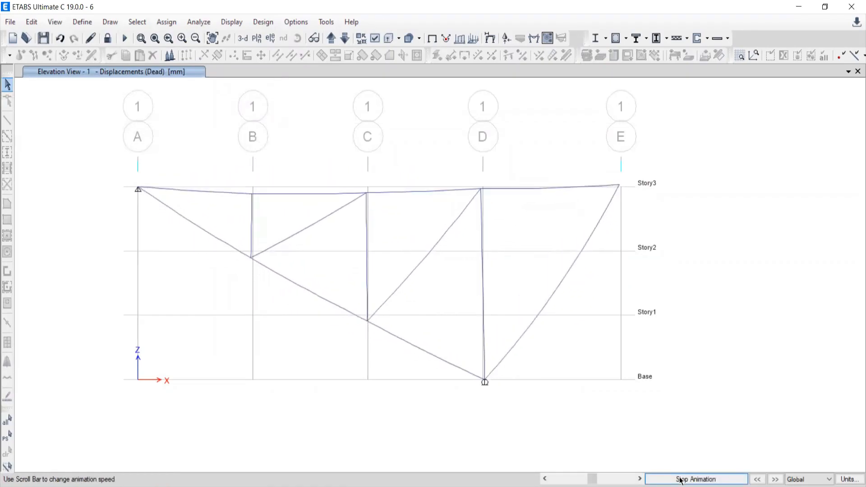
click(681, 479)
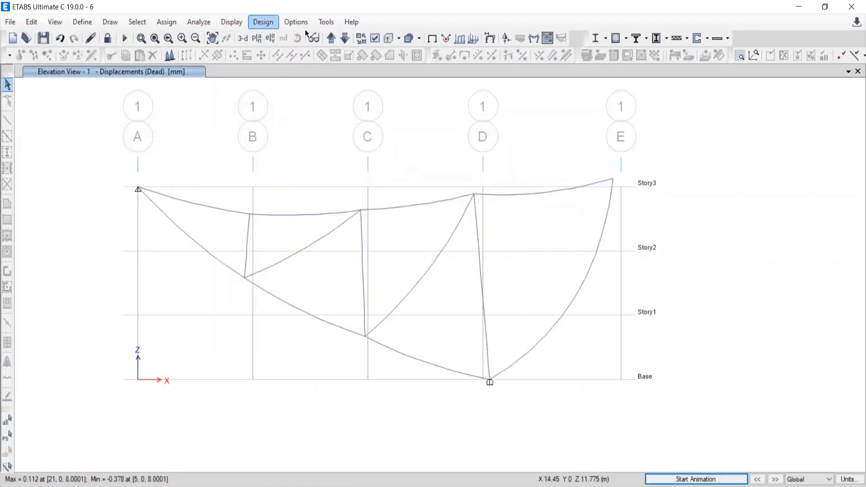
Display the filled axial force diagram of the frames for the Live load case, with values at controlling stations.
click(231, 22)
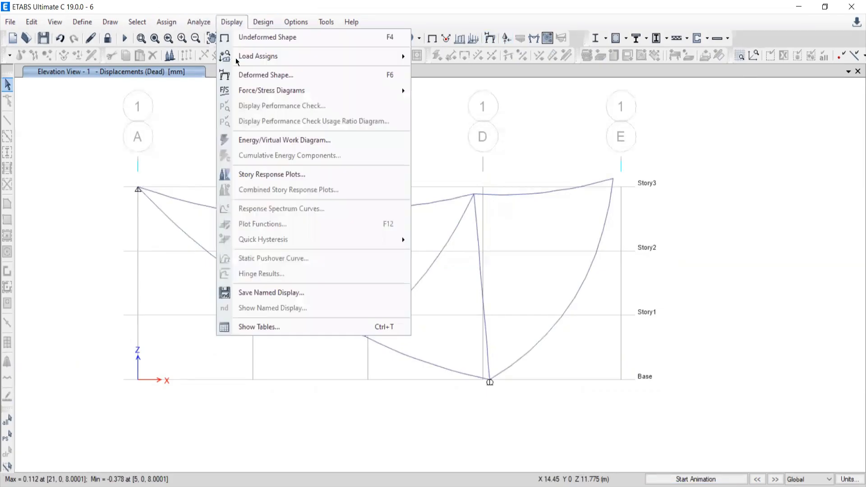
mouse_move(315, 90)
click(478, 126)
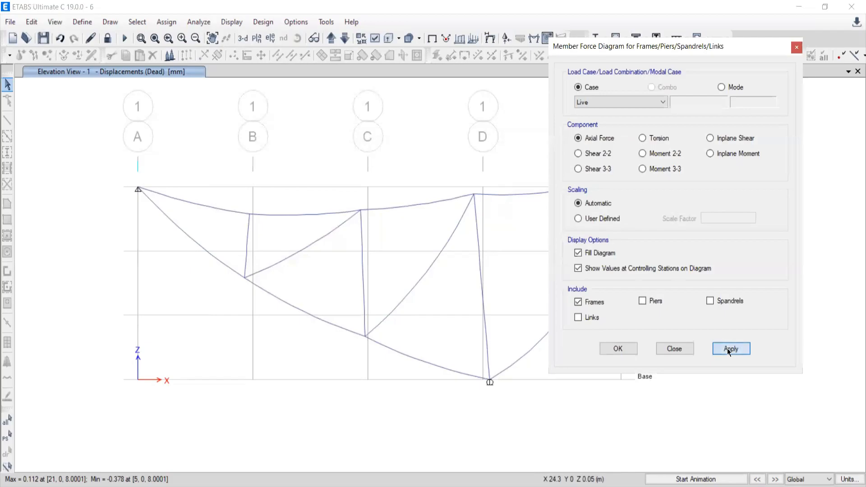
click(726, 348)
click(677, 350)
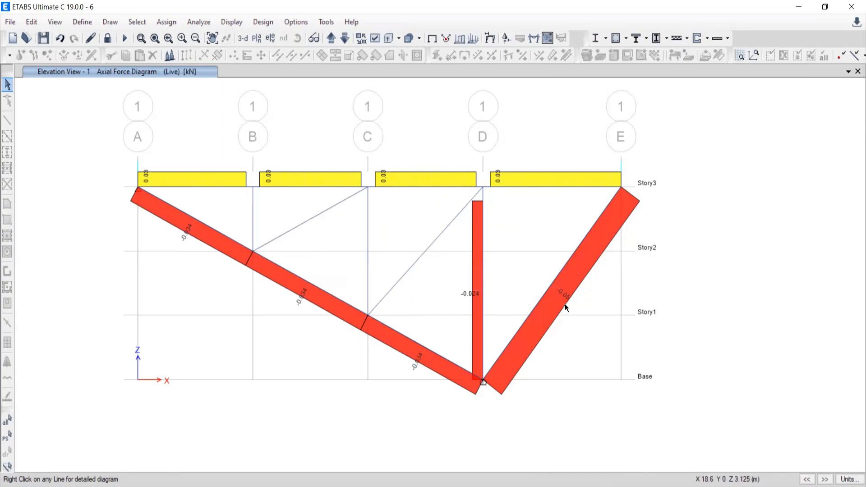
Compare the truss's Live axial forces with the member table of Ex. 14.3.11 in the PDF, selecting the zero-force verticals and diagonals.
click(418, 486)
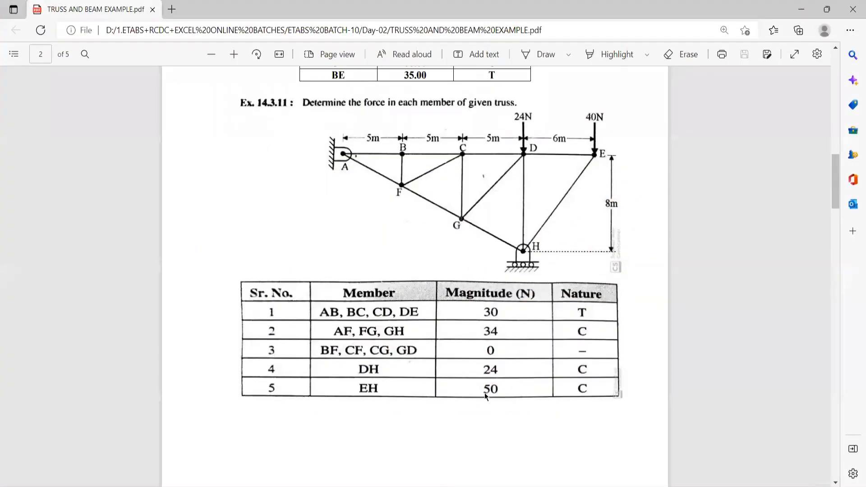
click(455, 486)
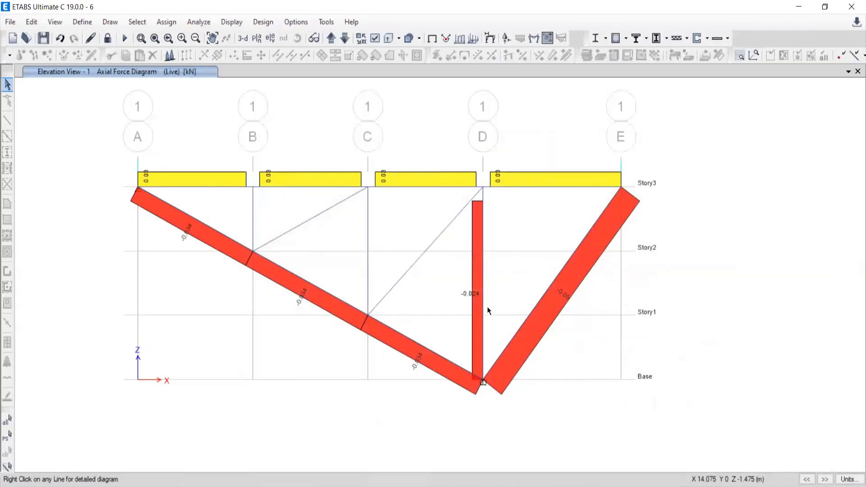
click(411, 266)
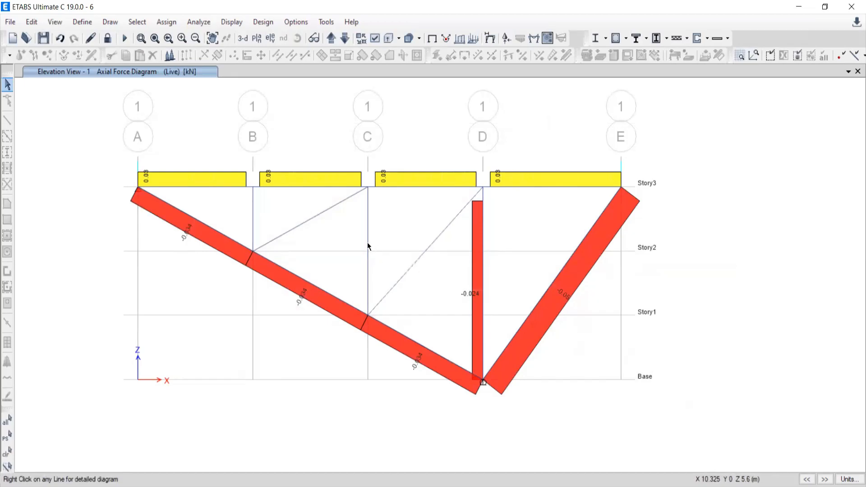
click(367, 244)
click(307, 217)
click(253, 210)
click(483, 486)
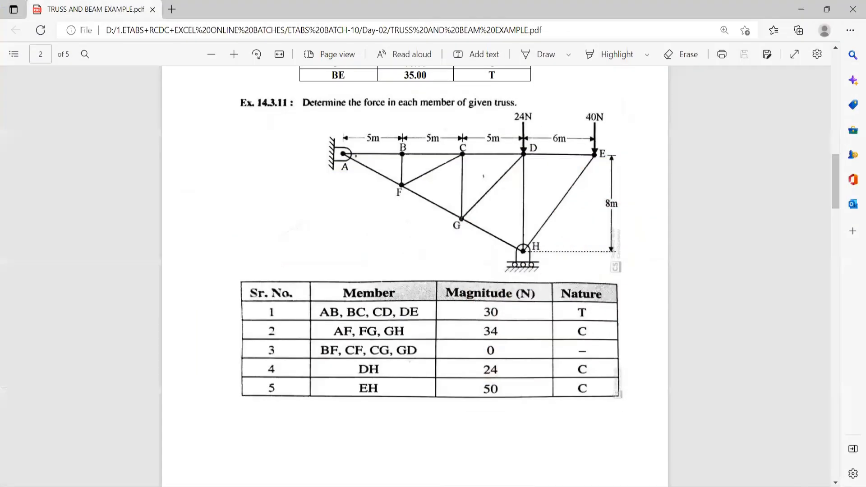
click(536, 486)
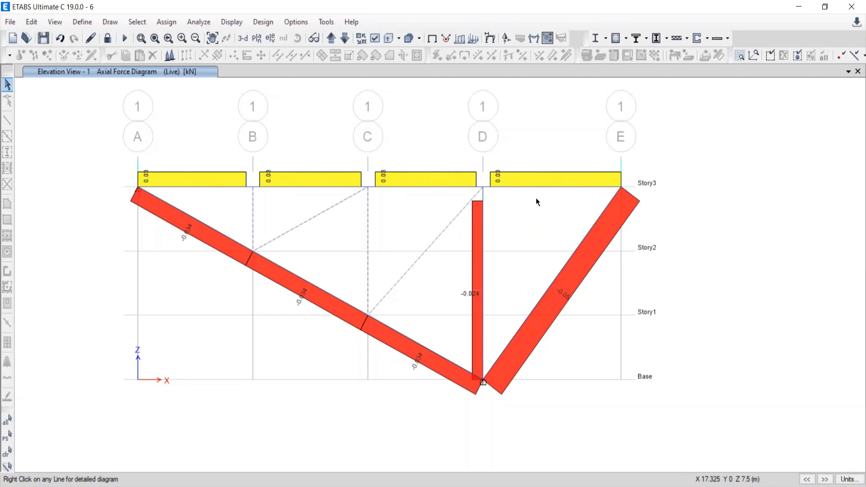
Switch to the PDF and examine cantilever beam Problem 6.1 on page 3 at a larger zoom.
click(487, 483)
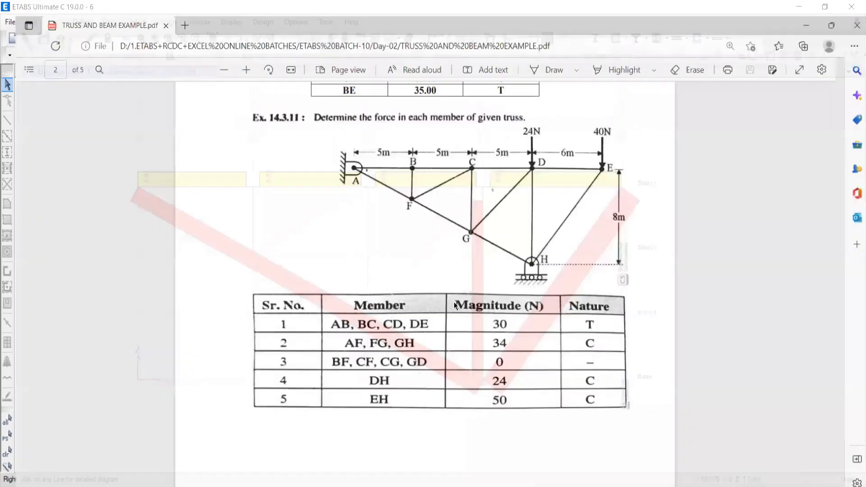
scroll(454, 303, down, 2)
scroll(453, 302, down, 10)
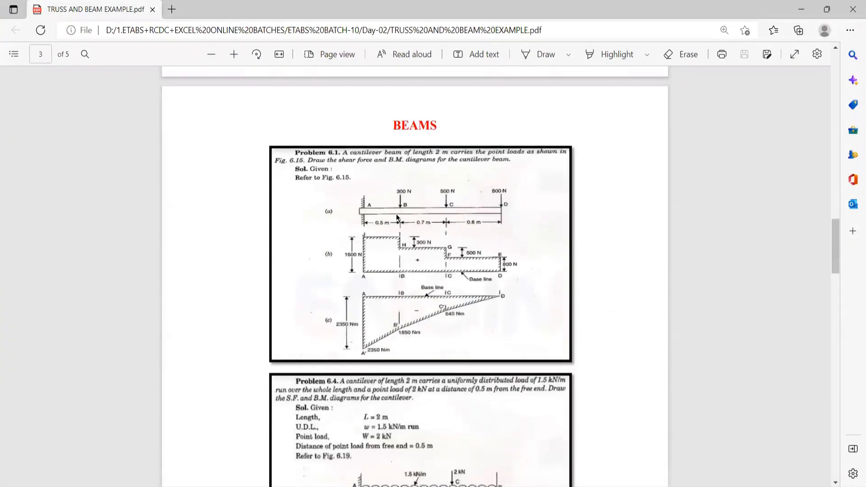
click(234, 54)
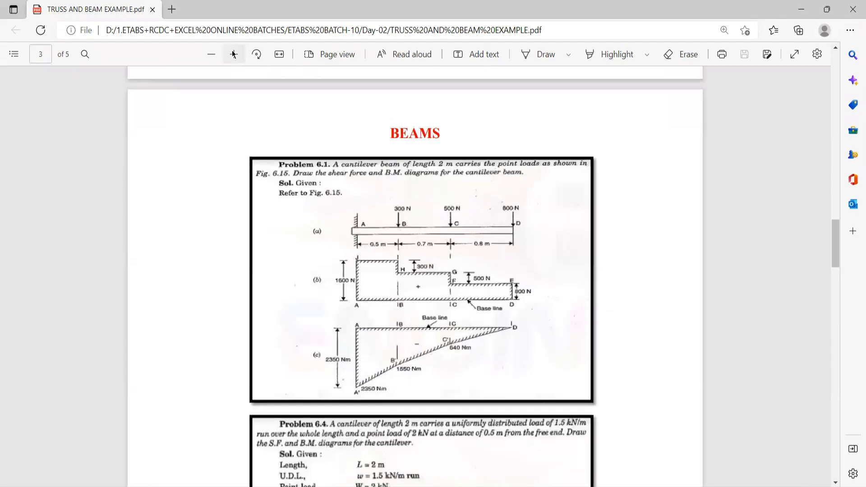
click(234, 54)
scroll(473, 210, down, 3)
scroll(475, 227, up, 2)
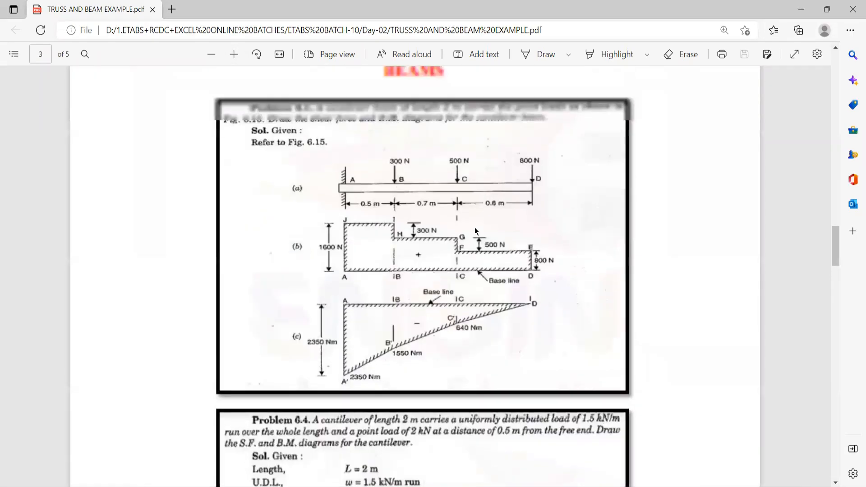
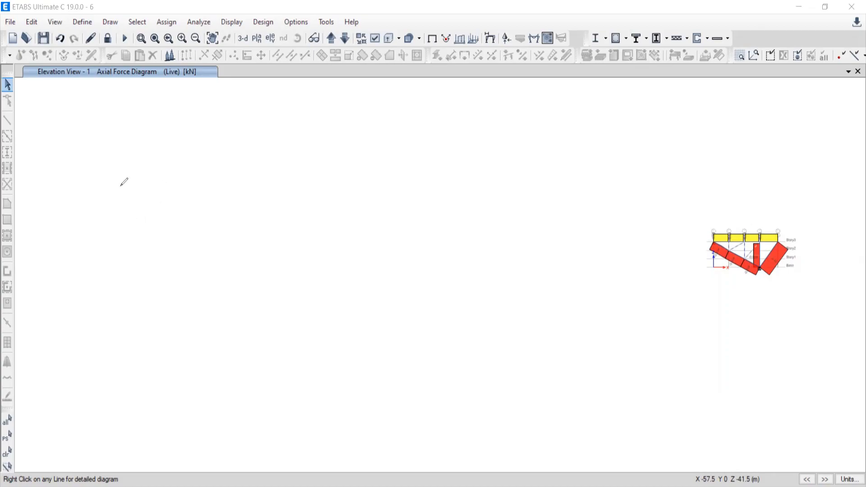
Sketch a freehand three-dimensional rectangular beam with the annotation pen on the empty part of the view.
drag(123, 233, 289, 149)
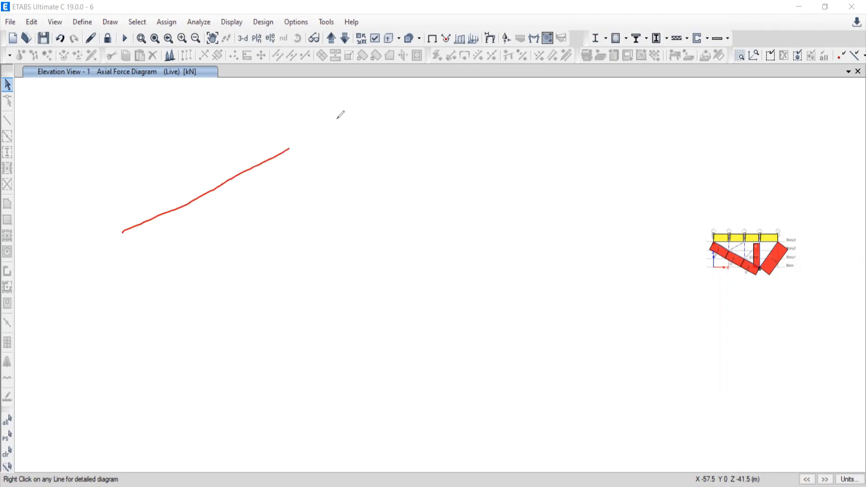
mouse_move(337, 118)
mouse_down()
mouse_move(373, 97)
mouse_move(405, 129)
mouse_move(307, 199)
mouse_move(181, 260)
mouse_up()
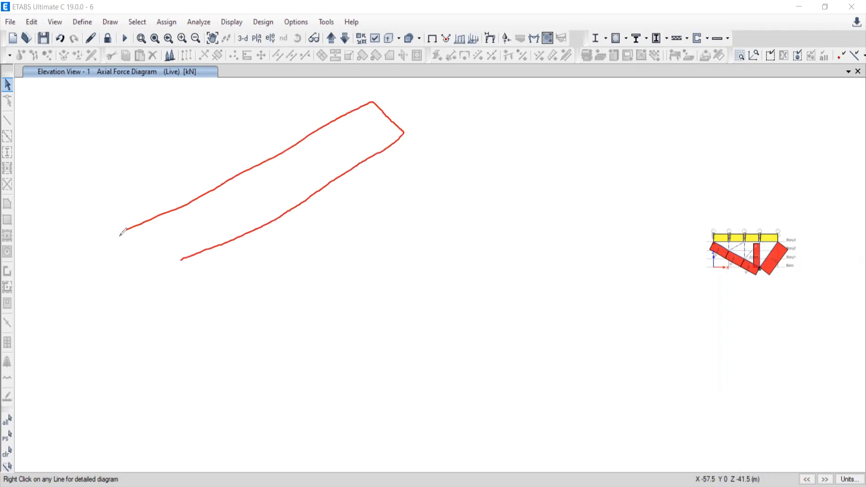
drag(116, 235, 179, 263)
drag(178, 319, 179, 263)
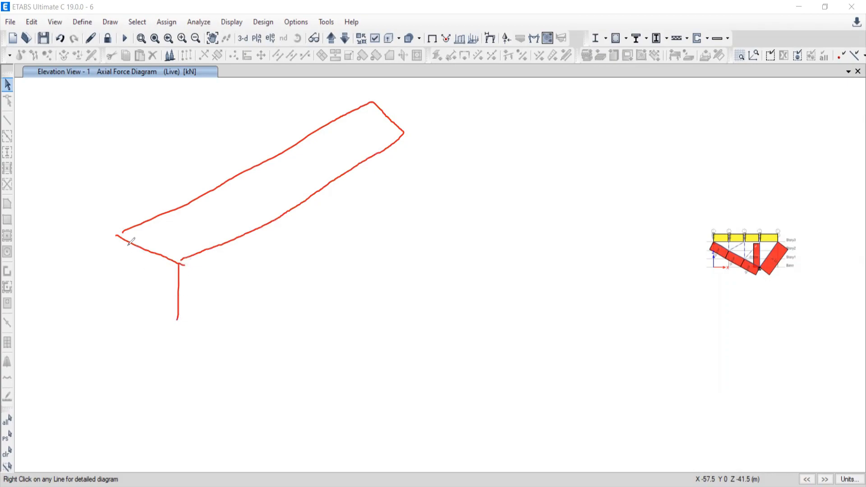
mouse_move(123, 240)
mouse_down()
mouse_move(119, 289)
mouse_move(178, 319)
mouse_up()
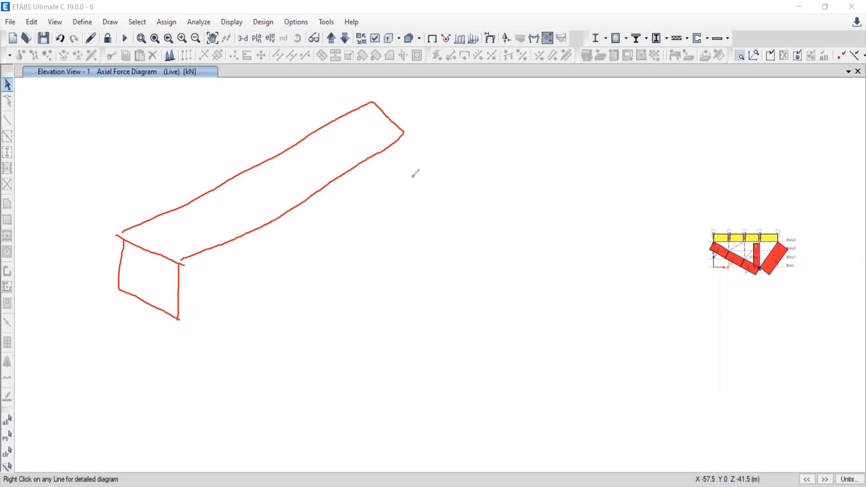
mouse_move(404, 133)
mouse_down()
mouse_move(403, 189)
mouse_move(177, 324)
mouse_up()
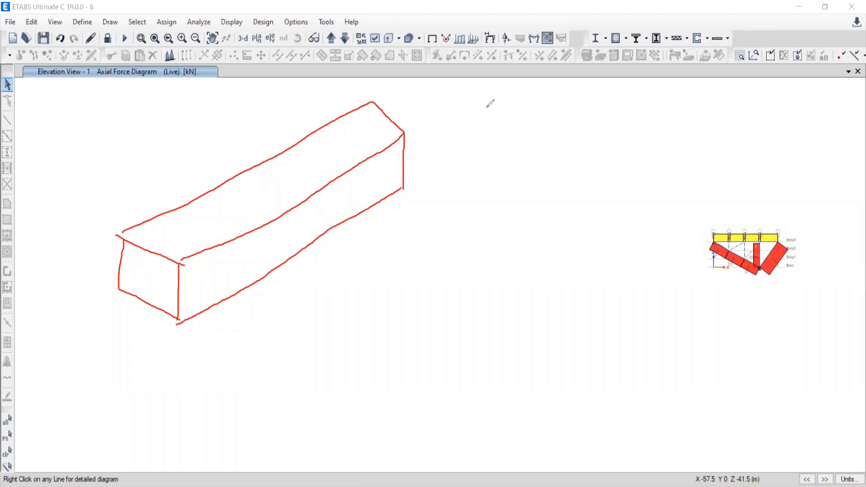
Draw an arrow labelled X along the sketched beam and write the labels G and Local beside it.
mouse_move(186, 363)
mouse_down()
mouse_move(243, 334)
mouse_move(261, 338)
mouse_up()
drag(31, 147, 31, 167)
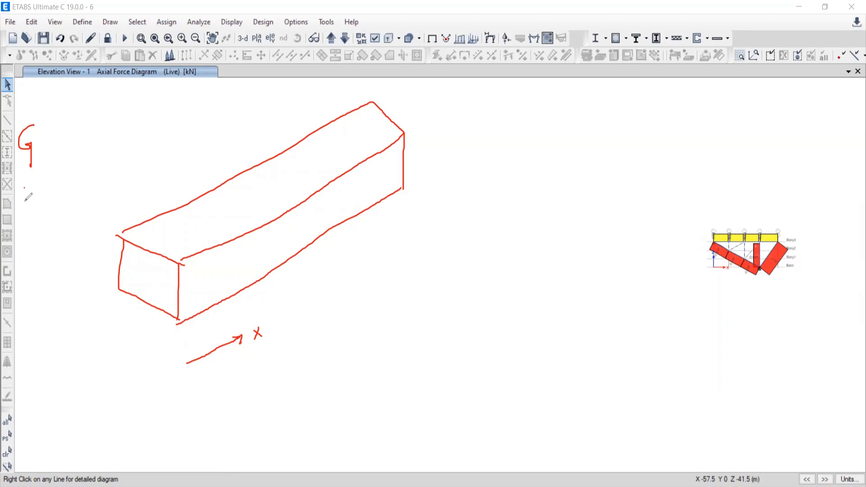
mouse_move(24, 187)
mouse_down()
mouse_move(24, 212)
mouse_move(43, 216)
mouse_move(38, 205)
mouse_move(69, 194)
mouse_move(69, 217)
mouse_up()
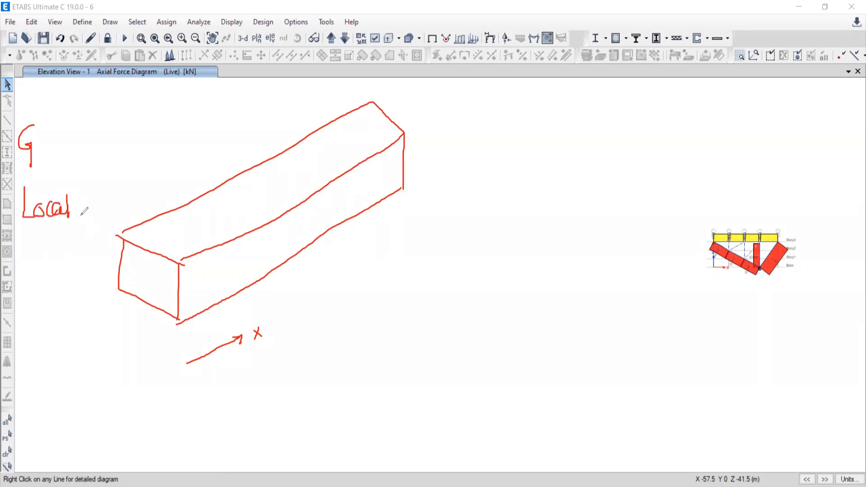
click(87, 178)
Sketch a small global axis triad labelled X, Y and Z near the beam.
mouse_move(38, 396)
mouse_down()
mouse_move(38, 419)
mouse_move(60, 417)
mouse_up()
mouse_move(71, 409)
mouse_down()
mouse_move(60, 425)
mouse_move(79, 424)
mouse_move(18, 412)
mouse_move(17, 429)
mouse_up()
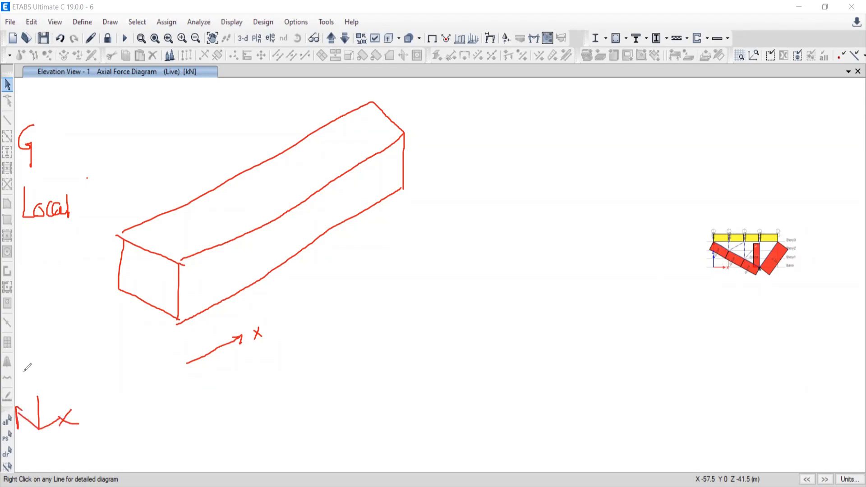
mouse_move(18, 373)
mouse_down()
mouse_move(22, 392)
mouse_move(44, 398)
mouse_up()
drag(40, 373, 58, 380)
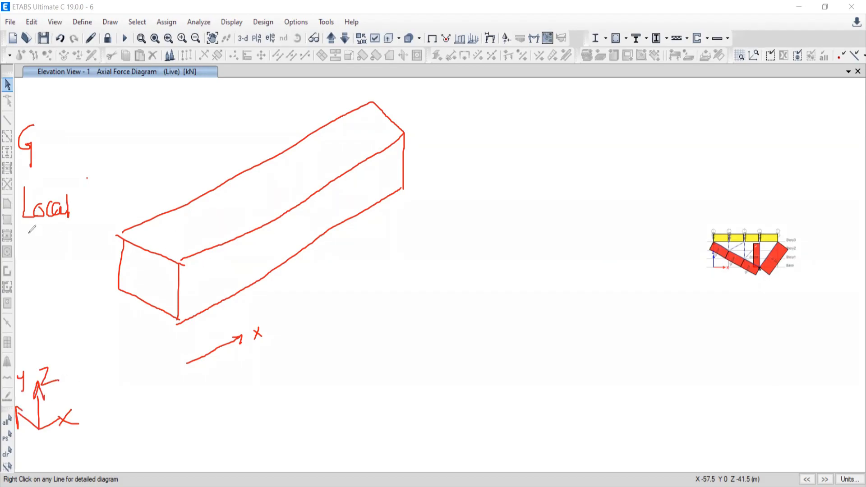
Underline Local and draw the beam's local axes, labelled 11 along its length, 22 upward and 33 sideways.
drag(28, 234, 63, 228)
drag(33, 241, 61, 237)
mouse_move(215, 283)
mouse_down()
mouse_move(284, 247)
mouse_move(279, 259)
mouse_up()
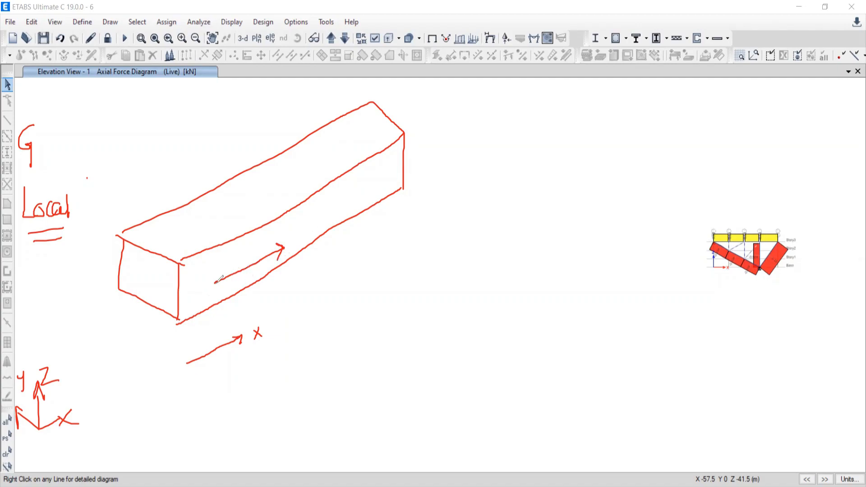
mouse_move(212, 283)
mouse_down()
mouse_move(280, 242)
mouse_move(280, 253)
mouse_up()
mouse_move(271, 246)
mouse_down()
mouse_move(292, 245)
mouse_move(273, 262)
mouse_up()
mouse_move(297, 220)
mouse_down()
mouse_move(296, 236)
mouse_move(308, 235)
mouse_up()
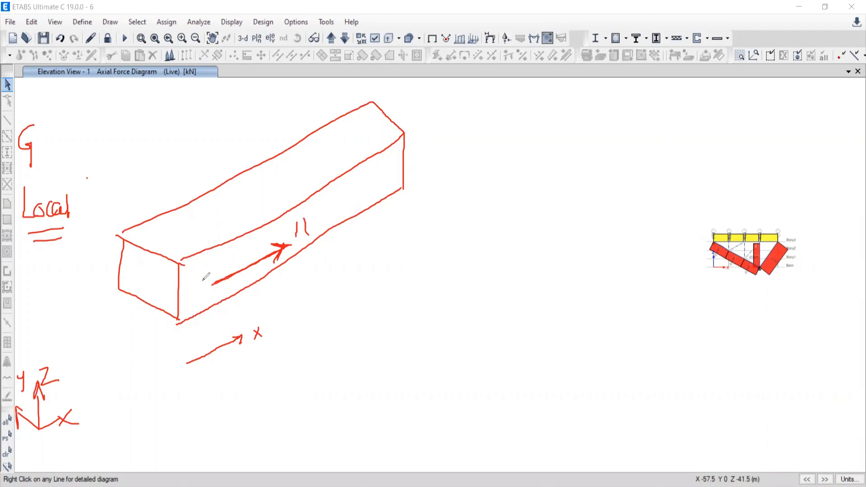
mouse_move(212, 284)
mouse_down()
mouse_move(166, 266)
mouse_move(178, 266)
mouse_move(133, 275)
mouse_move(153, 259)
mouse_move(156, 270)
mouse_up()
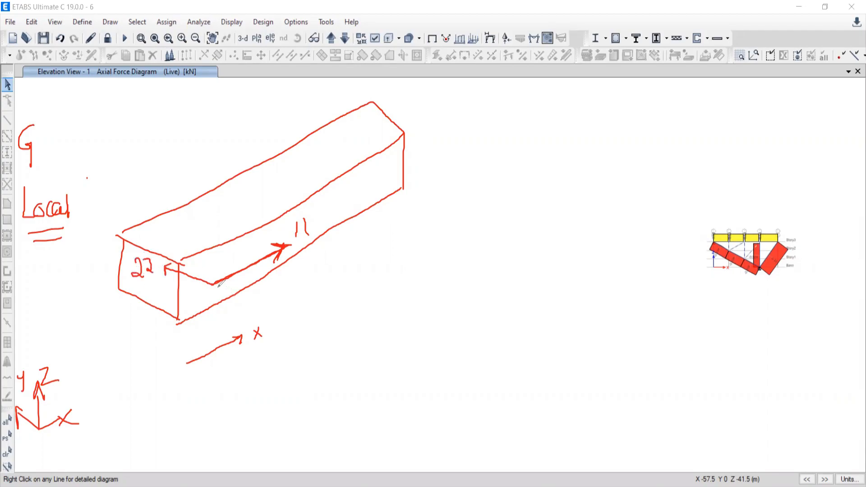
mouse_move(213, 284)
mouse_down()
mouse_move(212, 212)
mouse_move(217, 220)
mouse_up()
drag(217, 175, 243, 195)
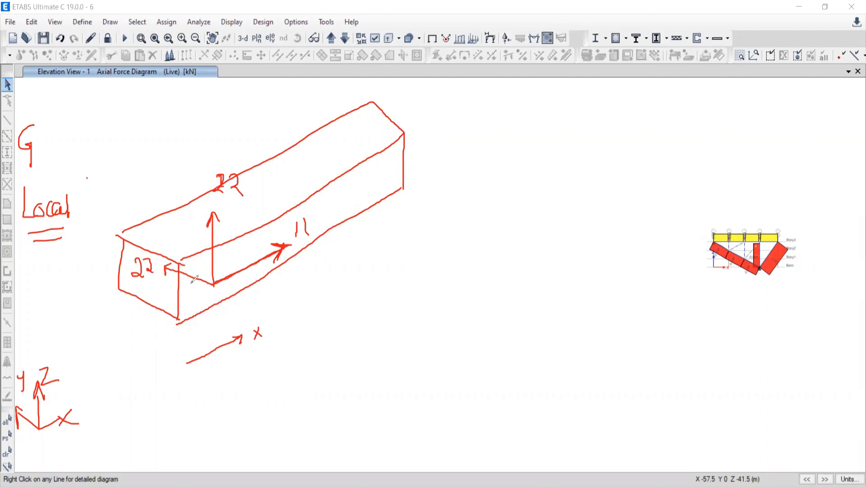
drag(164, 266, 213, 283)
mouse_move(135, 260)
mouse_down()
mouse_move(148, 282)
mouse_move(158, 270)
mouse_move(163, 282)
mouse_up()
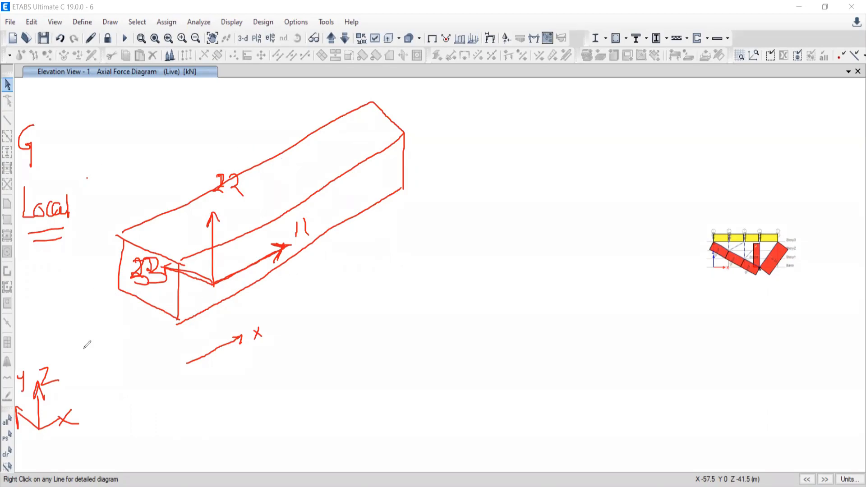
Circle the global axis triad and write the equilibrium conditions ΣFx, ΣFy and ΣM about A = 0.
mouse_move(58, 347)
mouse_down()
mouse_move(18, 352)
mouse_move(103, 424)
mouse_move(99, 401)
mouse_up()
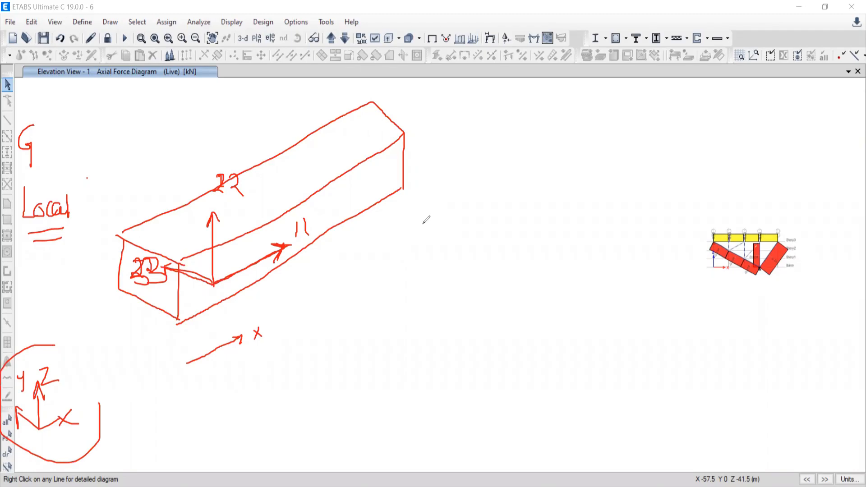
mouse_move(533, 196)
mouse_down()
mouse_move(533, 229)
mouse_move(545, 246)
mouse_move(574, 226)
mouse_move(585, 235)
mouse_up()
mouse_move(523, 263)
mouse_down()
mouse_move(496, 296)
mouse_move(523, 295)
mouse_up()
mouse_move(539, 277)
mouse_down()
mouse_move(531, 305)
mouse_move(556, 292)
mouse_move(551, 301)
mouse_up()
drag(507, 344, 519, 369)
mouse_move(531, 332)
mouse_down()
mouse_move(529, 373)
mouse_move(551, 351)
mouse_up()
mouse_move(539, 349)
mouse_down()
mouse_move(555, 374)
mouse_move(540, 388)
mouse_move(559, 350)
mouse_move(566, 391)
mouse_up()
drag(576, 347, 591, 357)
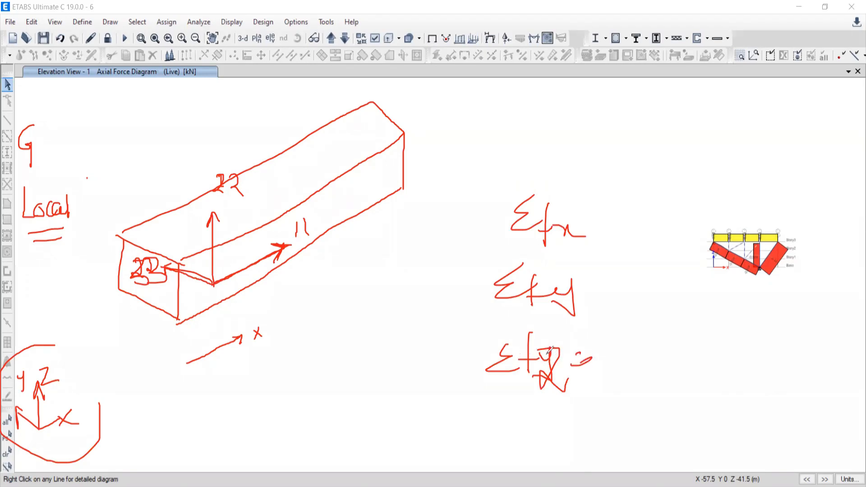
mouse_move(574, 355)
mouse_down()
mouse_move(592, 357)
mouse_move(608, 342)
mouse_up()
mouse_move(530, 332)
mouse_down()
mouse_move(589, 408)
mouse_move(586, 400)
mouse_up()
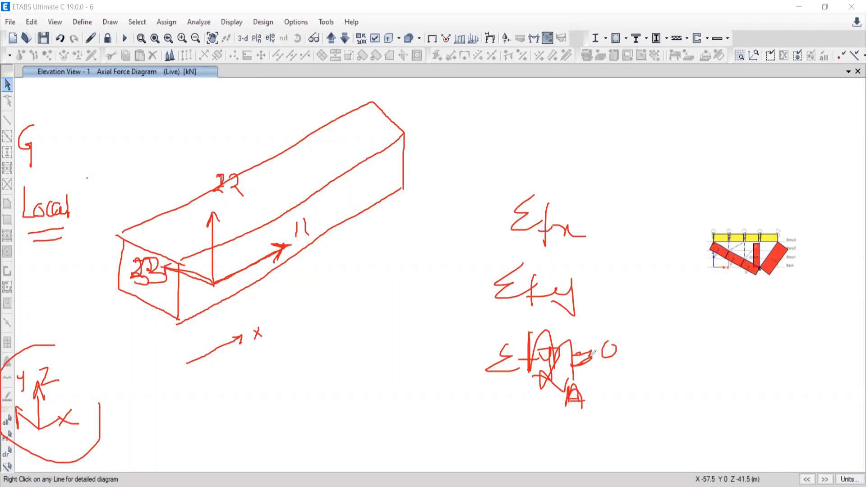
drag(576, 356, 614, 343)
Draw a thick downward point load on top of the sketched beam and a support under each end.
drag(273, 92, 272, 176)
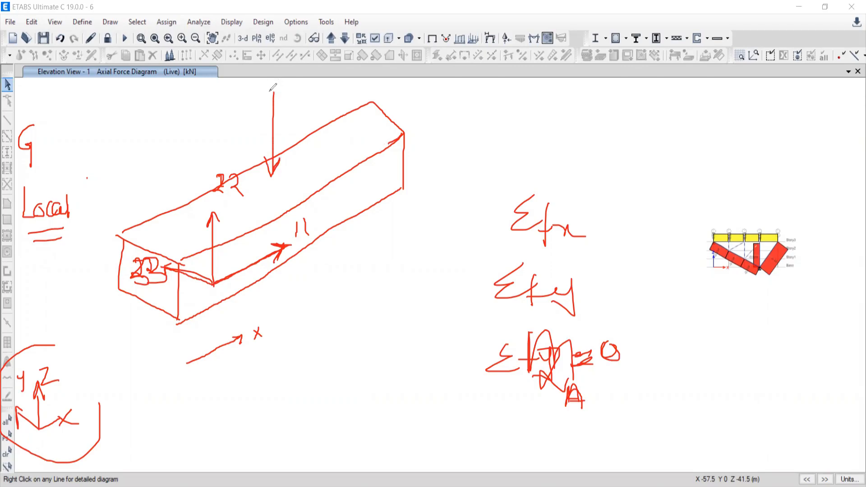
mouse_move(273, 141)
mouse_down()
mouse_move(279, 179)
mouse_move(261, 145)
mouse_up()
mouse_move(400, 194)
mouse_down()
mouse_move(391, 228)
mouse_move(417, 211)
mouse_up()
drag(179, 321, 173, 350)
mouse_move(181, 327)
mouse_down()
mouse_move(206, 343)
mouse_move(206, 352)
mouse_up()
drag(269, 89, 271, 158)
drag(273, 89, 274, 164)
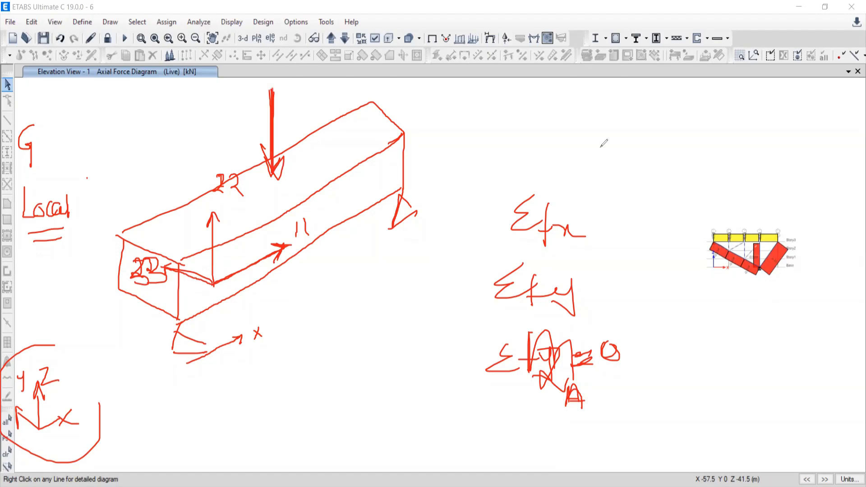
Sketch a simple line beam with a downward load at midspan and an upward reaction at each end.
drag(498, 156, 641, 153)
mouse_move(561, 108)
mouse_down()
mouse_move(560, 158)
mouse_move(562, 150)
mouse_up()
drag(498, 155, 498, 197)
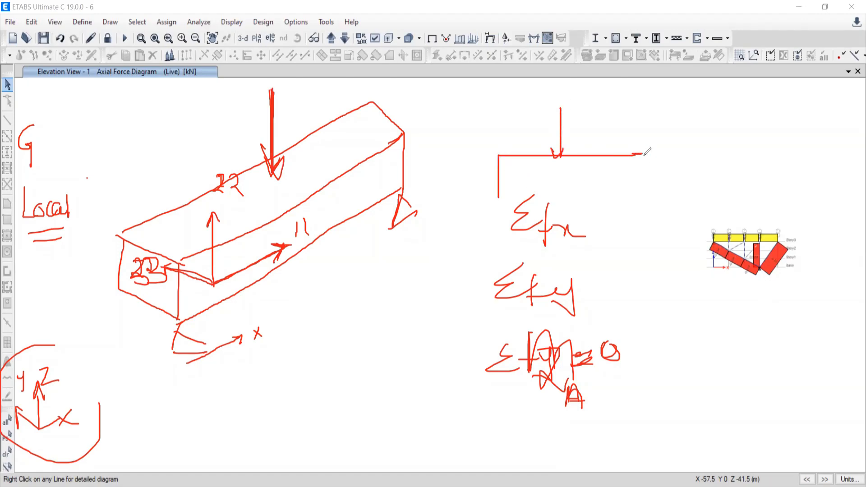
mouse_move(642, 153)
mouse_down()
mouse_move(642, 186)
mouse_move(651, 166)
mouse_up()
mouse_move(494, 170)
mouse_down()
mouse_move(499, 155)
mouse_move(503, 170)
mouse_move(498, 157)
mouse_up()
Draw an axial force arrow into the three-dimensional beam's far end and cross out its 11 axis.
drag(427, 153, 382, 180)
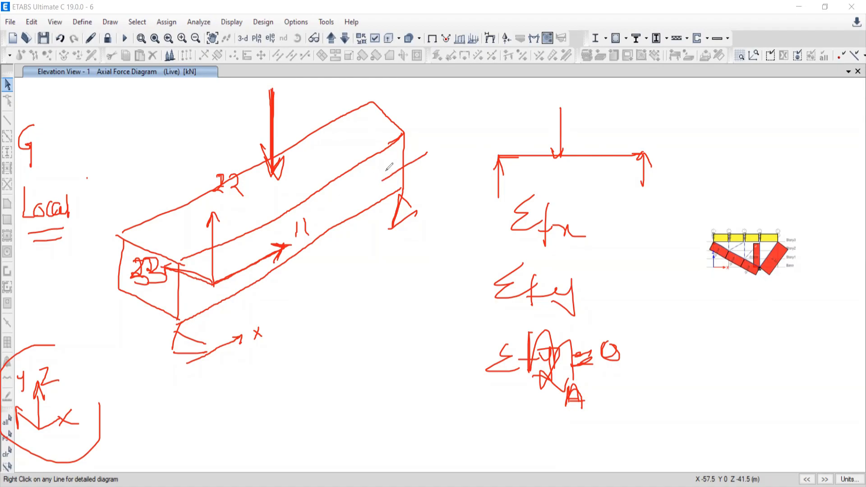
mouse_move(387, 171)
mouse_down()
mouse_move(377, 186)
mouse_move(388, 181)
mouse_up()
mouse_move(251, 253)
mouse_down()
mouse_move(246, 279)
mouse_move(274, 275)
mouse_up()
Sketch a beam elevation on two columns, with a downward point load at midspan and a slender rectangle below it.
mouse_move(300, 279)
mouse_down()
mouse_move(482, 300)
mouse_move(480, 320)
mouse_move(308, 330)
mouse_move(307, 289)
mouse_up()
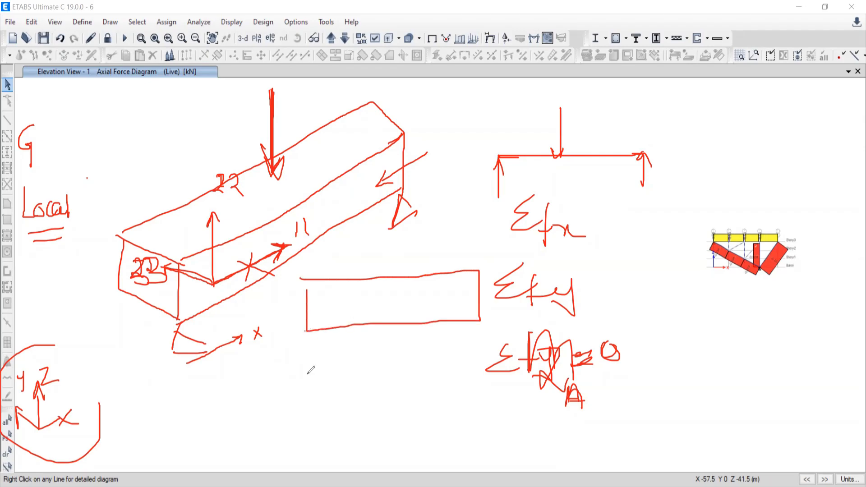
mouse_move(307, 331)
mouse_down()
mouse_move(308, 381)
mouse_move(319, 384)
mouse_up()
mouse_move(469, 320)
mouse_down()
mouse_move(470, 363)
mouse_move(484, 365)
mouse_up()
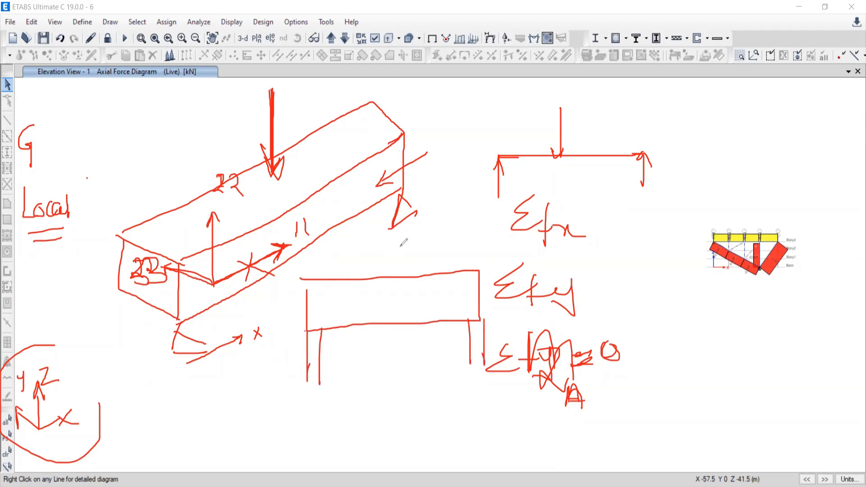
mouse_move(394, 235)
mouse_down()
mouse_move(394, 286)
mouse_move(400, 270)
mouse_up()
mouse_move(312, 410)
mouse_down()
mouse_move(494, 410)
mouse_move(496, 388)
mouse_move(318, 392)
mouse_move(309, 408)
mouse_move(345, 411)
mouse_up()
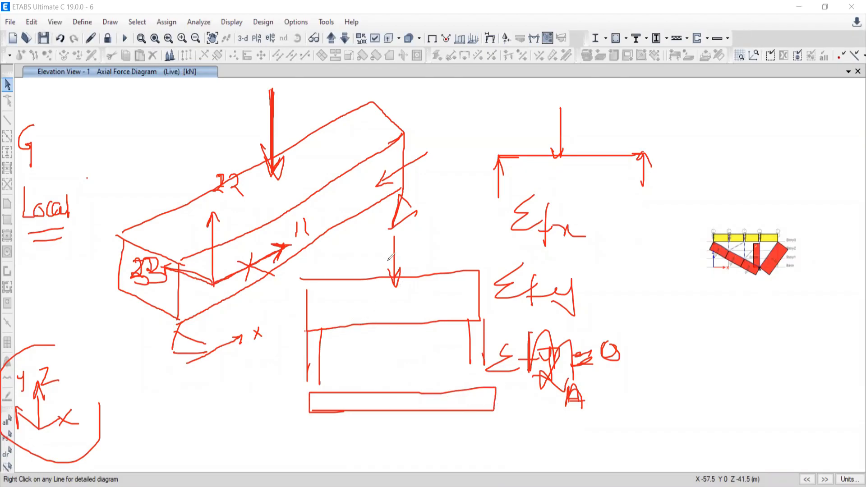
Add a distributed load along the sketched beam's top and draw its sloping shear force diagram beside the sketches.
drag(670, 352, 806, 351)
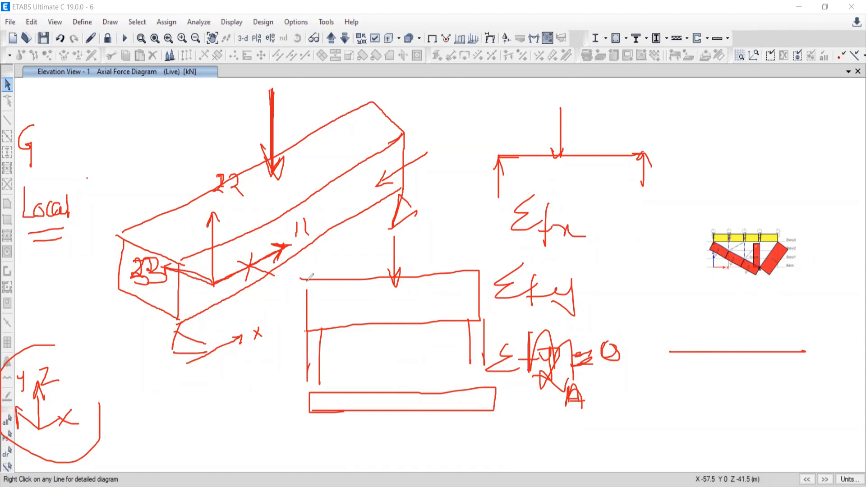
drag(308, 279, 466, 258)
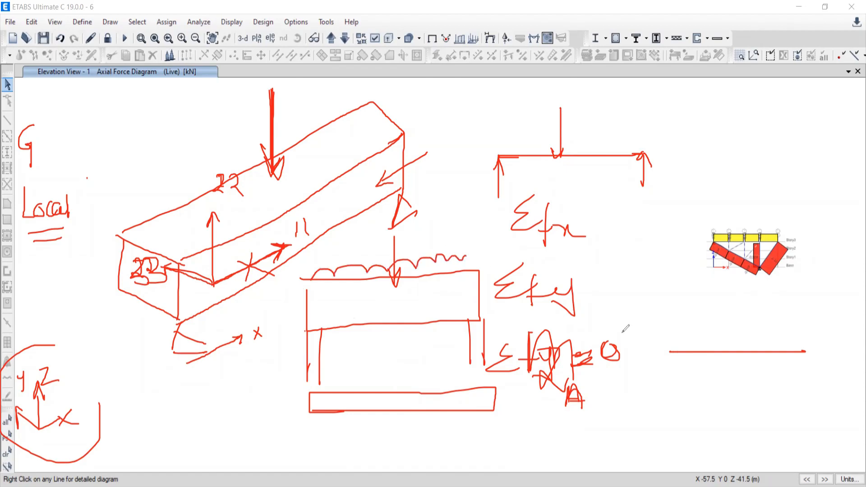
mouse_move(669, 351)
mouse_down()
mouse_move(670, 310)
mouse_move(820, 389)
mouse_up()
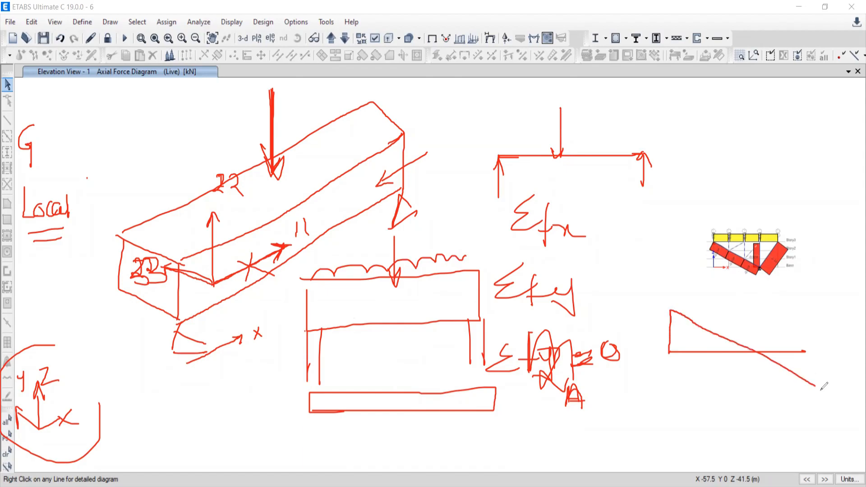
mouse_move(819, 347)
mouse_down()
mouse_move(819, 361)
mouse_move(818, 351)
mouse_up()
Retrace the midspan point load, draw its stepped rectangular shear force diagram and circle the diagram's two end regions.
drag(394, 223, 395, 262)
drag(673, 156, 671, 203)
mouse_move(673, 153)
mouse_down()
mouse_move(728, 154)
mouse_move(780, 190)
mouse_move(779, 199)
mouse_move(822, 201)
mouse_move(844, 251)
mouse_move(782, 255)
mouse_move(779, 201)
mouse_move(670, 208)
mouse_up()
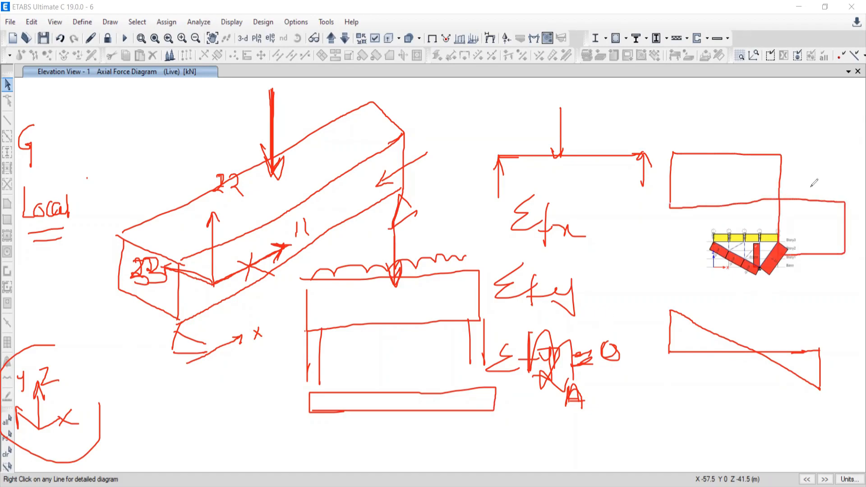
mouse_move(685, 127)
mouse_down()
mouse_move(651, 151)
mouse_move(710, 203)
mouse_move(679, 118)
mouse_up()
mouse_move(842, 188)
mouse_down()
mouse_move(829, 254)
mouse_move(861, 232)
mouse_move(845, 195)
mouse_up()
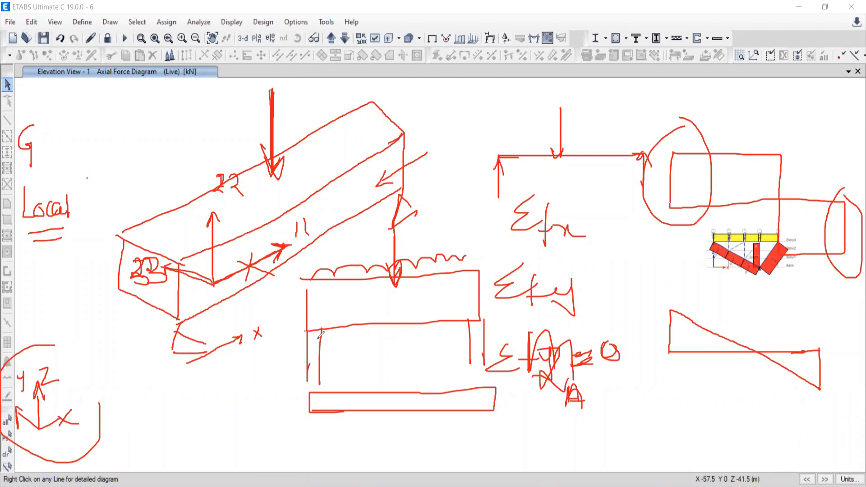
Draw diagonal shear cracks near both beam supports, circle one support end and circle the 22 axis label.
drag(321, 335, 368, 286)
drag(469, 319, 429, 280)
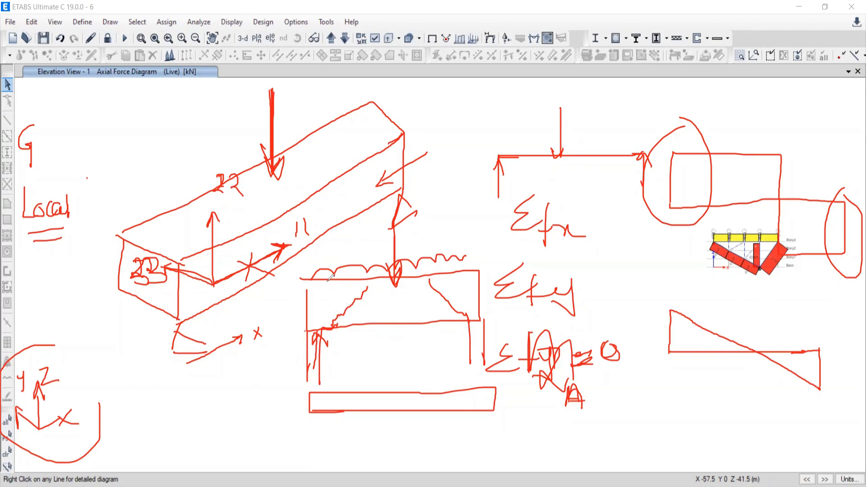
mouse_move(317, 271)
mouse_down()
mouse_move(303, 320)
mouse_move(328, 303)
mouse_move(315, 274)
mouse_up()
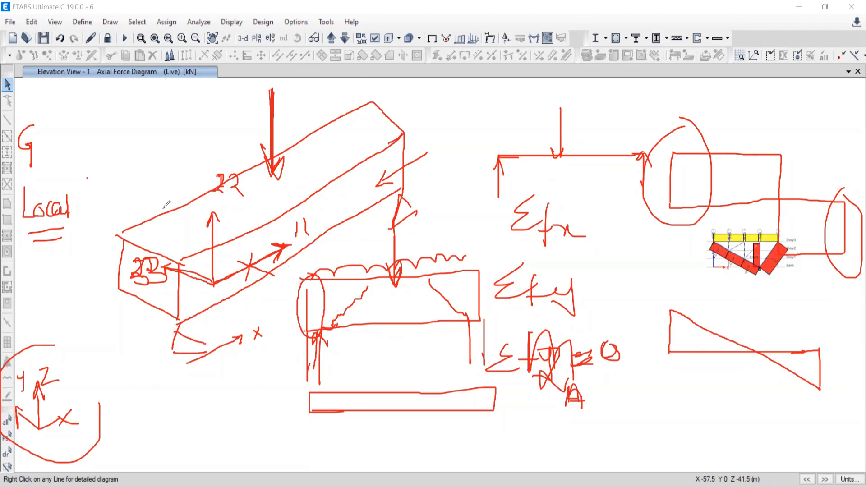
mouse_move(232, 166)
mouse_down()
mouse_move(204, 180)
mouse_move(252, 203)
mouse_move(244, 163)
mouse_move(229, 160)
mouse_up()
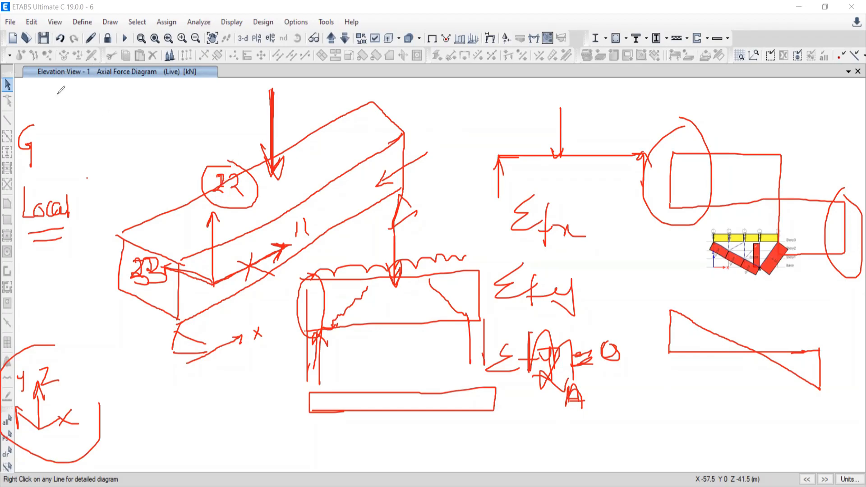
Write "2-2 Major" above the three-dimensional beam and underline 2-2 twice.
mouse_move(57, 96)
mouse_down()
mouse_move(69, 91)
mouse_move(61, 112)
mouse_move(85, 103)
mouse_move(108, 116)
mouse_up()
mouse_move(53, 132)
mouse_down()
mouse_move(103, 130)
mouse_move(96, 143)
mouse_move(123, 92)
mouse_move(151, 93)
mouse_move(151, 128)
mouse_move(158, 119)
mouse_move(158, 131)
mouse_up()
drag(167, 108, 156, 141)
mouse_move(176, 109)
mouse_down()
mouse_move(184, 121)
mouse_move(196, 105)
mouse_up()
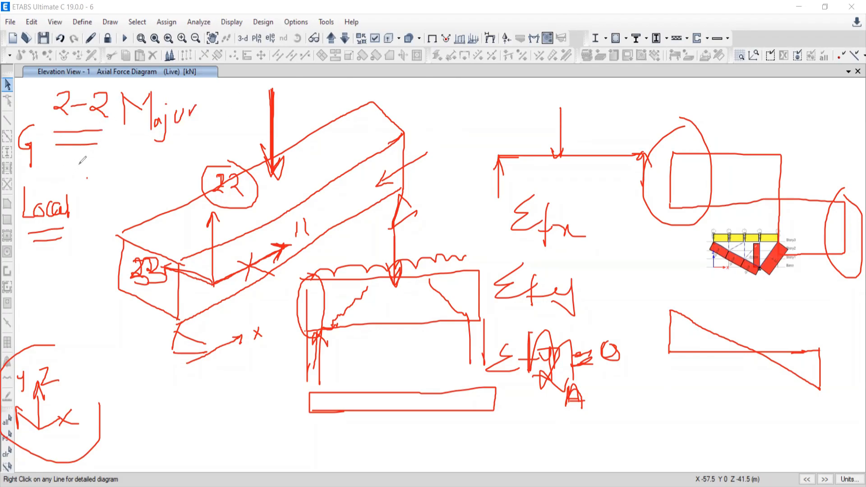
Write "33 –" below the 2-2 note, mark arrows at the beam's 33 axis and circle the moment equilibrium term.
mouse_move(78, 165)
mouse_down()
mouse_move(91, 180)
mouse_move(78, 191)
mouse_move(148, 171)
mouse_up()
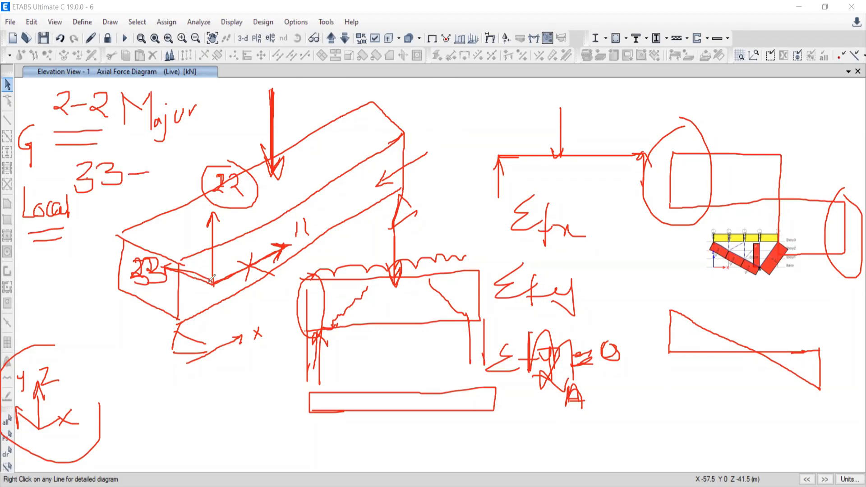
drag(214, 281, 145, 272)
mouse_move(198, 258)
mouse_down()
mouse_move(179, 276)
mouse_move(192, 300)
mouse_move(182, 311)
mouse_up()
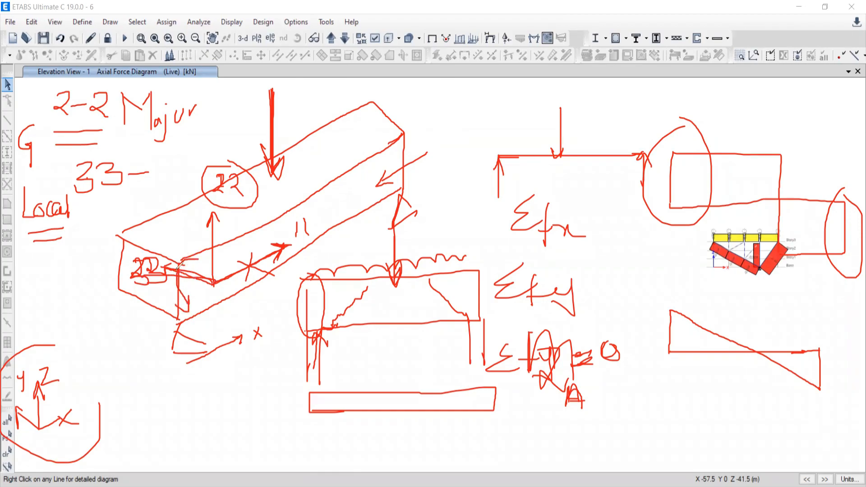
mouse_move(541, 325)
mouse_down()
mouse_move(514, 331)
mouse_move(599, 408)
mouse_move(548, 326)
mouse_up()
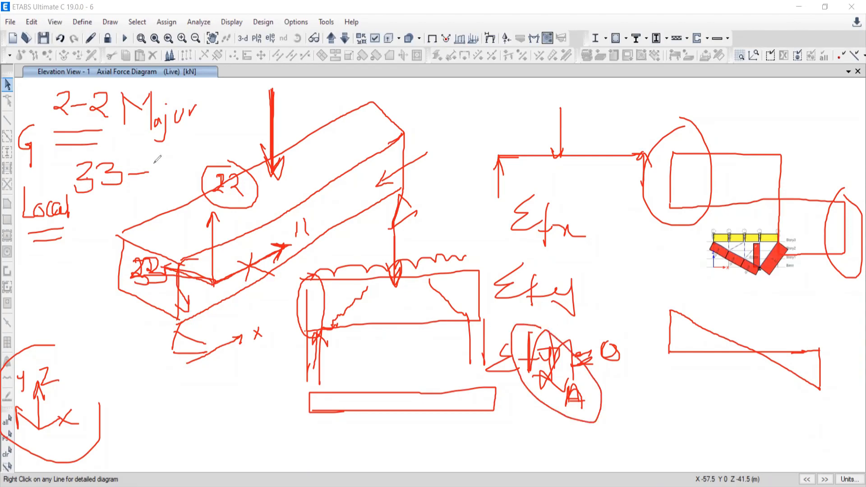
Complete the 33 note with "Major" and underline both the 33 and 2-2 labels.
mouse_move(76, 196)
mouse_down()
mouse_move(119, 195)
mouse_move(95, 207)
mouse_move(129, 207)
mouse_up()
mouse_move(156, 176)
mouse_down()
mouse_move(158, 161)
mouse_move(167, 170)
mouse_move(176, 151)
mouse_move(182, 181)
mouse_up()
mouse_move(187, 168)
mouse_down()
mouse_move(181, 204)
mouse_move(215, 165)
mouse_up()
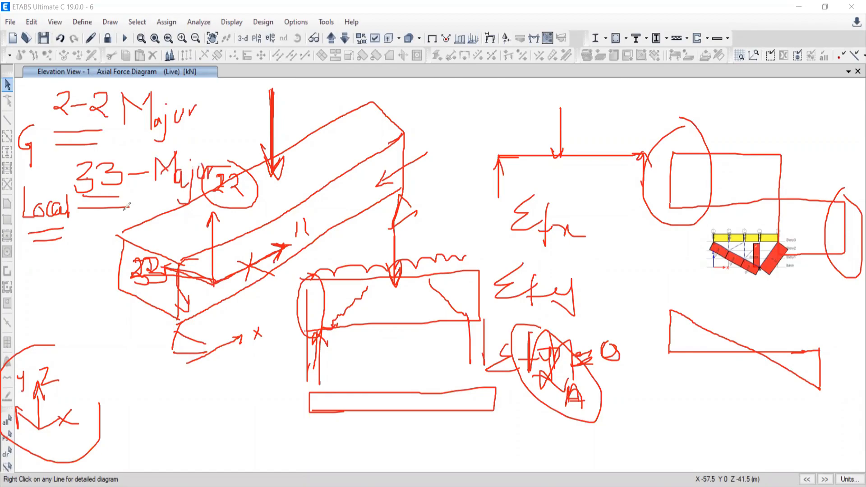
mouse_move(123, 196)
mouse_down()
mouse_move(82, 197)
mouse_move(74, 208)
mouse_up()
mouse_move(110, 128)
mouse_down()
mouse_move(54, 132)
mouse_move(108, 140)
mouse_up()
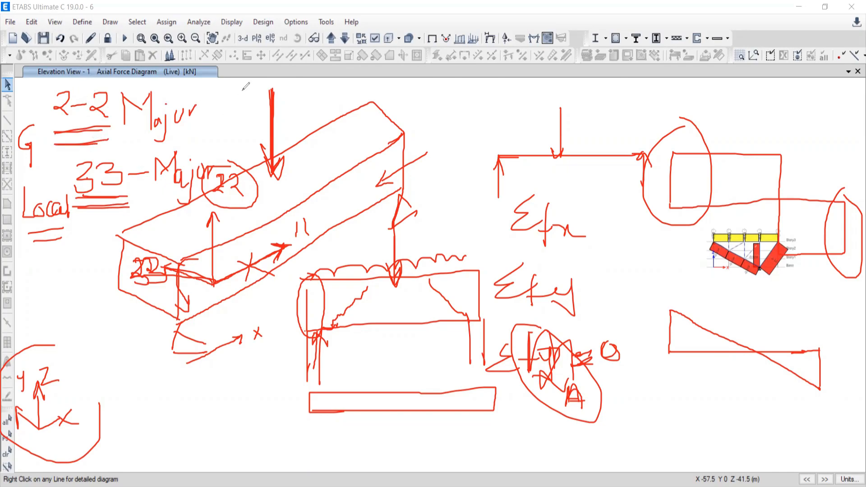
Write 33 beside the thick point load, mark its tip with a 2 and underline below the tip.
mouse_move(238, 85)
mouse_down()
mouse_move(231, 109)
mouse_move(270, 99)
mouse_move(255, 110)
mouse_up()
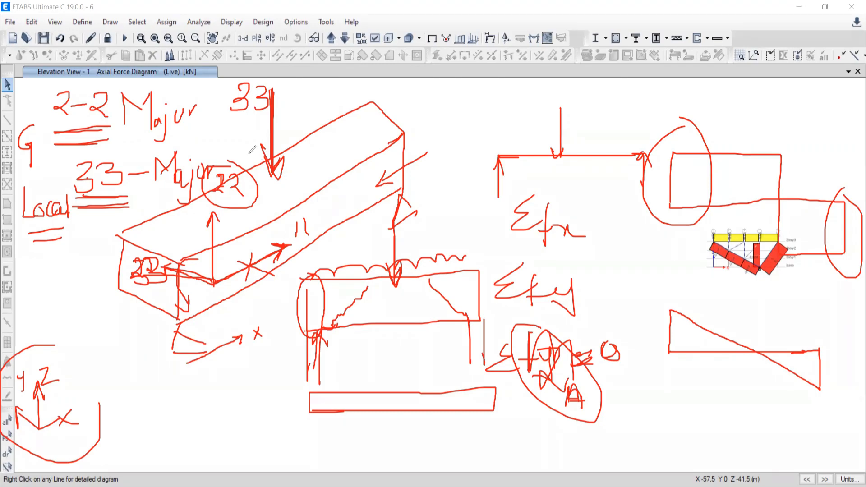
drag(249, 154, 284, 189)
drag(236, 200, 278, 197)
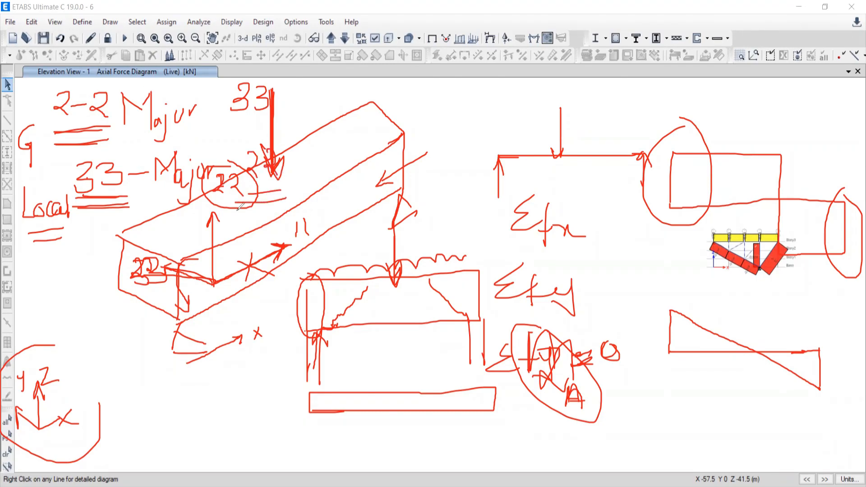
Draw slanted lines through the 33 onto the beam and mark around the 33 and 22 axis arrows.
drag(267, 73, 252, 182)
drag(236, 82, 276, 181)
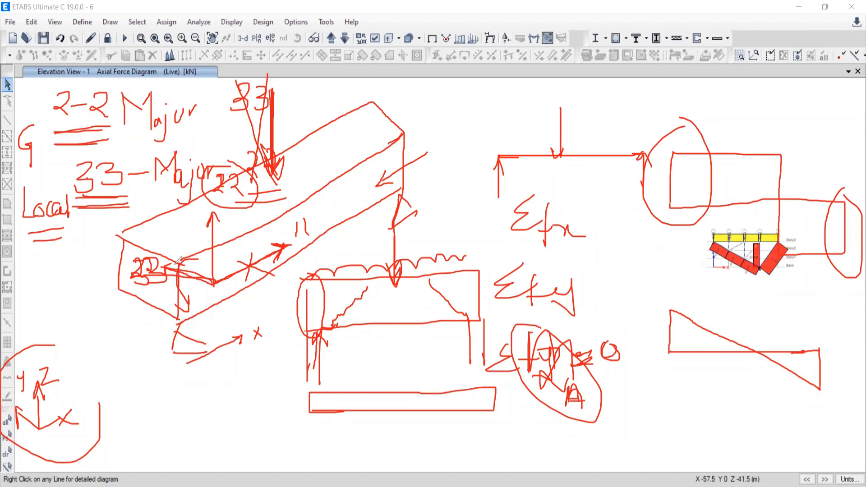
drag(178, 260, 174, 283)
mouse_move(206, 202)
mouse_down()
mouse_move(193, 222)
mouse_move(219, 240)
mouse_up()
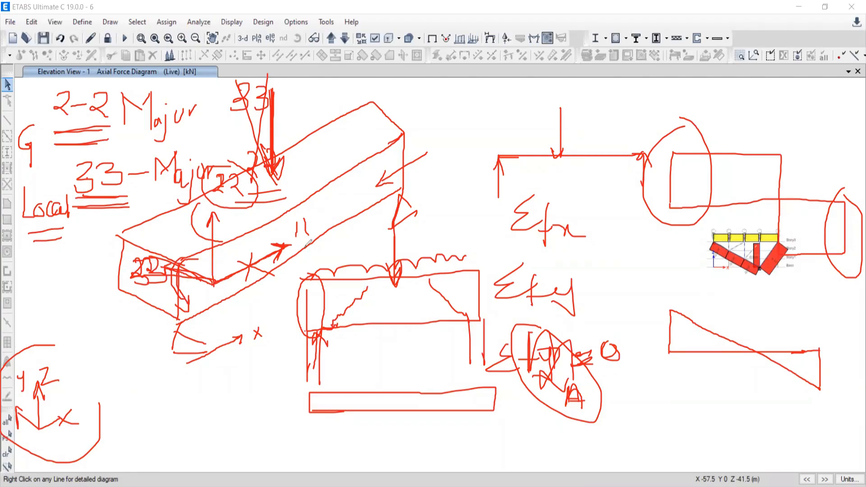
Clear all sketches and write "Major SF — 2-2" on the blank area.
click(696, 48)
drag(188, 134, 186, 171)
mouse_move(188, 129)
mouse_down()
mouse_move(206, 155)
mouse_move(264, 141)
mouse_move(272, 164)
mouse_move(291, 141)
mouse_move(302, 148)
mouse_up()
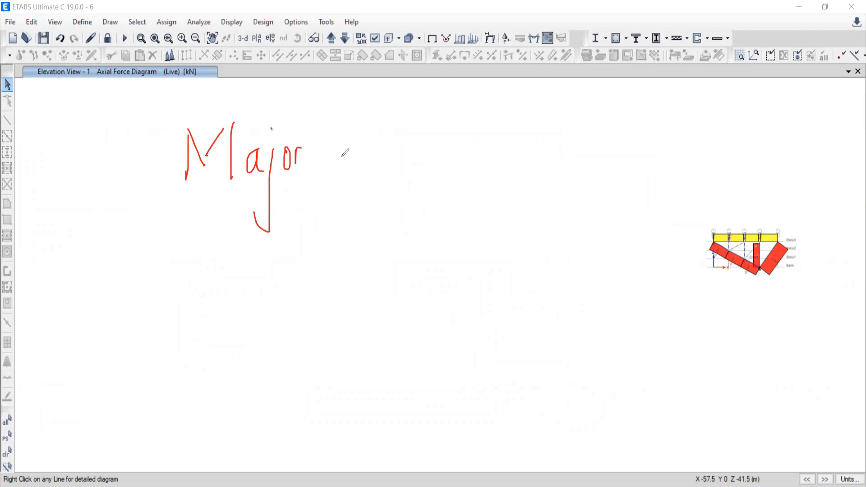
mouse_move(357, 118)
mouse_down()
mouse_move(337, 162)
mouse_move(374, 175)
mouse_move(389, 152)
mouse_move(454, 151)
mouse_move(510, 177)
mouse_up()
mouse_move(527, 135)
mouse_down()
mouse_move(536, 129)
mouse_move(528, 167)
mouse_move(543, 180)
mouse_up()
drag(512, 157, 518, 156)
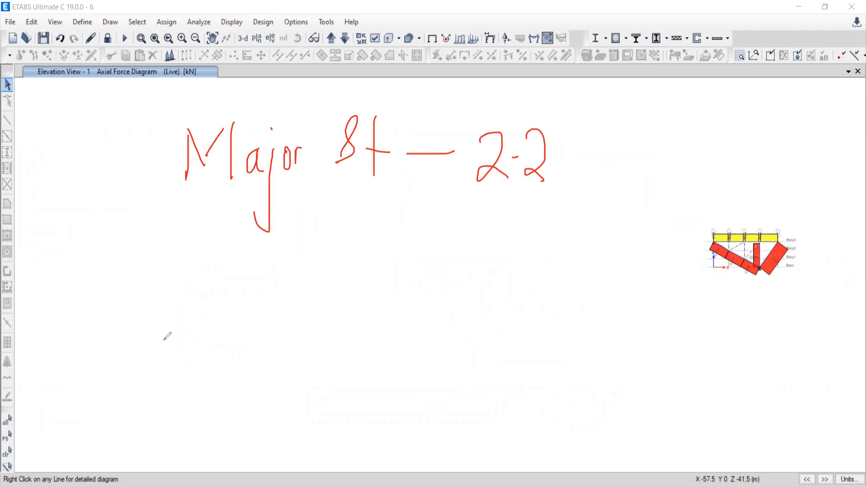
Write "Major M — 3-3" under the shear force note and underline 3-3 twice.
drag(168, 271, 169, 332)
mouse_move(169, 271)
mouse_down()
mouse_move(185, 293)
mouse_move(199, 294)
mouse_up()
drag(205, 260, 204, 333)
mouse_move(229, 298)
mouse_down()
mouse_move(216, 316)
mouse_move(245, 321)
mouse_up()
drag(248, 295, 219, 349)
mouse_move(244, 269)
mouse_down()
mouse_move(252, 287)
mouse_move(287, 309)
mouse_move(301, 286)
mouse_up()
mouse_move(343, 308)
mouse_down()
mouse_move(367, 260)
mouse_move(371, 306)
mouse_move(443, 286)
mouse_move(461, 309)
mouse_up()
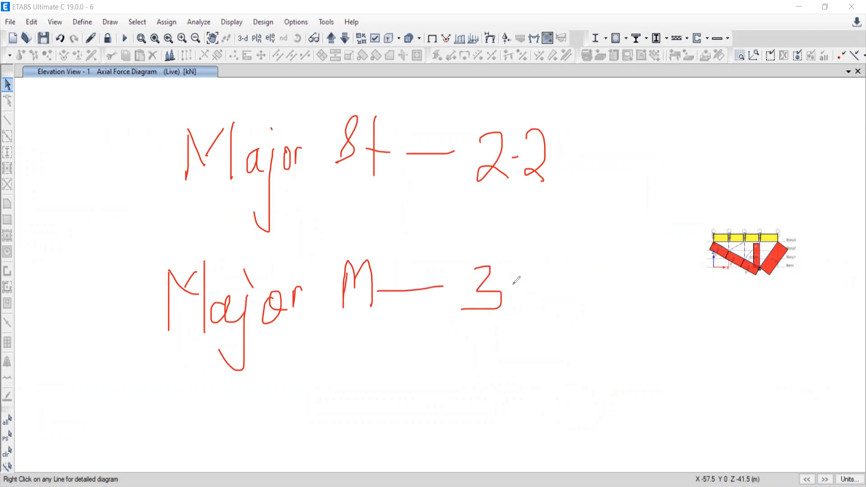
mouse_move(513, 288)
mouse_down()
mouse_move(559, 283)
mouse_move(534, 304)
mouse_up()
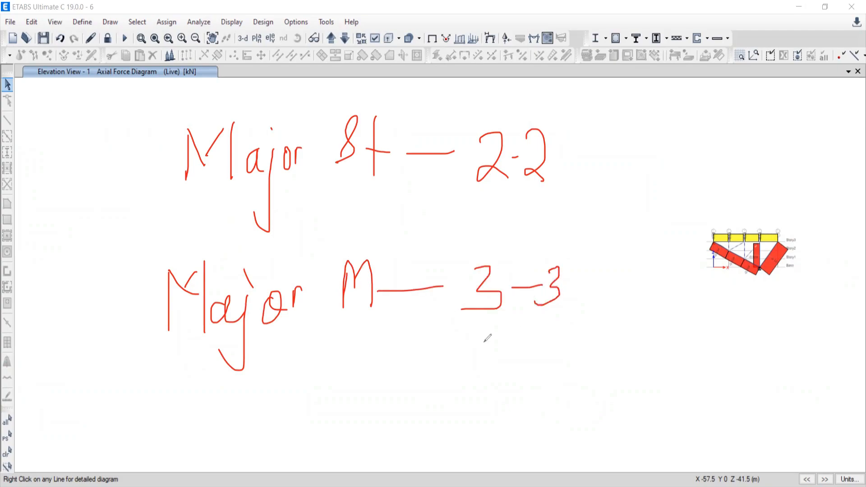
drag(465, 339, 561, 327)
drag(473, 354, 585, 337)
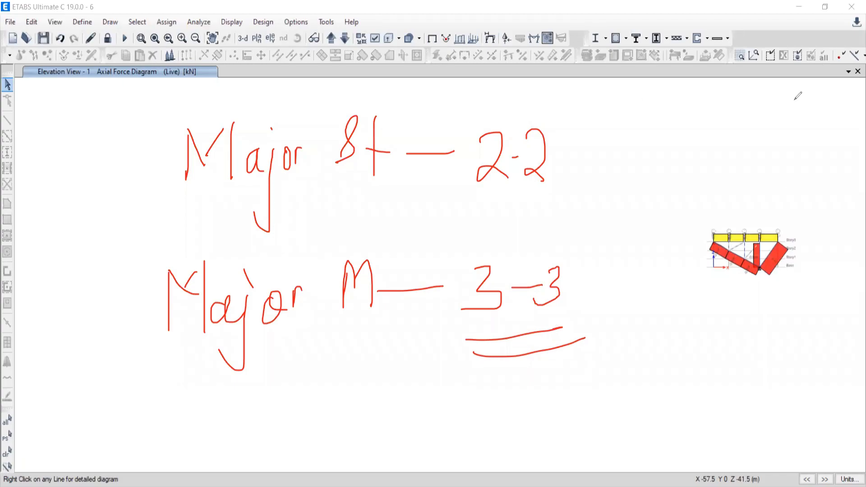
Erase the handwritten notes and leave the screen annotation mode.
key(e)
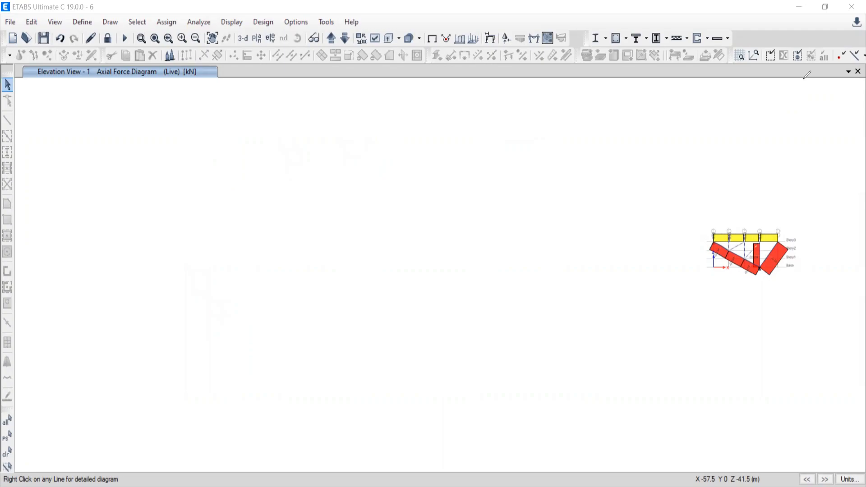
key(Escape)
middle_drag(445, 236, 139, 242)
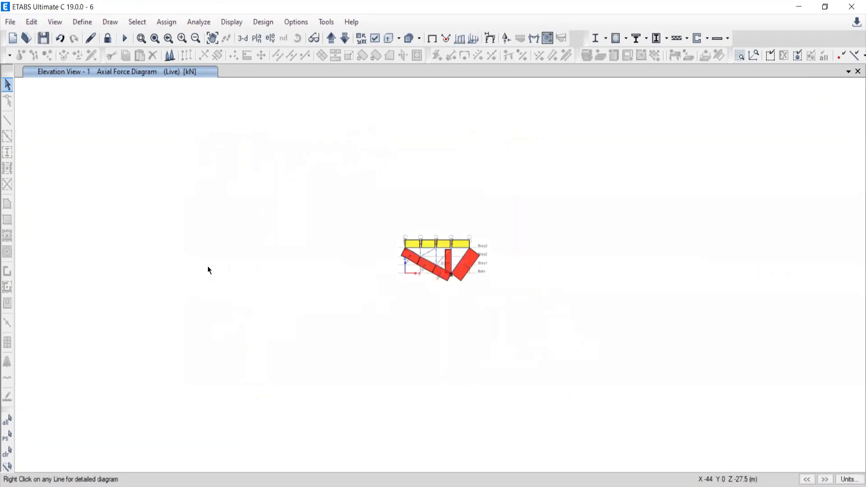
Switch to TRUSS AND BEAM EXAMPLE.pdf and examine the cantilever in Problem 6.1 with its point loads, spans and diagrams.
key(alt+Tab)
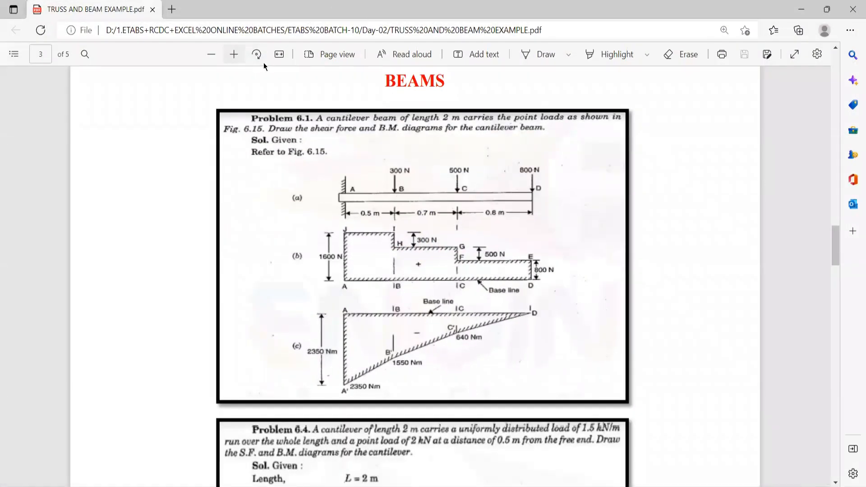
click(233, 54)
scroll(524, 258, up, 2)
scroll(522, 256, up, 2)
scroll(520, 254, down, 3)
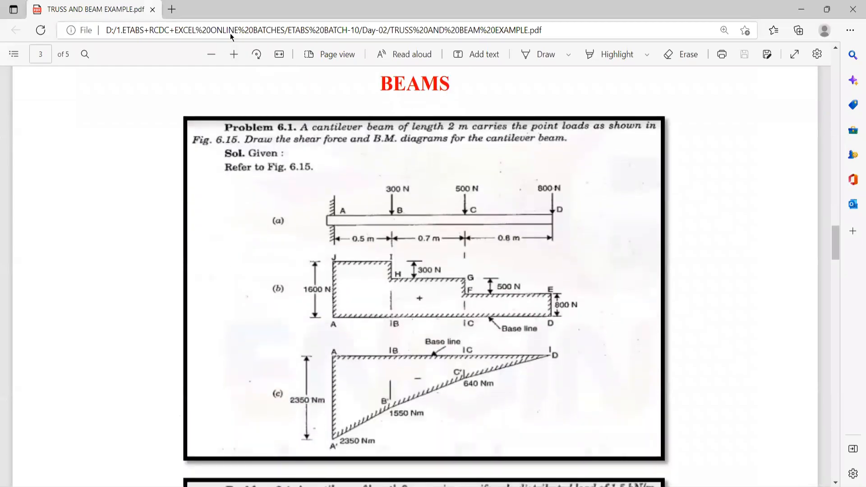
click(234, 55)
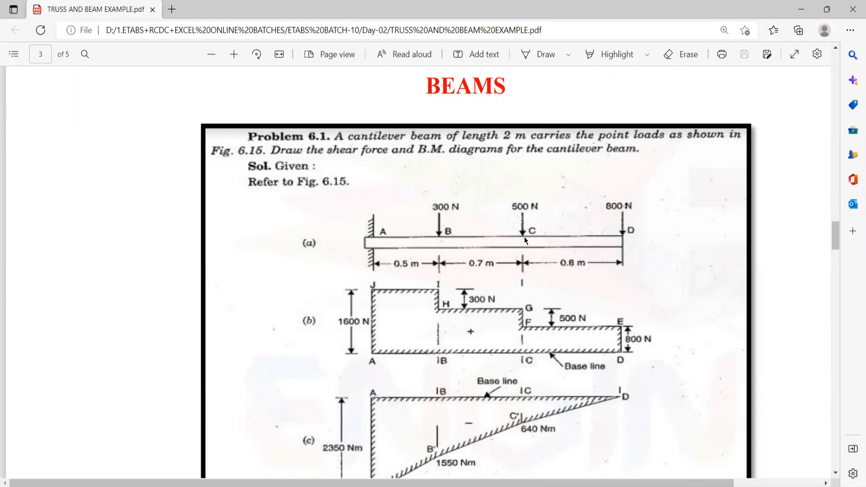
key(alt+Tab)
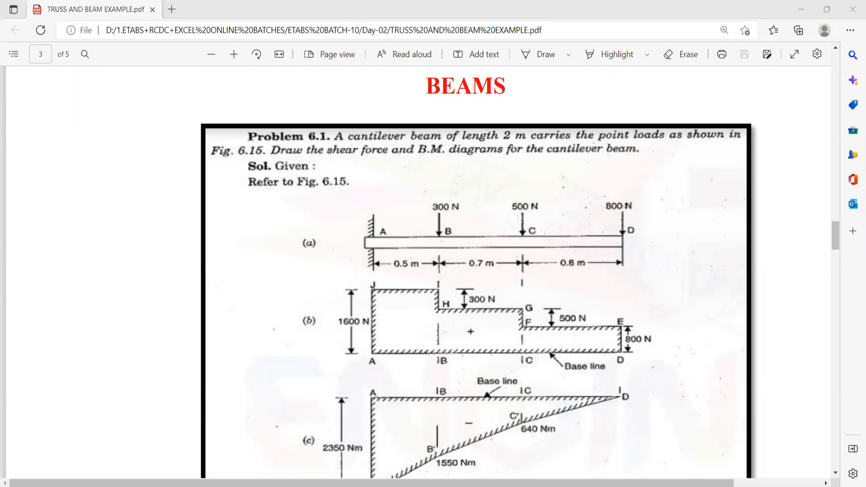
key(alt+Tab)
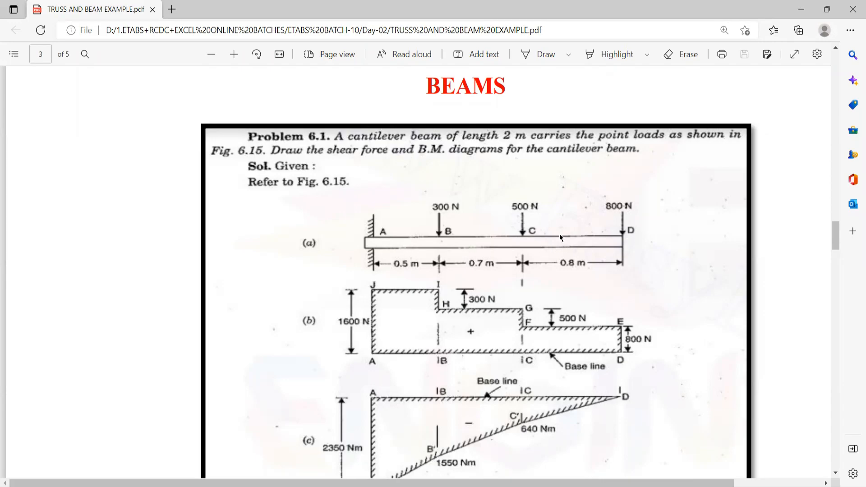
Switch to ETABS and start a new model with built-in settings: Metric SI units, Indian steel sections, IS 800:2007 and IS 456:2000.
key(alt+Tab)
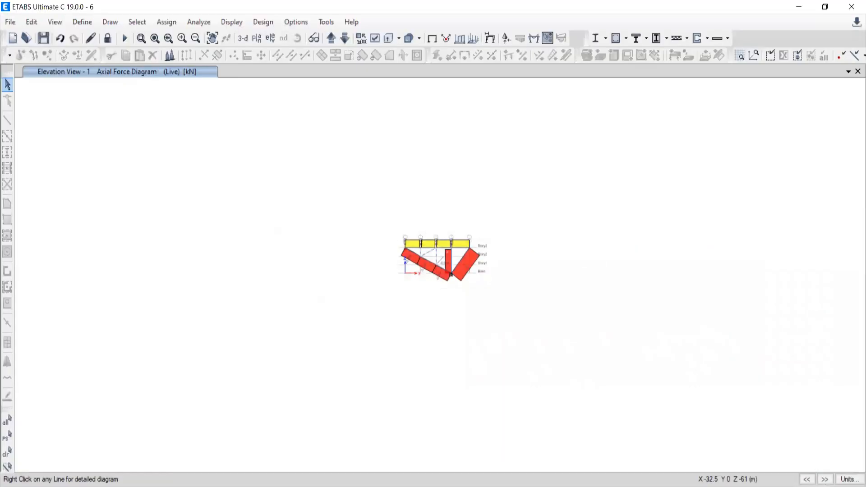
click(10, 23)
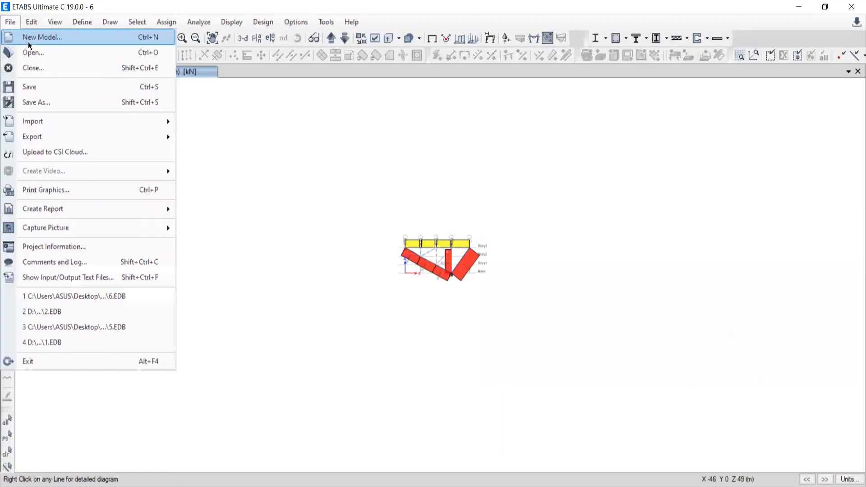
click(28, 42)
click(439, 294)
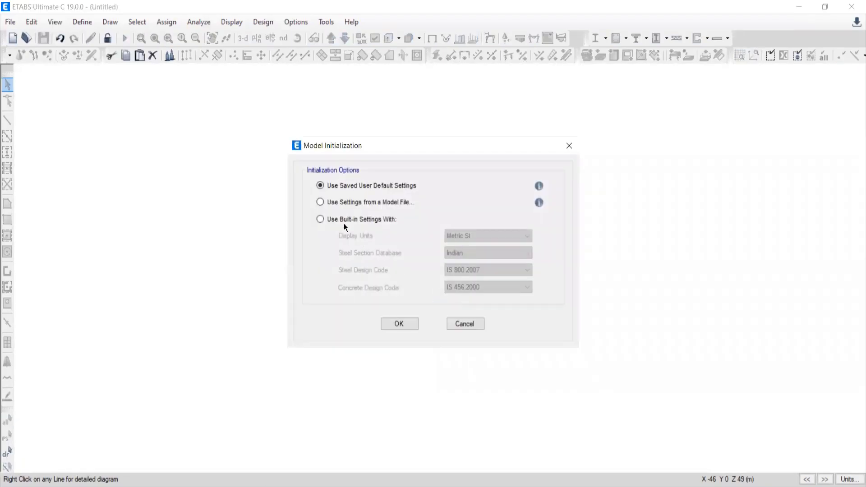
click(338, 221)
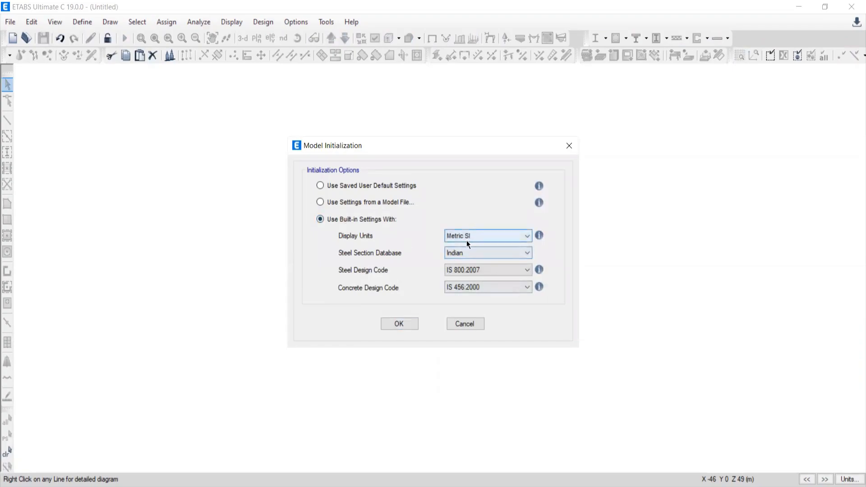
click(400, 324)
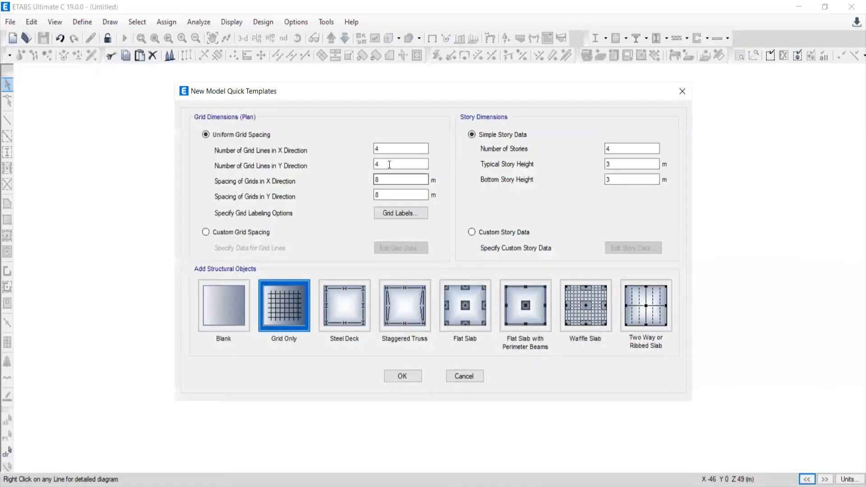
Set the number of grid lines in the Y direction to 1 and the Y grid spacing to 1 m.
double_click(389, 164)
text(1)
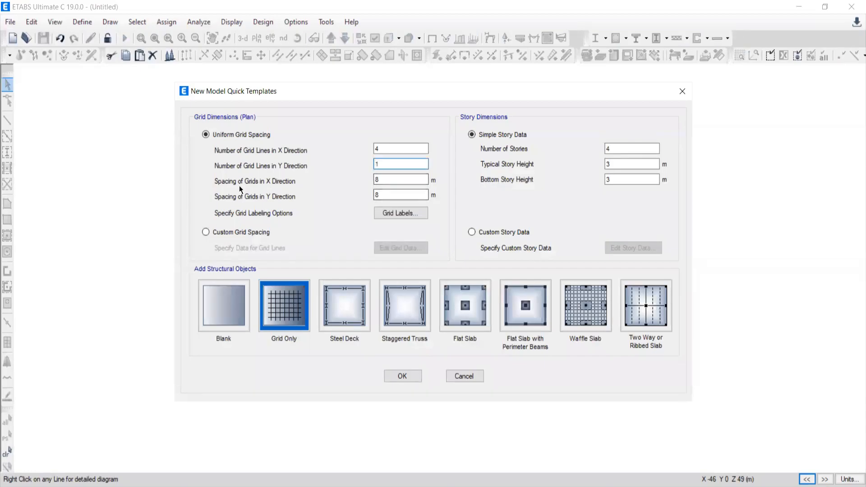
key(Tab)
key(alt+Tab)
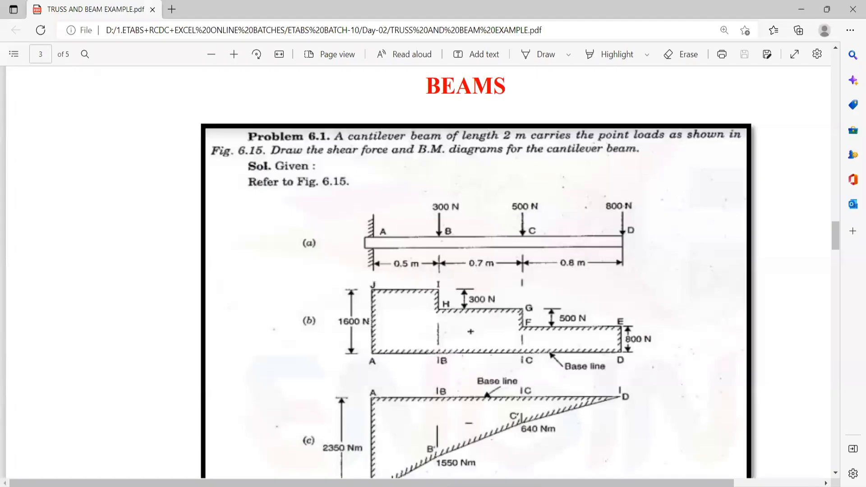
key(alt+Tab)
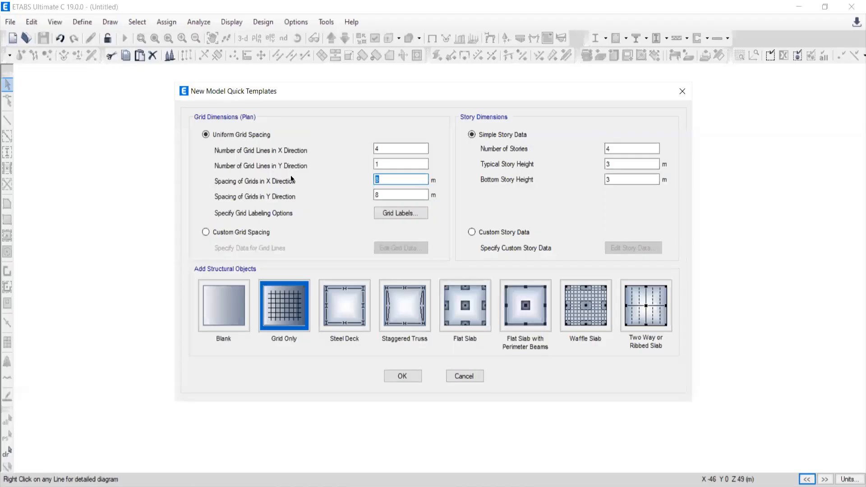
key(Tab)
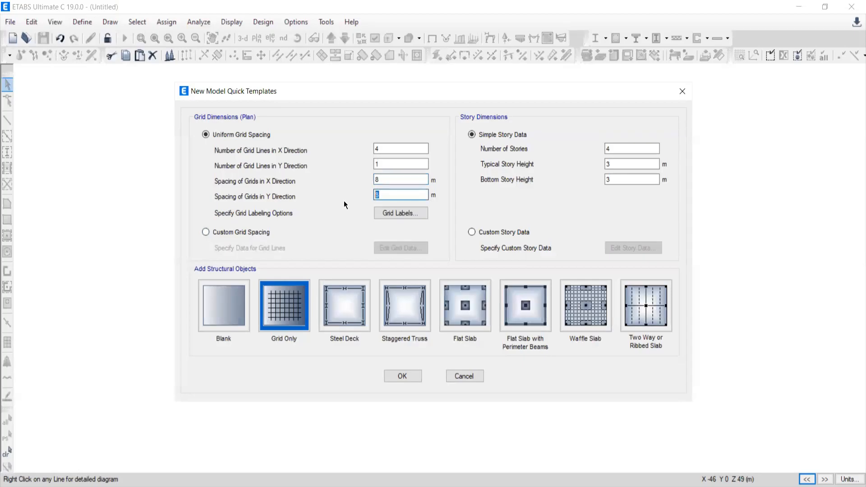
text(1)
Switch to custom grid spacing, display the grid data as spacing, and set the X spacing of grid A to 0.5 m.
click(203, 233)
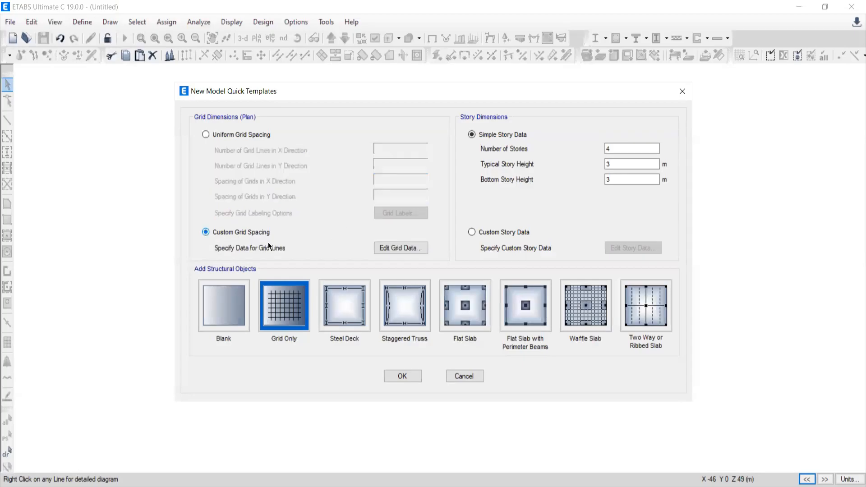
click(386, 249)
click(322, 231)
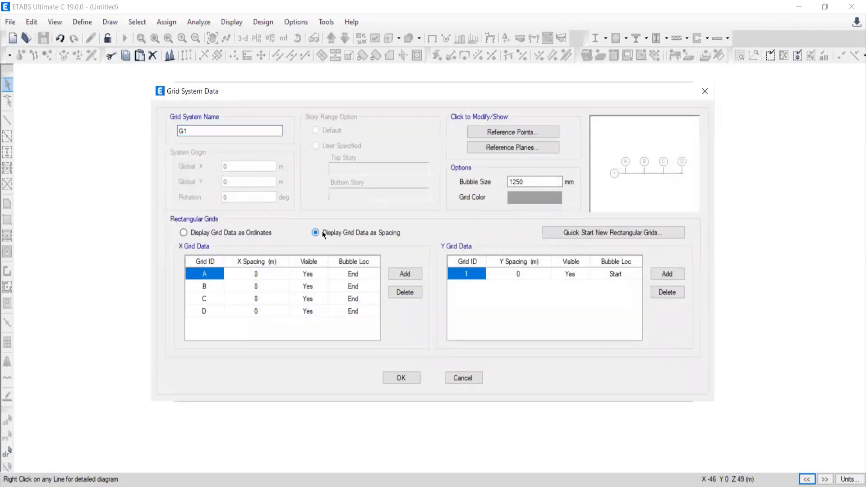
key(alt+Tab)
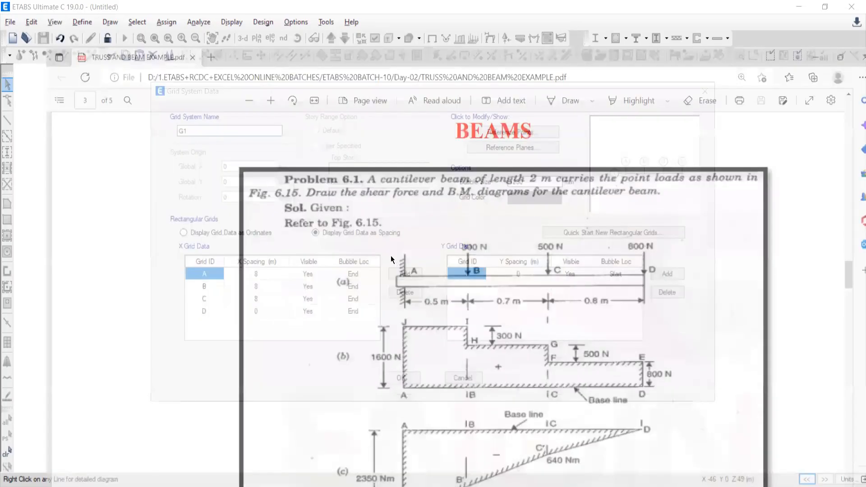
key(alt+Tab)
click(258, 274)
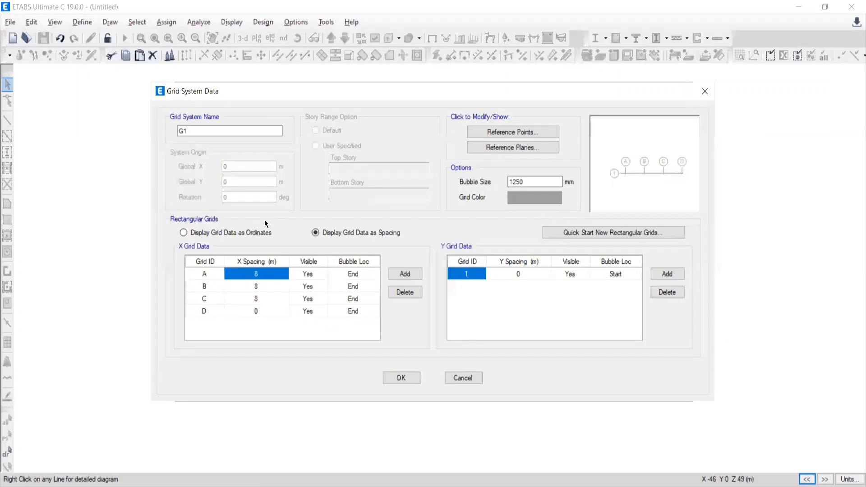
text(.5)
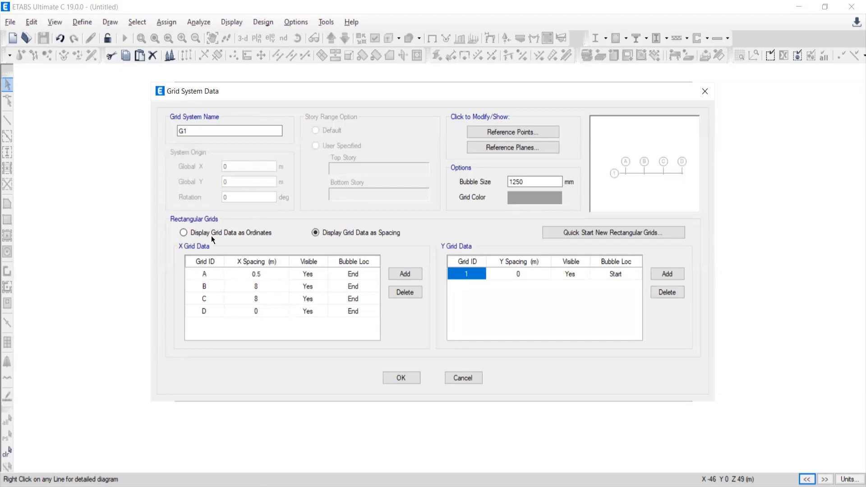
Set the X spacing of grid B to 0.7 m and of grid C to 0.8 m, following the PDF figure.
click(236, 289)
key(alt+Tab)
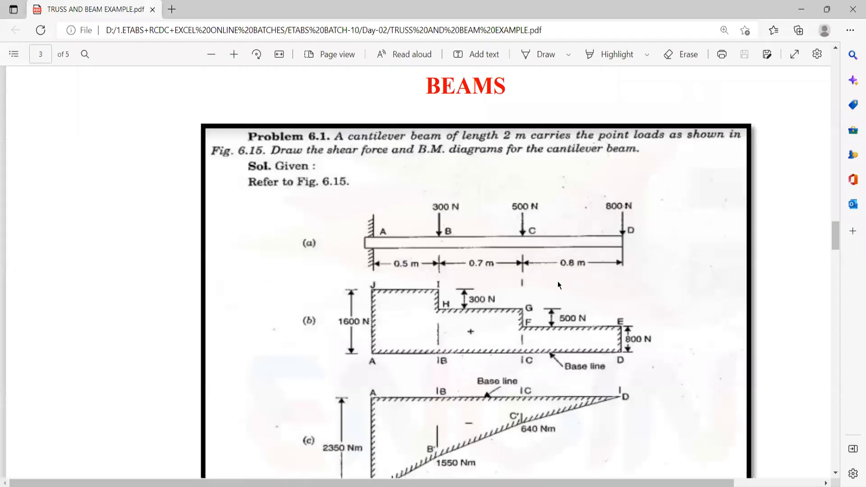
key(alt+Tab)
click(271, 299)
text(0)
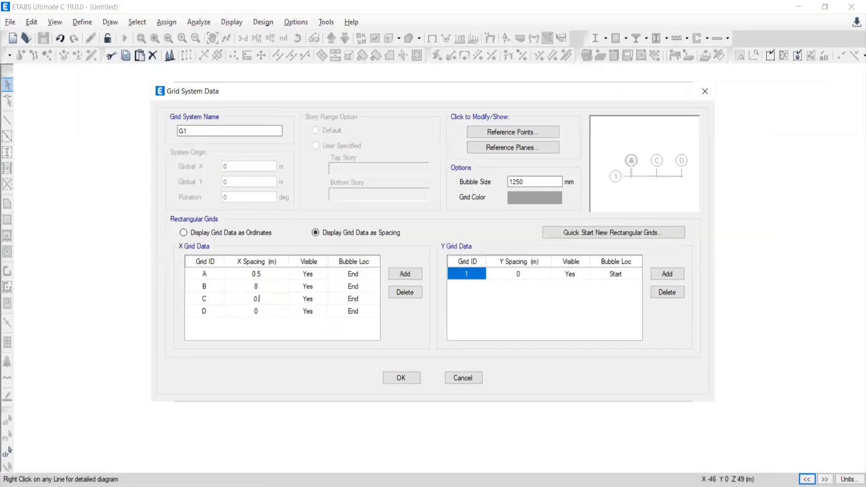
text(.7)
click(269, 311)
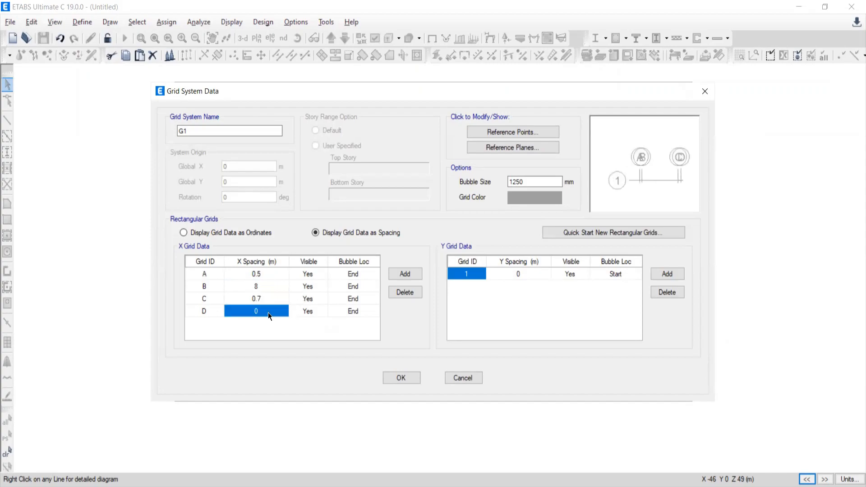
click(251, 284)
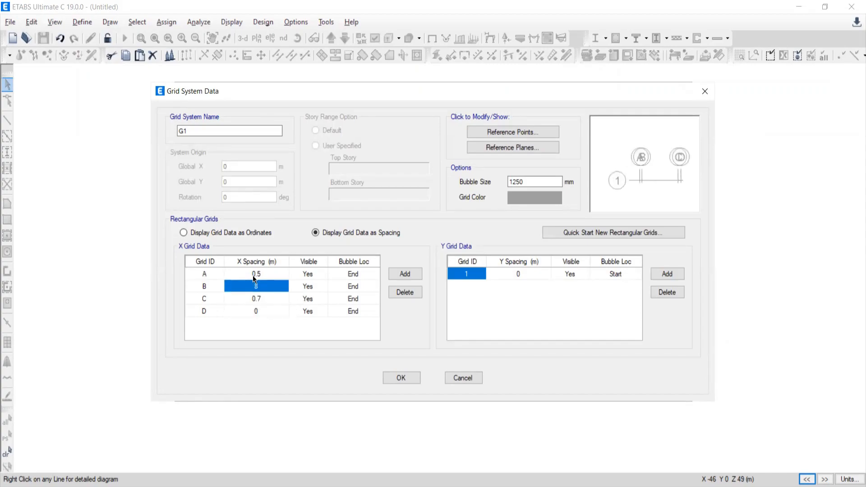
text(0.7)
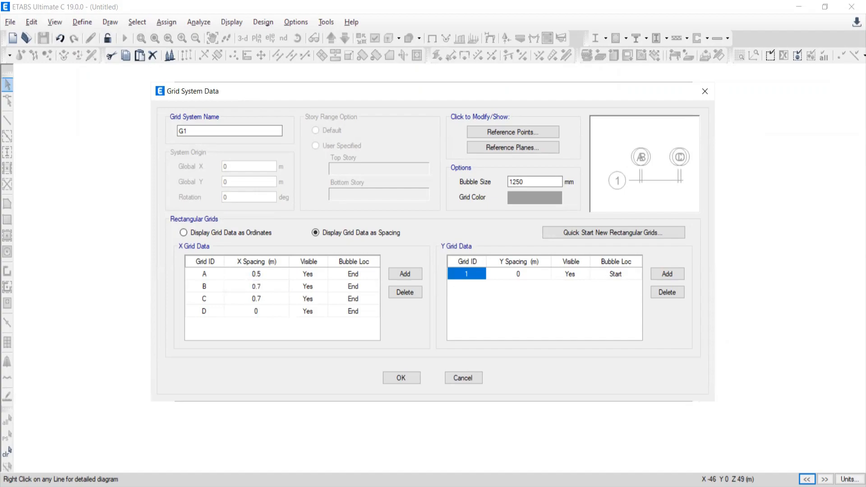
click(262, 296)
click(262, 296)
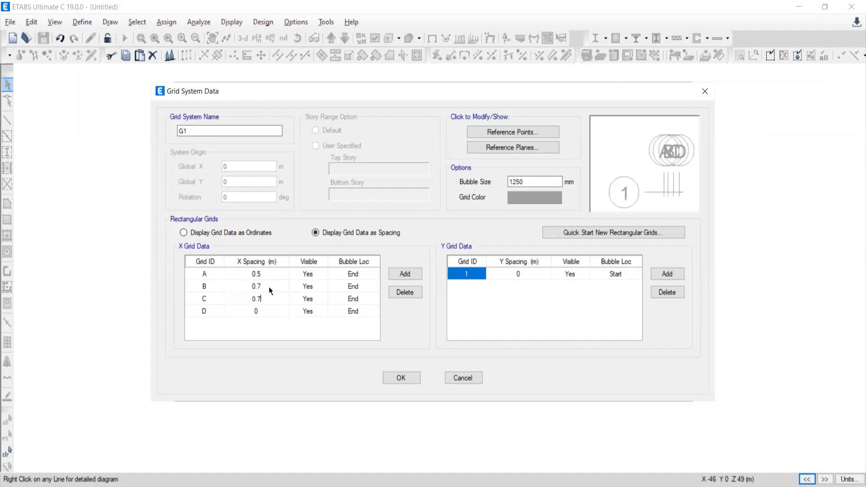
key(BackSpace)
text(8)
key(Return)
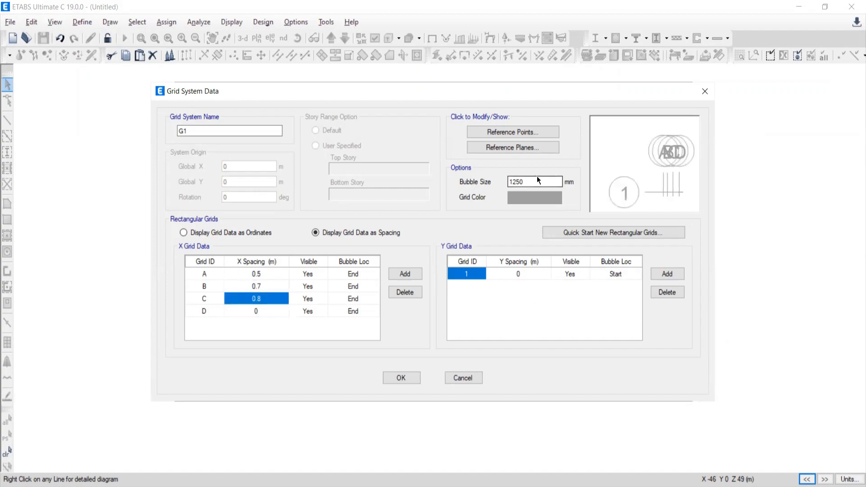
Set the grid bubble size to 1000 mm and accept the grid system data.
double_click(527, 186)
text(1000)
click(529, 197)
click(547, 107)
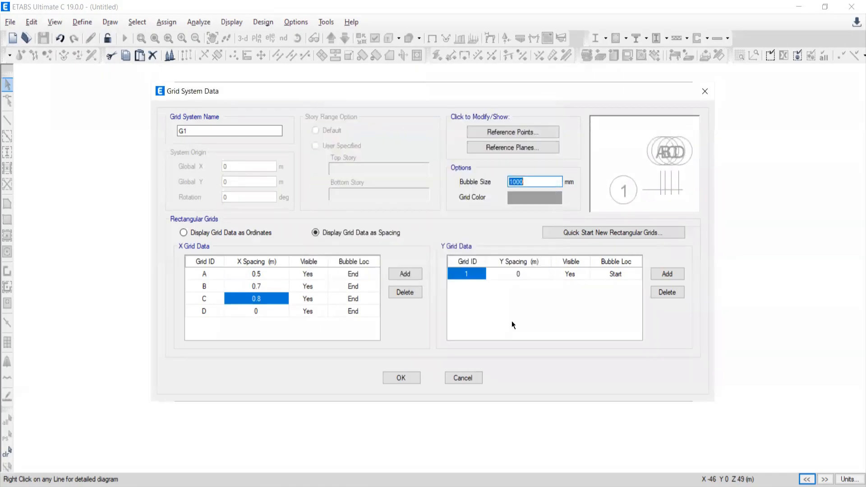
click(401, 378)
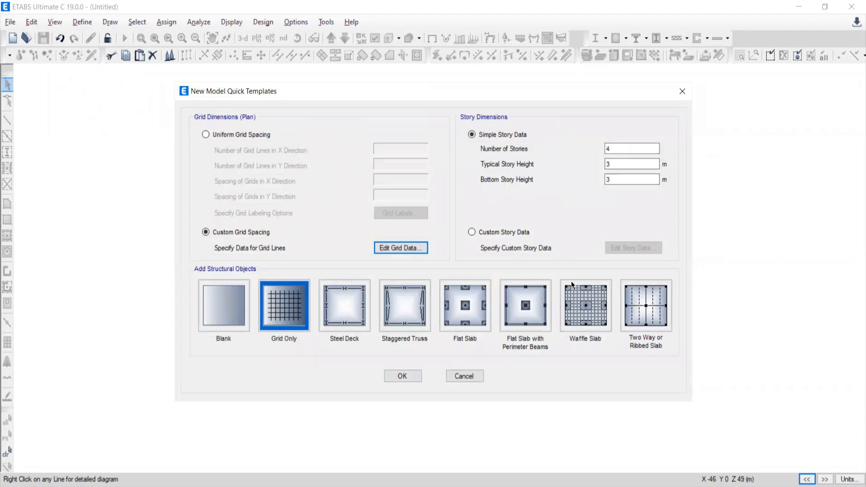
Set the story data to 1 story with typical and bottom heights of 1 m, and create the grid-only model.
double_click(609, 148)
text(1)
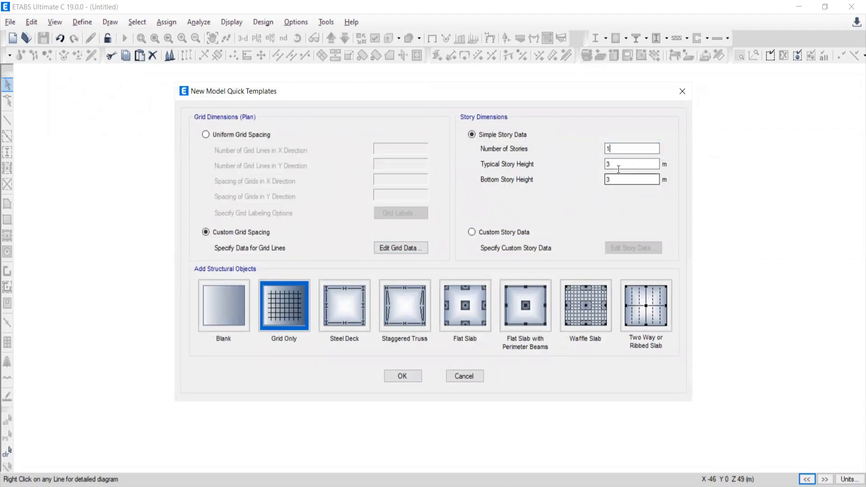
key(Tab)
text(1)
key(Tab)
text(1)
click(410, 378)
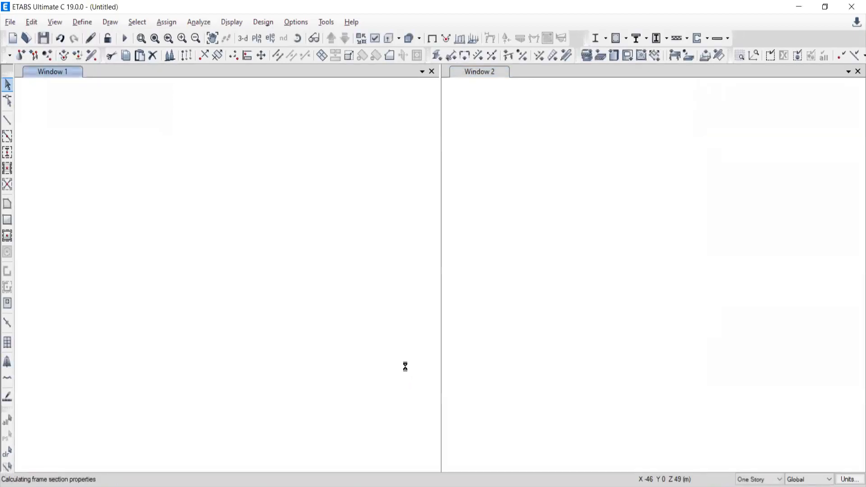
Close the second view window and display the elevation along grid 1.
click(857, 71)
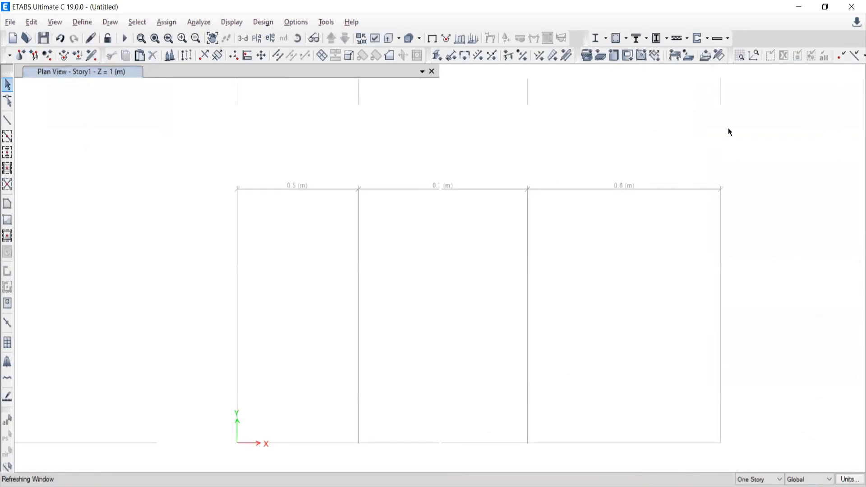
click(270, 39)
click(331, 215)
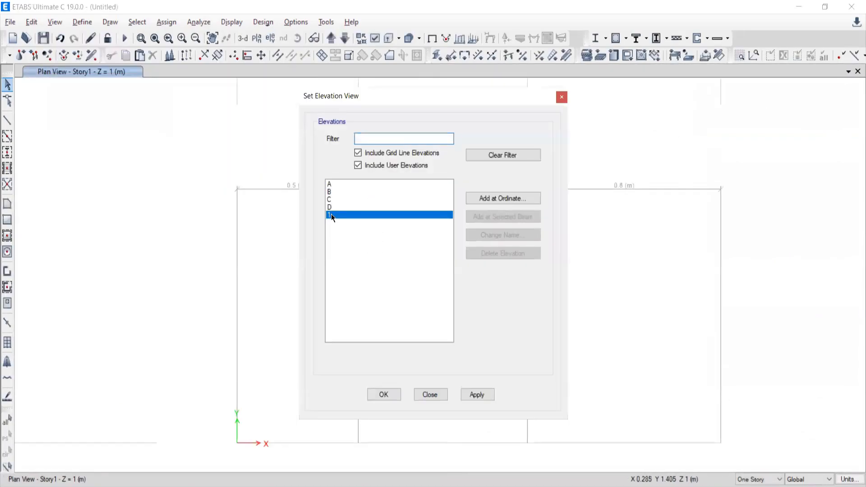
click(434, 395)
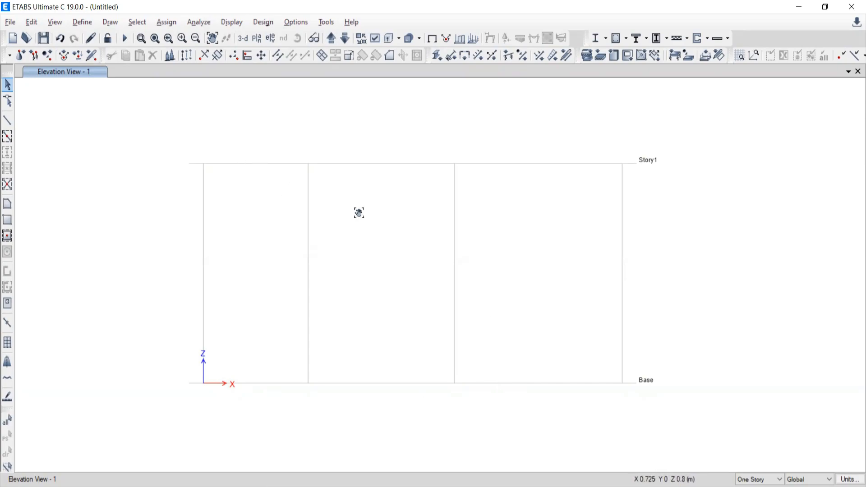
Check the beam figure in the PDF and draw a single continuous frame along Story1 from grid A to grid D.
middle_drag(357, 210, 385, 339)
scroll(454, 342, up, 3)
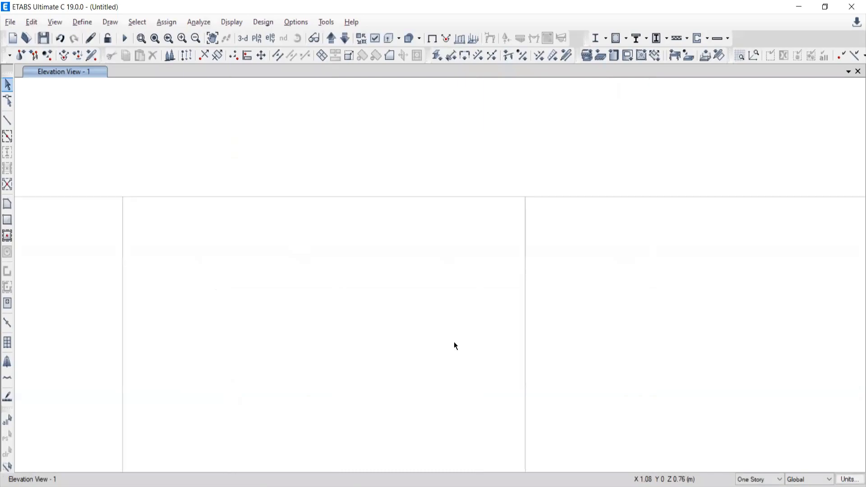
scroll(454, 344, down, 3)
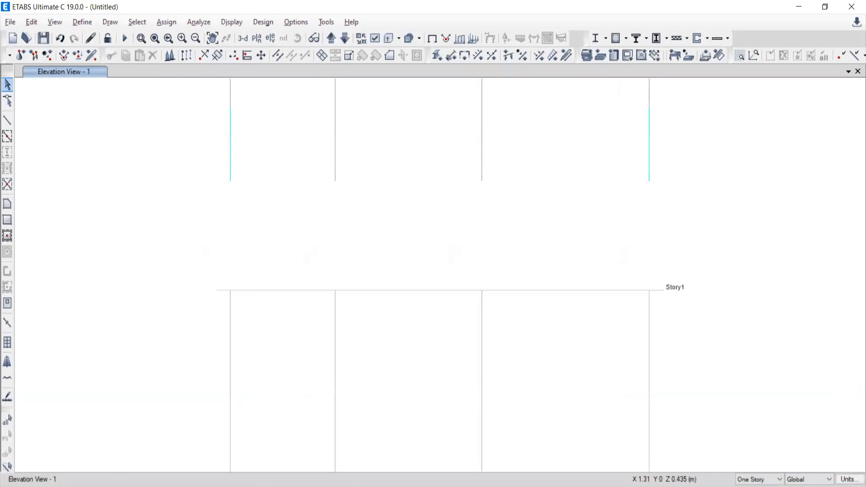
key(alt+Tab)
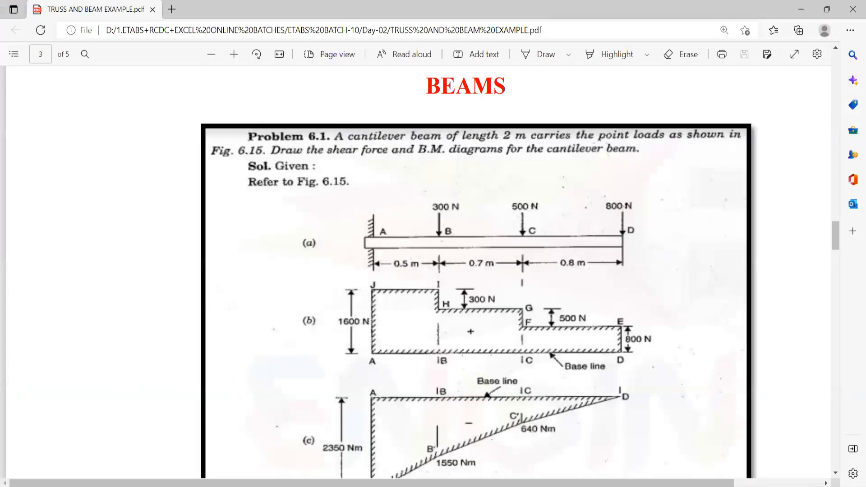
key(alt+Tab)
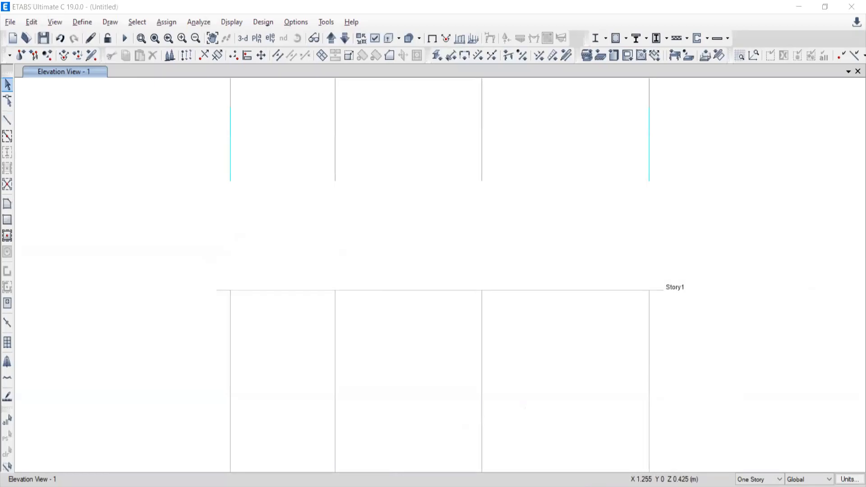
key(alt+Tab)
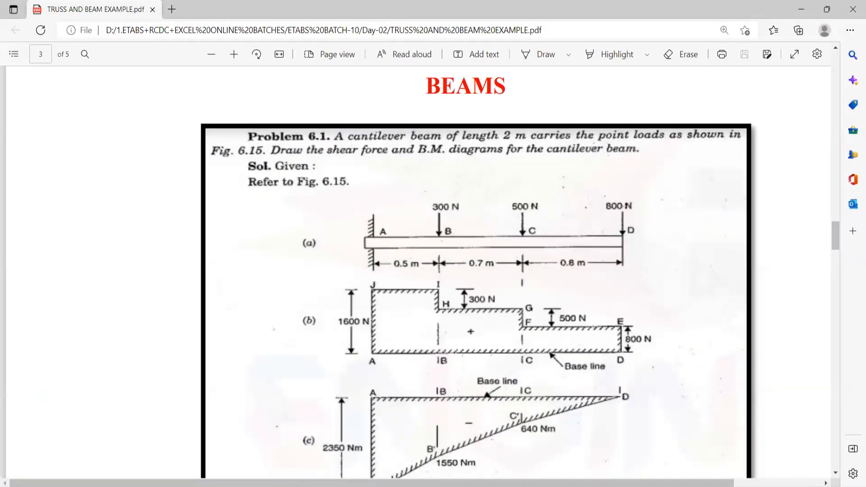
key(alt+Tab)
click(7, 120)
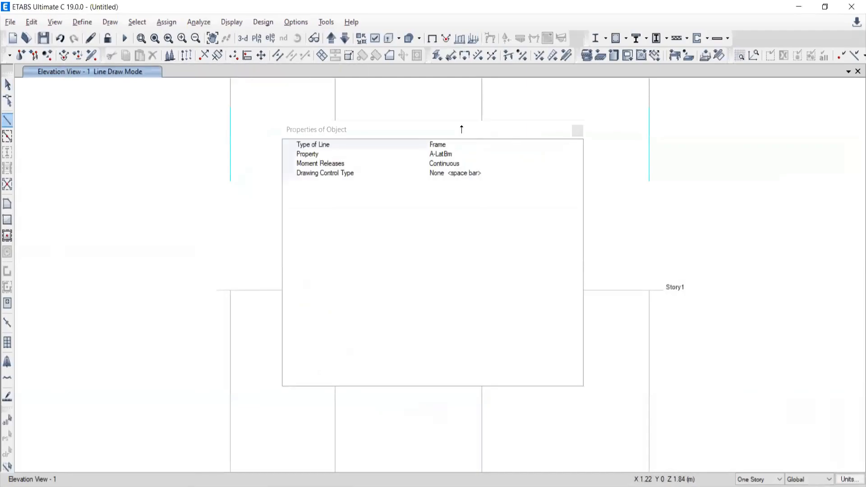
click(576, 131)
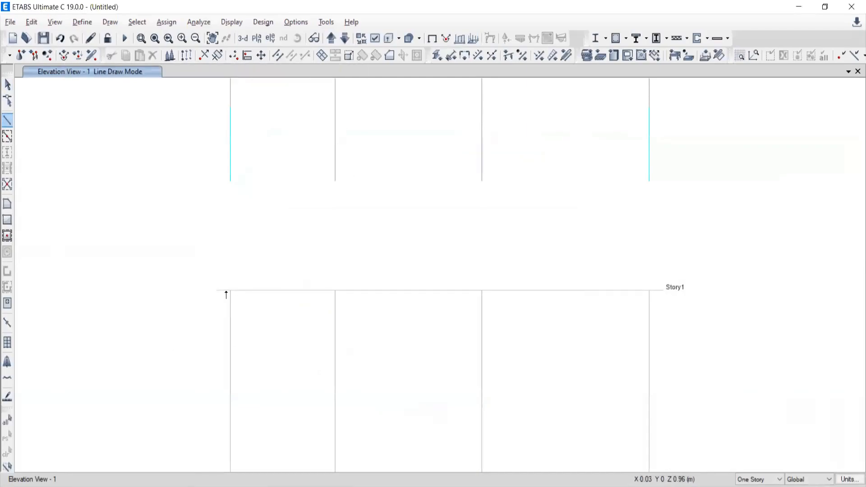
click(230, 290)
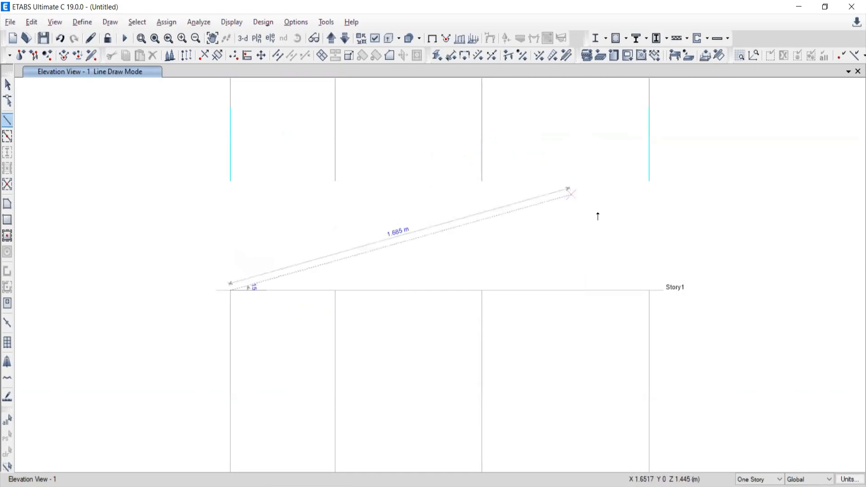
click(649, 291)
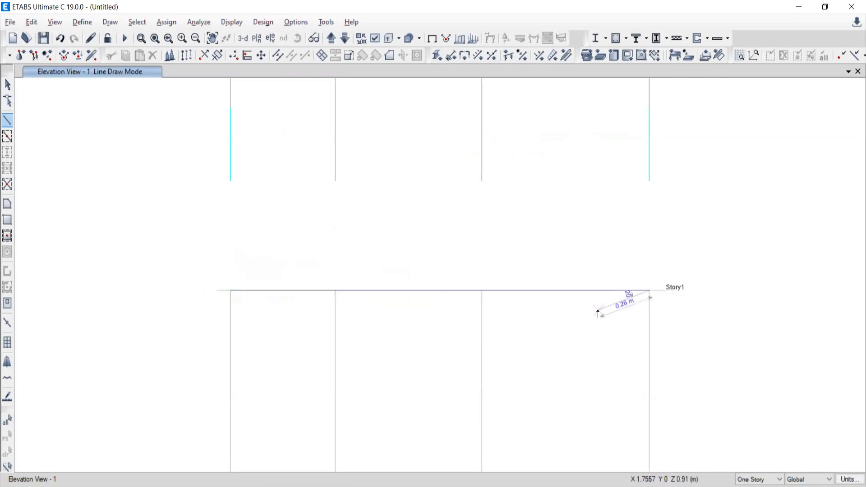
right_click(565, 324)
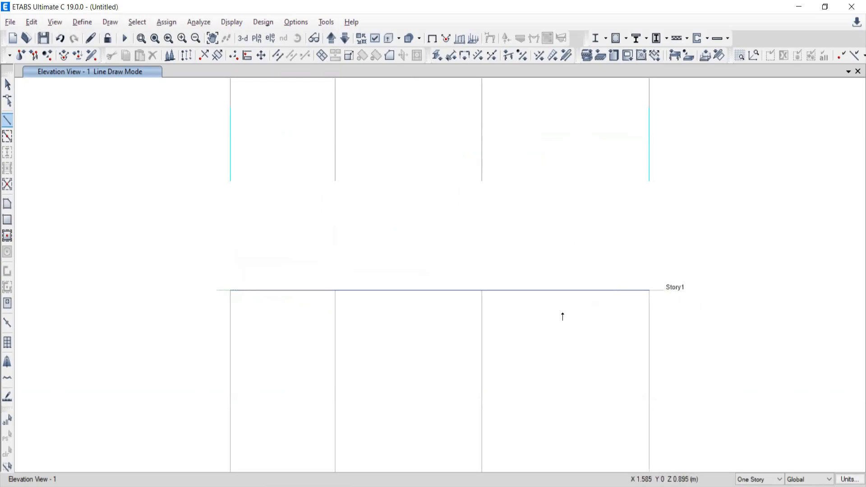
click(7, 85)
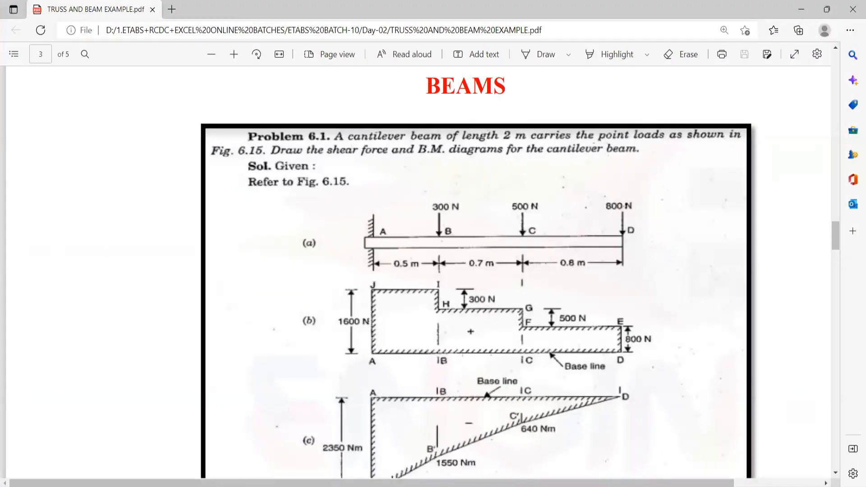
Compare with the PDF figure, test-select the beam's two end joints, and undo the single full-length frame.
key(alt+Tab)
key(alt+Tab)
key(alt+Tab)
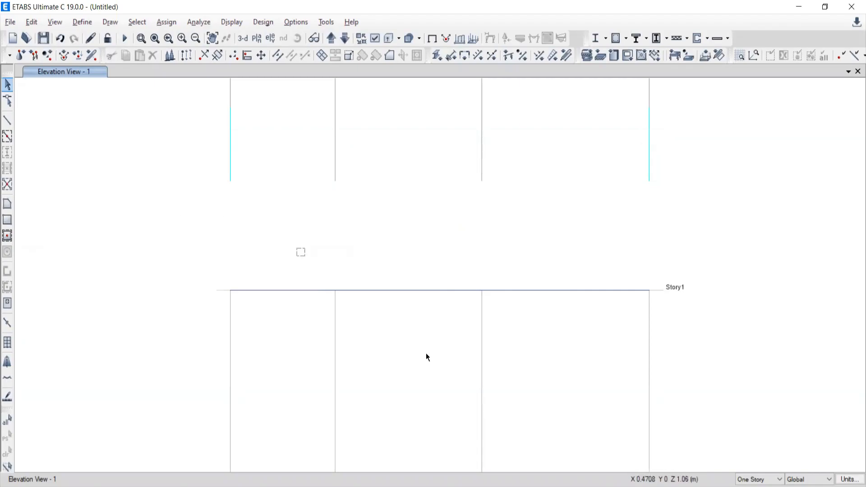
drag(189, 244, 242, 315)
click(8, 453)
drag(682, 331, 626, 257)
click(7, 453)
click(61, 38)
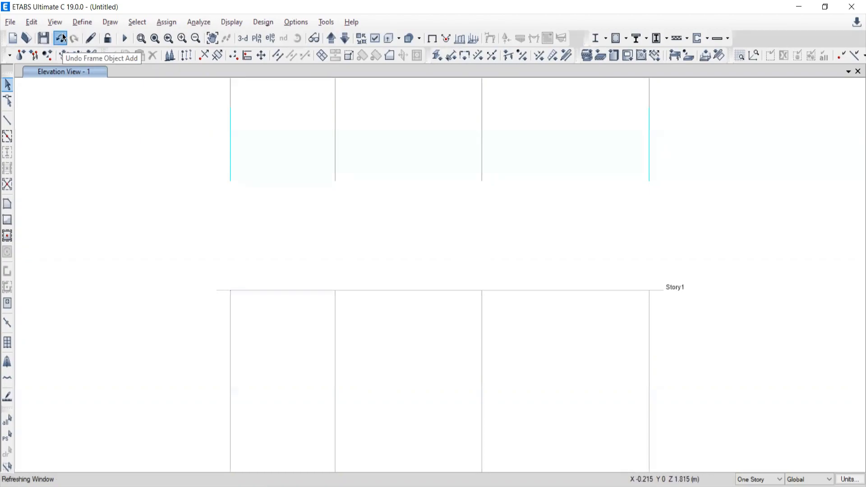
Draw the beam along Story1 as three connected frame segments, from grid A to B, B to C and C to D.
click(7, 120)
click(577, 131)
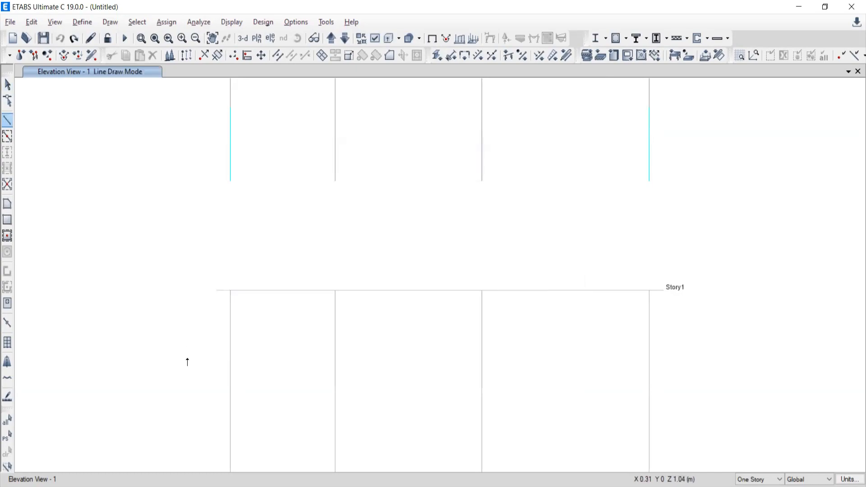
click(230, 291)
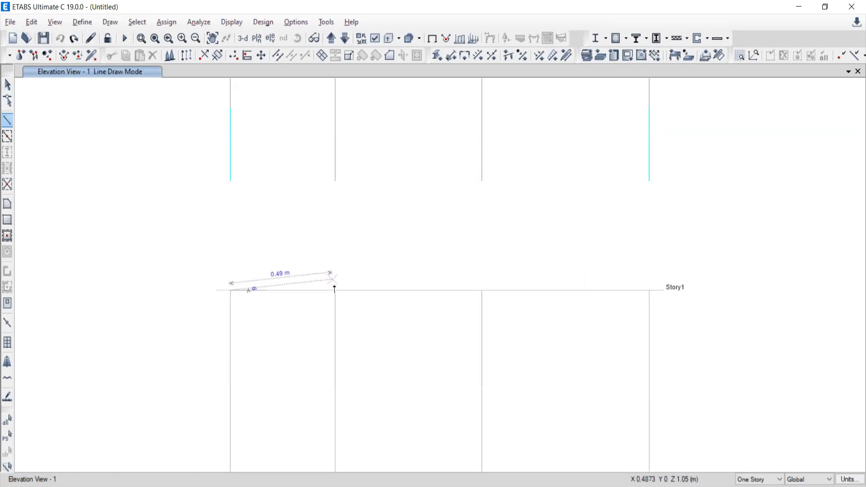
click(335, 290)
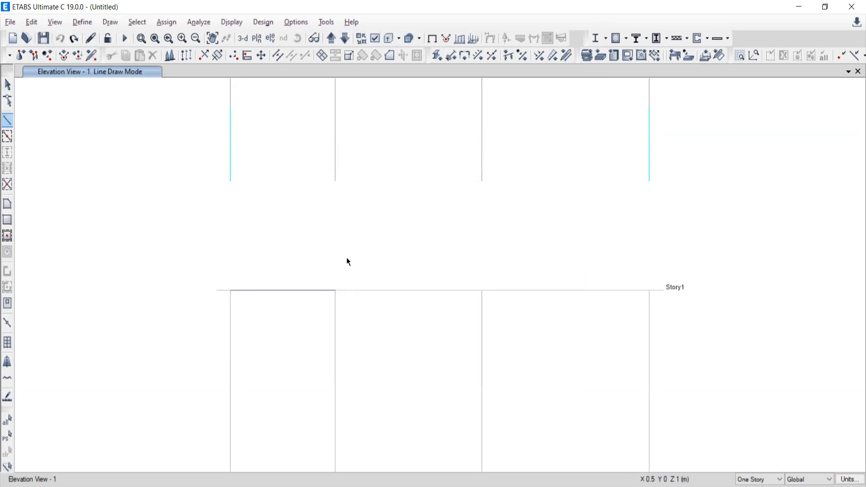
click(482, 291)
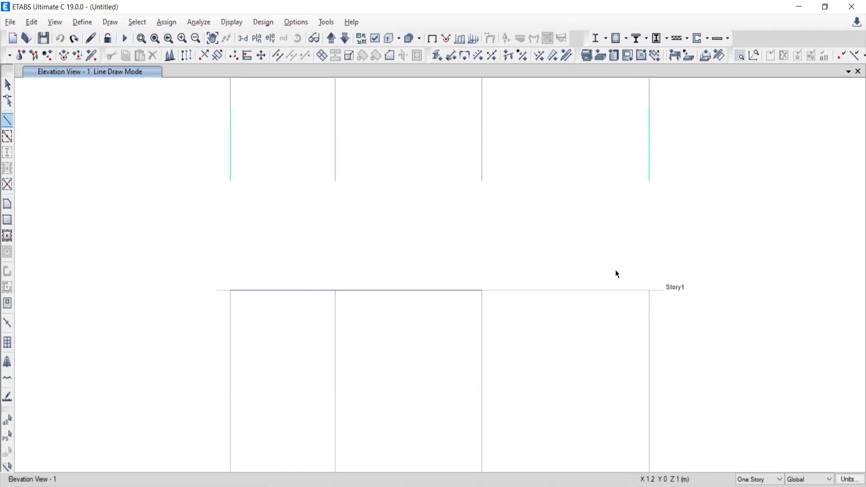
click(649, 291)
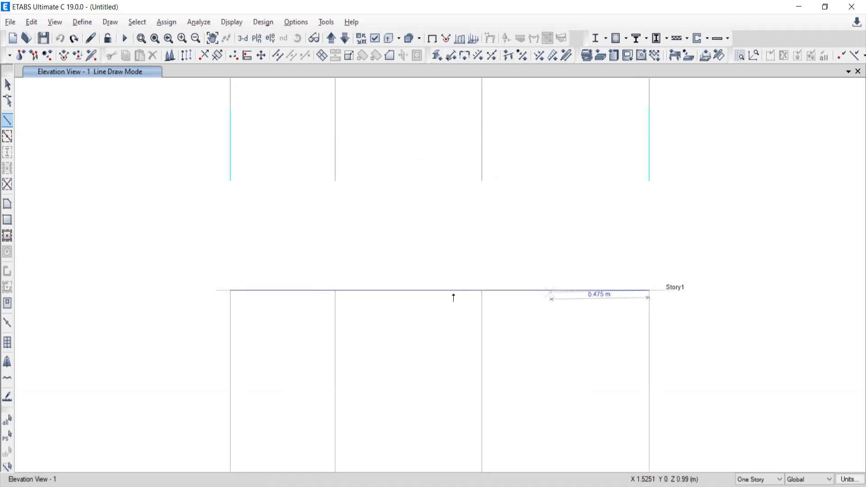
key(Escape)
key(Escape)
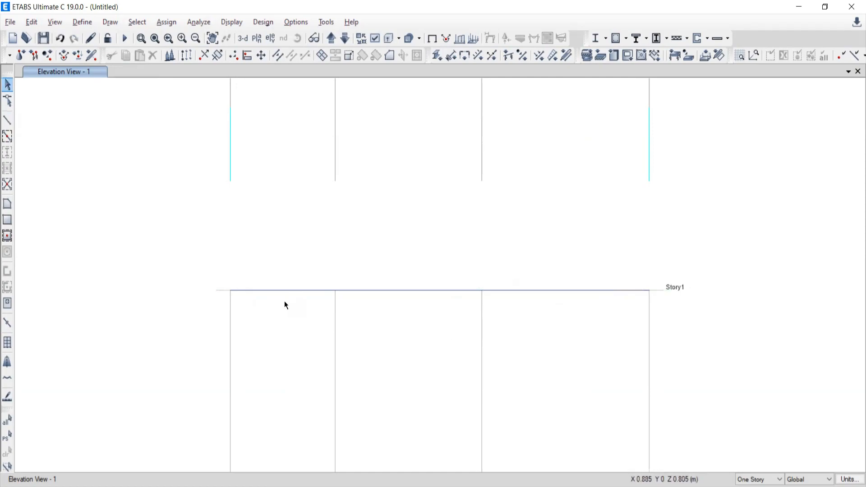
Test-select the intermediate beam joints at grids B and C, and clear the selection.
drag(306, 253, 366, 315)
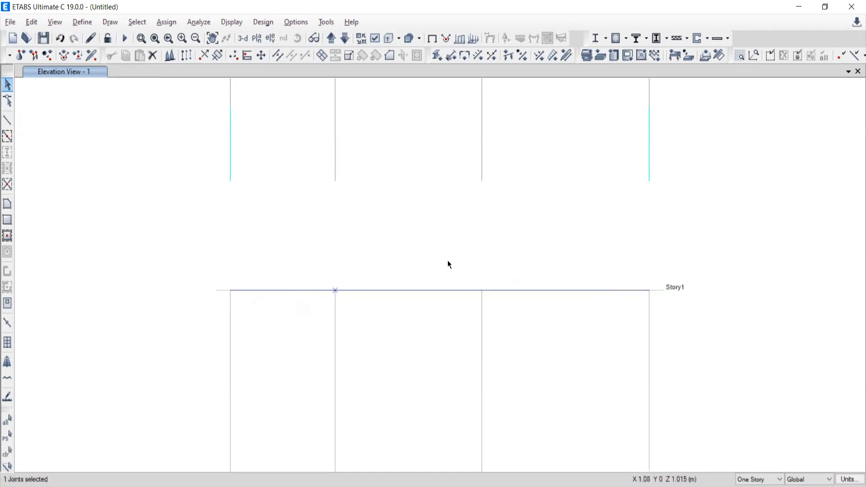
drag(448, 249, 572, 347)
click(450, 249)
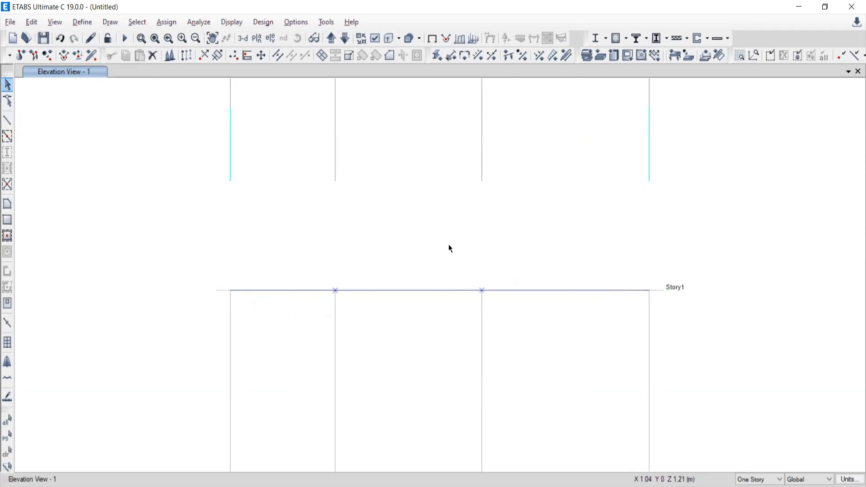
drag(306, 235, 370, 321)
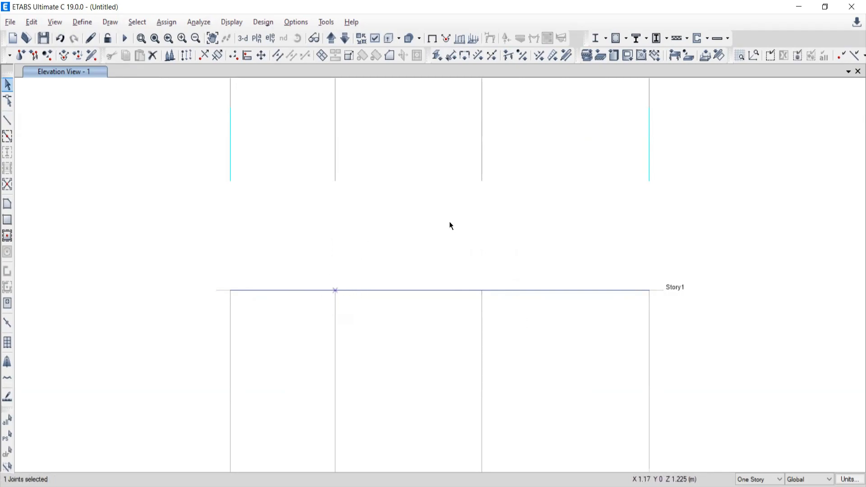
drag(449, 221, 494, 296)
click(7, 451)
drag(307, 258, 357, 325)
click(7, 451)
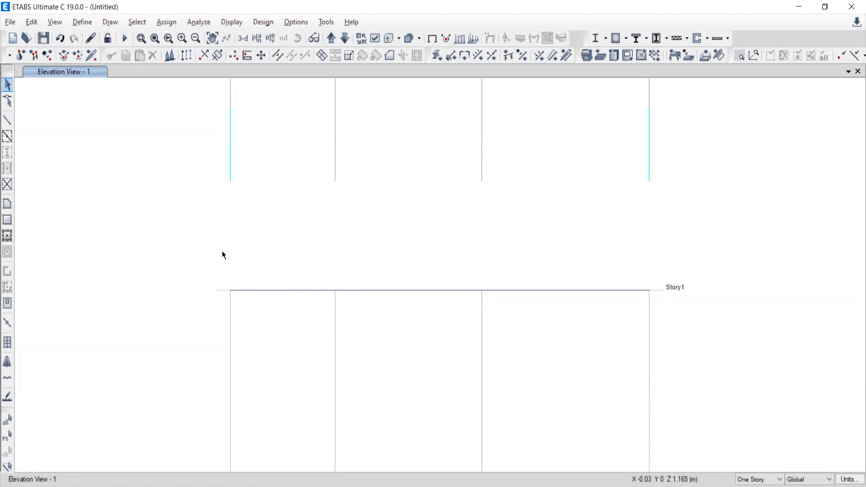
Assign a fixed restraint, with all translations and rotations restrained, to the beam joint at grid A on Story1.
drag(175, 229, 257, 336)
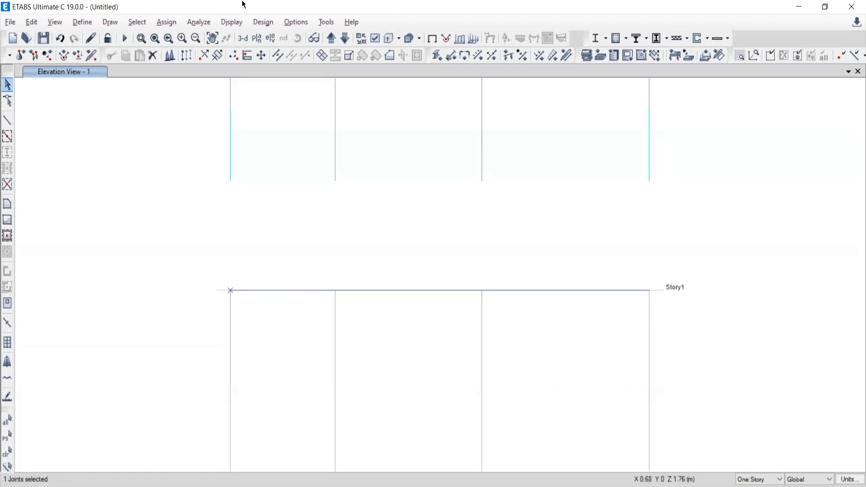
click(166, 22)
mouse_move(180, 38)
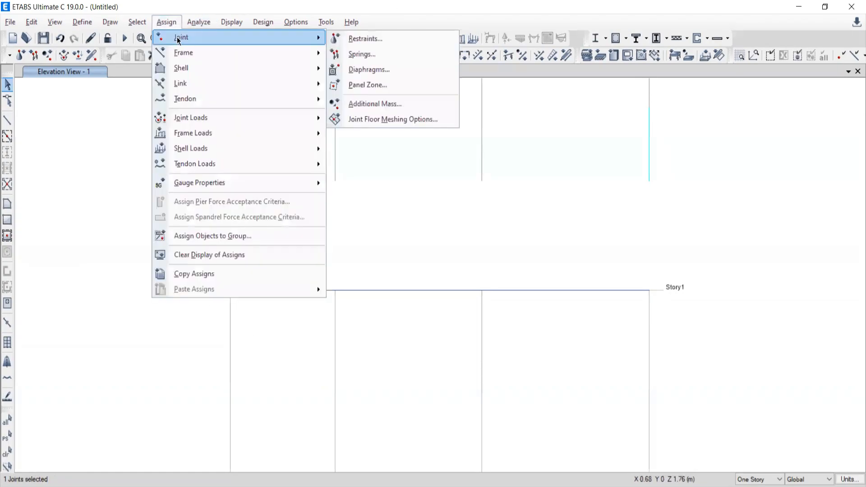
click(373, 41)
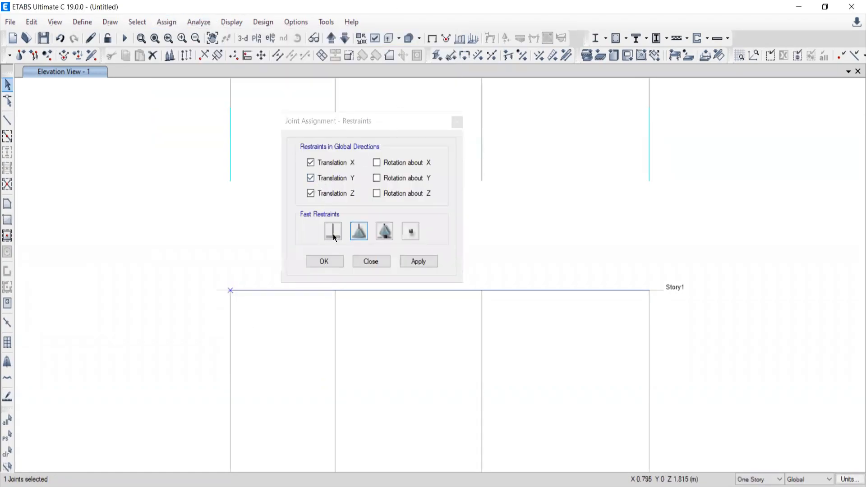
click(332, 233)
click(426, 264)
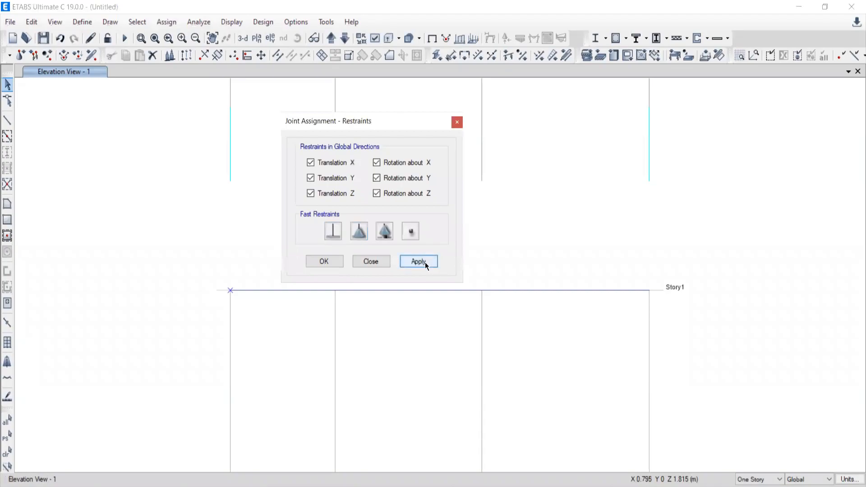
click(377, 263)
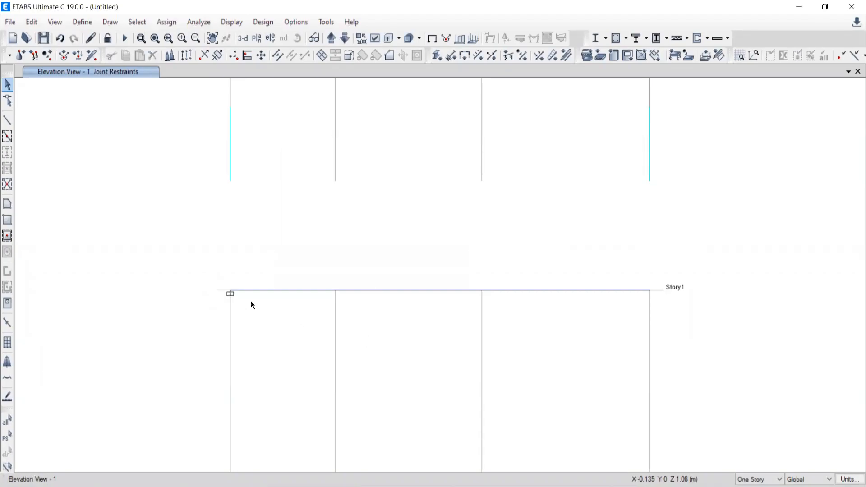
Switch to the PDF to read the point loads on the cantilever figure, and return to ETABS.
middle_drag(441, 312, 425, 272)
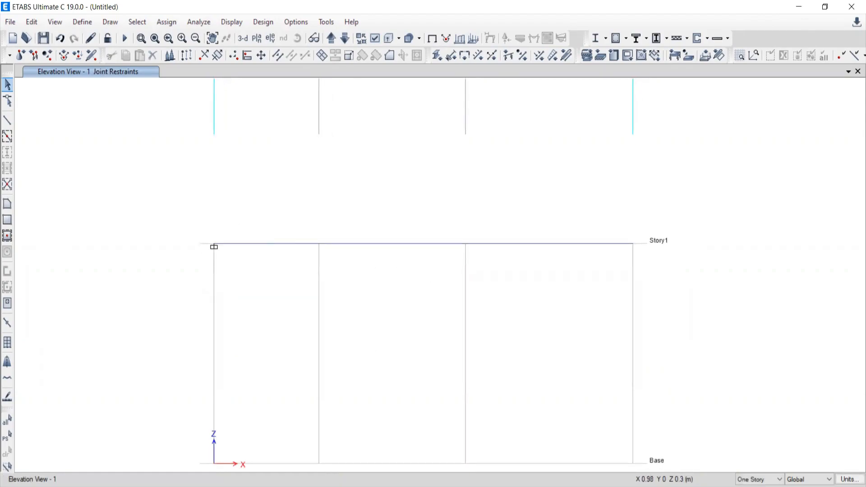
key(alt+Tab)
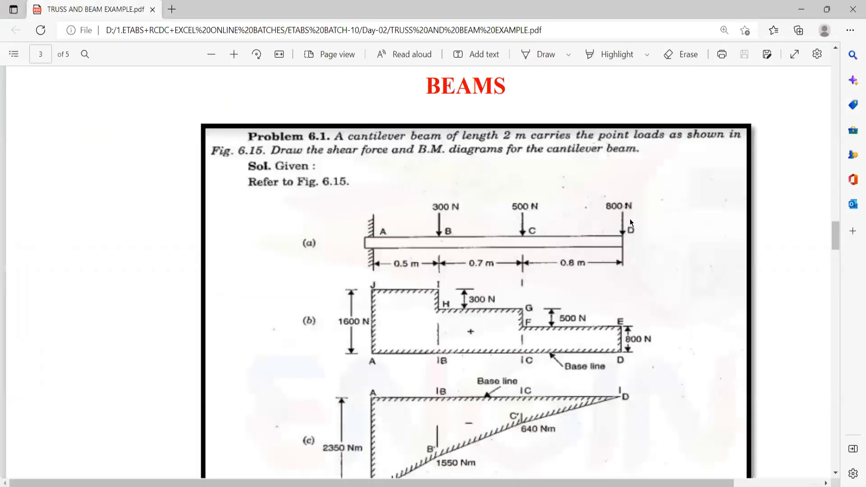
key(alt+Tab)
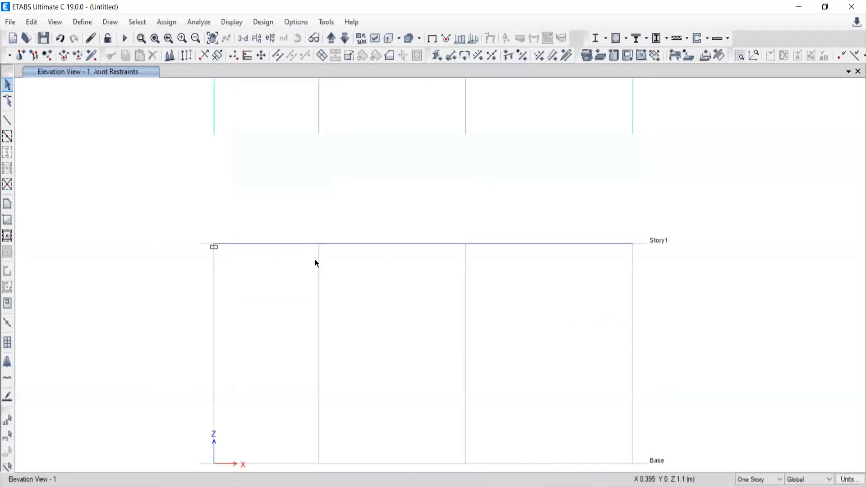
key(alt+Tab)
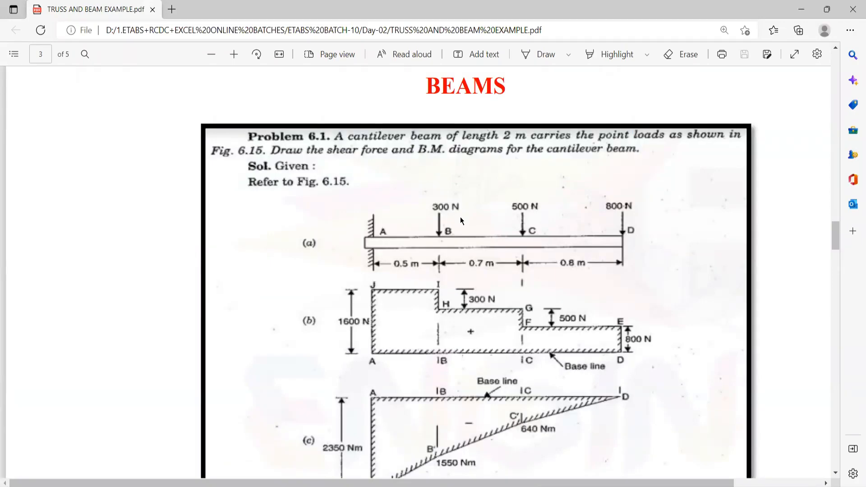
key(alt+Tab)
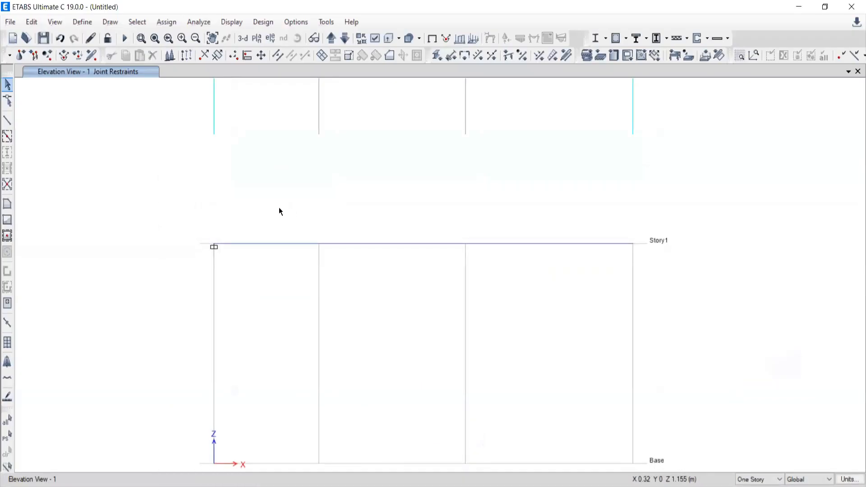
Assign a Live joint force of -0.3 kN in global Z to the beam joint at grid B on Story1.
drag(282, 199, 341, 257)
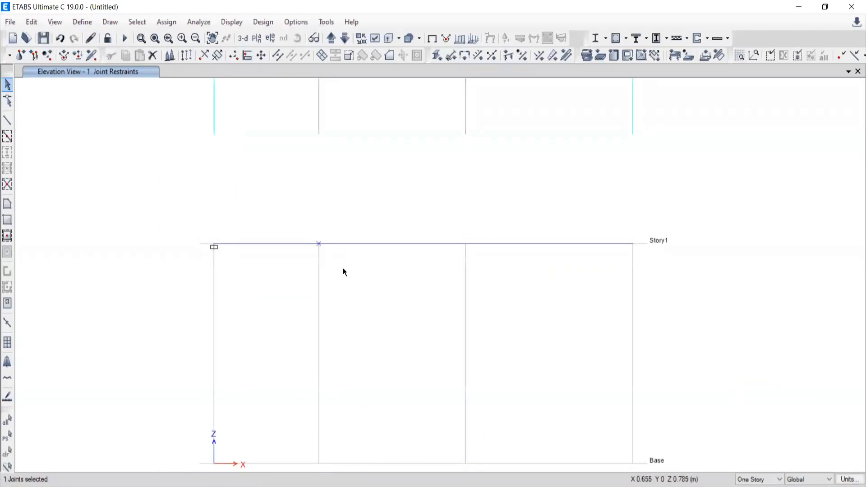
click(167, 22)
mouse_move(175, 119)
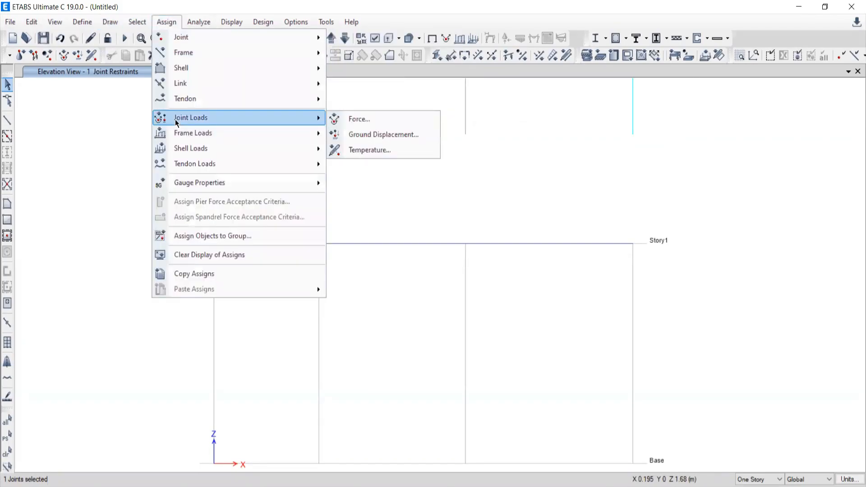
click(371, 121)
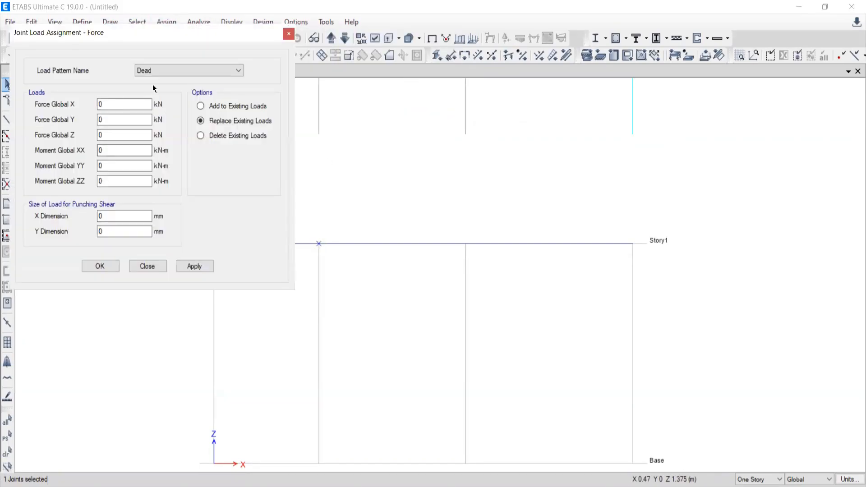
click(154, 70)
click(148, 89)
double_click(108, 135)
text(-.3)
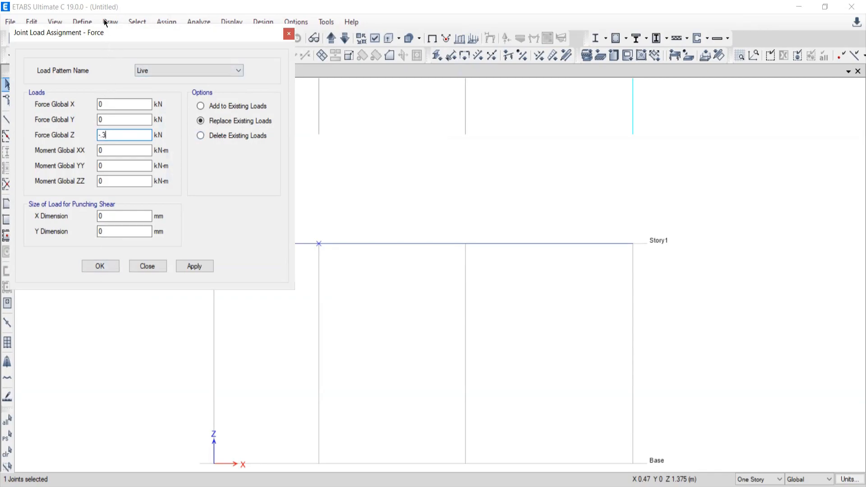
drag(105, 50, 99, 28)
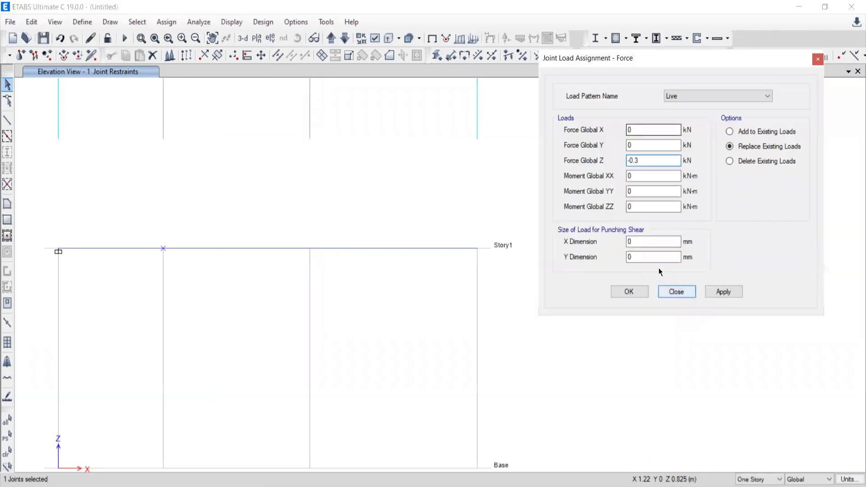
click(638, 161)
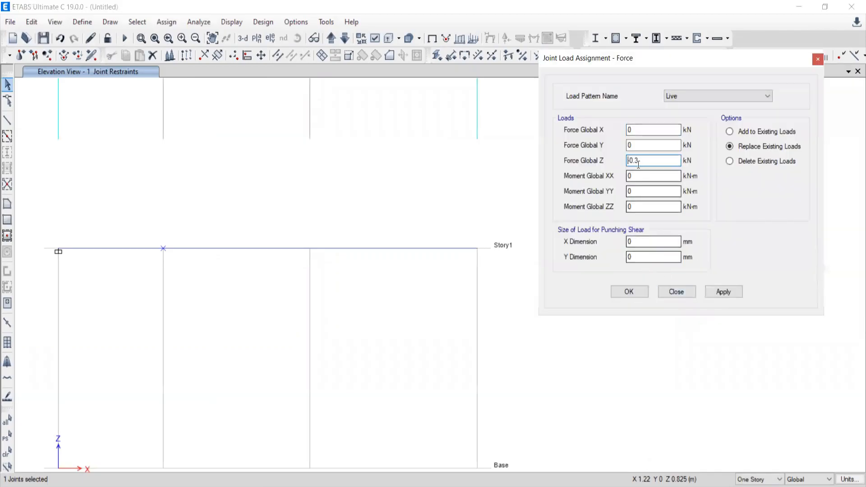
click(628, 291)
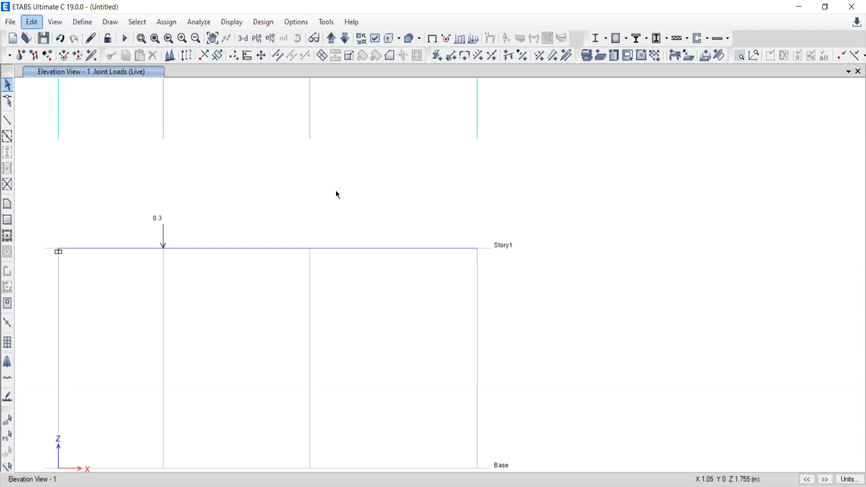
Assign a Live joint force of -0.5 kN in global Z to the beam joint at grid C on Story1.
click(310, 249)
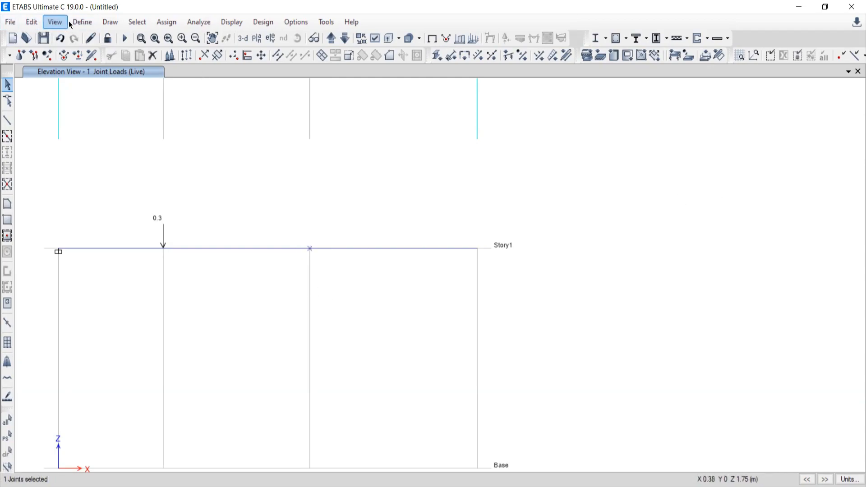
click(166, 21)
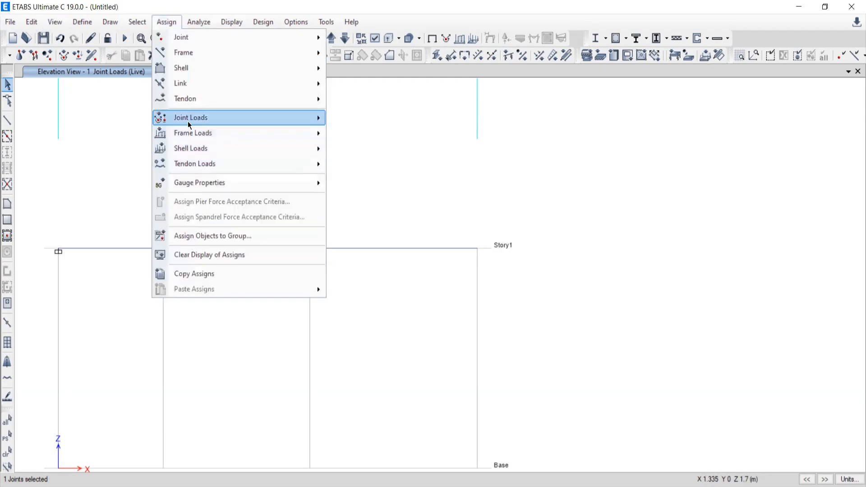
mouse_move(188, 118)
click(349, 120)
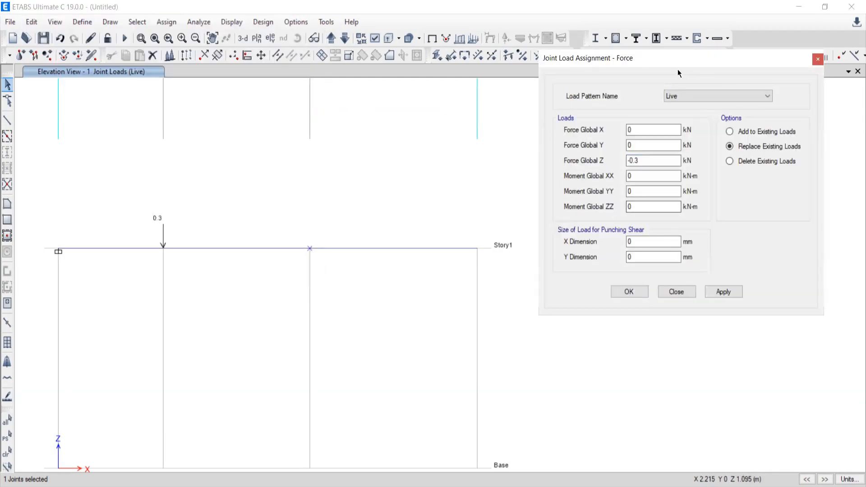
drag(680, 64, 736, 57)
click(695, 149)
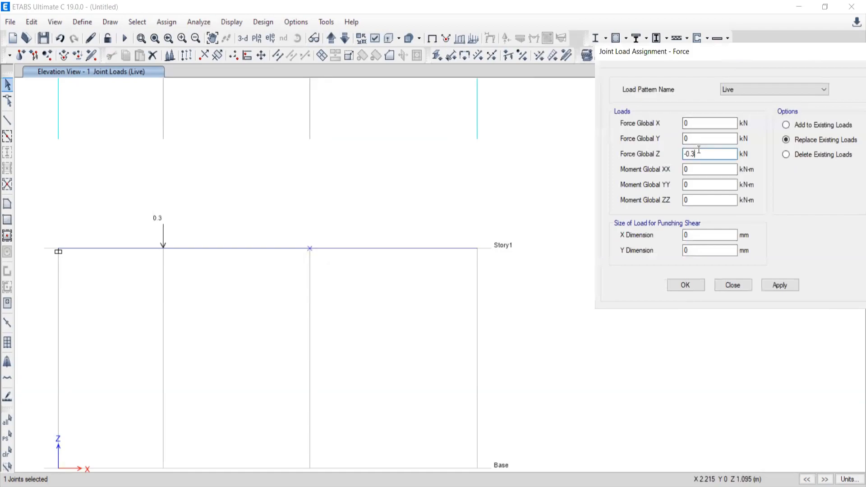
key(BackSpace)
text(5)
click(772, 284)
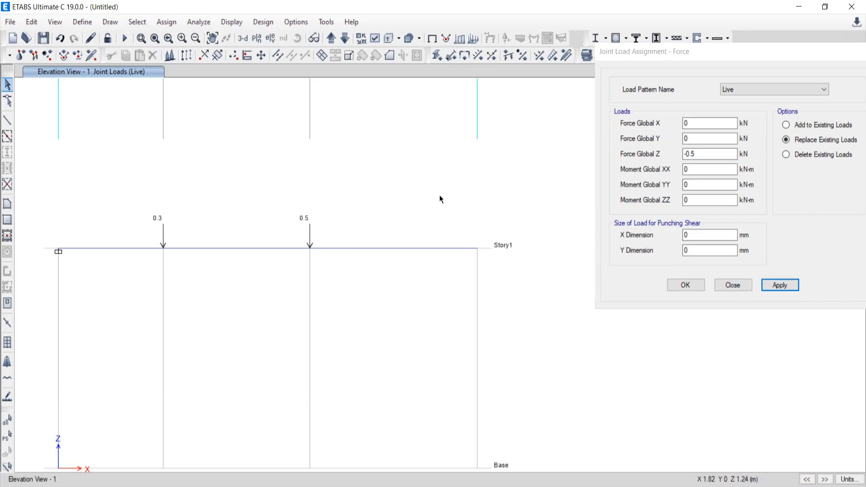
Assign a Live joint force of -0.8 kN in global Z to the beam's free end at grid D and close the load assignment.
drag(440, 199, 482, 262)
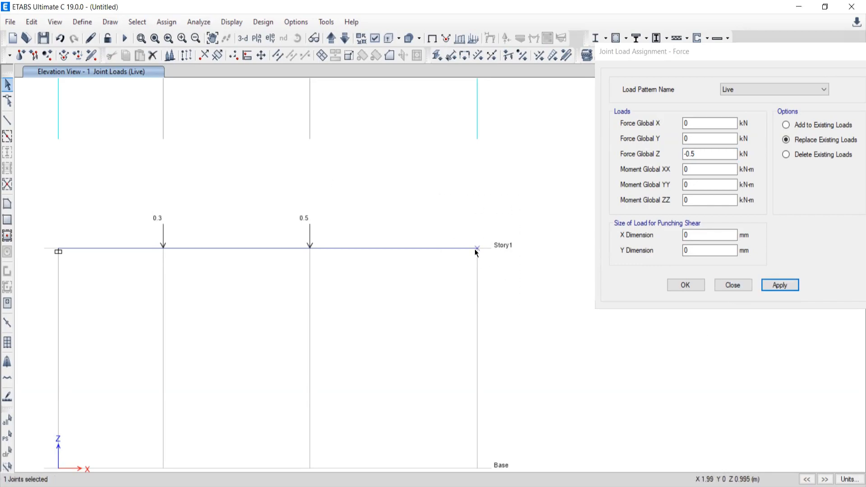
click(706, 154)
key(BackSpace)
text(8)
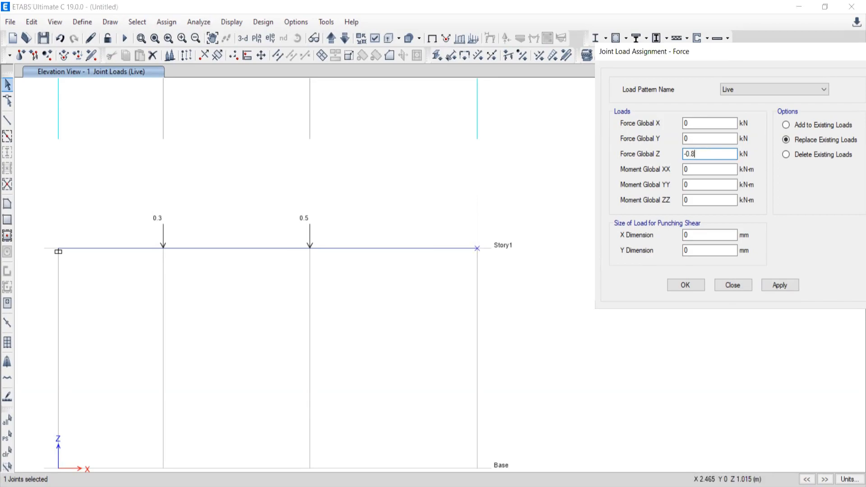
click(779, 285)
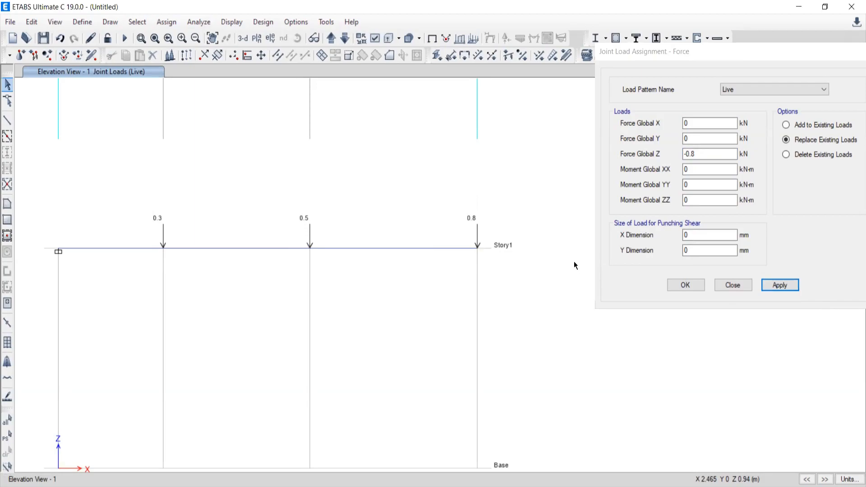
double_click(689, 55)
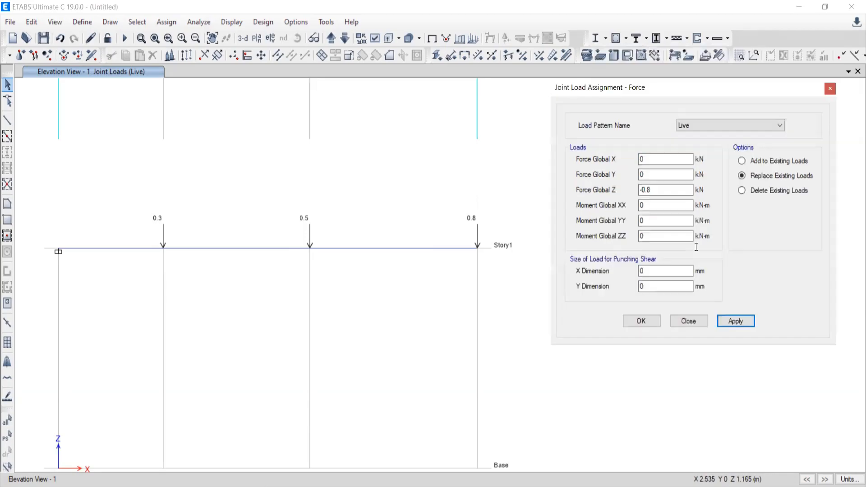
click(689, 321)
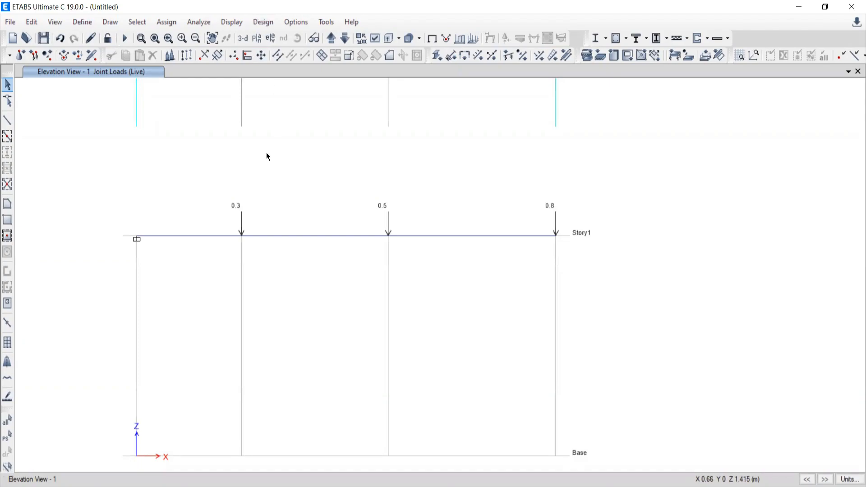
Run Check Model with all joint, frame, shell and other checks and both fixes enabled, and dismiss the report.
click(199, 22)
click(225, 36)
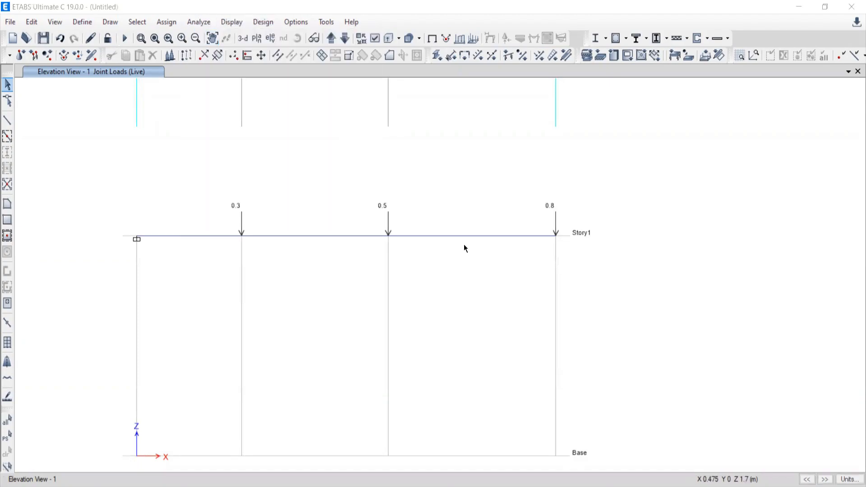
click(384, 397)
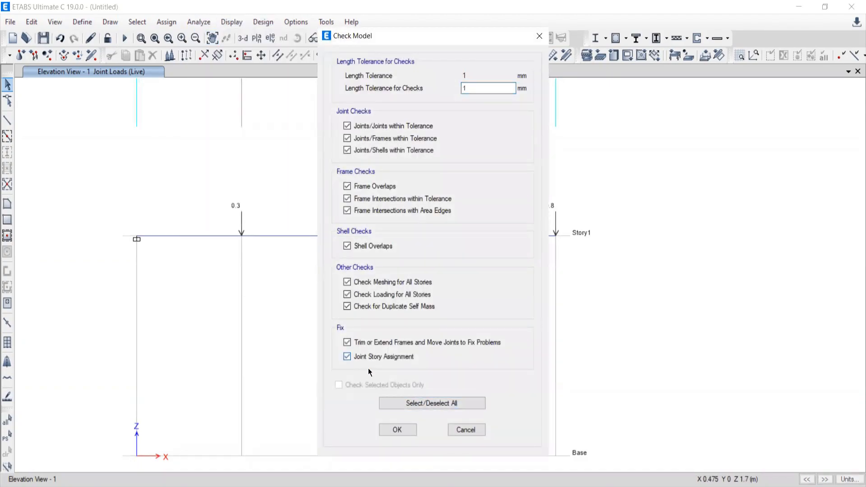
drag(369, 34, 68, 8)
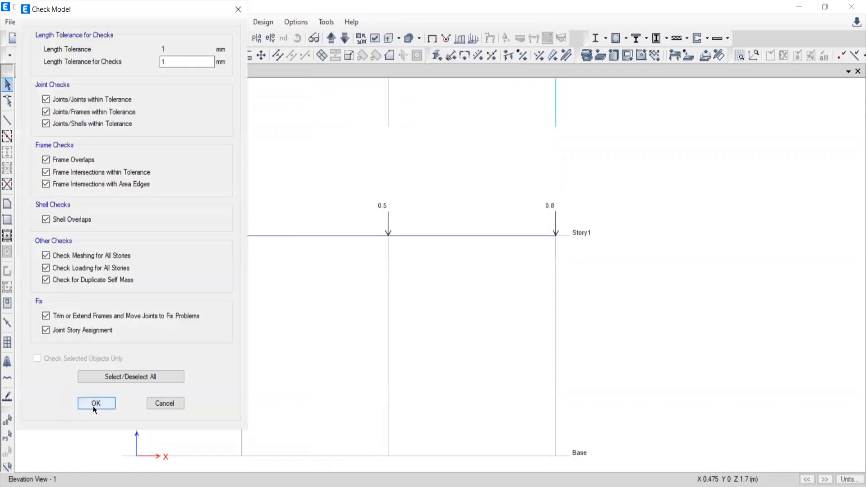
key(Return)
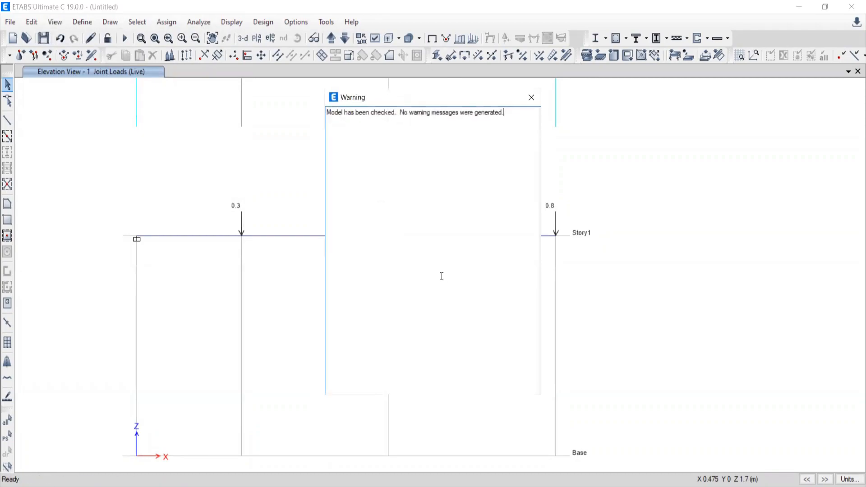
click(531, 97)
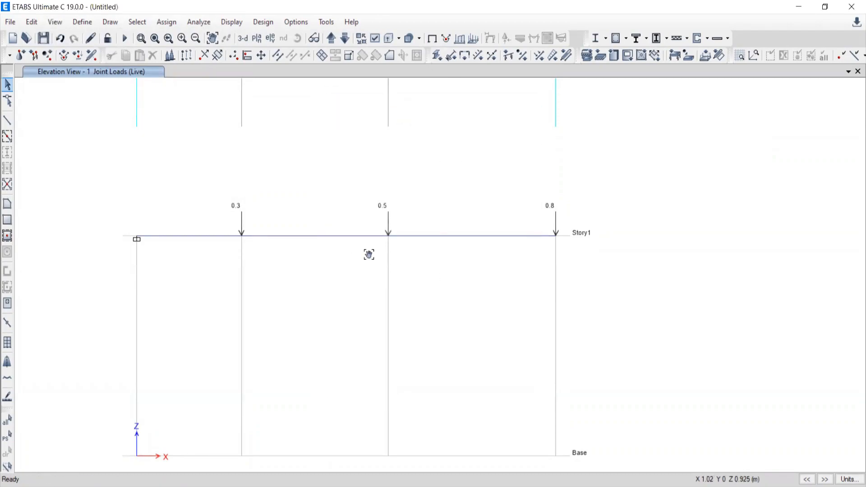
Run the analysis, saving the model as 6 in the DELETE folder and replacing the existing file.
drag(369, 254, 374, 252)
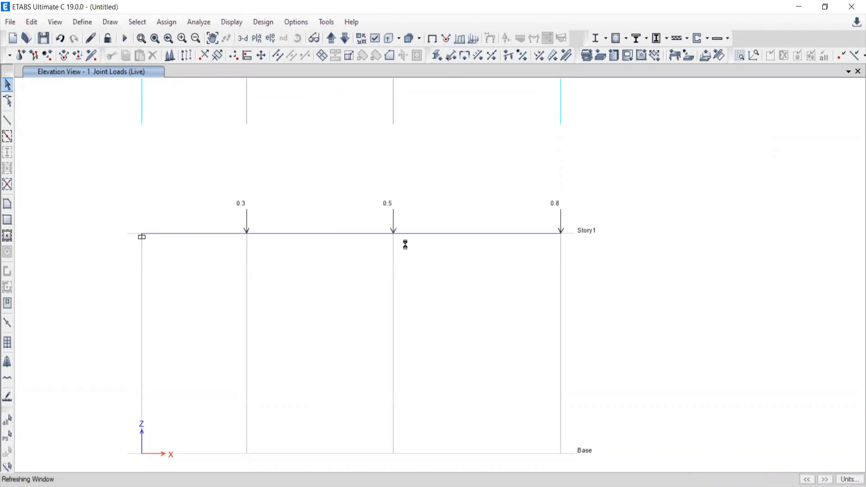
click(124, 39)
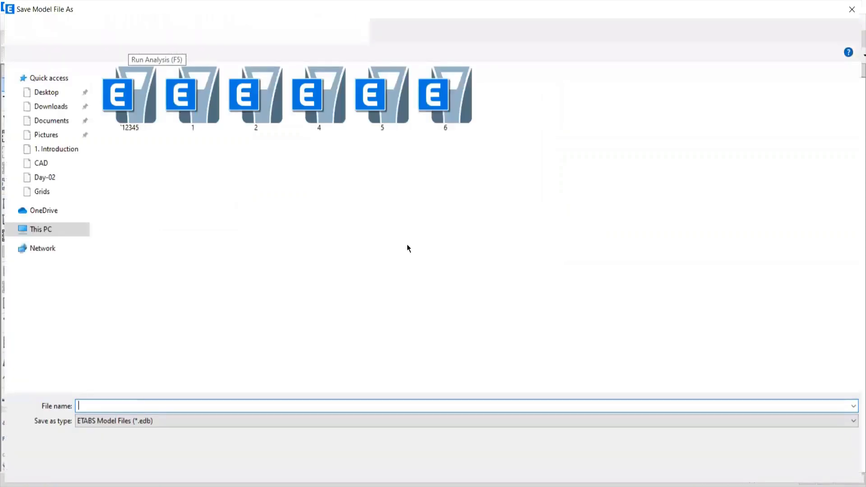
click(429, 116)
key(Return)
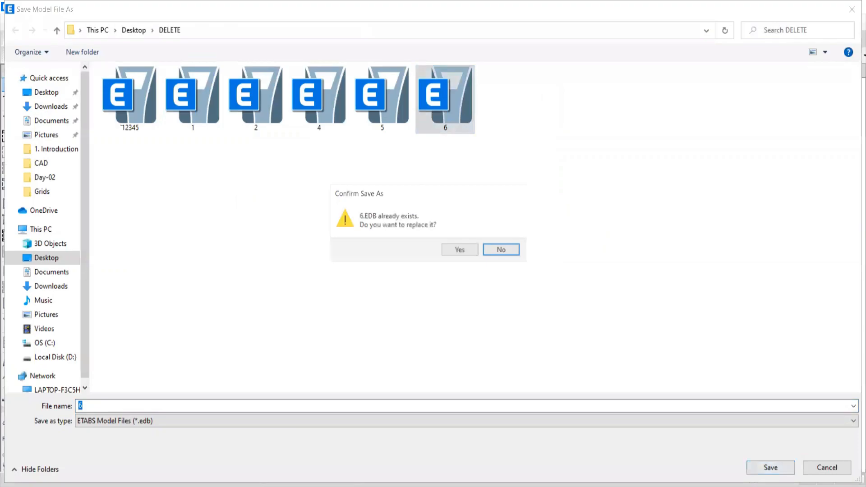
click(452, 249)
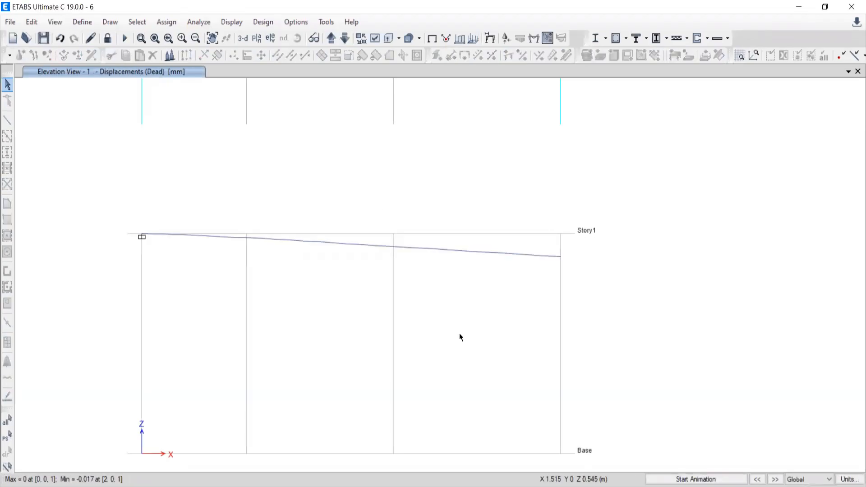
Play the animation of the beam's Dead load displacement in the elevation view, and stop it.
middle_drag(383, 291, 389, 269)
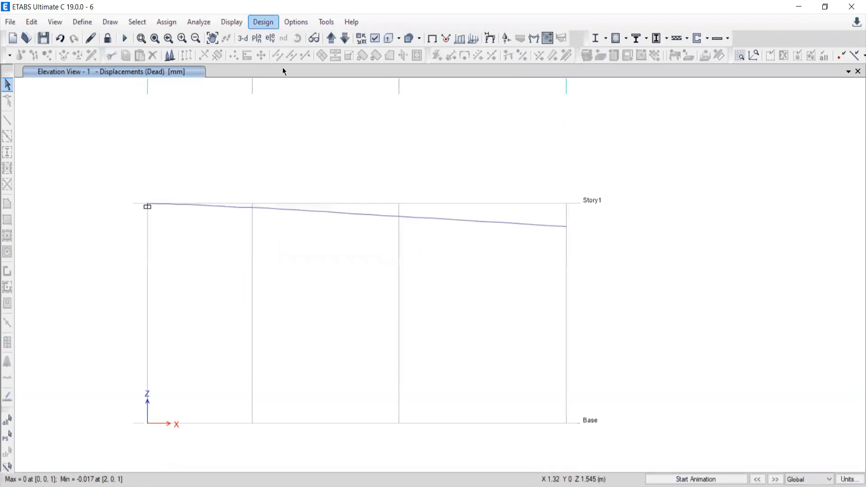
middle_drag(375, 240, 369, 256)
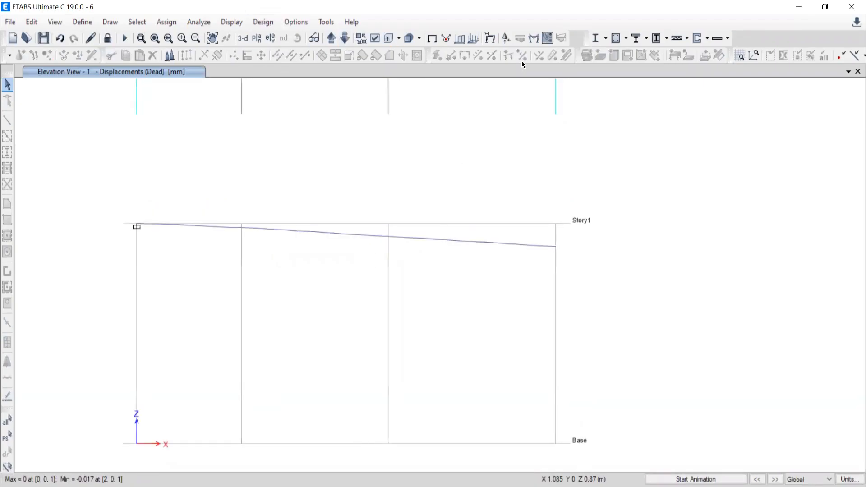
click(690, 482)
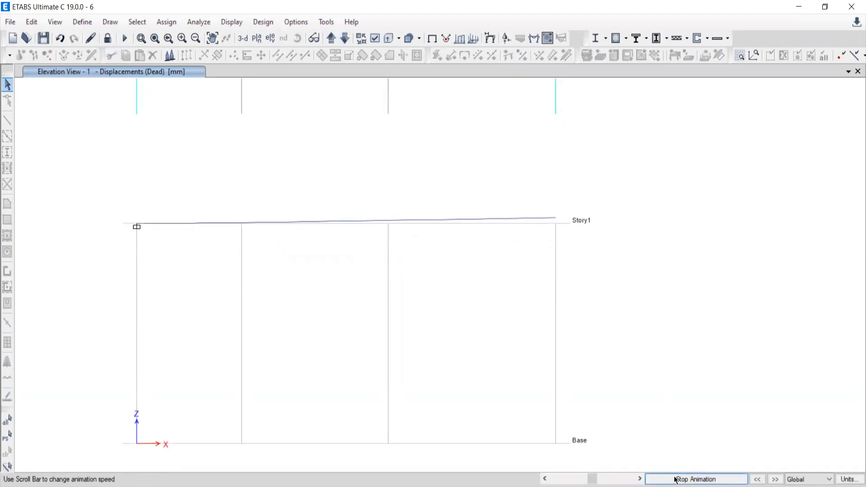
click(690, 479)
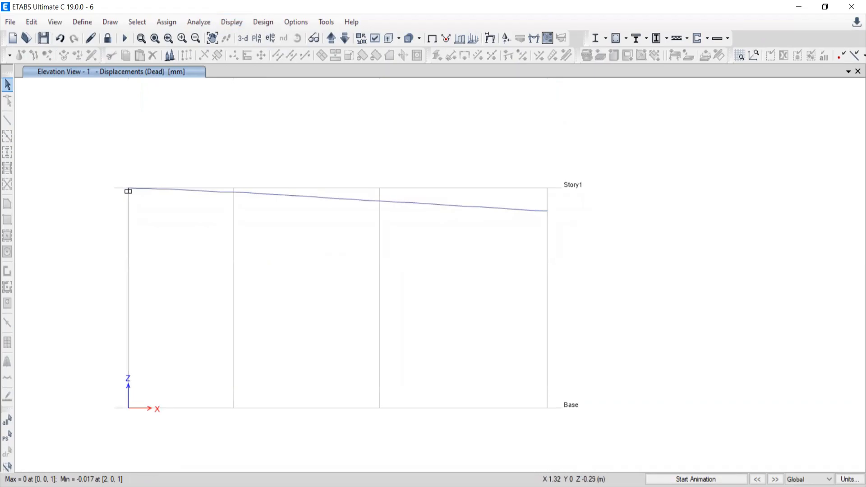
Display the Shear 2-2 force diagram of the beam frames for the Live case in the elevation view.
click(402, 486)
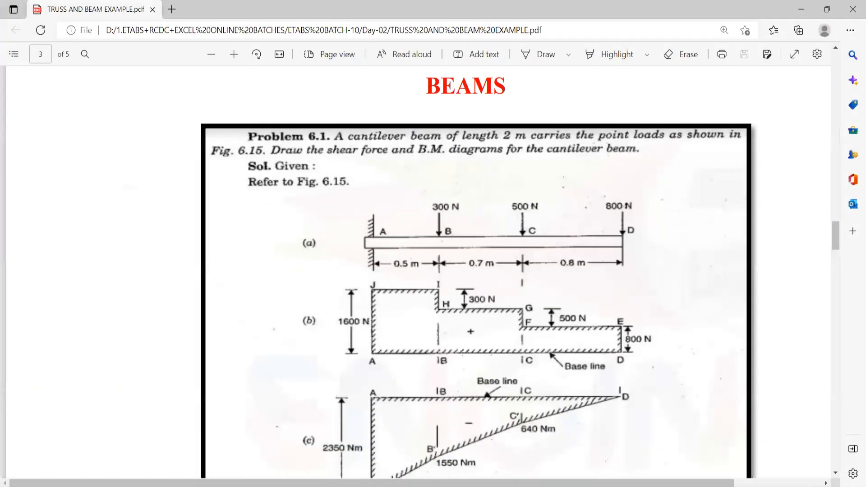
click(403, 486)
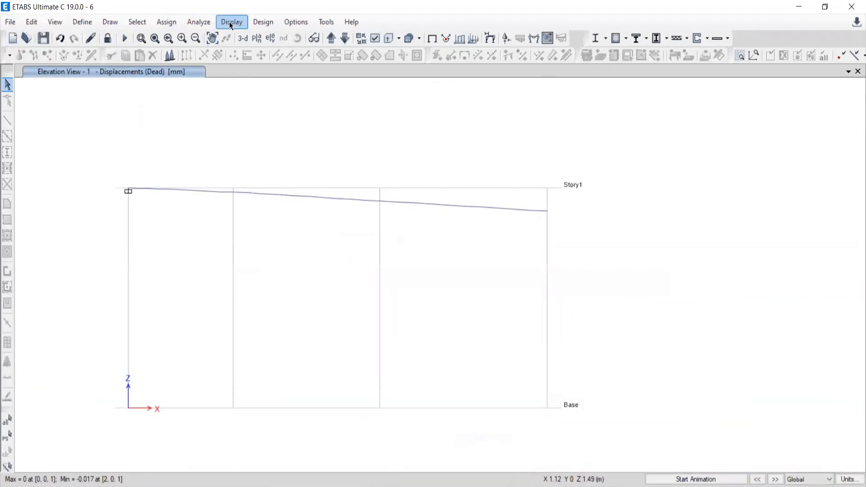
click(231, 22)
mouse_move(247, 94)
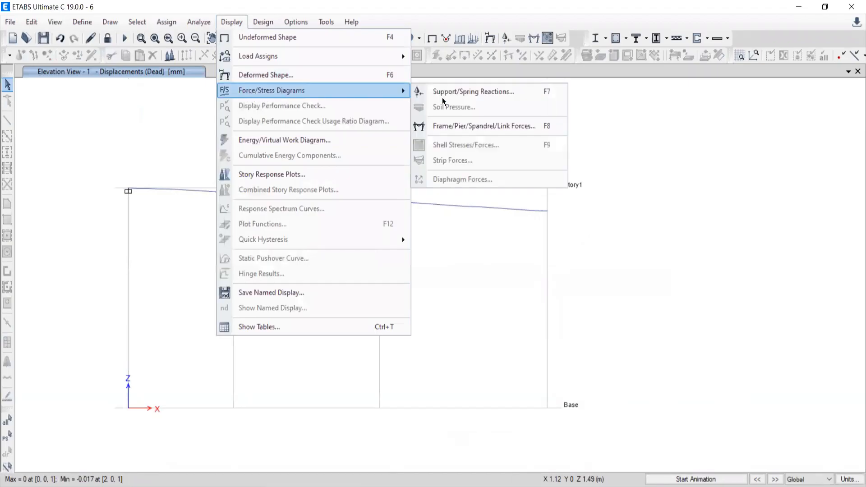
click(449, 128)
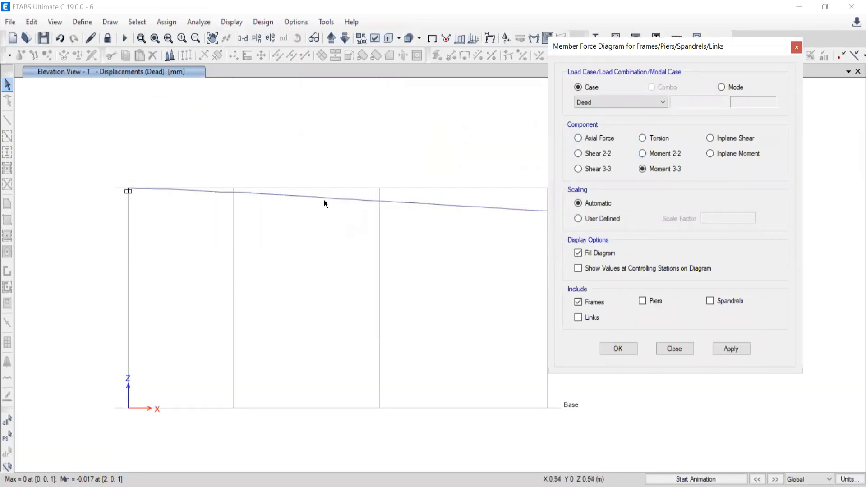
click(589, 101)
click(585, 120)
click(574, 154)
click(723, 349)
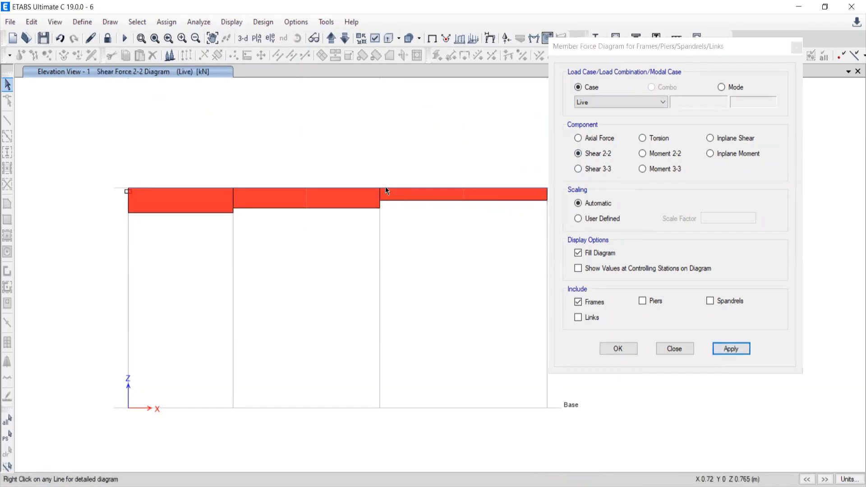
Compare the beam's Live shear values along its spans with the shear force diagram of Problem 6.1 in the PDF.
drag(685, 47, 644, 82)
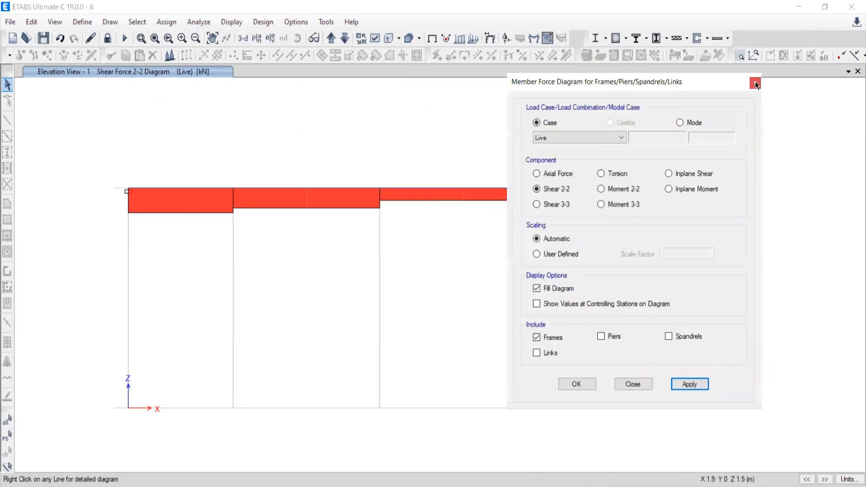
drag(663, 80, 834, 26)
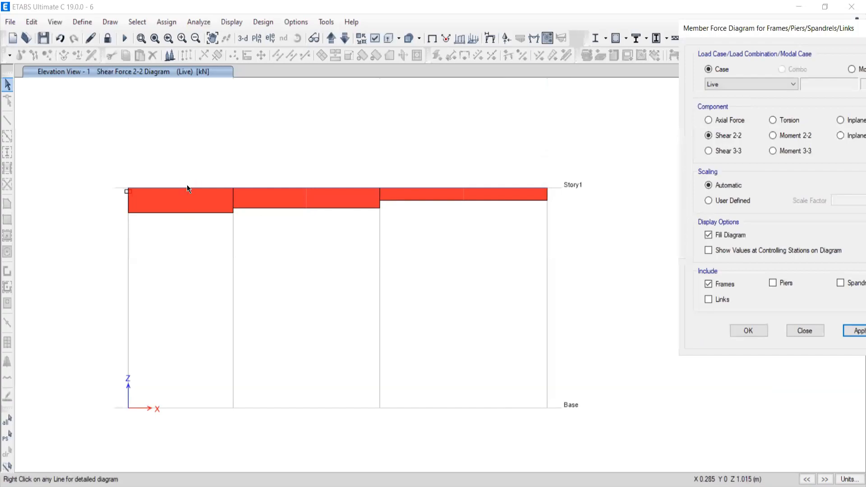
mouse_move(181, 188)
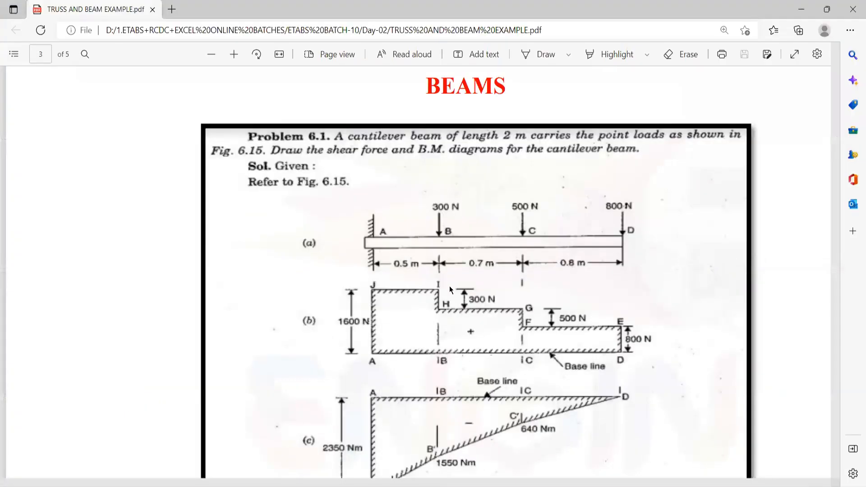
scroll(449, 286, down, 3)
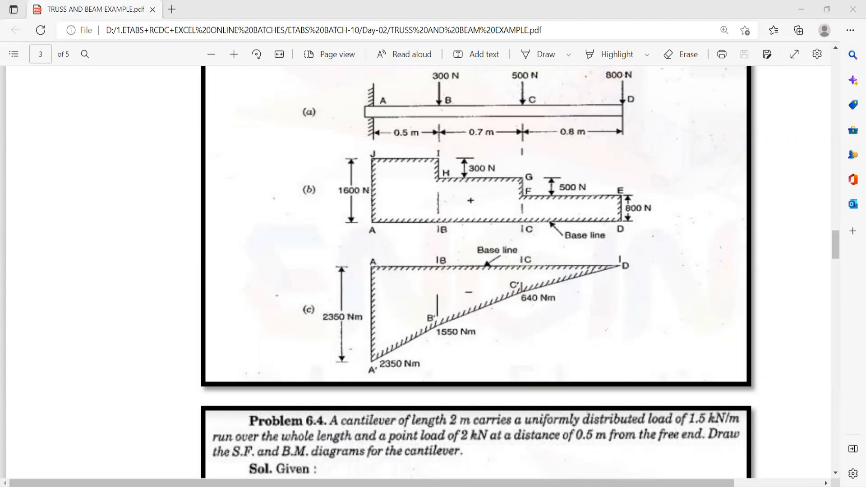
key(alt+Tab)
mouse_move(296, 185)
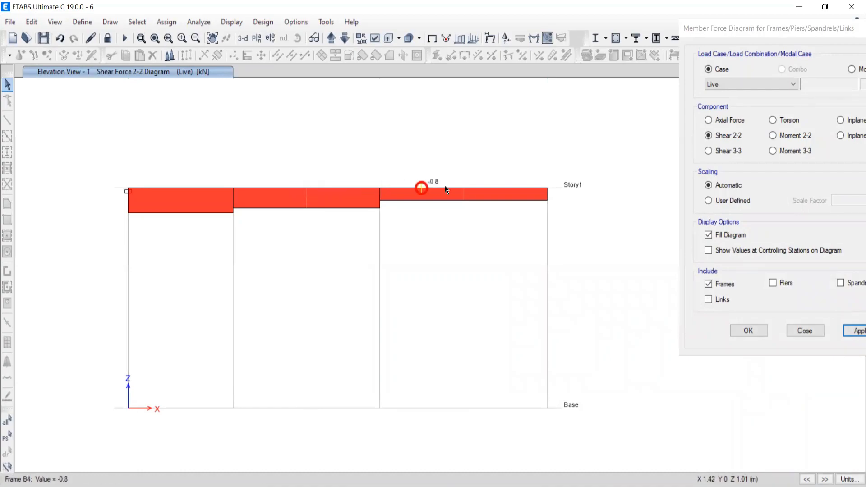
mouse_move(446, 189)
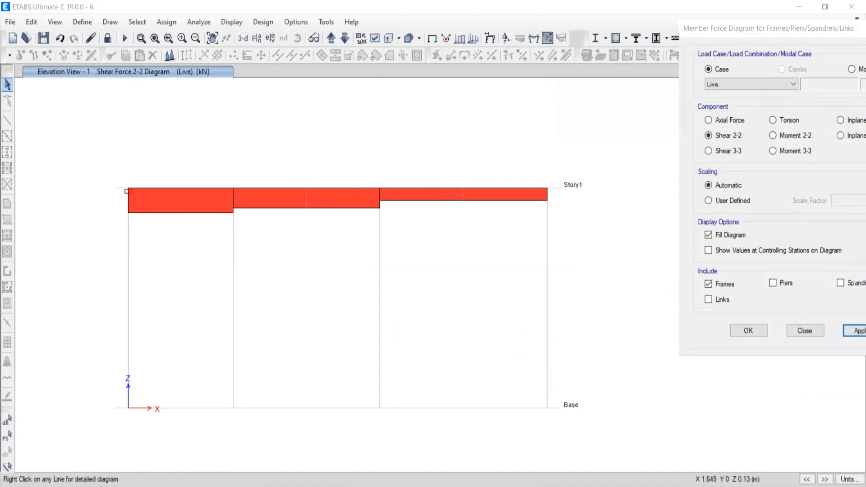
key(alt+Tab)
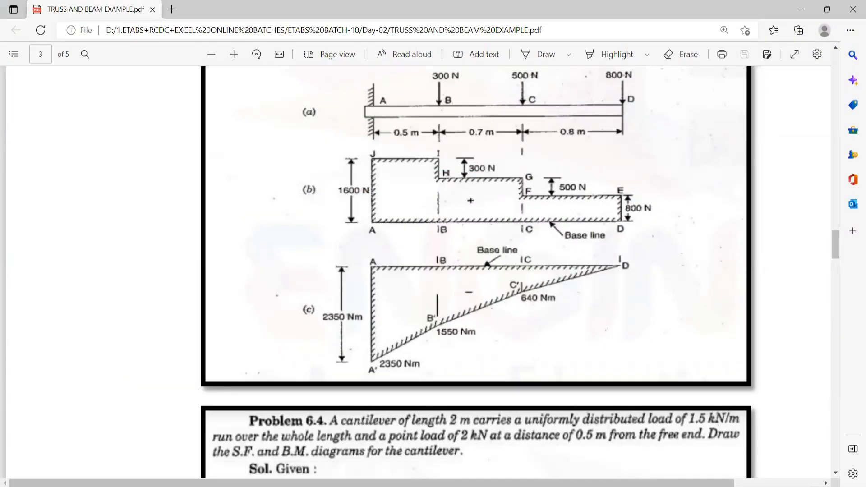
key(alt+Tab)
Switch the displayed Live member force diagram to Moment 3-3.
click(747, 30)
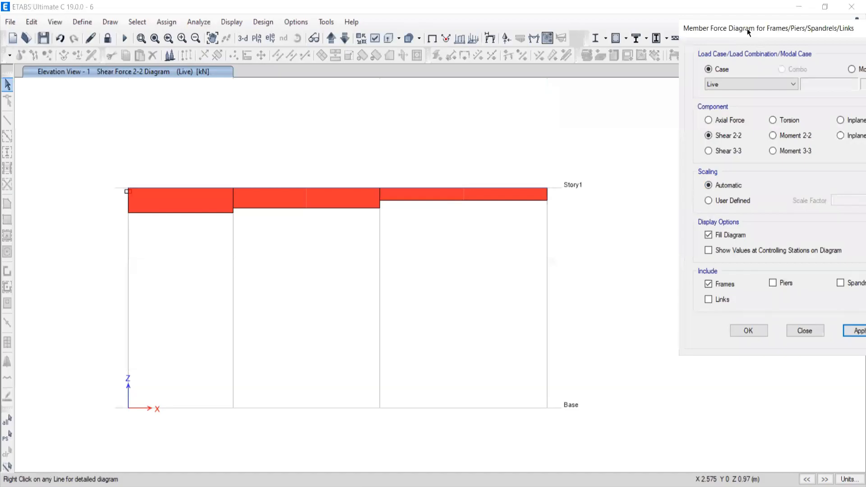
drag(747, 28, 656, 35)
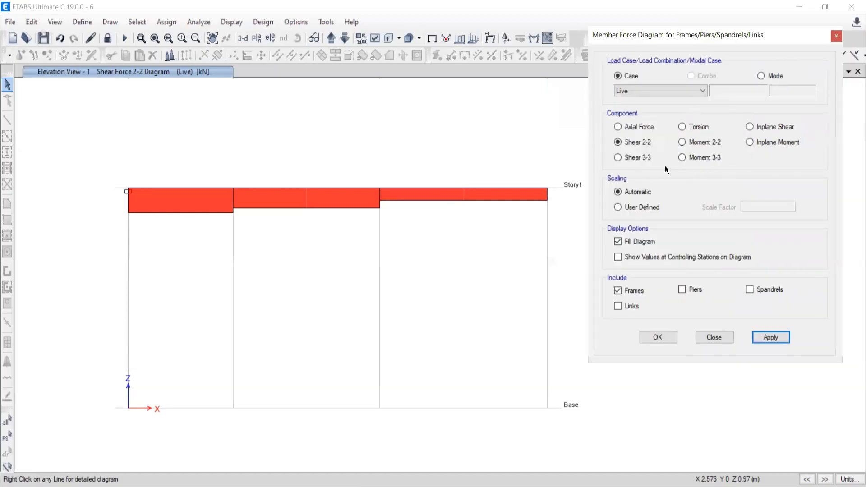
click(681, 157)
click(764, 338)
Compare the Live moments at the fixed end and the two intermediate load points with the PDF's bending moment diagram.
mouse_move(159, 185)
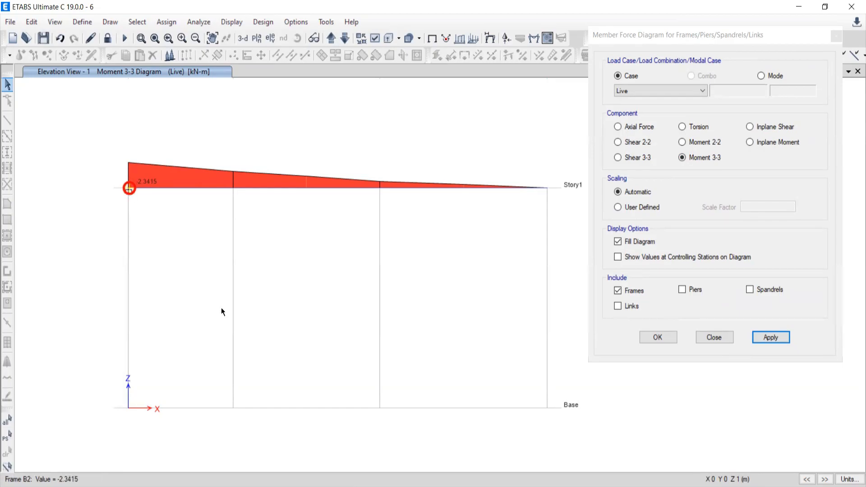
key(alt+Tab)
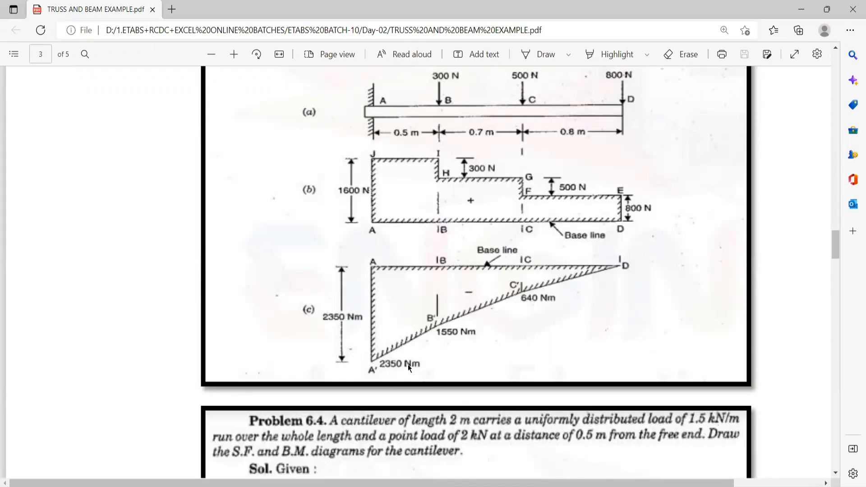
key(alt+Tab)
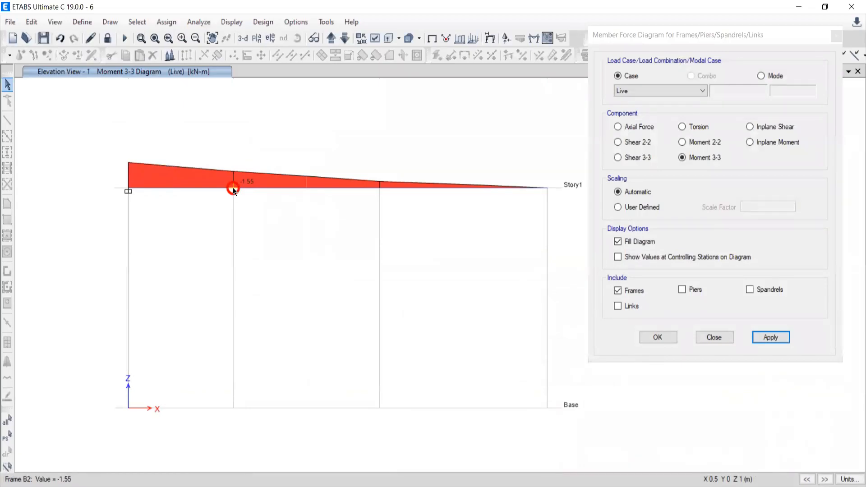
key(alt+Tab)
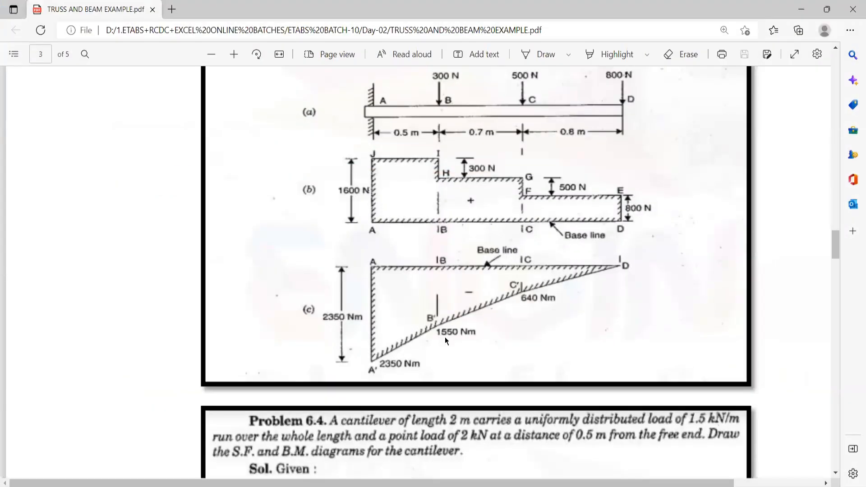
key(alt+Tab)
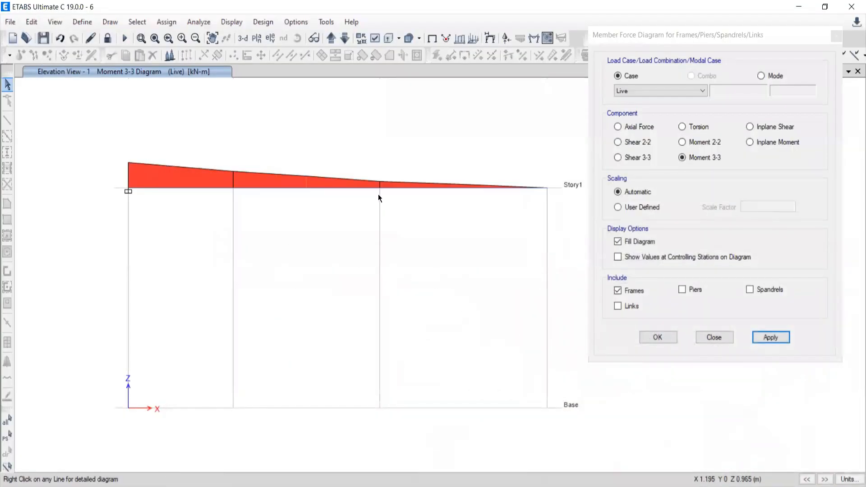
click(379, 189)
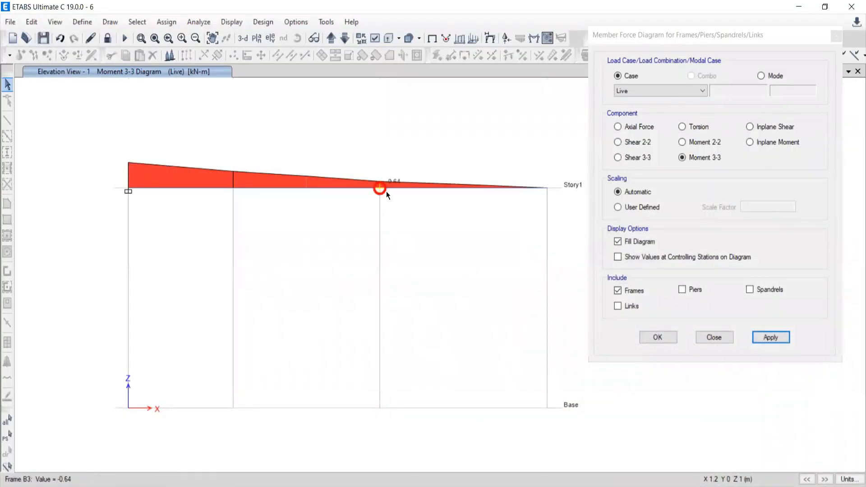
key(alt+Tab)
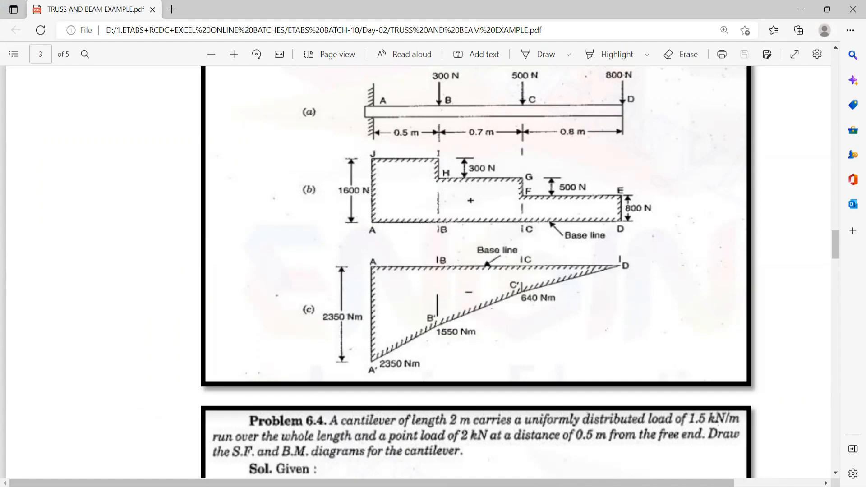
key(alt+Tab)
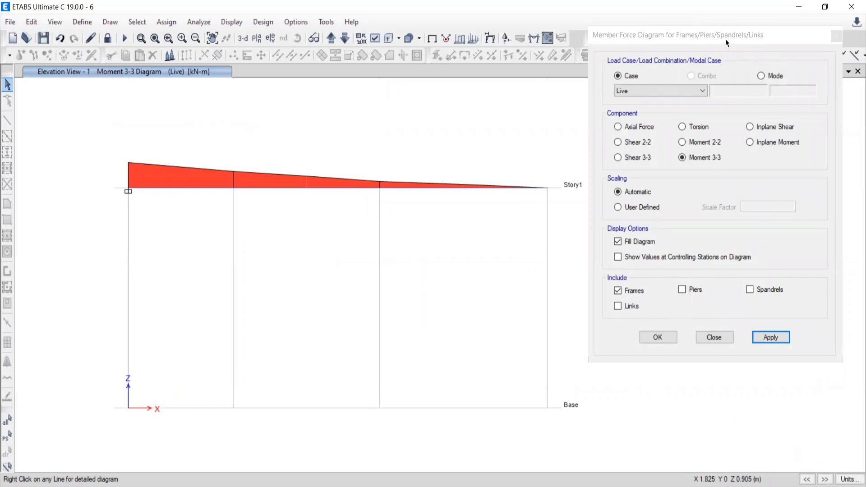
Show the values at controlling stations on the Live Moment 3-3 diagram.
drag(726, 42, 632, 81)
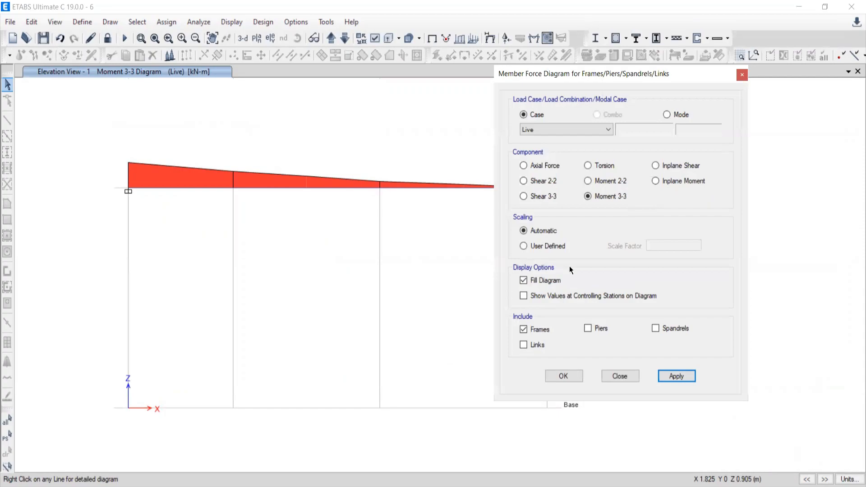
click(523, 295)
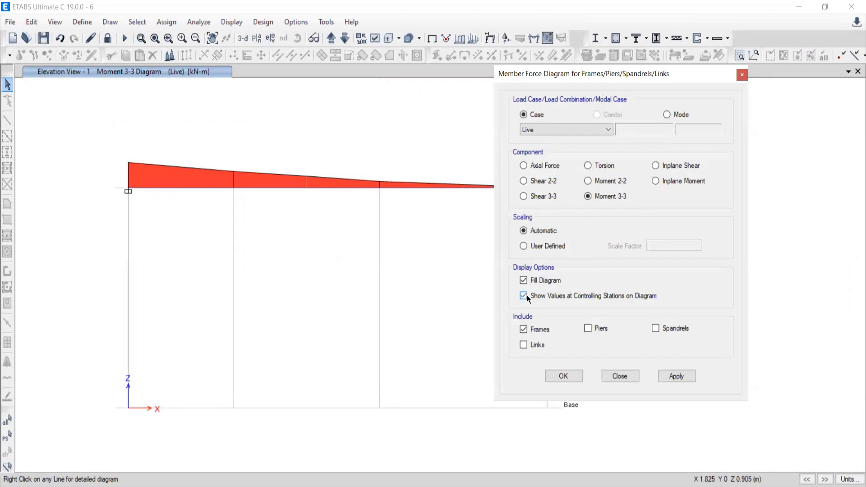
click(676, 376)
click(216, 187)
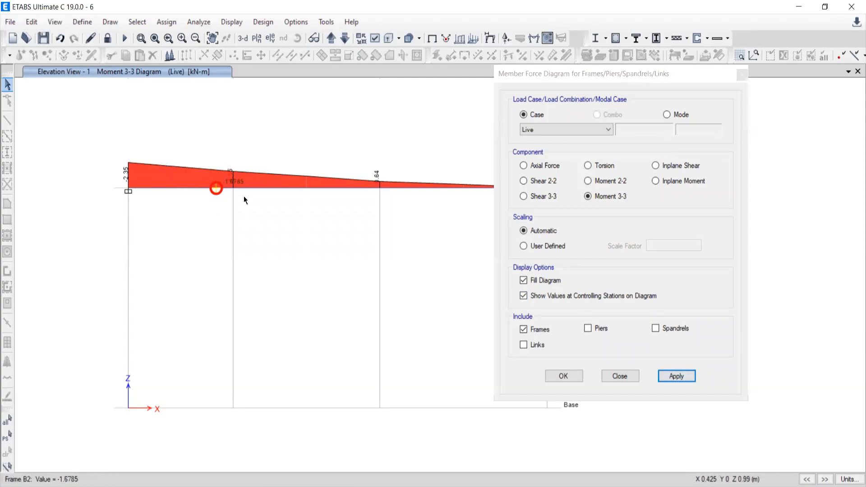
Redraw the Moment 3-3 diagram without its fill, and restore the filled display.
click(523, 281)
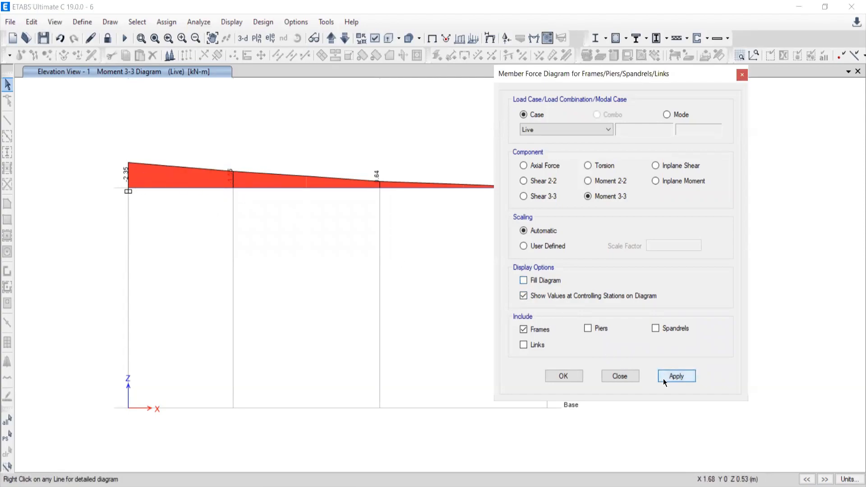
click(664, 381)
click(524, 280)
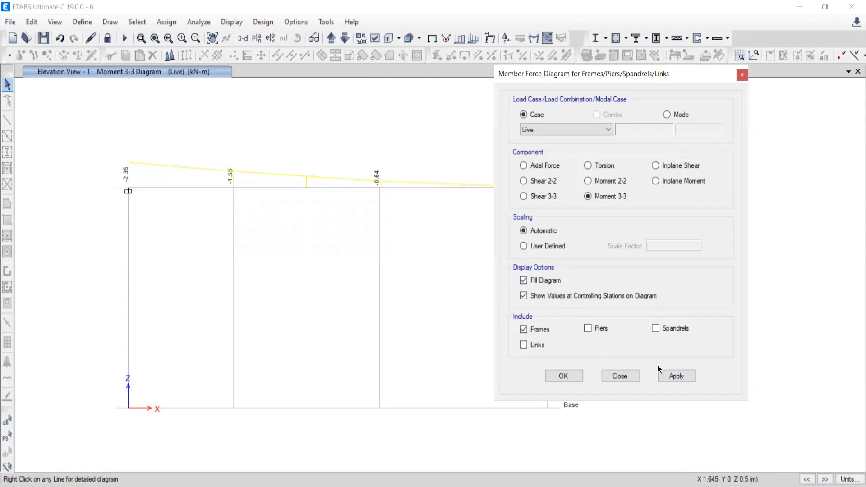
click(671, 378)
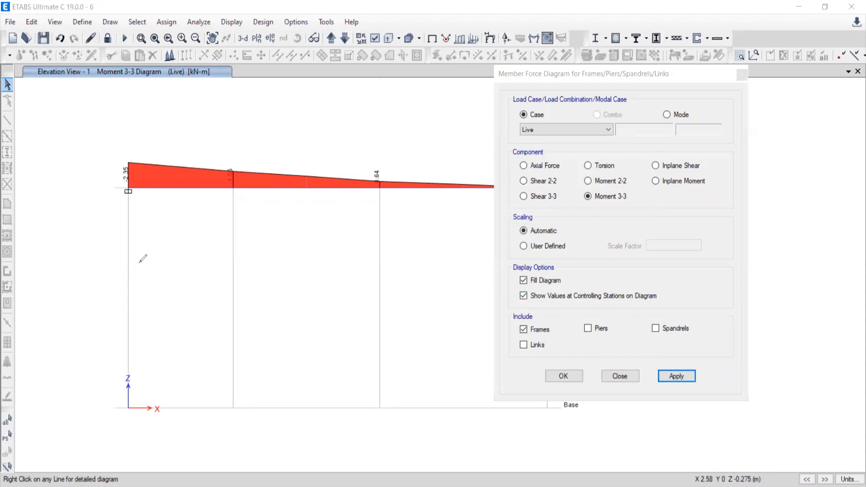
mouse_move(138, 262)
mouse_down()
mouse_move(354, 269)
mouse_move(357, 307)
mouse_up()
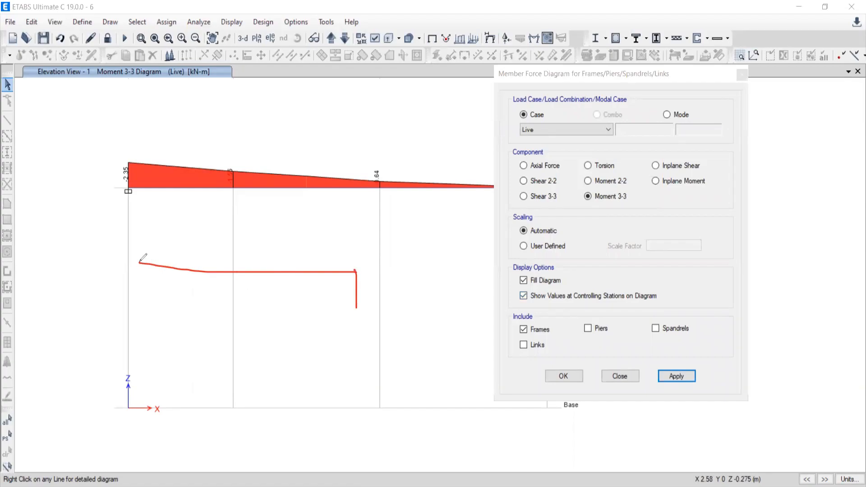
drag(140, 261, 142, 296)
drag(352, 248, 355, 318)
drag(140, 240, 144, 328)
mouse_move(356, 238)
mouse_down()
mouse_move(298, 292)
mouse_move(194, 277)
mouse_move(140, 221)
mouse_move(151, 247)
mouse_move(137, 251)
mouse_move(145, 255)
mouse_up()
drag(158, 253, 150, 263)
drag(160, 259, 156, 265)
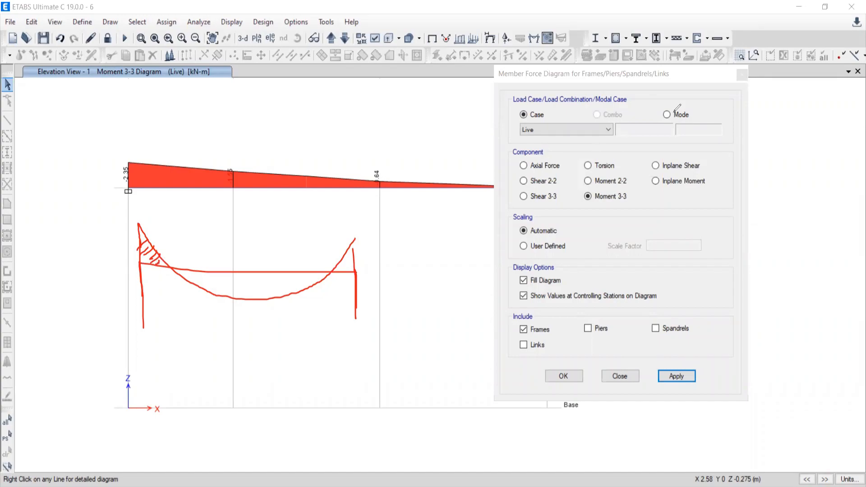
drag(268, 278, 208, 279)
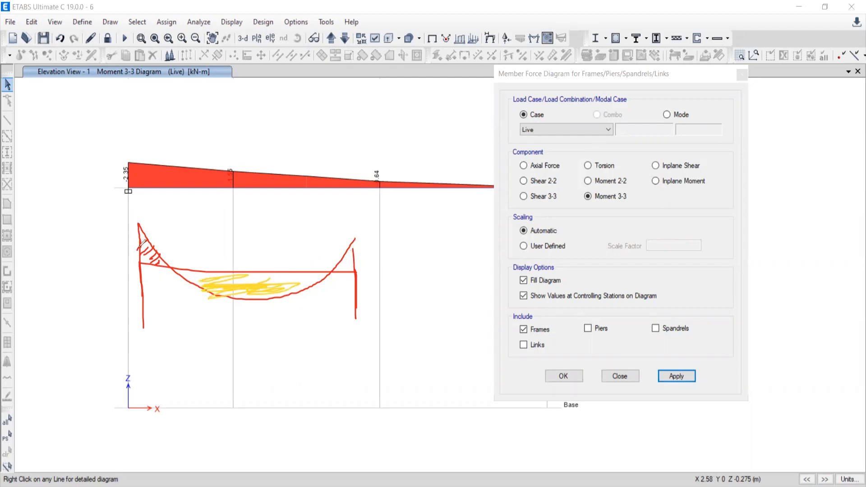
drag(128, 237, 183, 211)
mouse_move(38, 235)
mouse_down()
mouse_move(59, 235)
mouse_move(74, 260)
mouse_move(61, 215)
mouse_up()
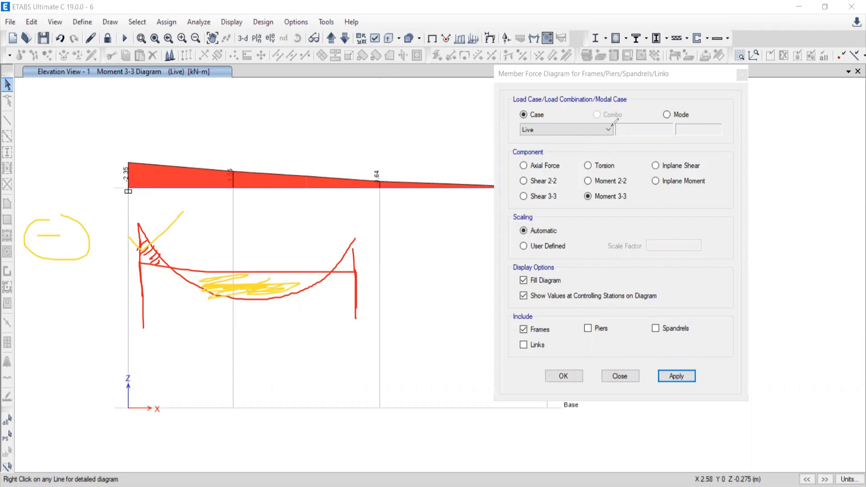
drag(40, 238, 78, 238)
mouse_move(51, 201)
mouse_down()
mouse_move(68, 280)
mouse_move(54, 207)
mouse_up()
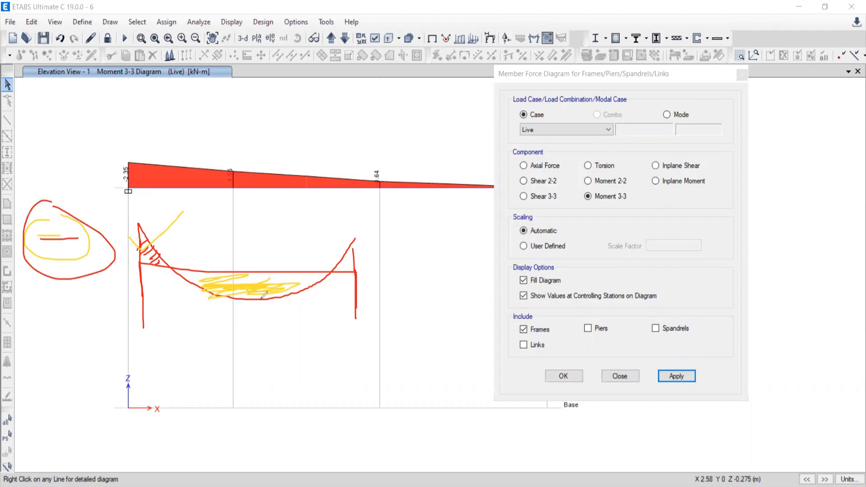
drag(246, 283, 258, 233)
drag(258, 285, 270, 289)
Display the Live Shear 2-2 diagram with its values at controlling stations.
click(523, 181)
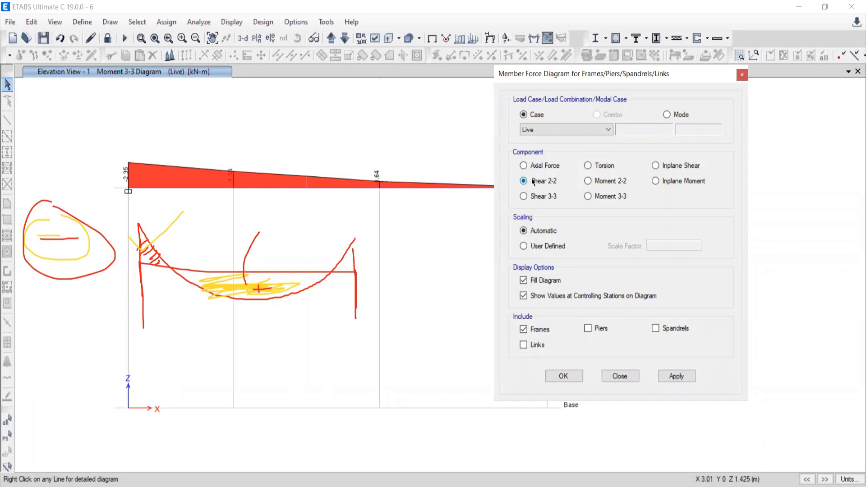
click(676, 376)
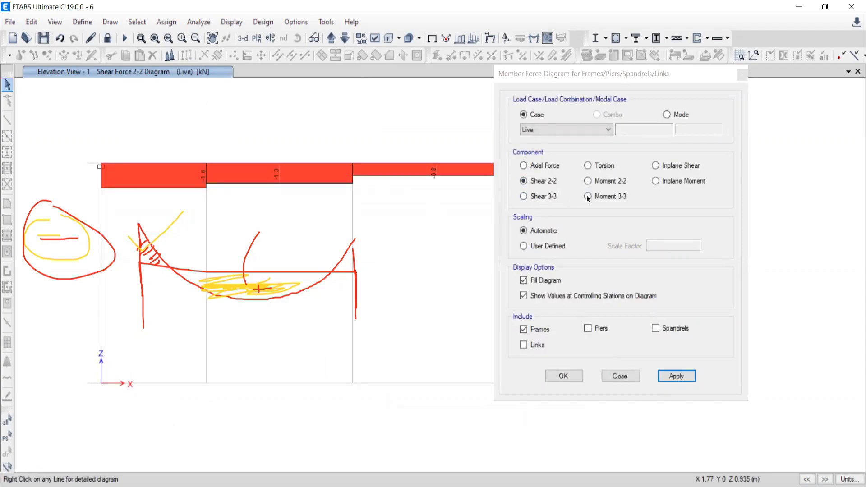
Display the Live Shear 3-3 diagram and the Live Axial Force diagram in turn, and close the force diagram settings.
click(524, 197)
click(675, 376)
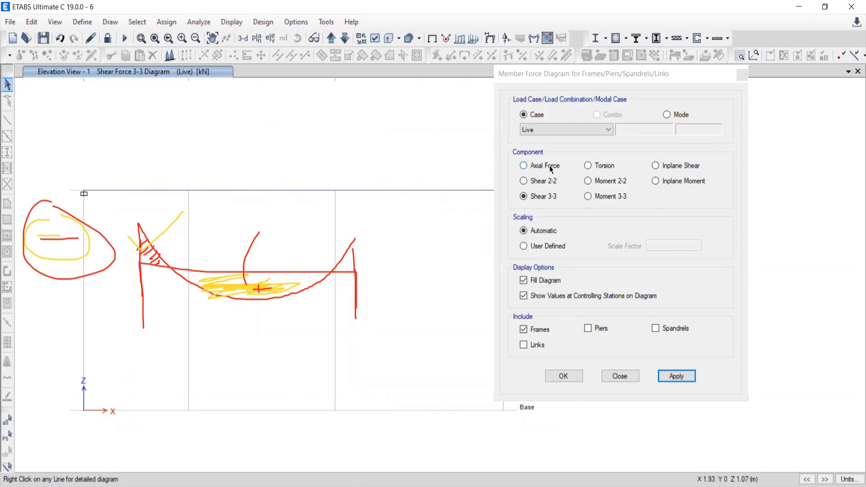
click(524, 165)
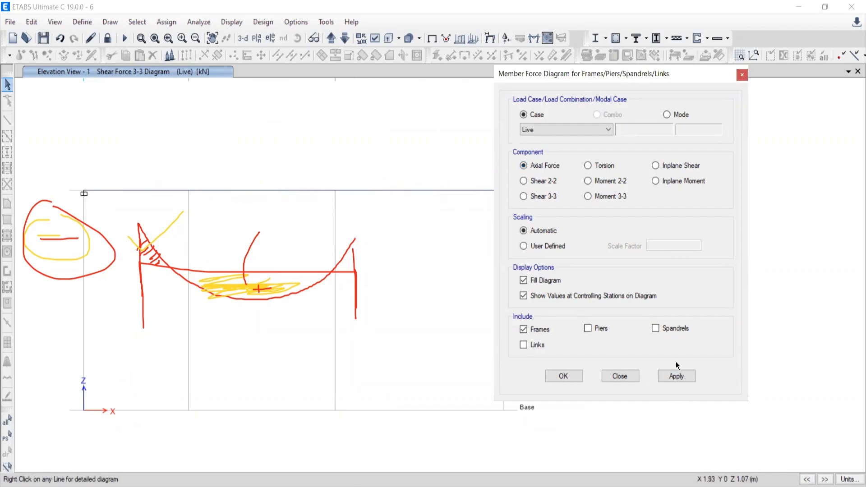
click(672, 375)
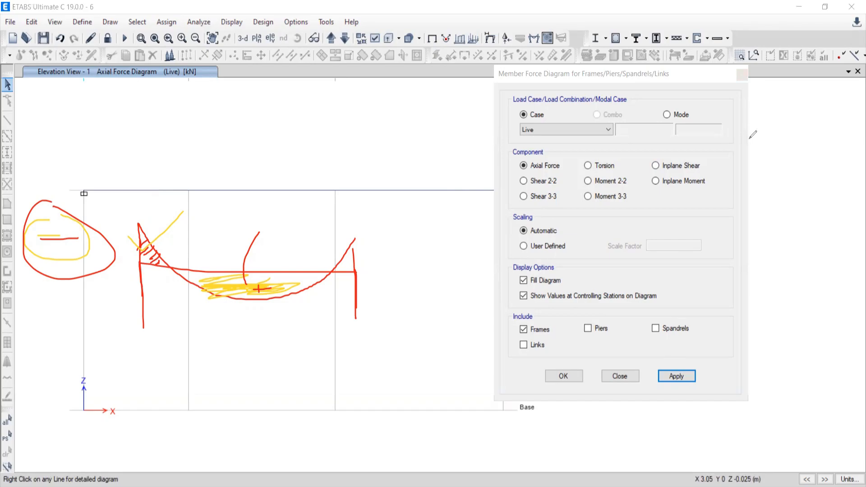
key(Escape)
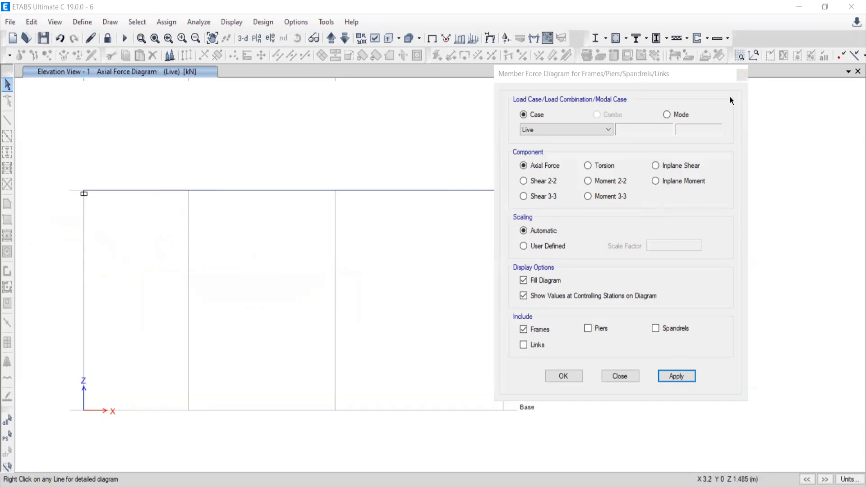
click(741, 75)
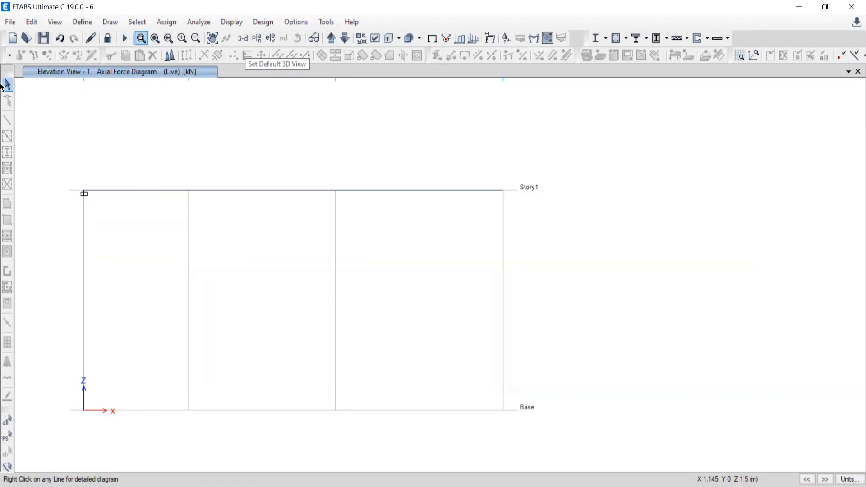
Display the Live Moment 2-2 diagram, and replace it with the filled Moment 3-3 diagram showing values at controlling stations.
mouse_move(227, 219)
middle_down()
mouse_move(312, 215)
mouse_move(402, 283)
middle_up()
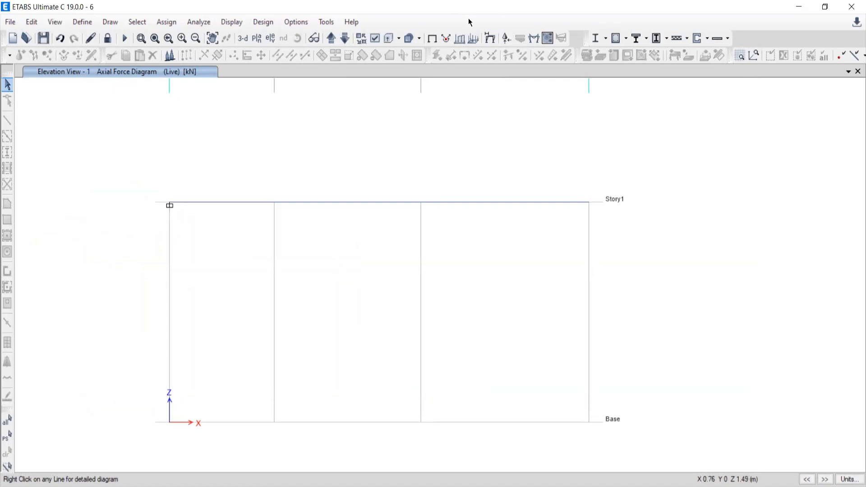
click(230, 22)
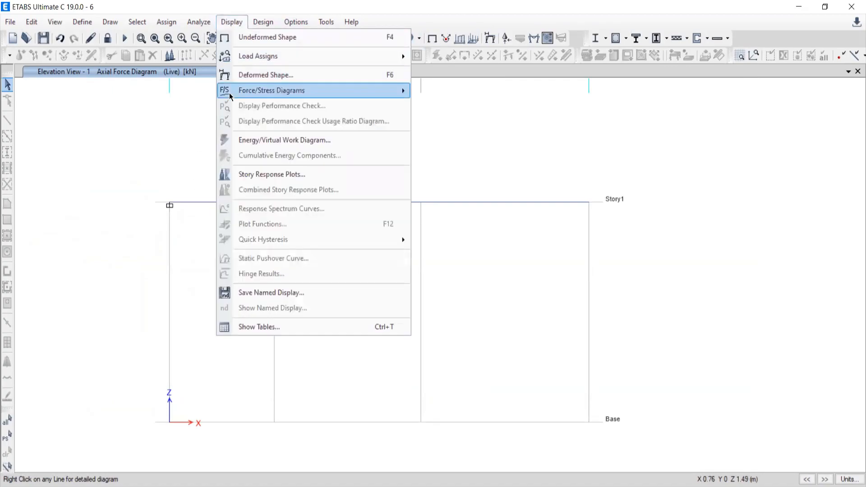
mouse_move(316, 90)
click(477, 126)
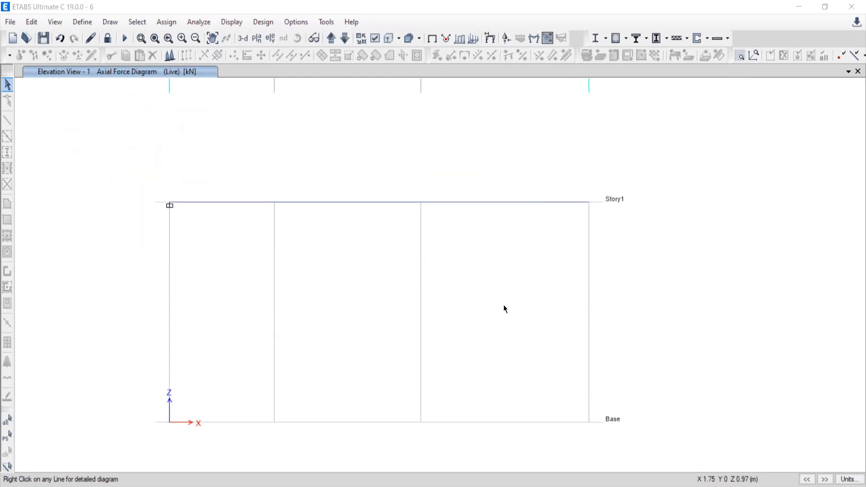
click(588, 181)
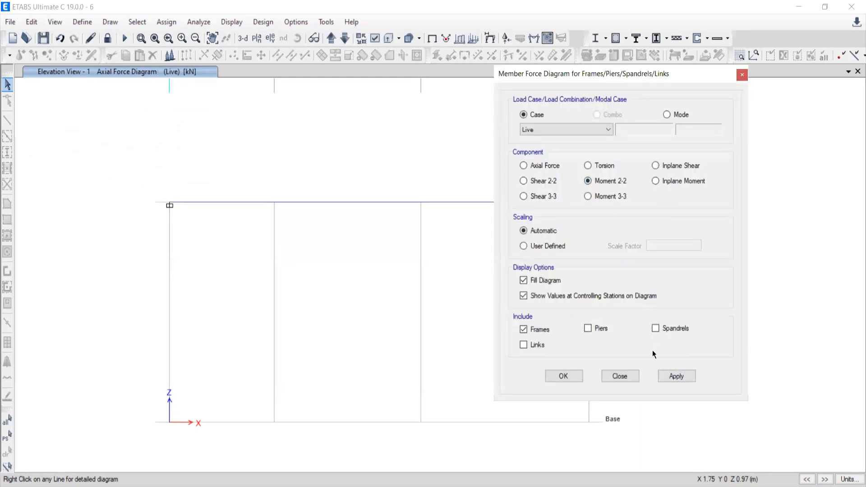
click(665, 380)
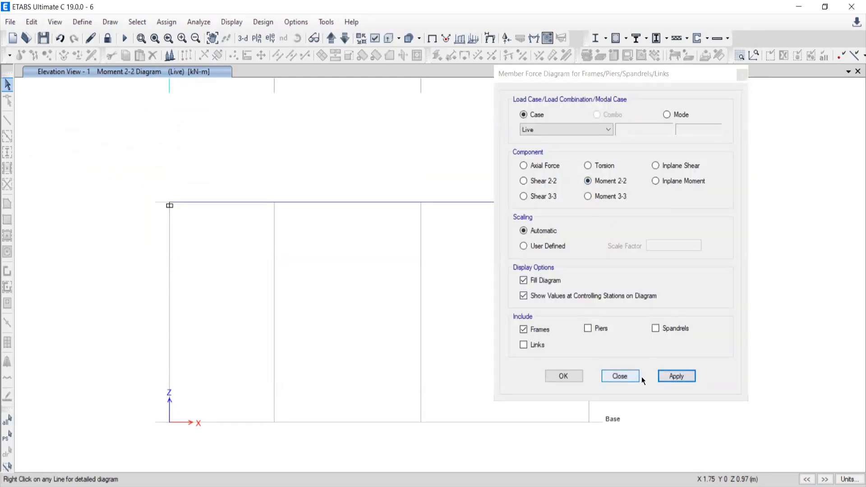
click(596, 198)
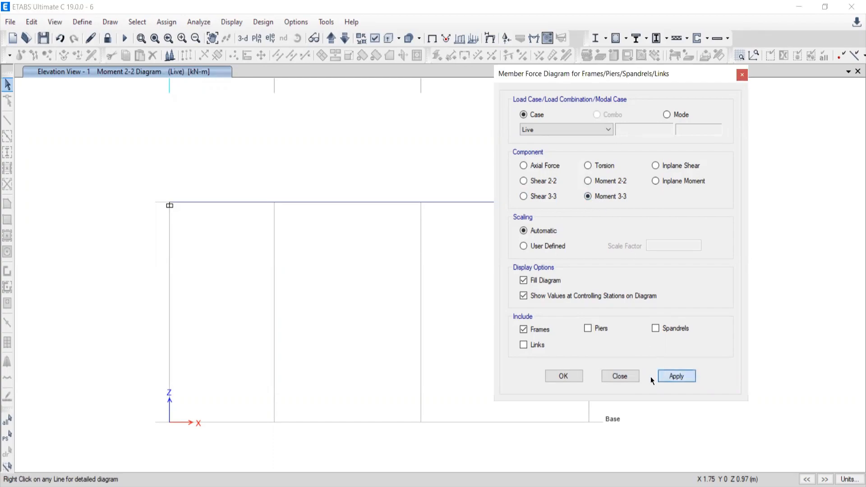
click(675, 377)
click(620, 374)
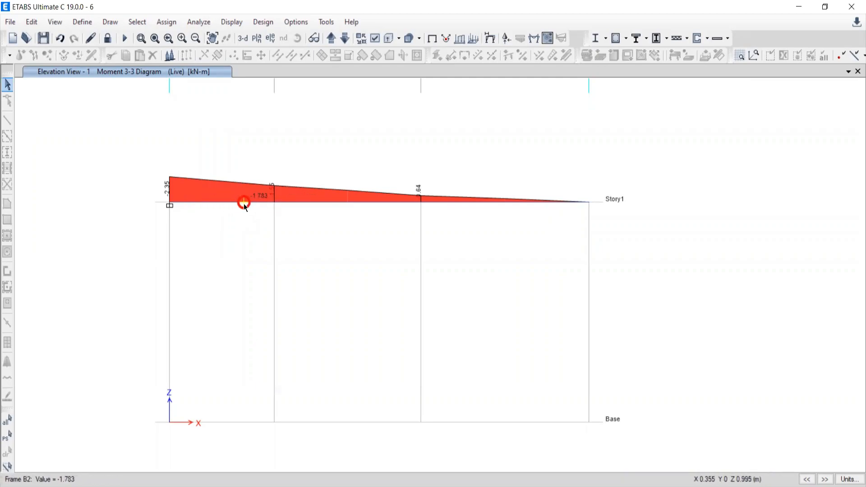
Inspect the detailed Live diagram of the 0.5 m beam segment at the fixed end, scrolling its values between both ends.
mouse_move(245, 200)
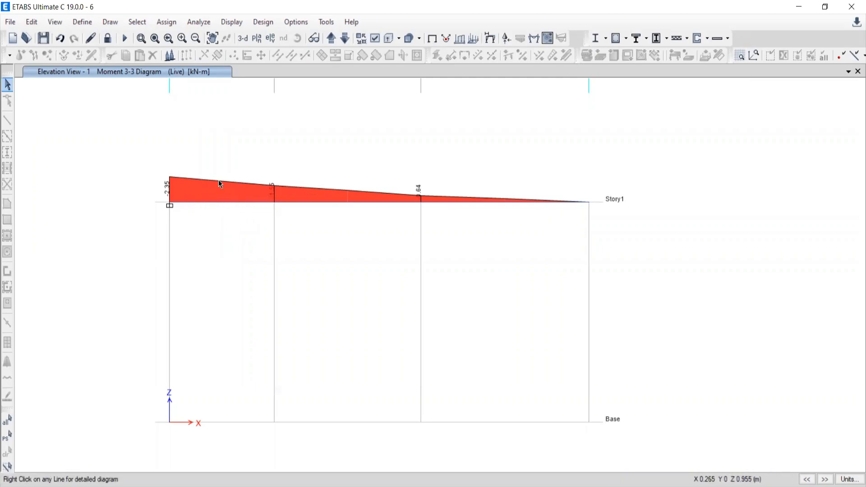
click(203, 201)
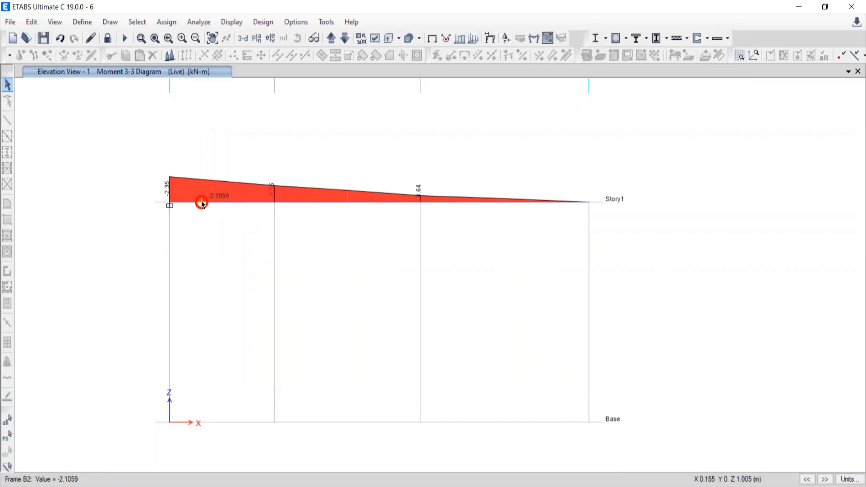
right_click(201, 204)
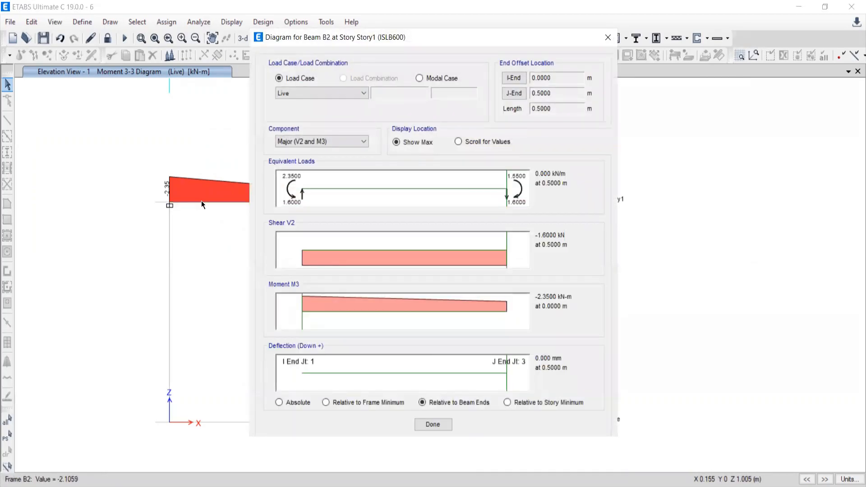
drag(351, 35, 399, 10)
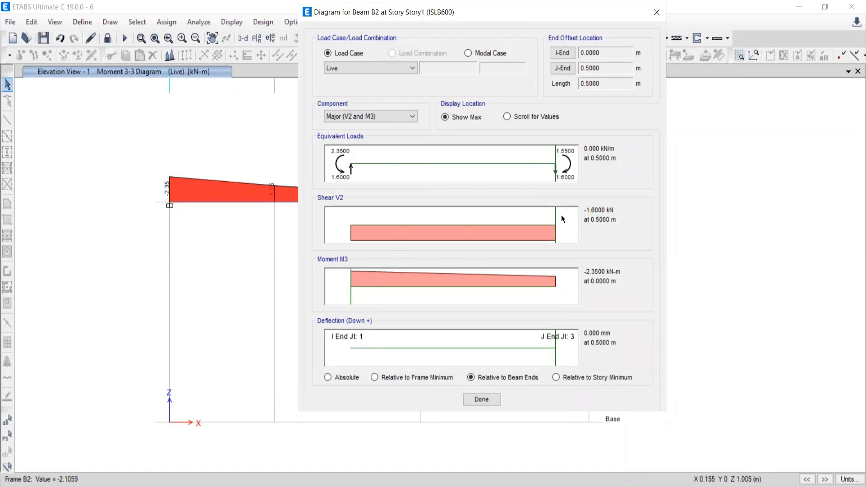
click(507, 116)
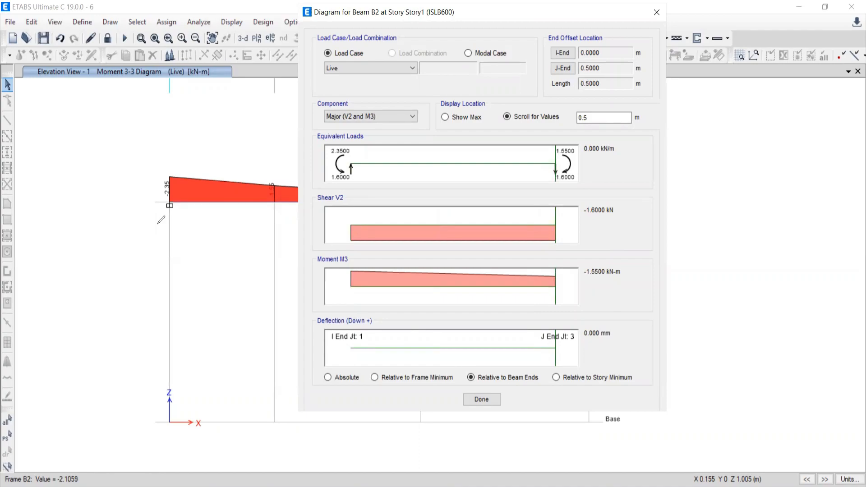
mouse_move(212, 158)
mouse_down()
mouse_move(272, 223)
mouse_move(230, 160)
mouse_up()
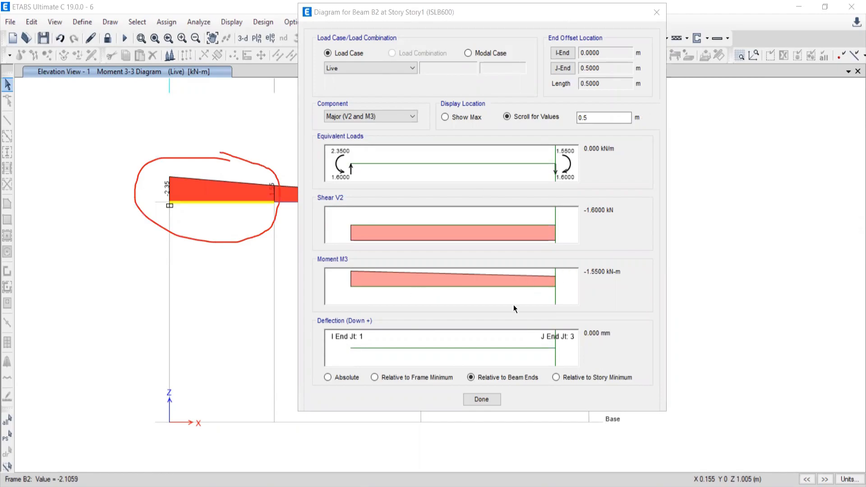
drag(553, 293, 323, 274)
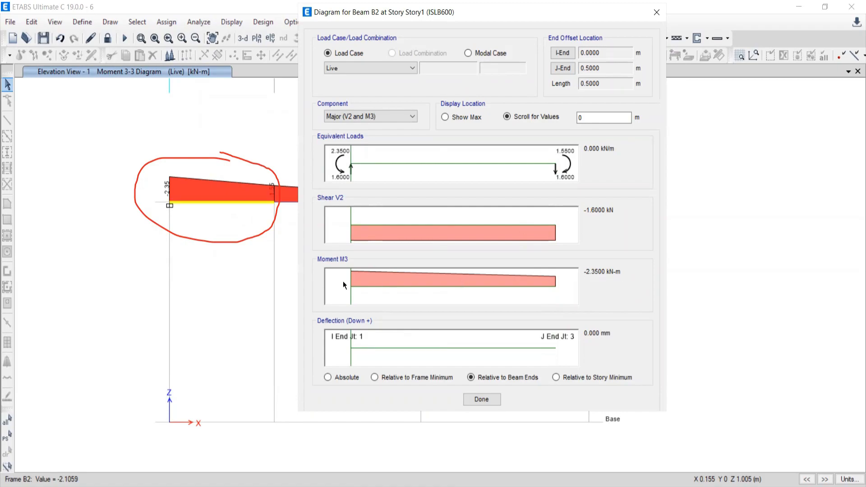
drag(353, 284, 598, 287)
drag(358, 15, 254, 19)
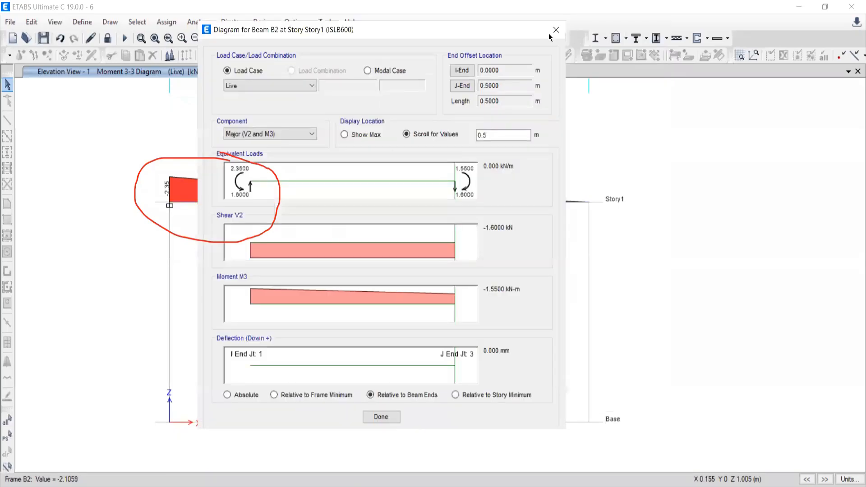
click(551, 22)
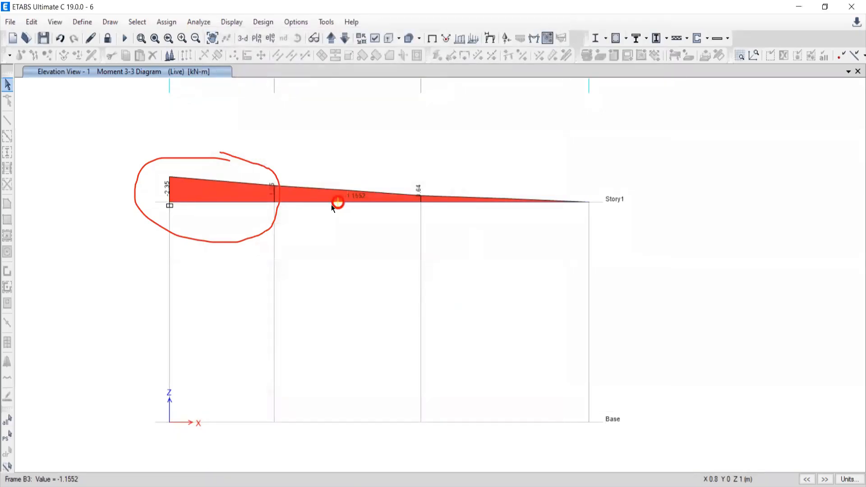
Open the detailed Live diagram of the middle 0.7 m beam segment and scroll its values from the I-end to the J-end.
right_click(331, 205)
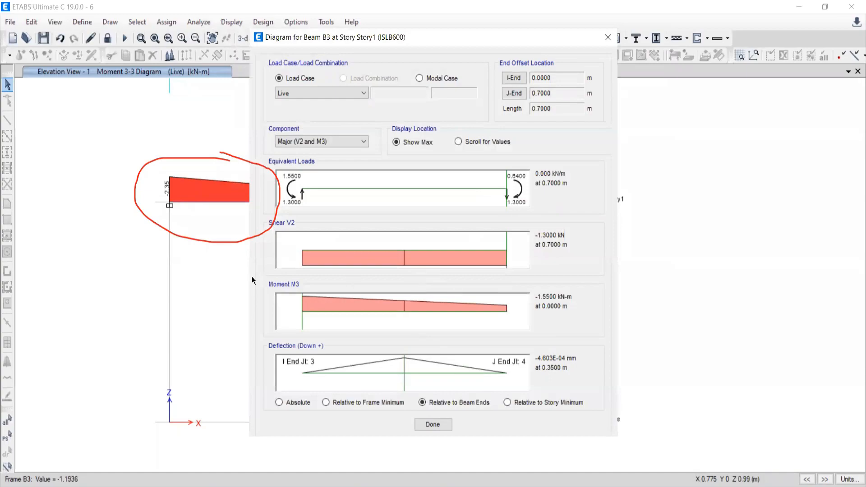
click(276, 237)
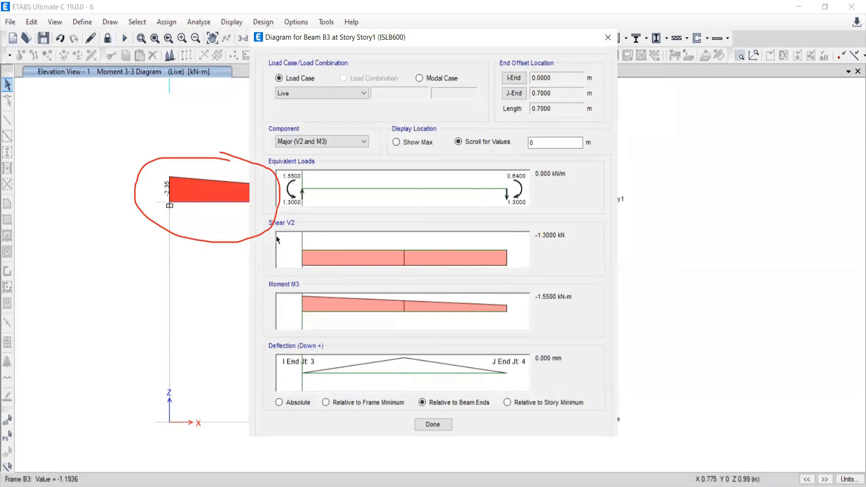
mouse_move(276, 236)
mouse_down()
mouse_move(539, 243)
mouse_move(475, 255)
mouse_up()
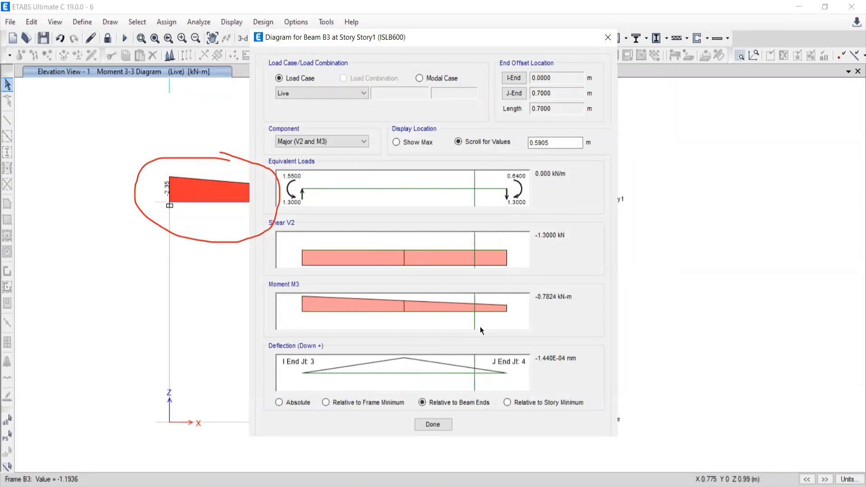
mouse_move(473, 321)
mouse_down()
mouse_move(280, 317)
mouse_move(569, 322)
mouse_up()
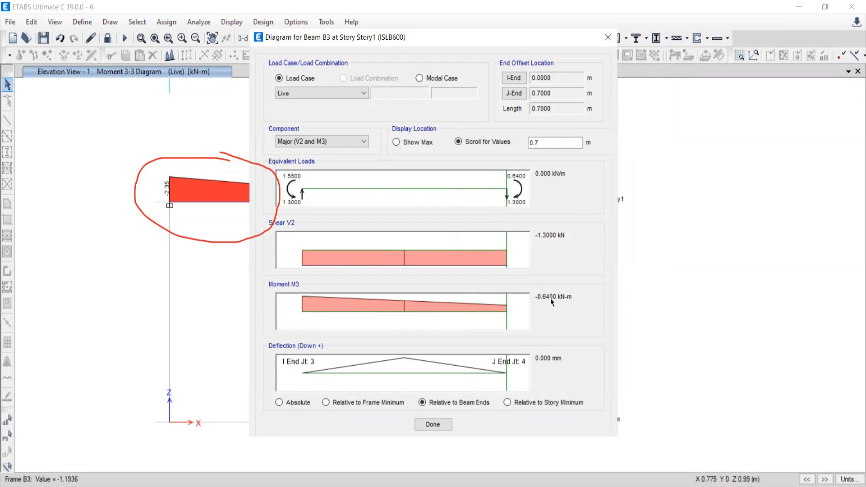
mouse_move(477, 382)
mouse_down()
mouse_move(399, 370)
mouse_move(403, 362)
mouse_move(515, 369)
mouse_move(350, 366)
mouse_move(519, 361)
mouse_up()
drag(331, 36, 210, 87)
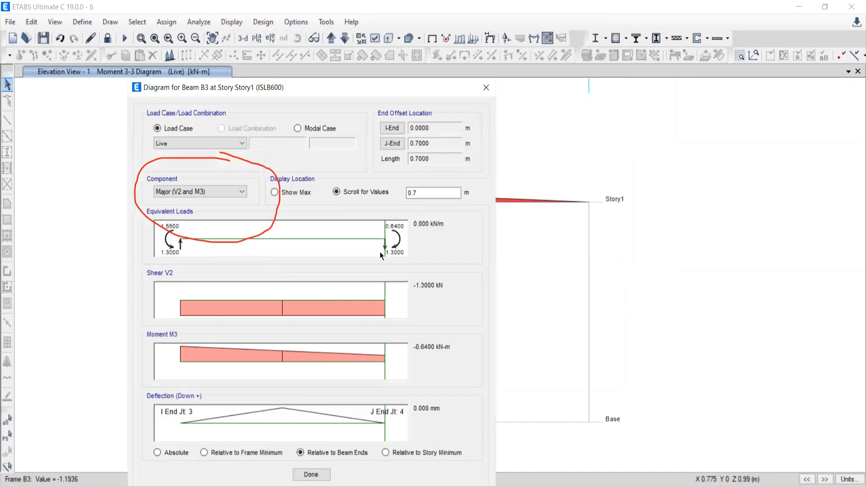
Read the middle segment's shear, moment and deflection at several points along its span and at exactly 0.22179 m.
click(282, 314)
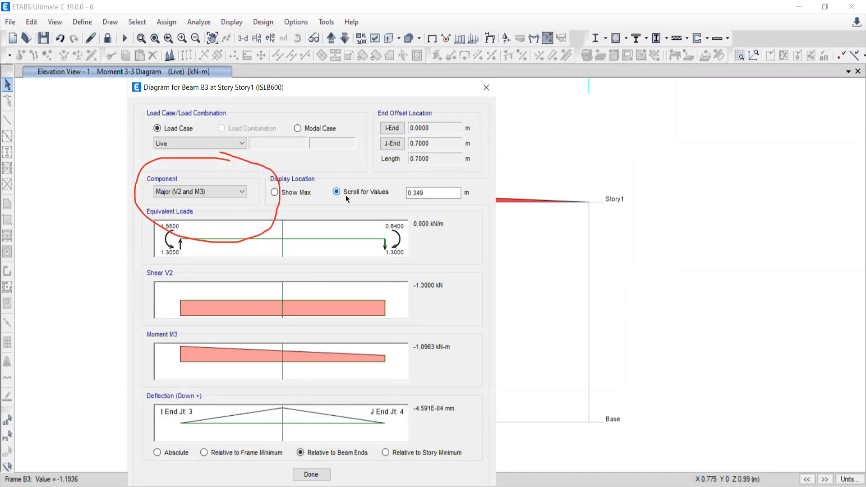
drag(280, 304, 201, 306)
drag(210, 345, 342, 353)
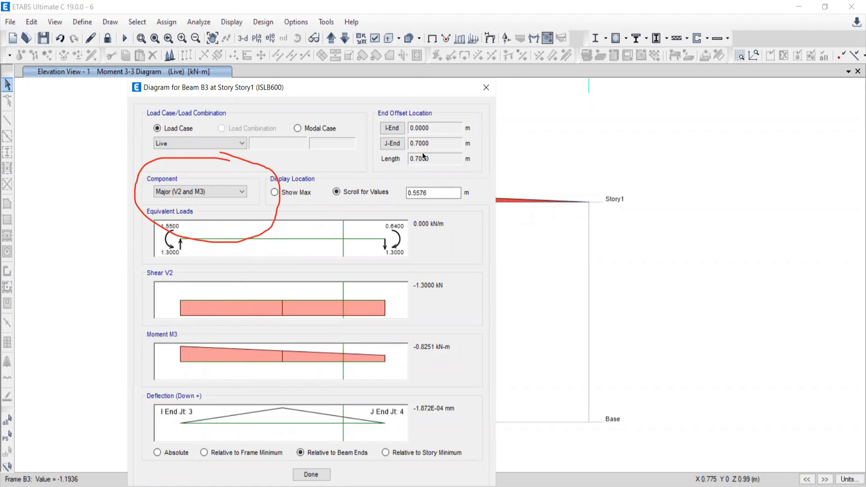
double_click(432, 192)
text(0.22179)
key(Return)
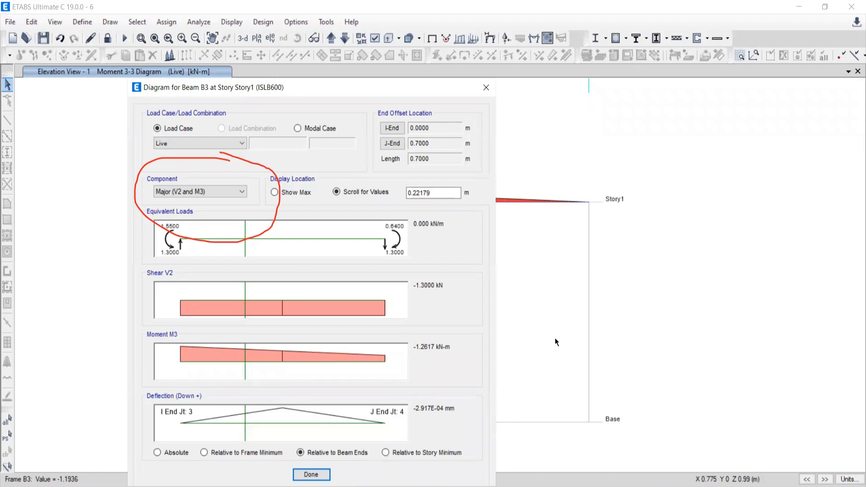
click(642, 197)
drag(618, 299, 765, 366)
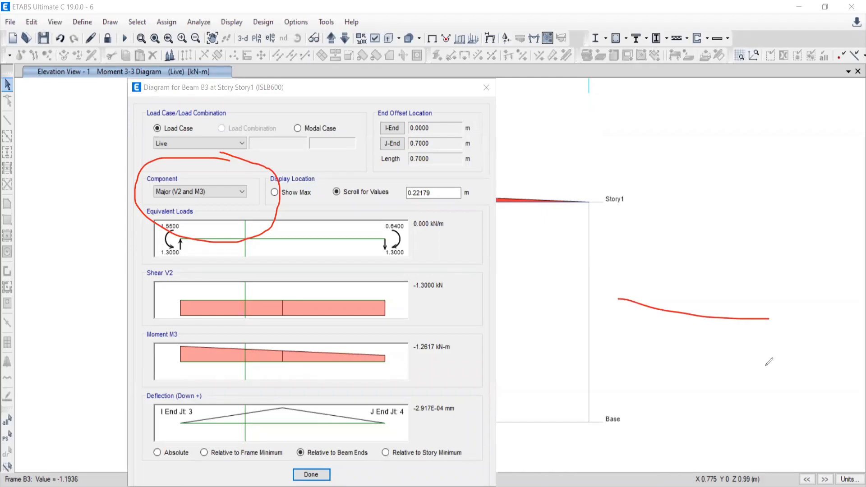
mouse_move(615, 352)
mouse_down()
mouse_move(611, 311)
mouse_move(621, 299)
mouse_move(633, 326)
mouse_up()
mouse_move(759, 330)
mouse_down()
mouse_move(775, 325)
mouse_move(789, 290)
mouse_up()
drag(622, 297, 577, 234)
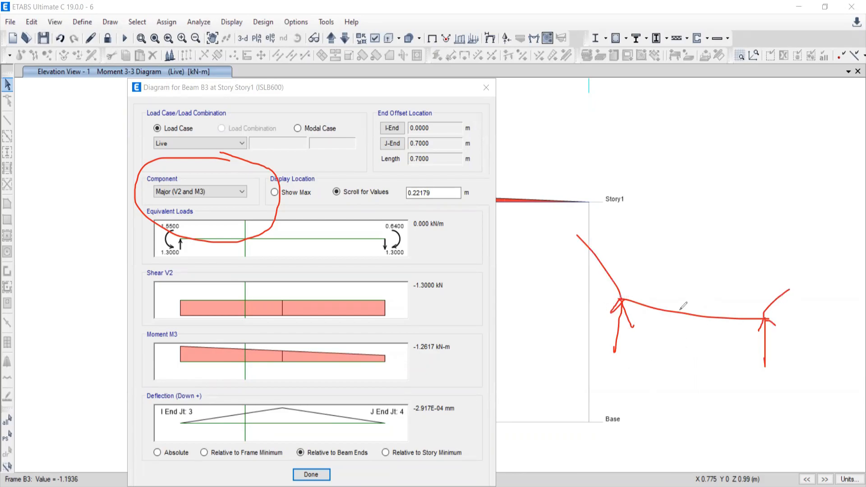
mouse_move(686, 348)
mouse_down()
mouse_move(686, 315)
mouse_move(690, 321)
mouse_up()
drag(638, 300, 637, 309)
drag(635, 261, 649, 259)
click(643, 266)
mouse_move(661, 257)
mouse_down()
mouse_move(662, 270)
mouse_move(679, 261)
mouse_move(712, 273)
mouse_up()
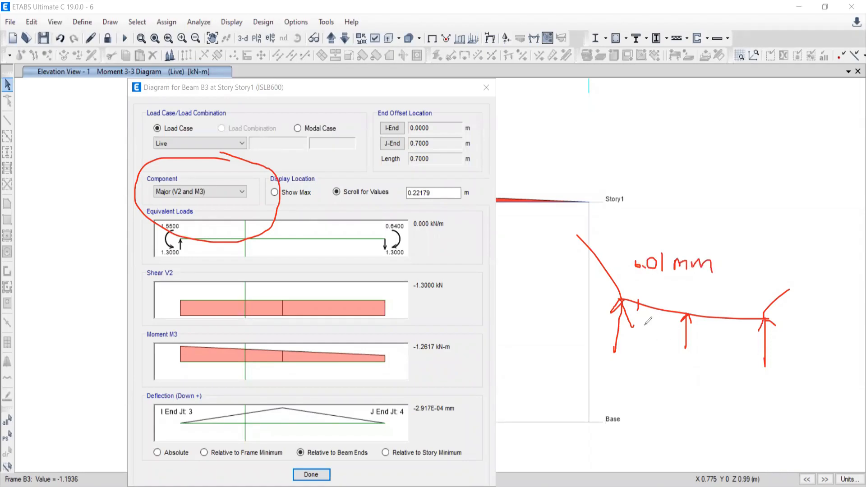
mouse_move(643, 301)
mouse_down()
mouse_move(646, 316)
mouse_move(640, 307)
mouse_up()
Close the middle segment's detailed diagram and switch to the textbook PDF's figure of the cantilever with its shear and moment diagrams.
drag(469, 84, 408, 110)
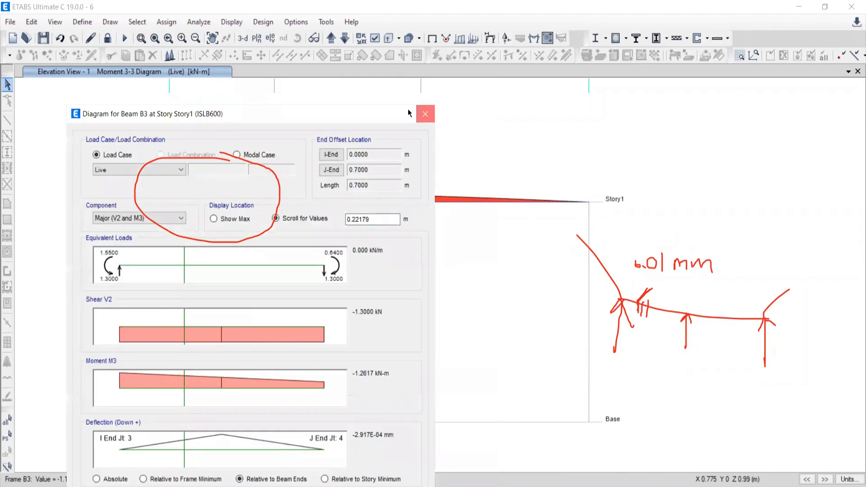
click(424, 113)
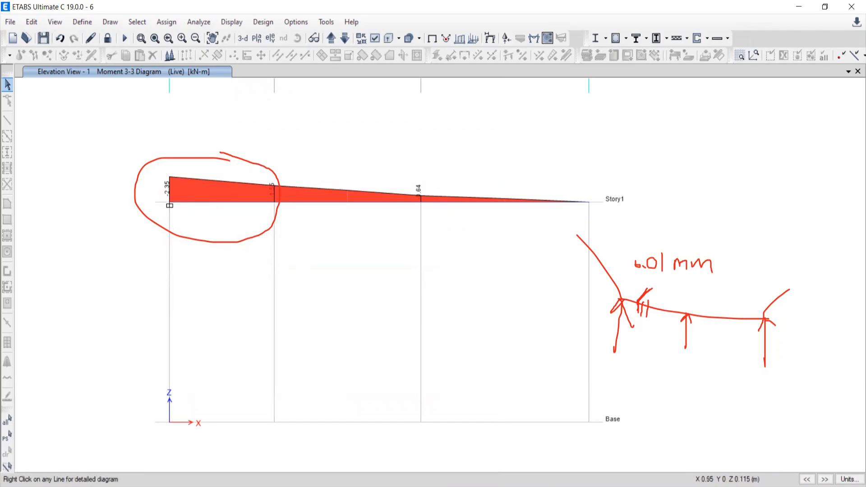
key(alt+Tab)
scroll(559, 186, up, 5)
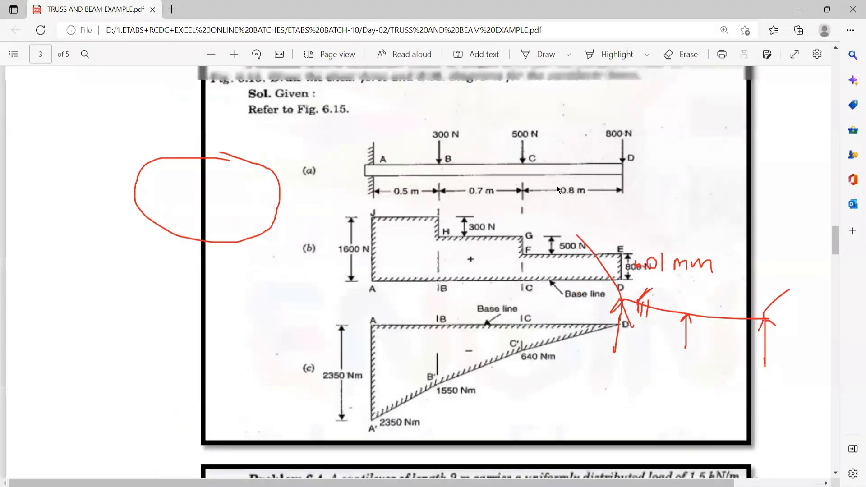
Review the Problem 6.1 statement in the textbook PDF, switch back to ETABS and unlock the model, deleting its analysis results.
scroll(559, 186, up, 2)
key(alt+Tab)
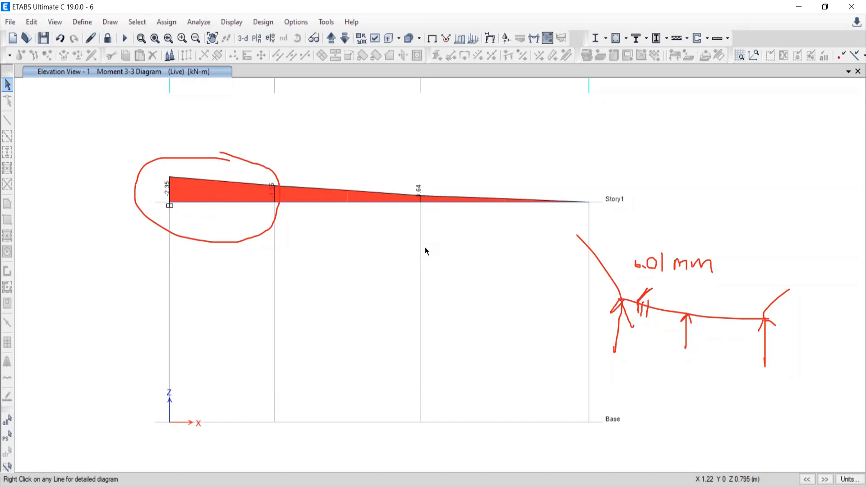
key(alt+Tab)
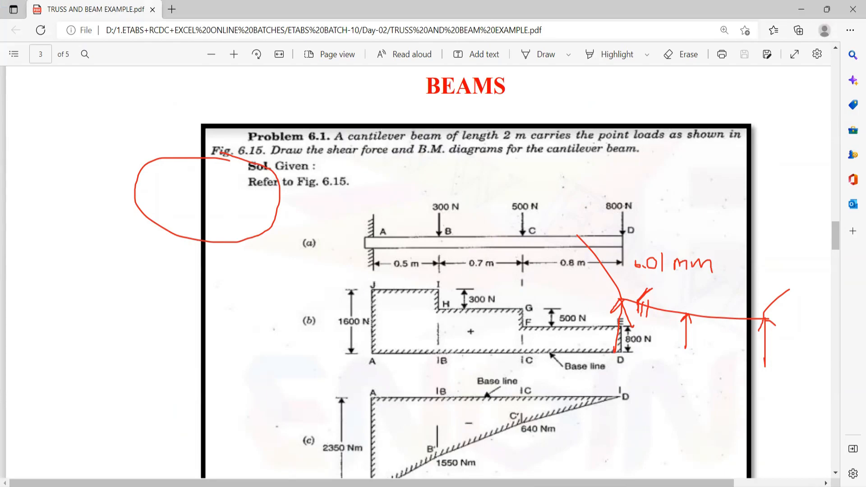
key(alt+Tab)
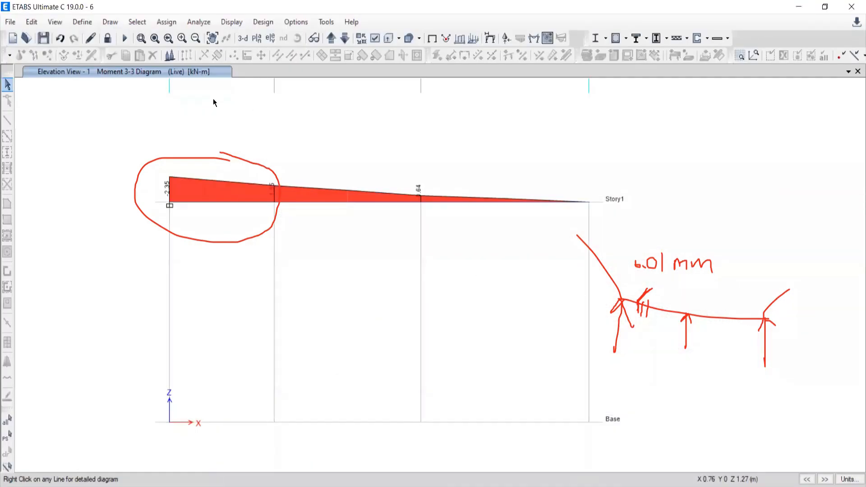
click(108, 40)
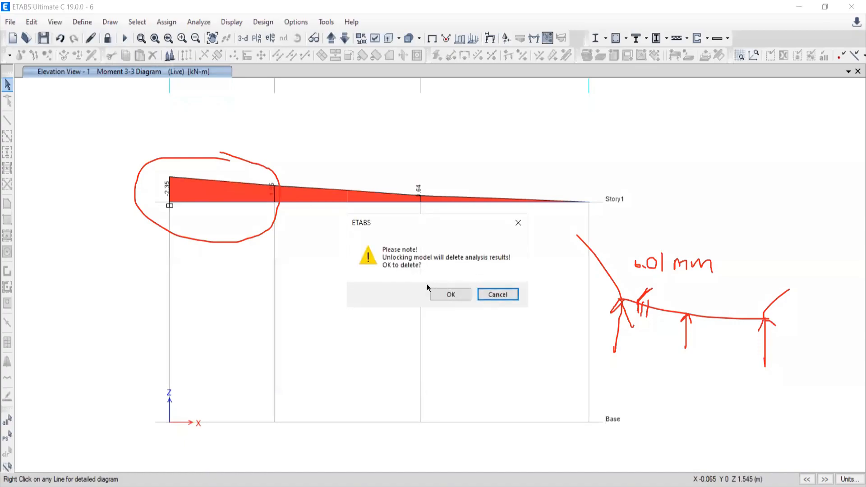
click(435, 296)
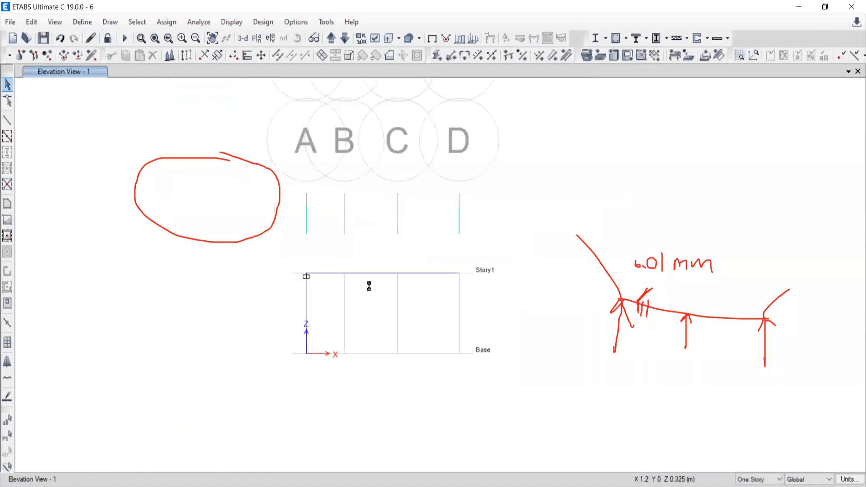
Start a new ETABS model with built-in Metric SI settings, the Indian steel database, IS 800:2007 and IS 456:2000, after rechecking the textbook PDF.
key(alt+Tab)
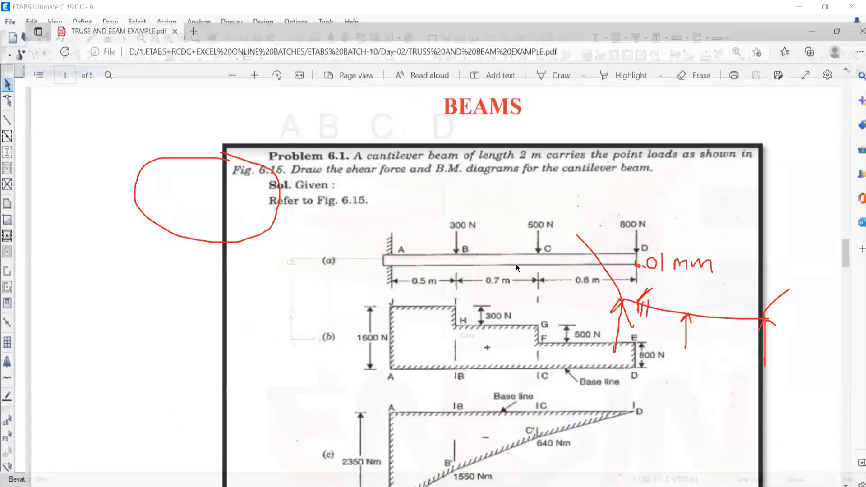
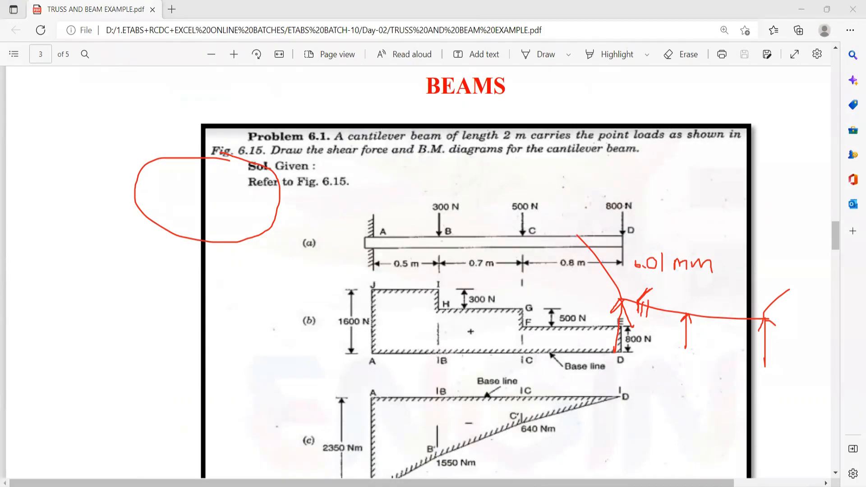
key(alt+Tab)
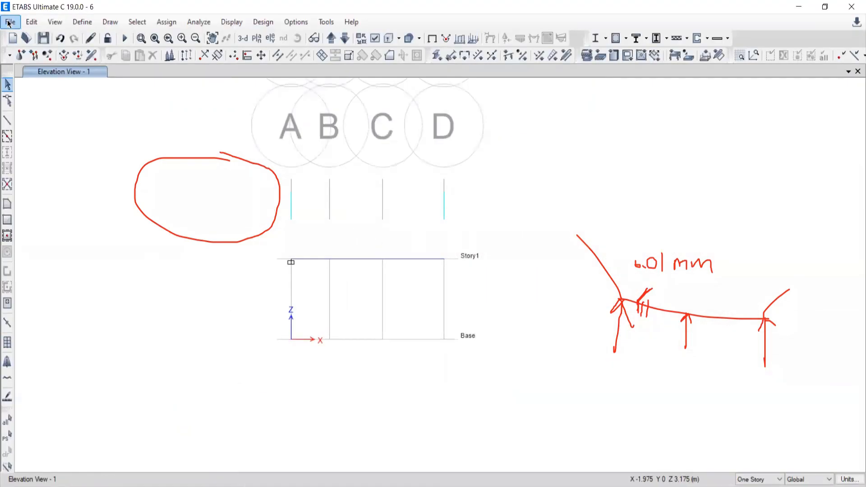
click(9, 22)
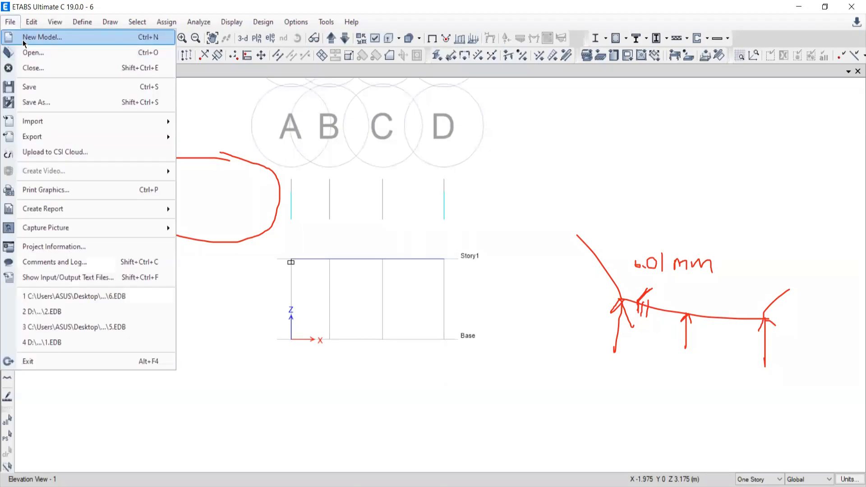
click(24, 38)
click(433, 294)
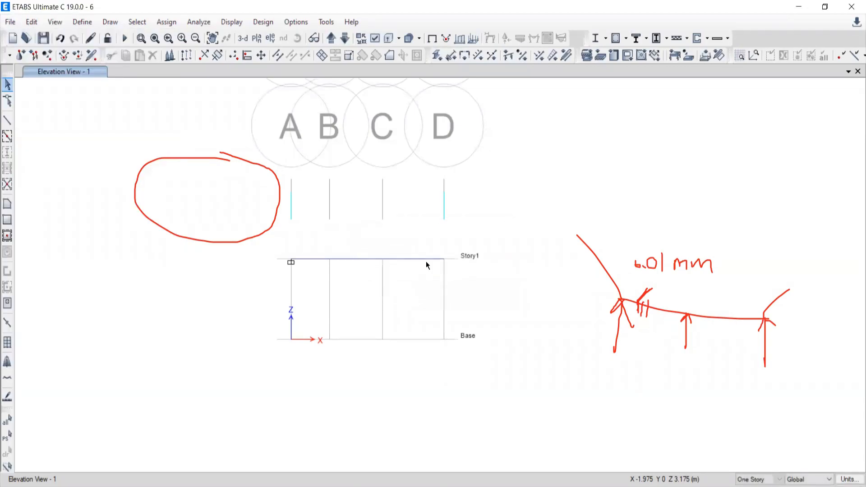
click(377, 219)
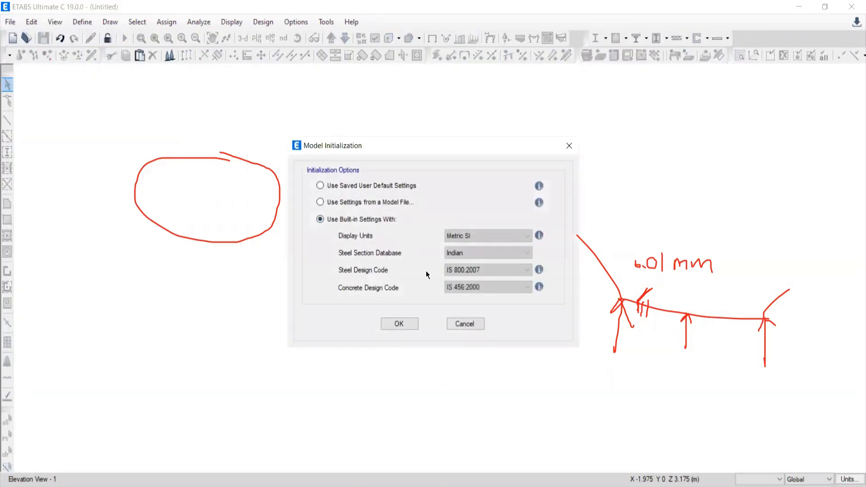
key(Return)
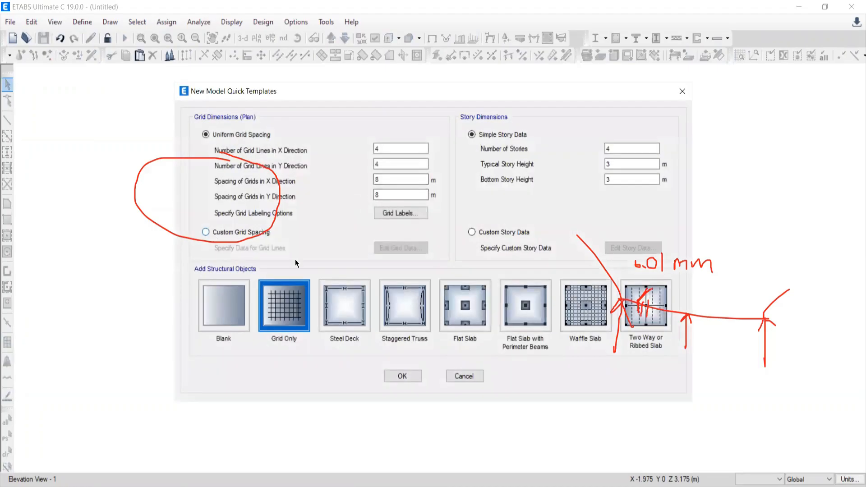
Set the uniform grid to 2 lines in X and 1 line in Y, with a Y spacing of 1 m.
click(376, 148)
text(2)
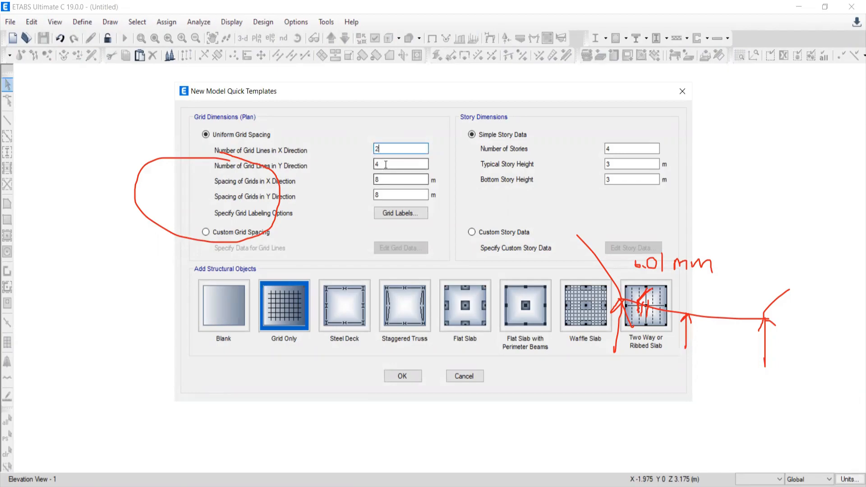
drag(386, 164, 327, 165)
text(1)
drag(384, 179, 369, 195)
text(1)
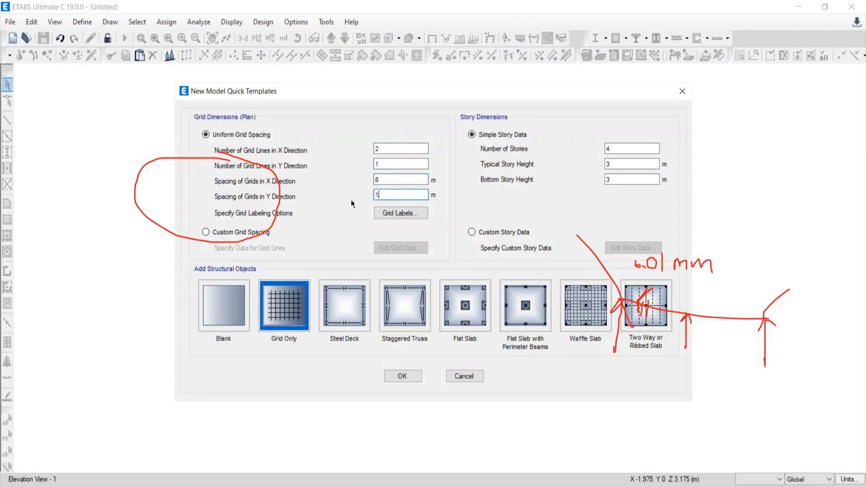
Customise the grid as spacings, with 2 m between grids A and B to match the textbook beam and a 1000 mm bubble size.
click(217, 231)
click(398, 248)
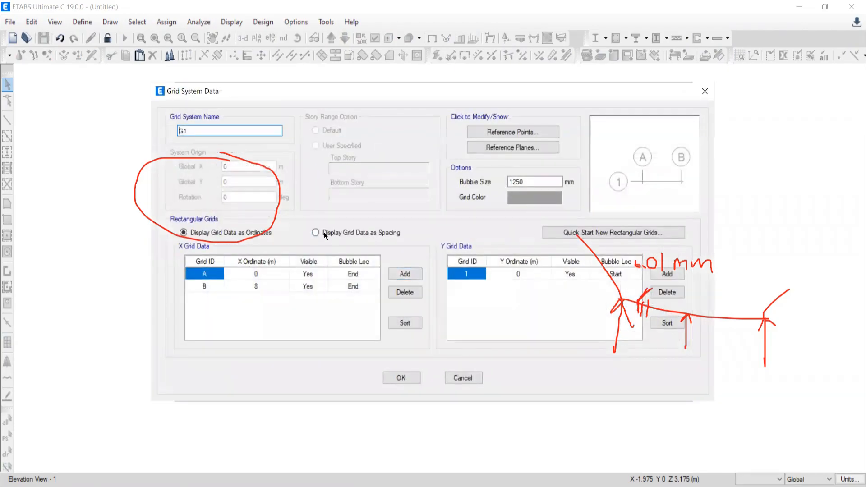
click(324, 232)
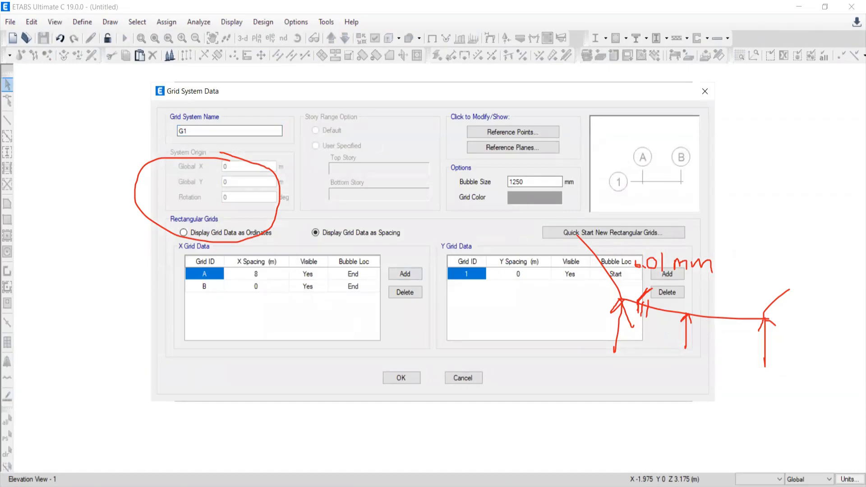
key(alt+Tab)
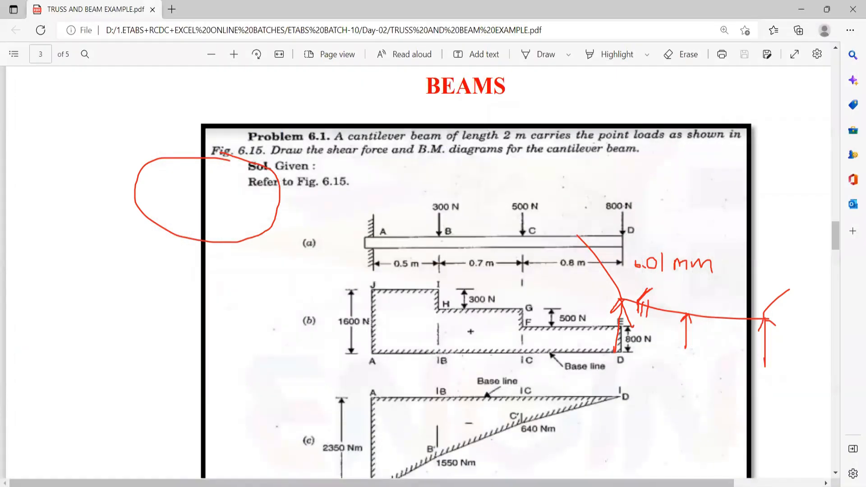
mouse_move(580, 486)
key(alt+Tab)
click(248, 274)
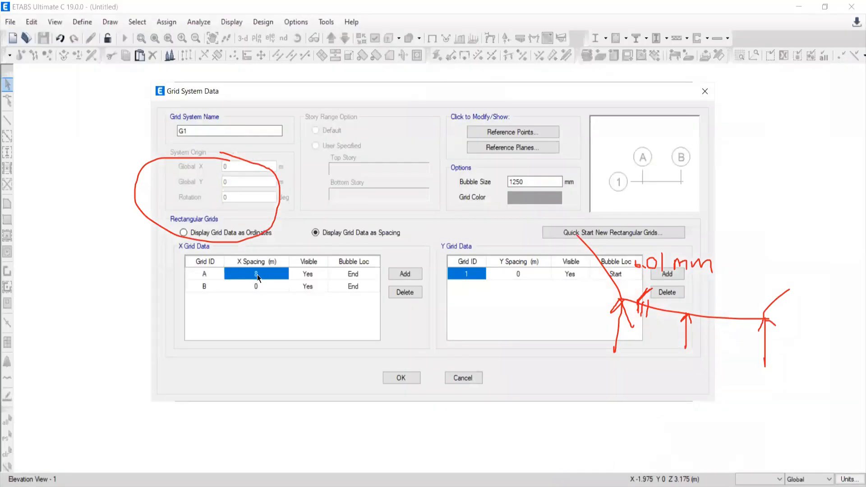
text(2)
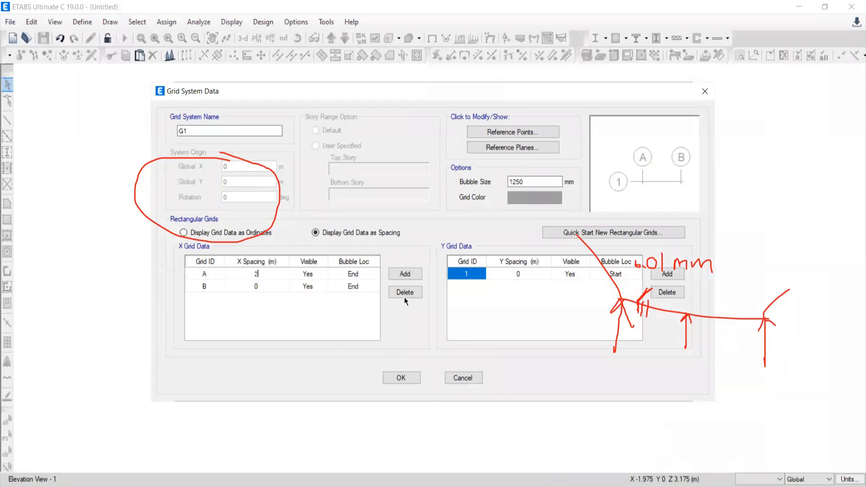
double_click(535, 182)
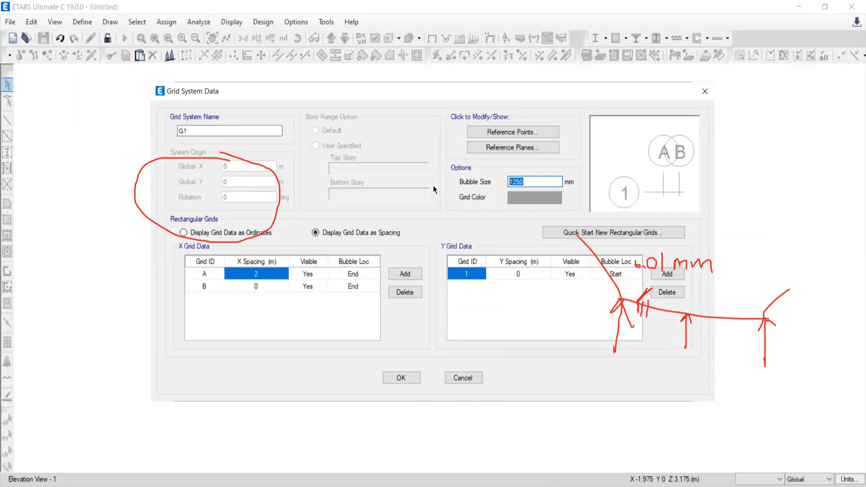
text(1000)
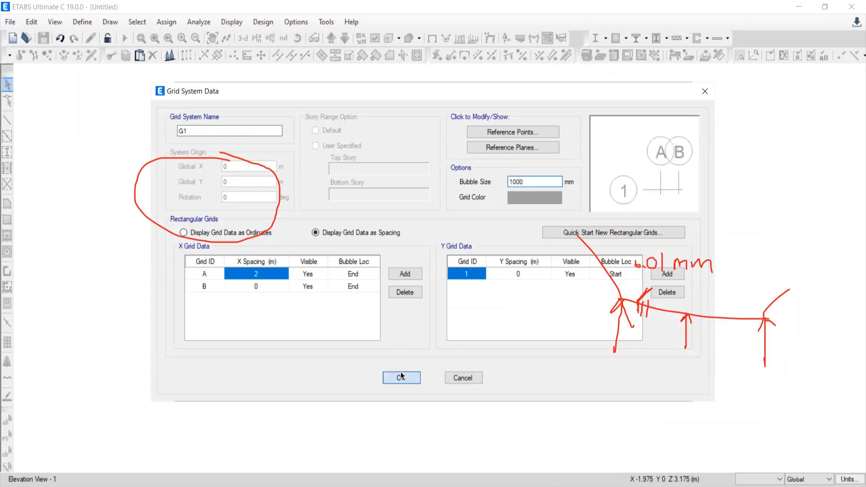
click(401, 376)
Set the model to 1 story with typical and bottom story heights of 1 m, and create the grid-only model.
text(1)
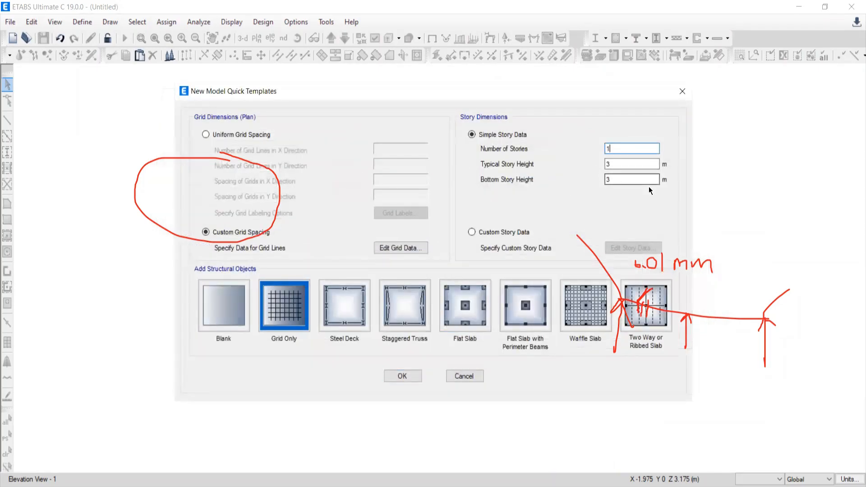
key(Tab)
text(1)
key(Tab)
text(1)
click(411, 377)
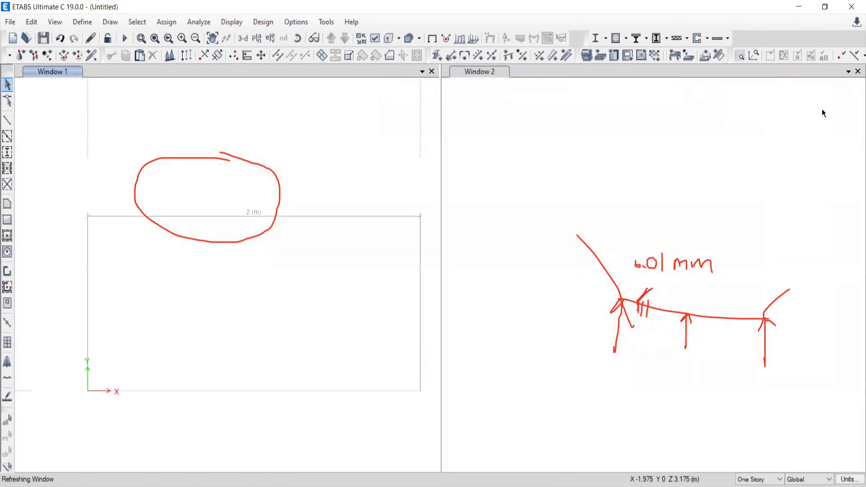
Close the second view window and show the elevation along grid line 1 in the remaining one.
click(856, 71)
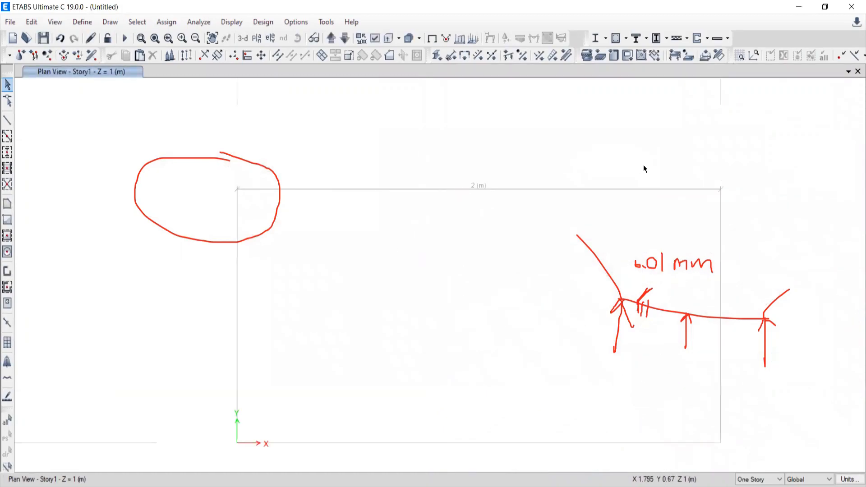
click(270, 37)
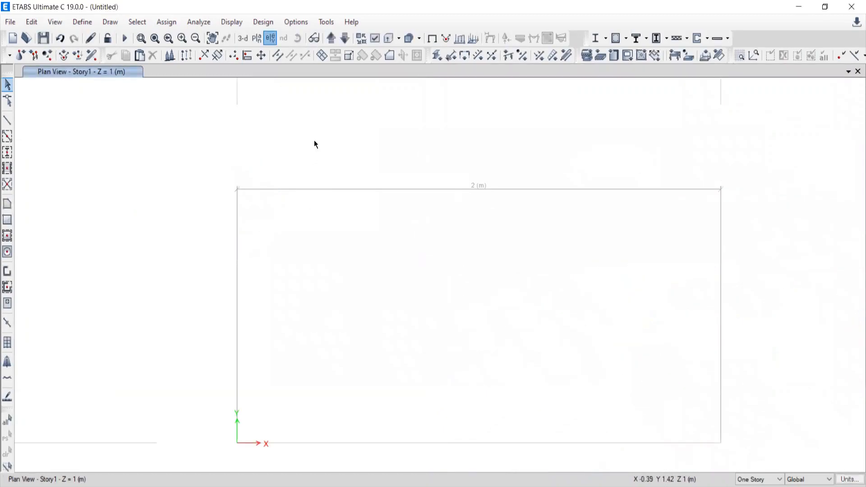
click(332, 199)
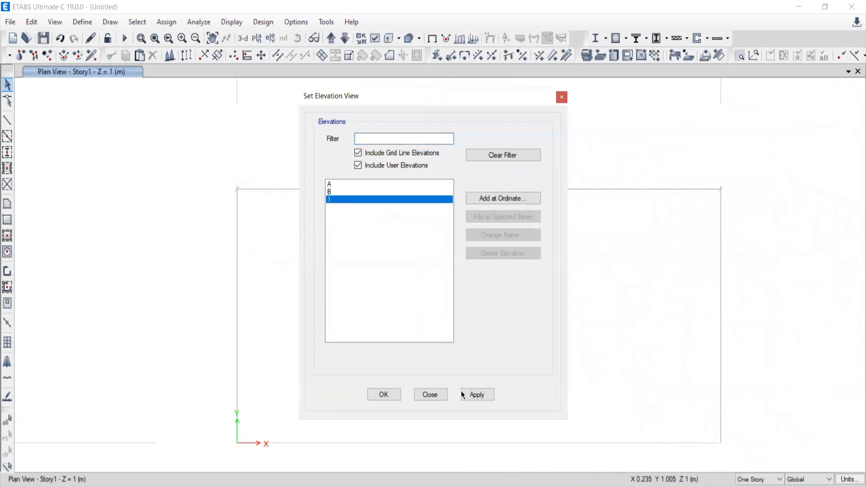
click(471, 397)
click(440, 397)
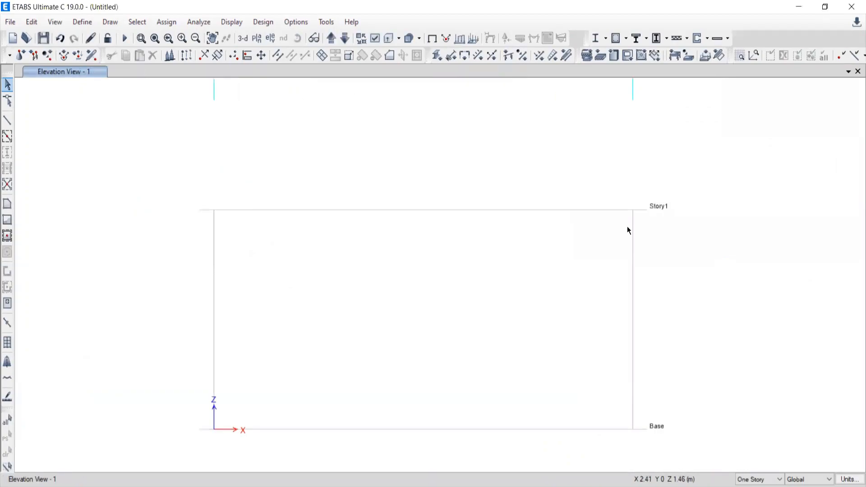
Draw a single beam at Story1 from grid A to grid B, and return to selection mode.
click(8, 120)
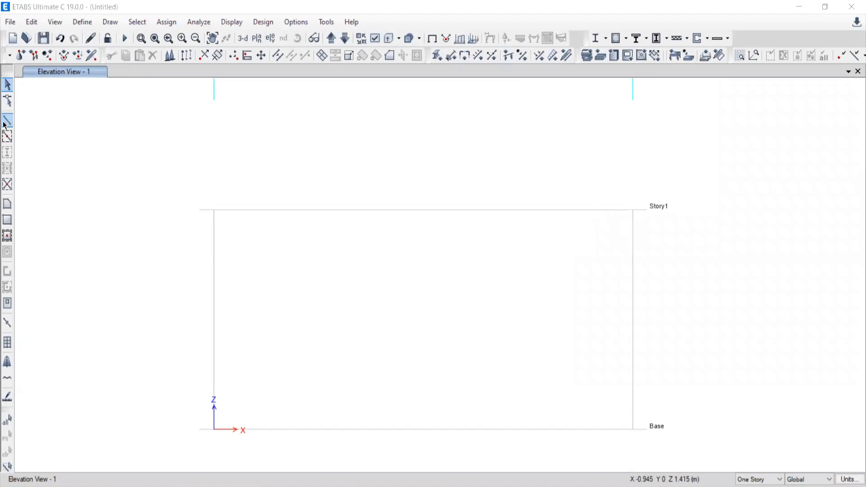
click(577, 131)
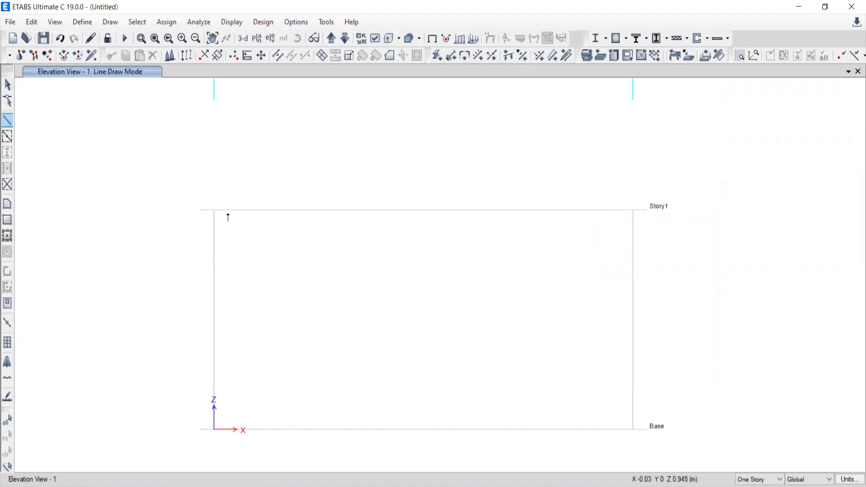
click(214, 210)
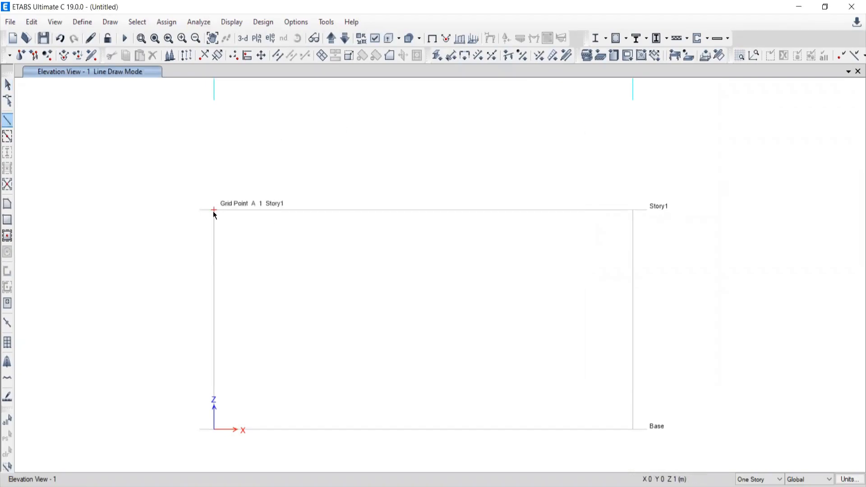
click(632, 210)
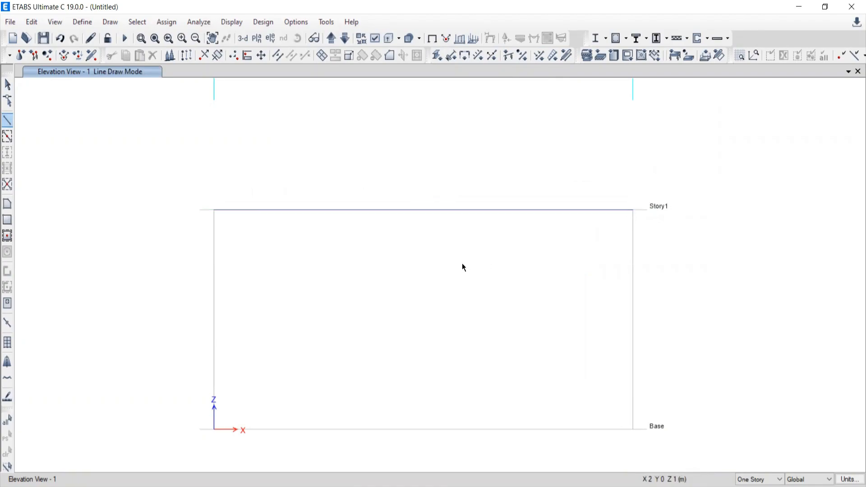
key(Escape)
click(8, 85)
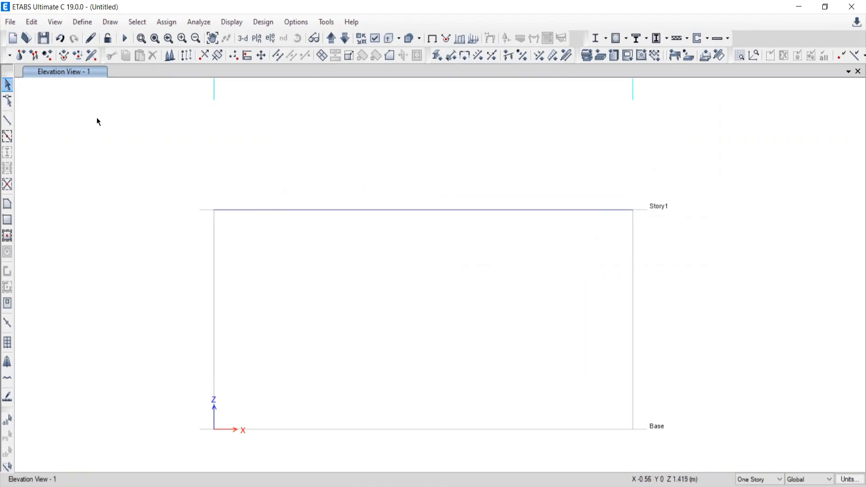
Assign a fixed restraint, with all translations and rotations restrained, to the beam's end joint at grid A.
drag(154, 175, 261, 247)
click(166, 21)
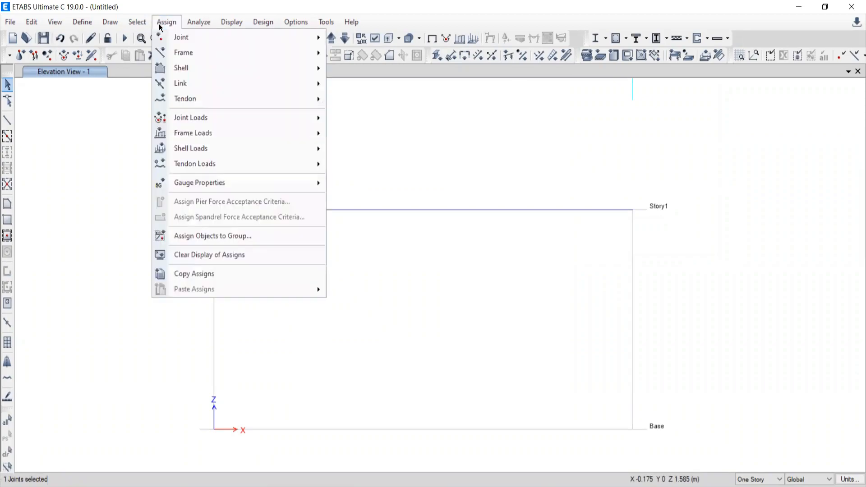
mouse_move(172, 44)
click(361, 37)
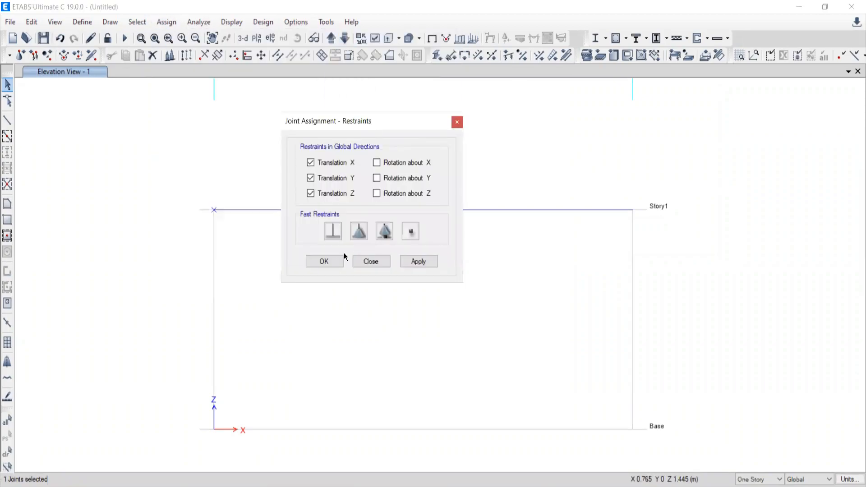
click(333, 231)
click(417, 261)
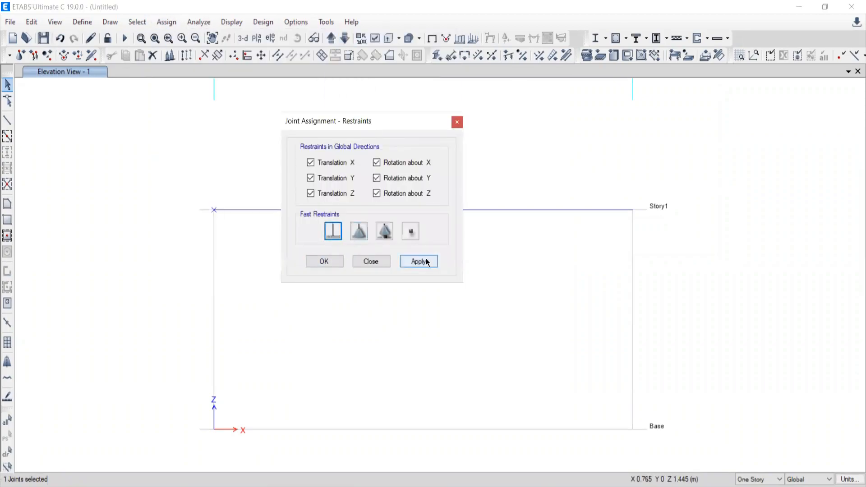
Close the restraint assignment and check the textbook's Problem 6.1 figure for the beam's point loads and distances.
click(374, 261)
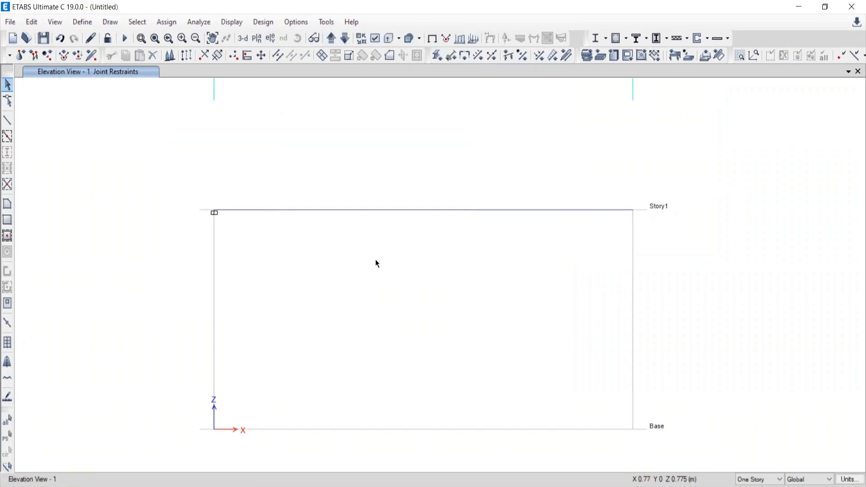
click(505, 486)
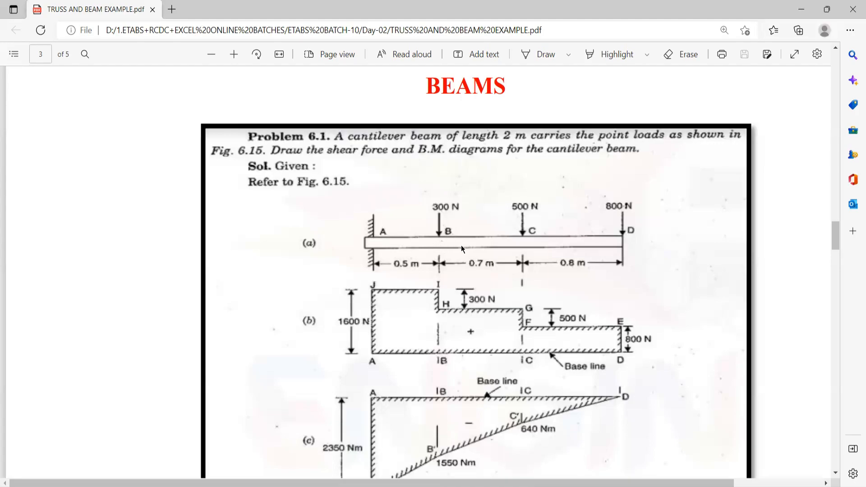
click(361, 479)
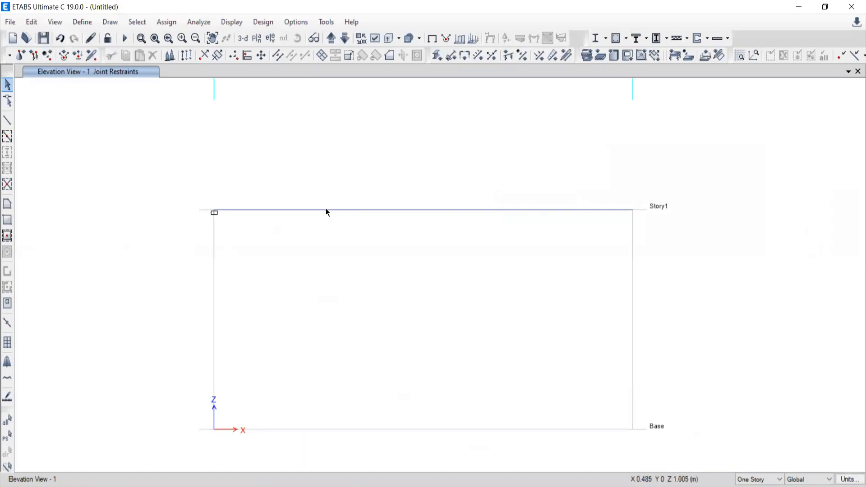
Start a frame point load assignment for the Story1 beam using the Live load pattern.
click(350, 210)
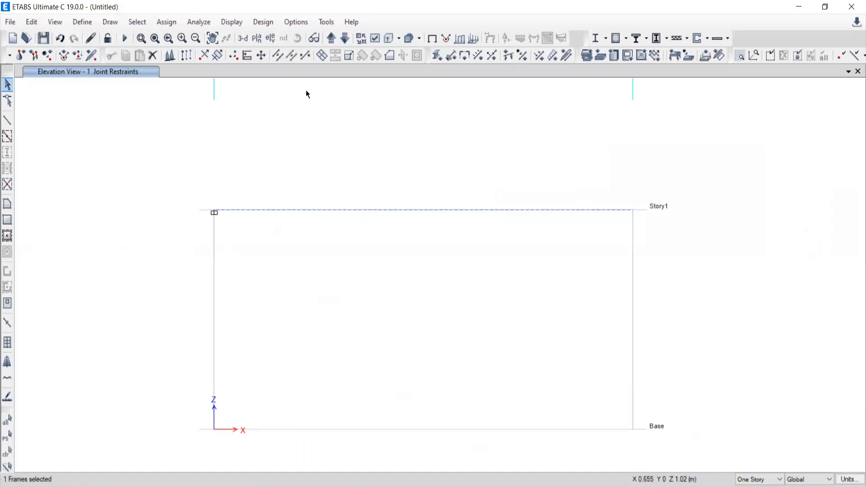
click(164, 25)
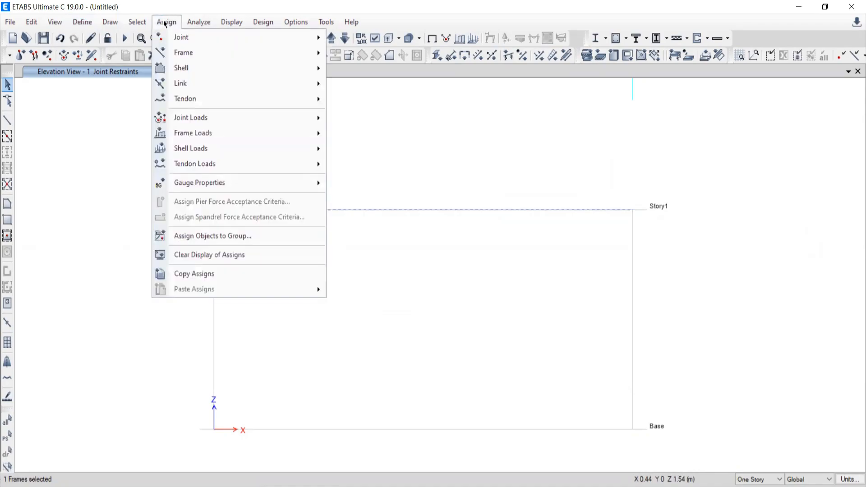
mouse_move(178, 139)
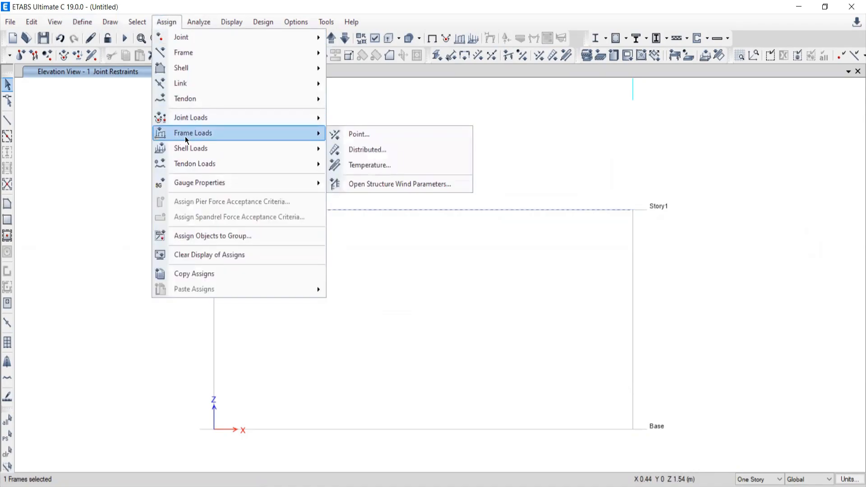
mouse_move(192, 117)
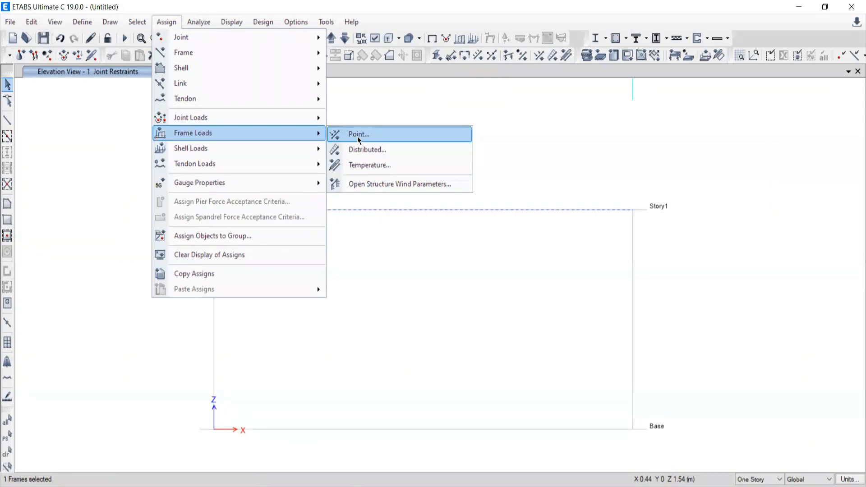
mouse_move(323, 148)
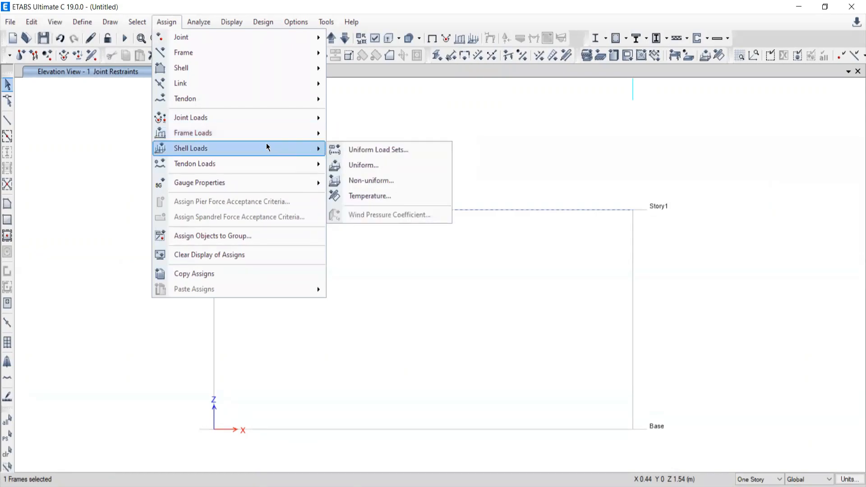
mouse_move(263, 133)
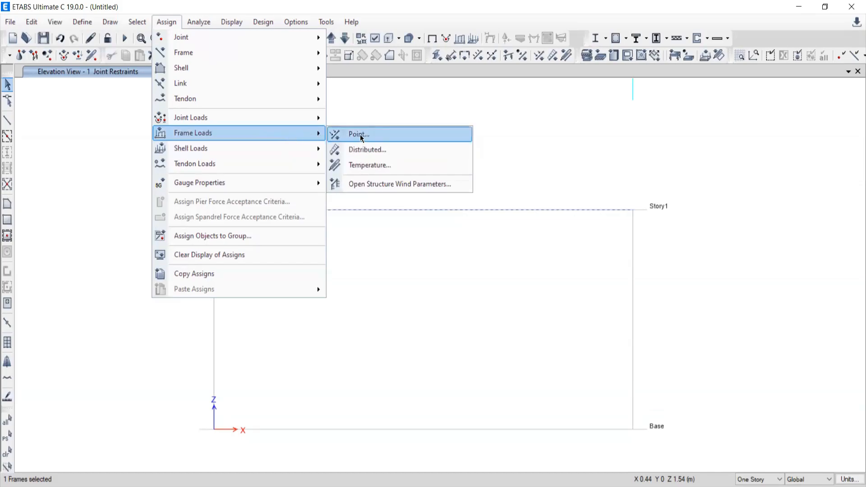
click(361, 137)
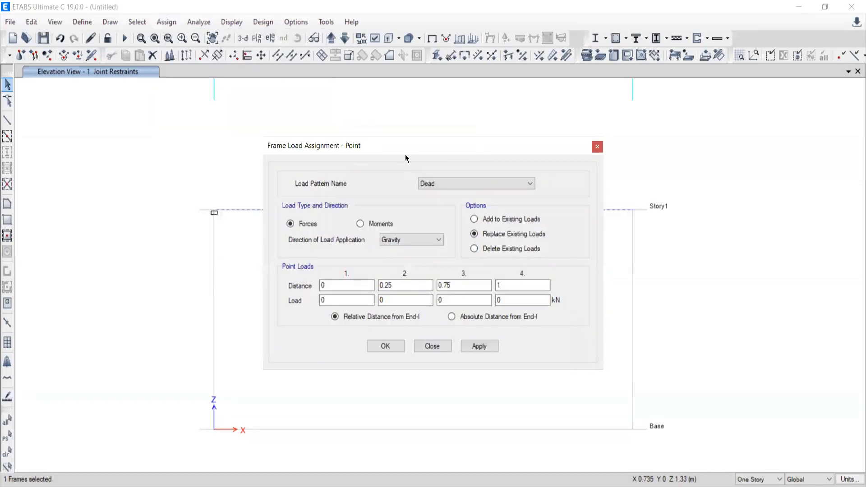
drag(396, 145, 355, 93)
click(405, 130)
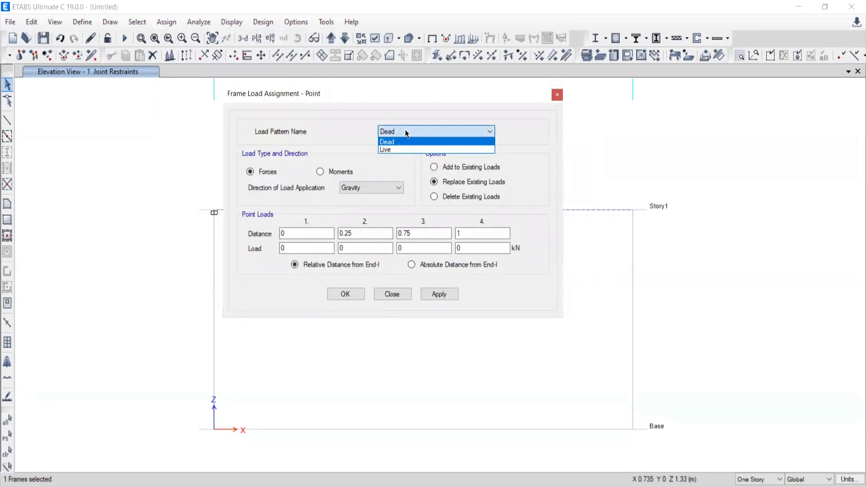
click(388, 149)
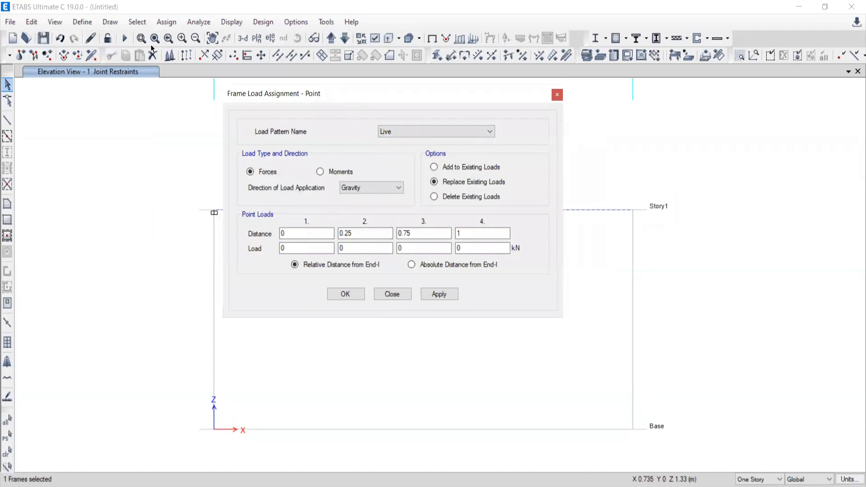
Specify the point load locations as absolute distances from End-I, and move the dialog clear of the beam.
drag(150, 44, 258, 43)
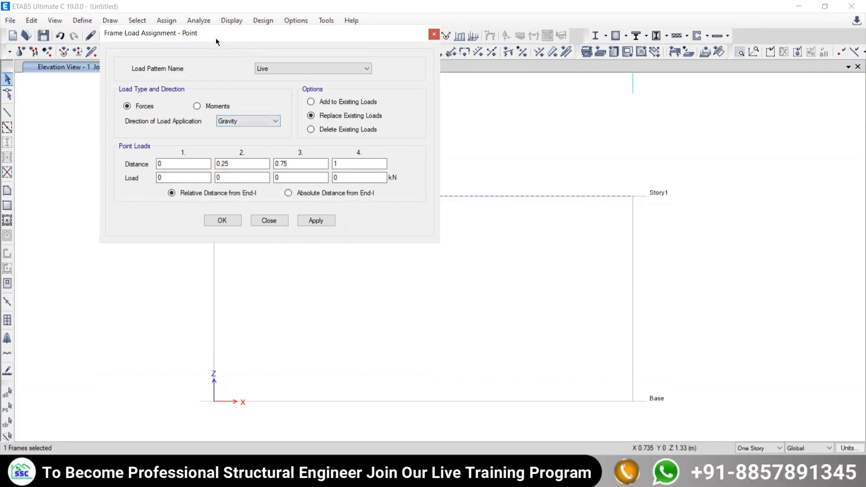
drag(216, 38, 154, 13)
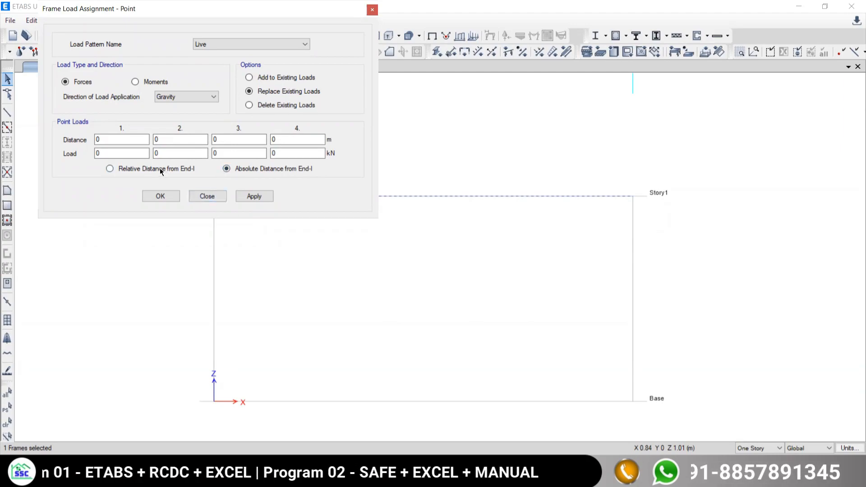
click(109, 168)
click(237, 170)
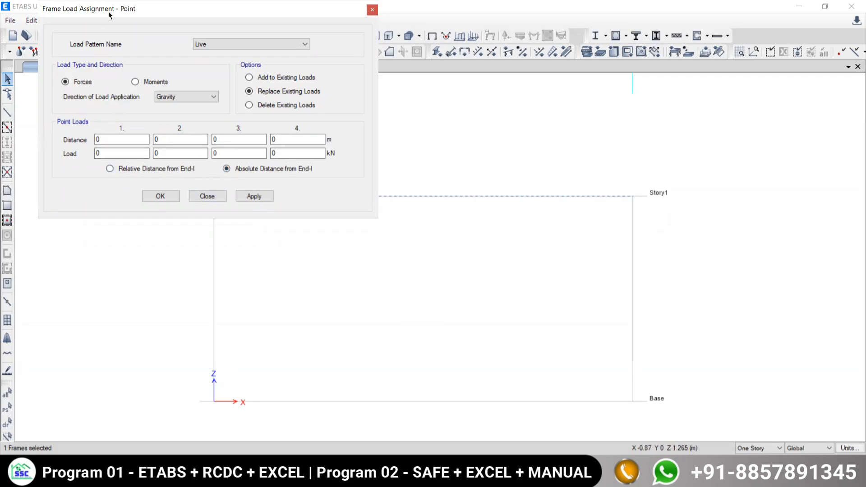
drag(98, 8, 666, 26)
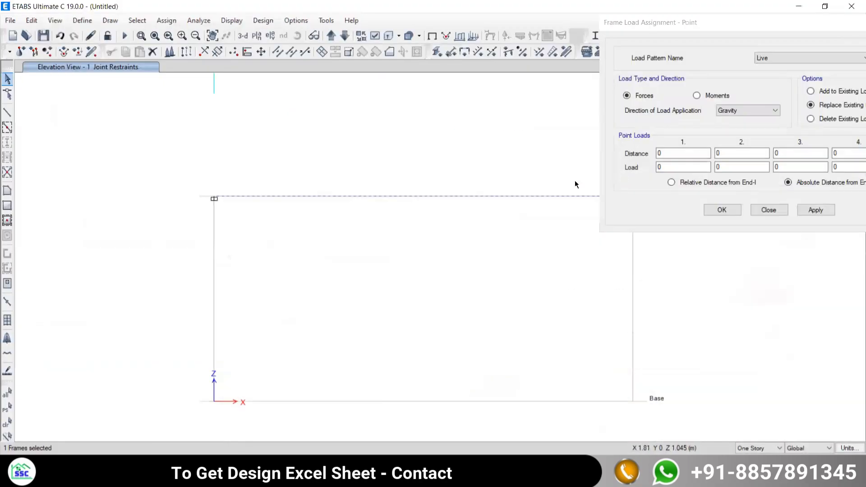
Apply a 0.3 kN gravity point load to the beam at 0.5 m from End-I.
middle_drag(423, 259, 189, 245)
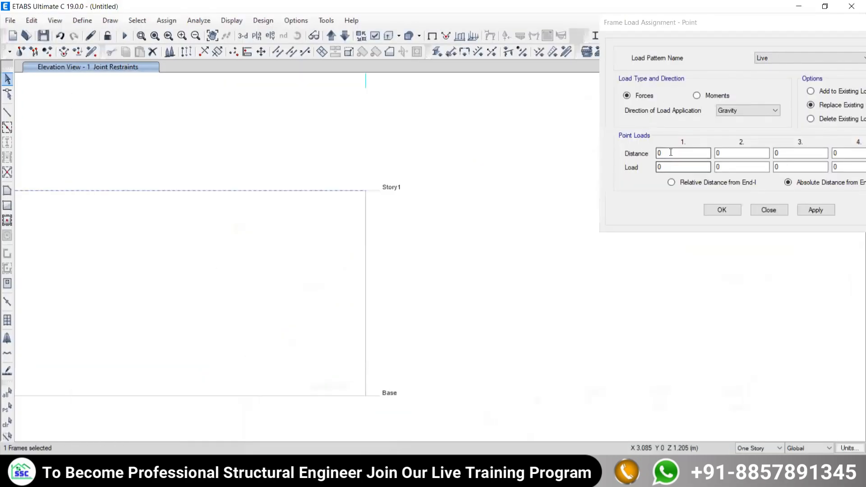
click(667, 154)
drag(638, 152, 631, 147)
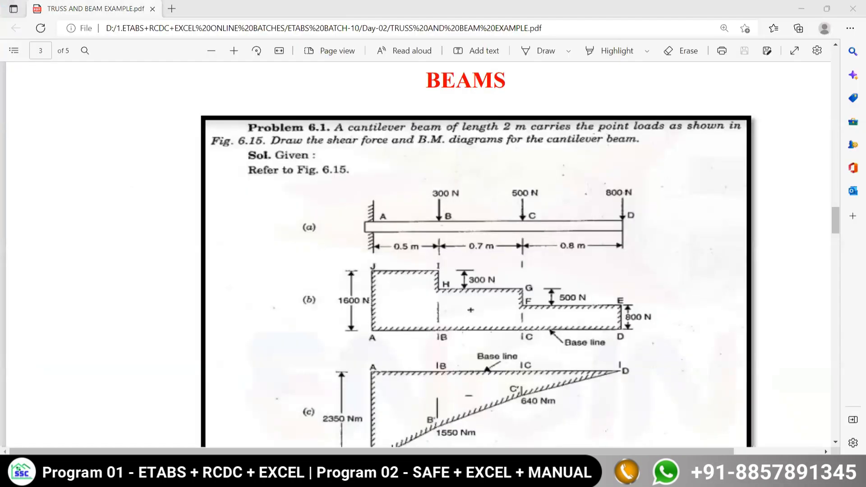
text(0.5)
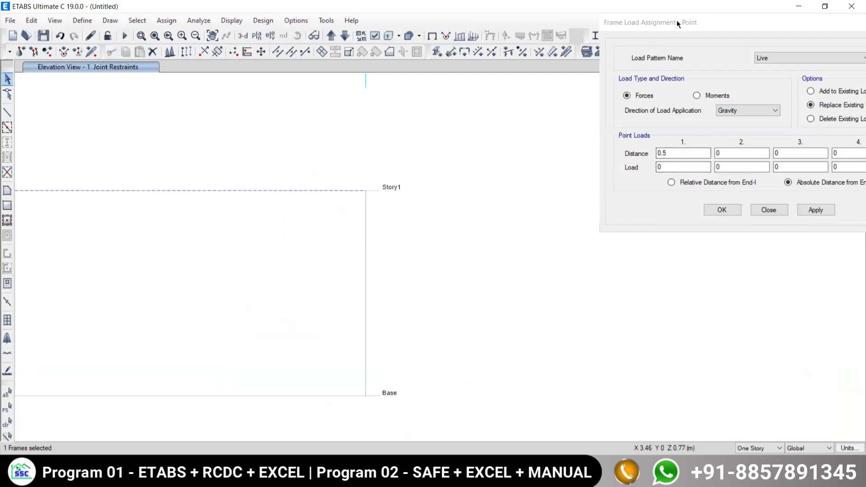
drag(676, 20, 561, 14)
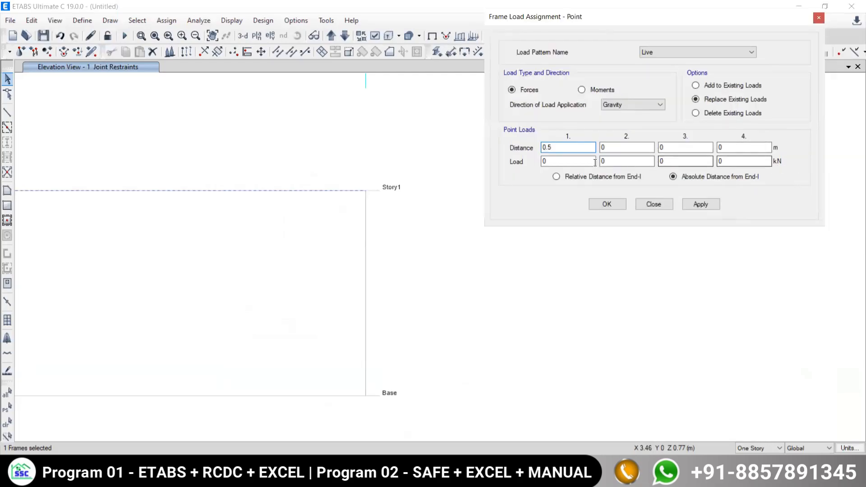
click(564, 161)
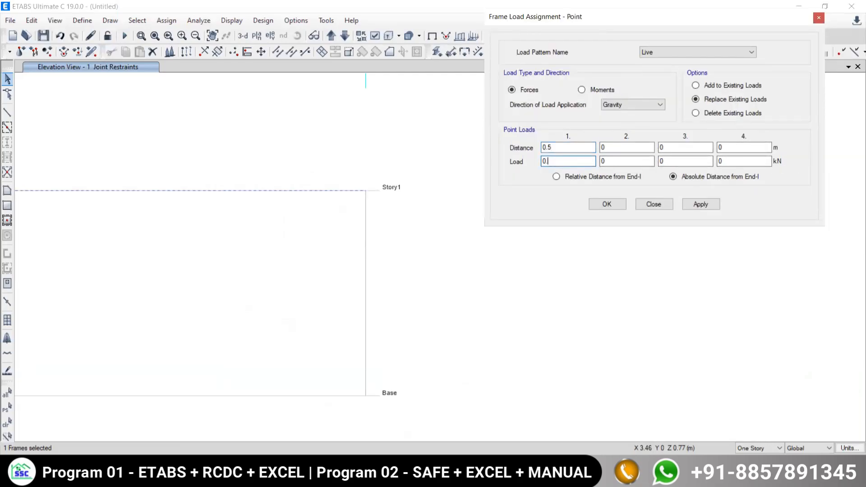
scroll(230, 272, down, 4)
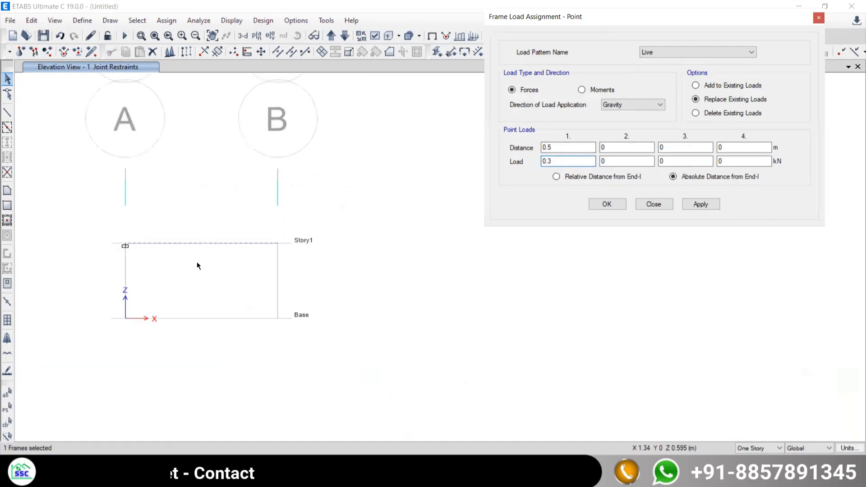
scroll(181, 264, up, 4)
click(700, 204)
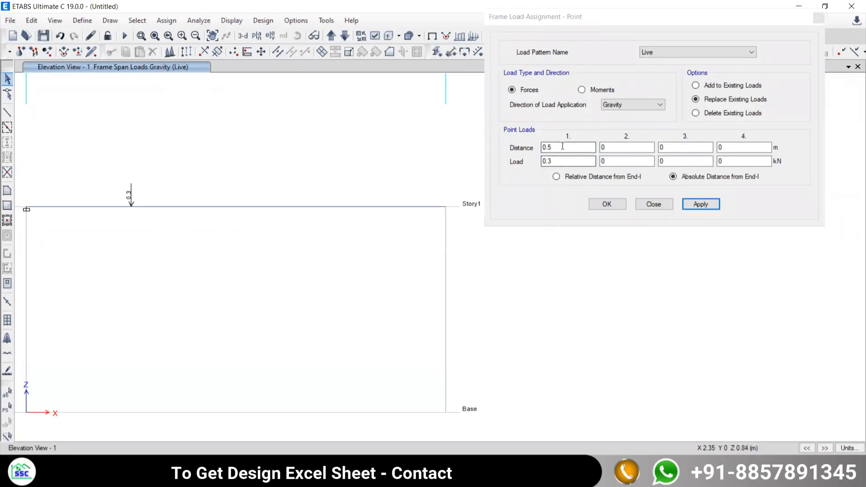
Reset the first point load's distance and load to 0 in the dialog, and check the next load in the textbook figure.
click(534, 144)
text(0)
click(565, 163)
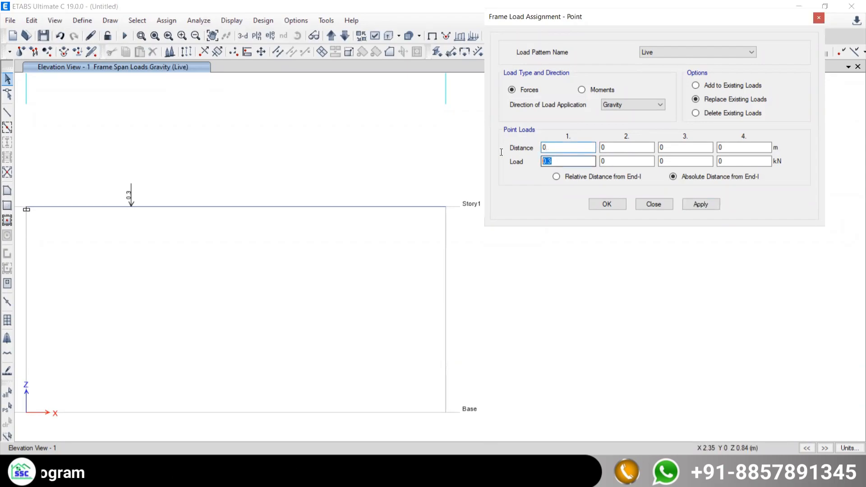
text(0)
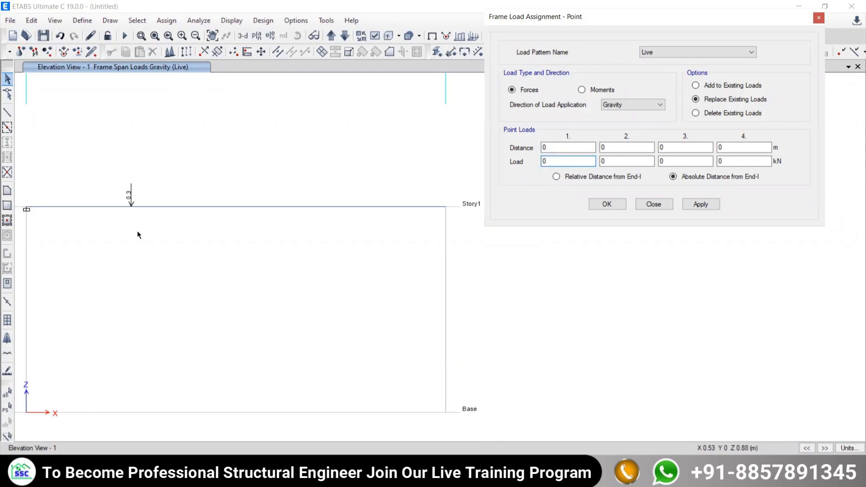
click(444, 477)
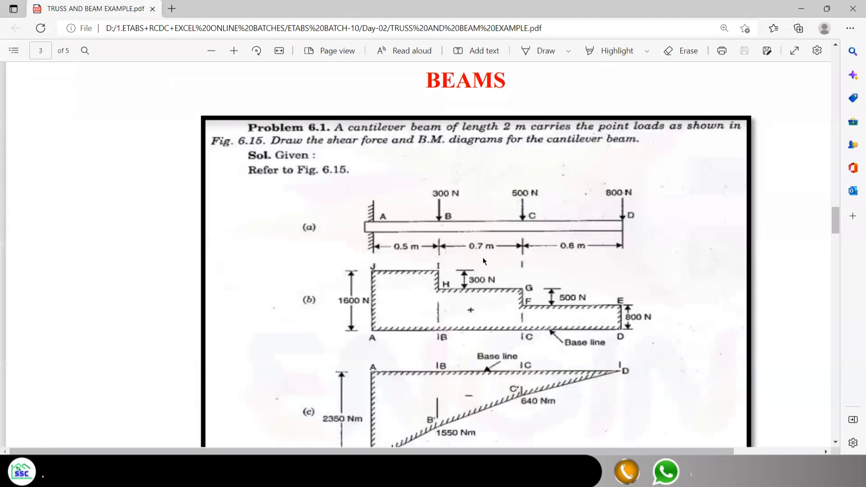
click(480, 478)
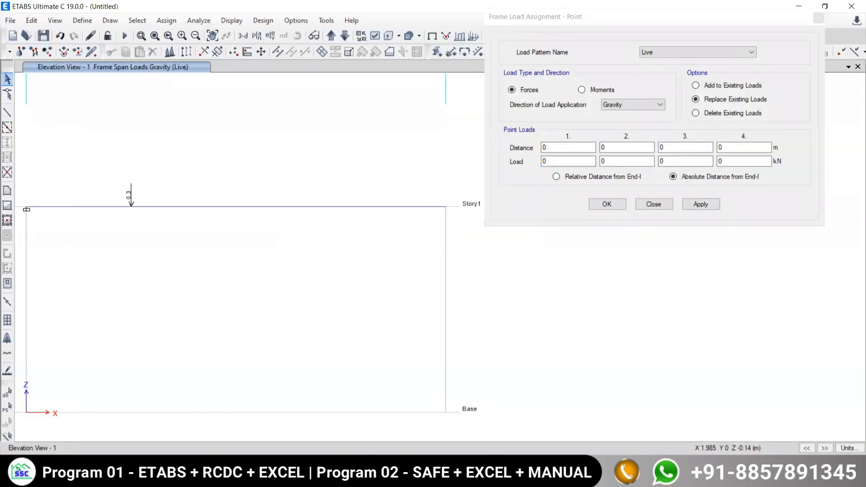
click(480, 478)
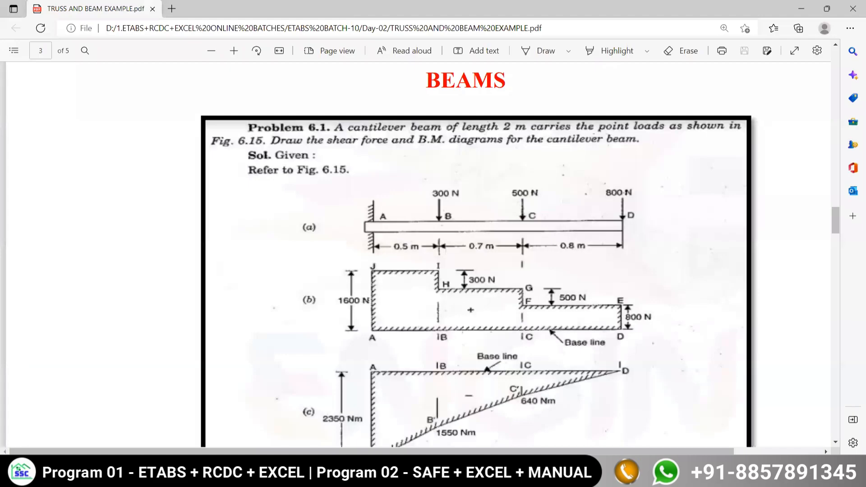
click(480, 478)
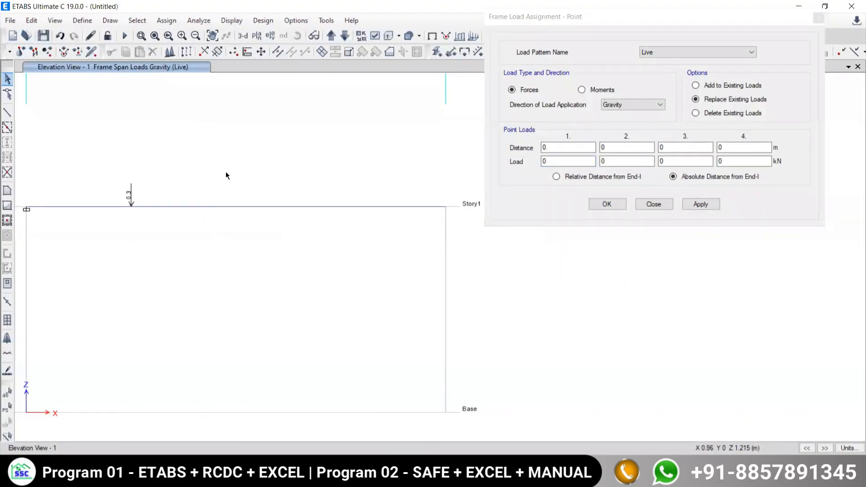
Select the beam and apply a 0.5 kN Live point load at 1.2 m with the option to replace existing loads.
drag(228, 163, 205, 247)
drag(559, 147, 538, 147)
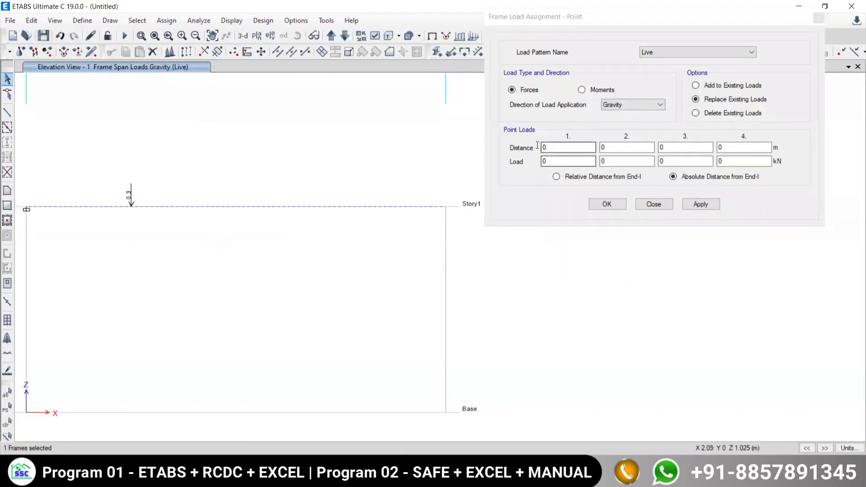
text(1.2)
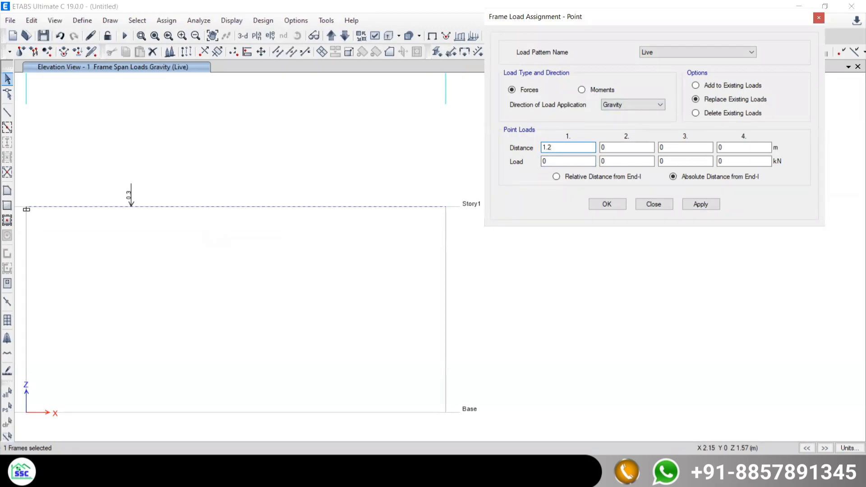
drag(552, 161, 522, 163)
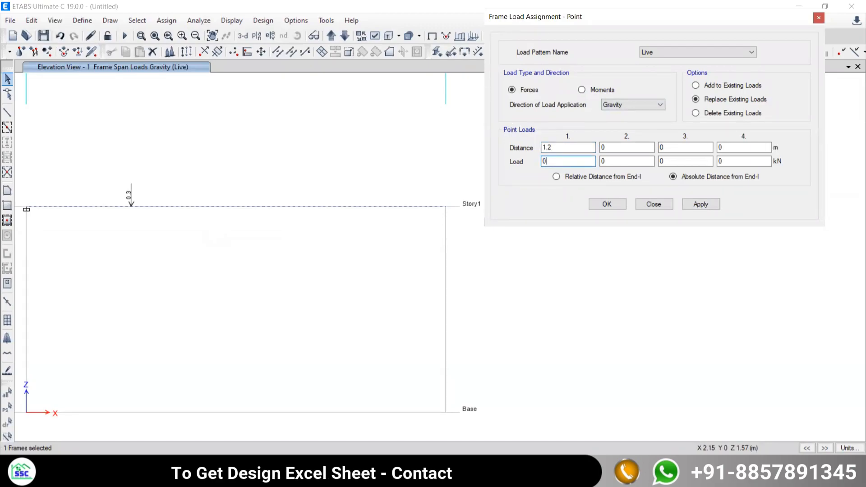
click(541, 161)
click(703, 205)
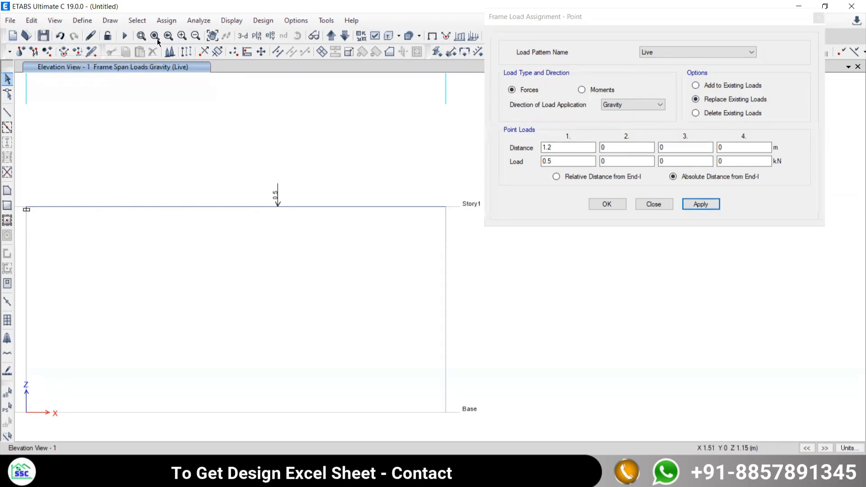
Undo the last point load assignment on the beam.
click(31, 23)
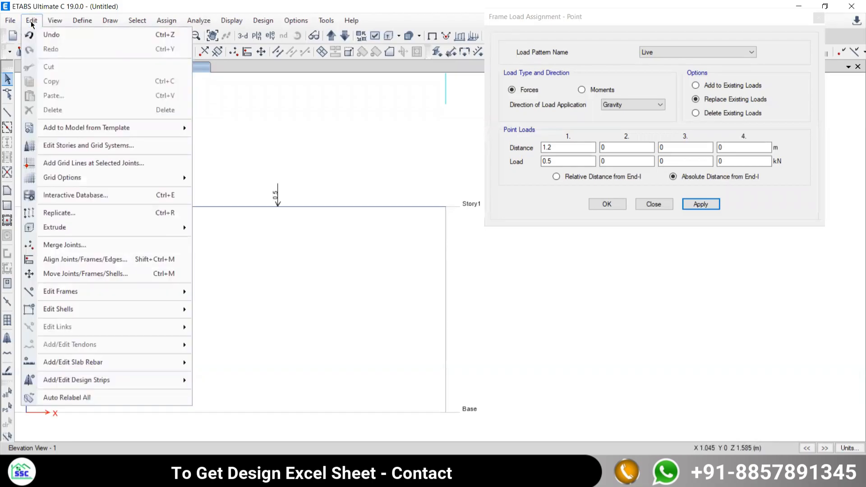
click(51, 35)
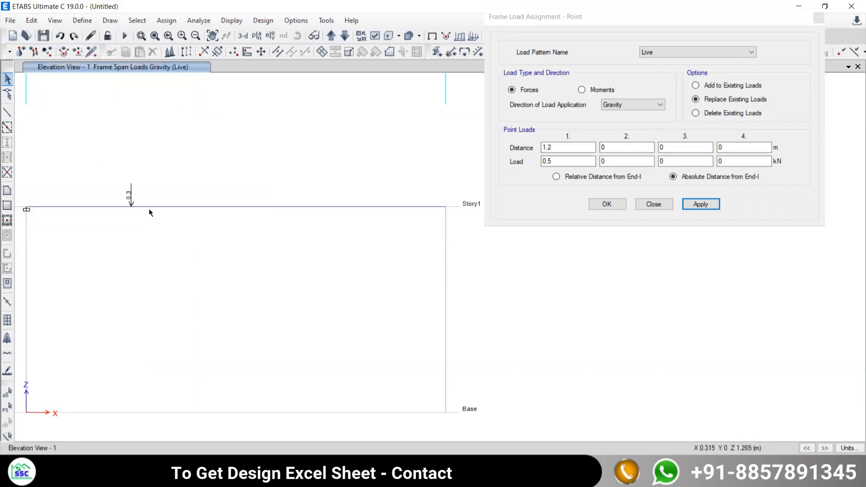
Select the beam and apply the 0.5 kN Live point load at 1.2 m, adding it to the existing loads.
click(696, 85)
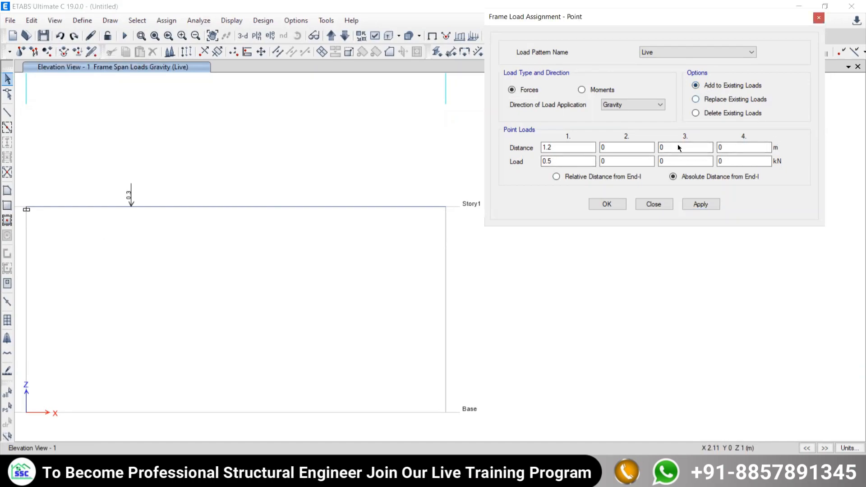
click(700, 205)
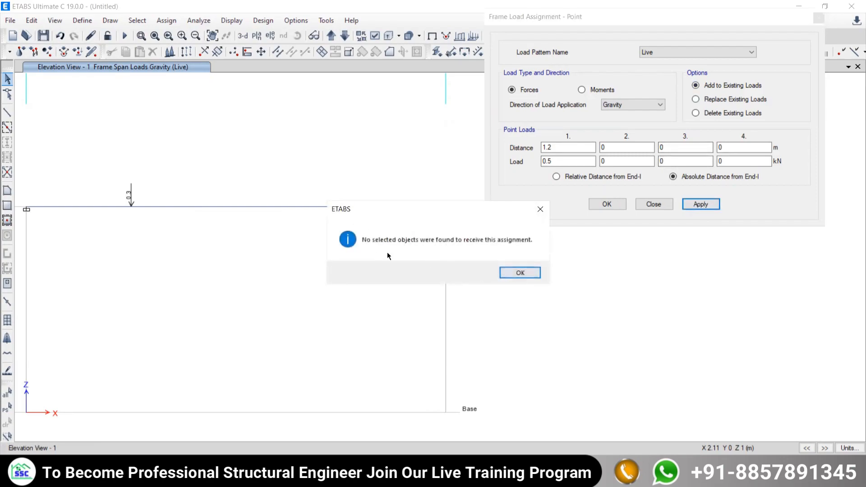
click(518, 272)
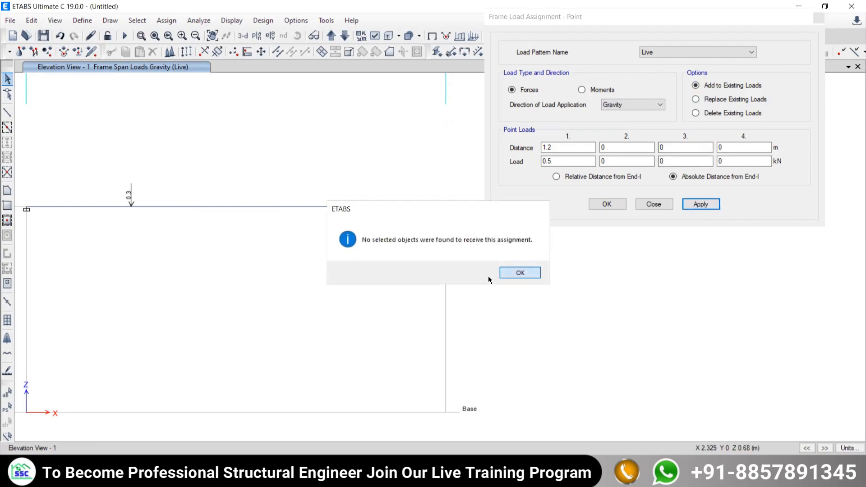
drag(265, 174, 221, 257)
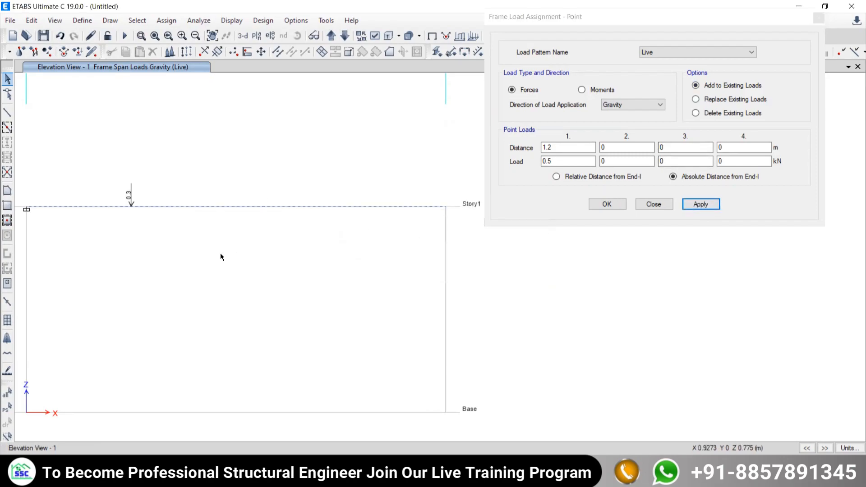
click(701, 204)
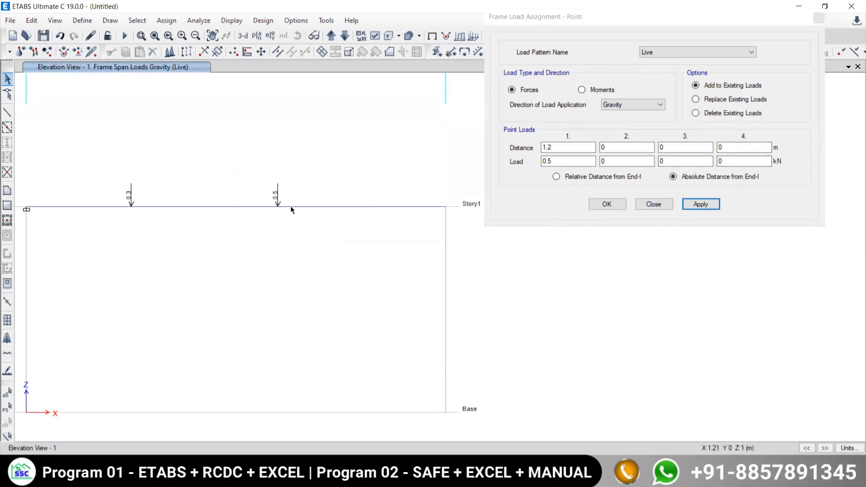
Check the end load in the textbook figure and add a 0.8 kN Live point load to the beam at 2 m from End-I.
click(389, 478)
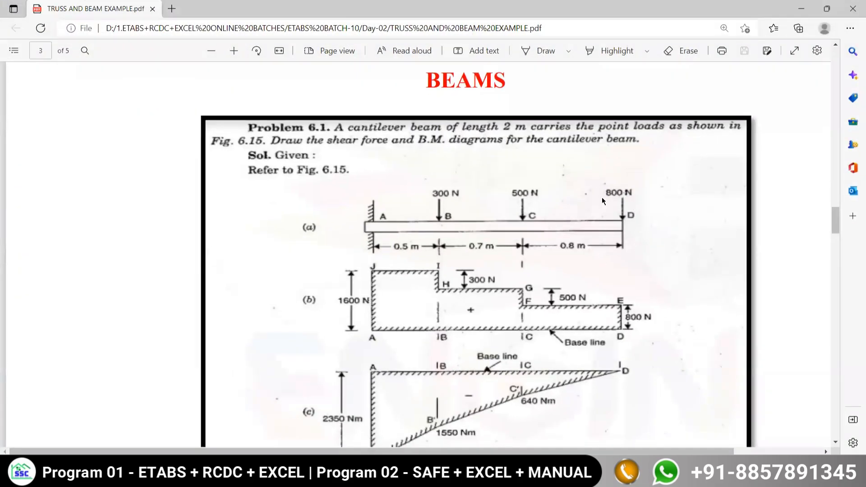
click(506, 478)
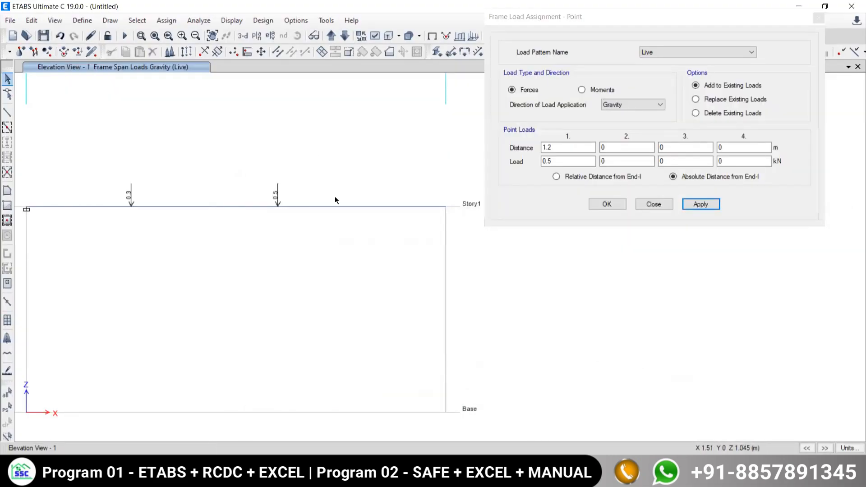
drag(339, 182, 318, 234)
double_click(555, 145)
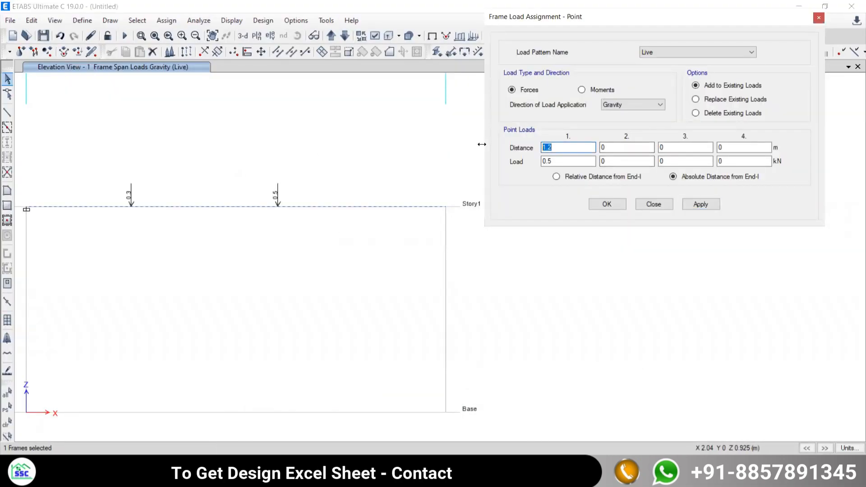
text(2)
click(700, 205)
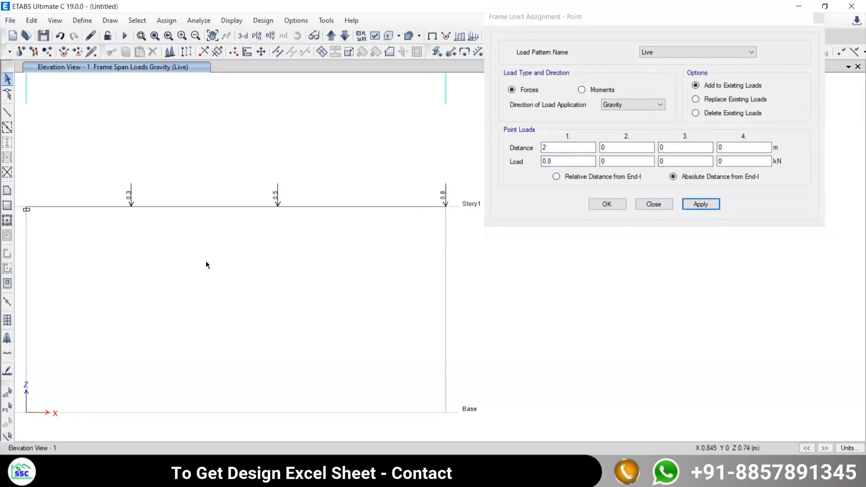
scroll(207, 264, down, 3)
scroll(204, 263, up, 3)
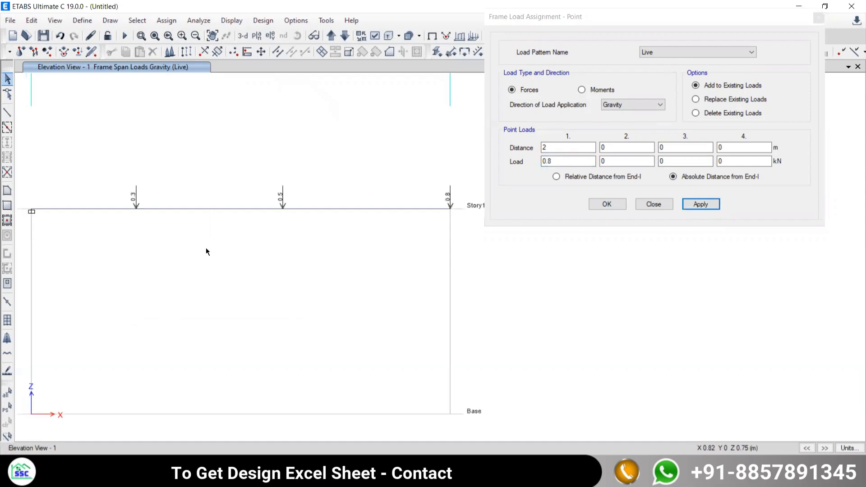
click(652, 204)
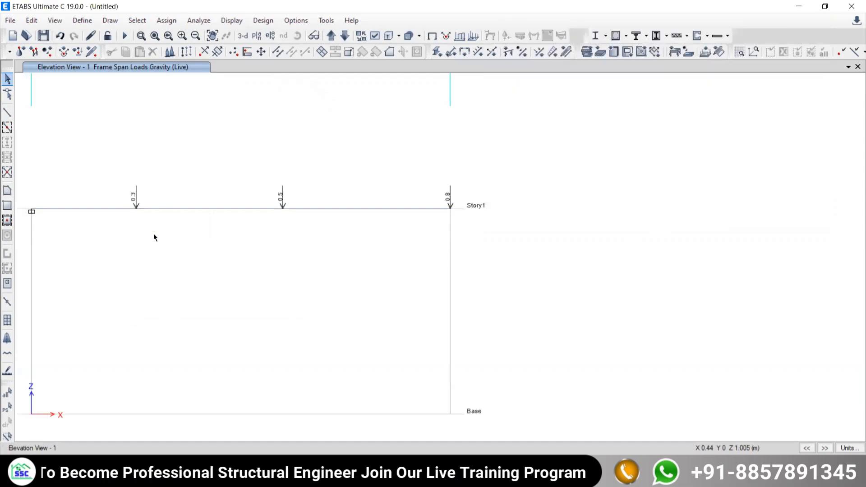
Run the analysis, saving the model as 6 in the DELETE folder and replacing the existing file.
middle_drag(240, 273, 349, 260)
scroll(350, 259, down, 3)
scroll(350, 263, up, 3)
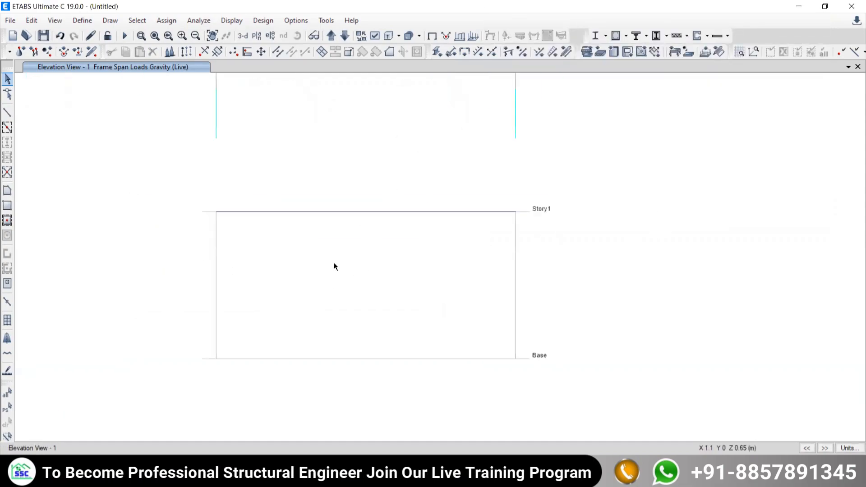
click(126, 36)
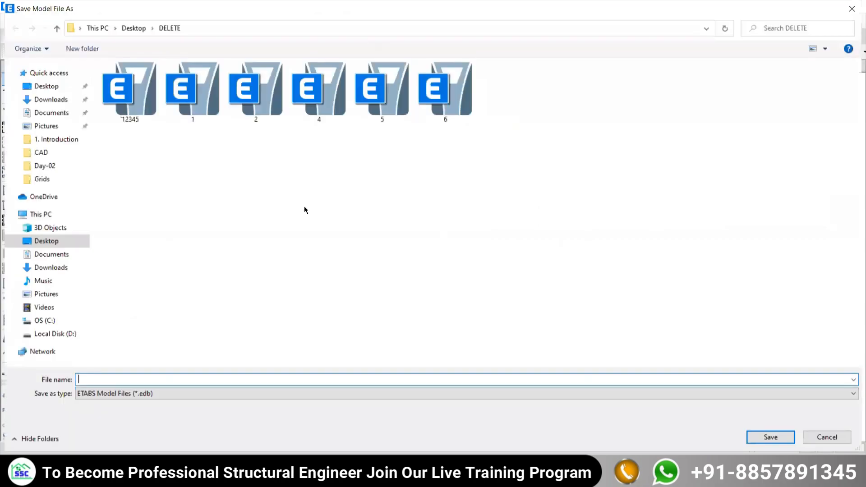
click(453, 97)
key(Return)
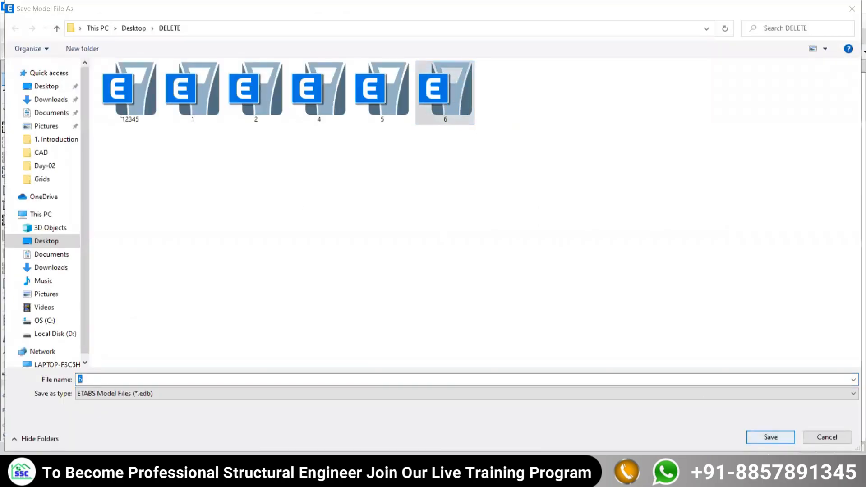
click(460, 233)
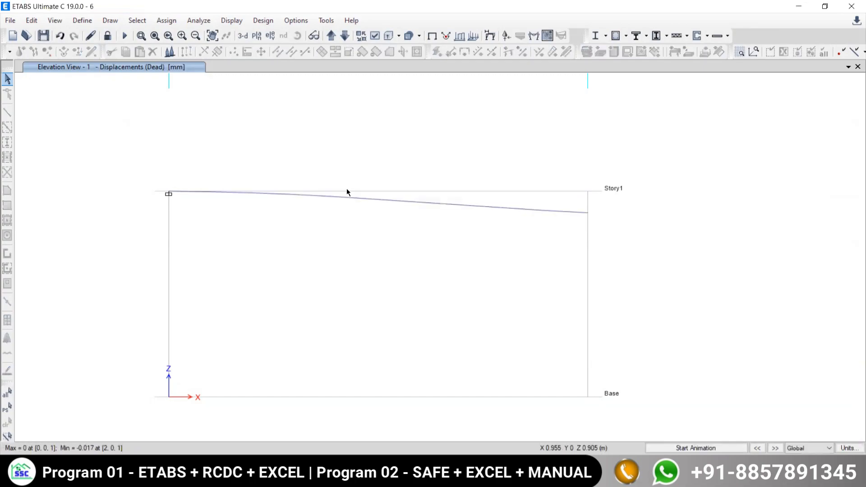
Display the frame Shear 2-2 force diagram for the Live load case.
click(229, 21)
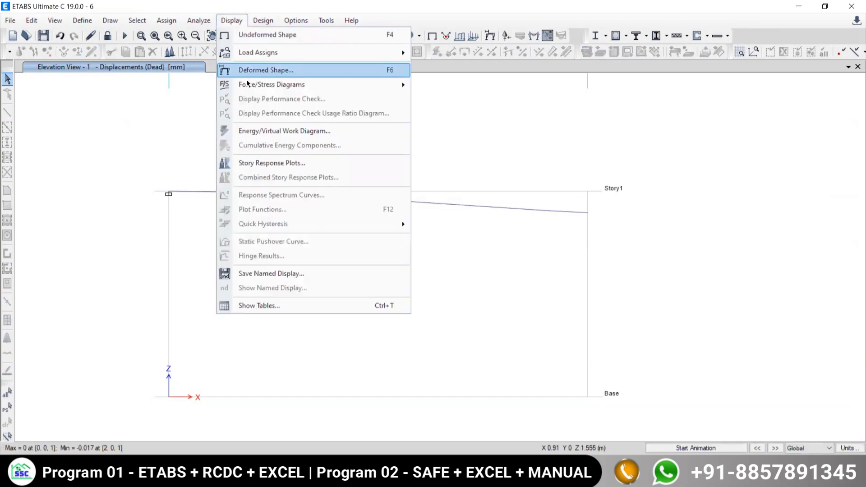
mouse_move(247, 85)
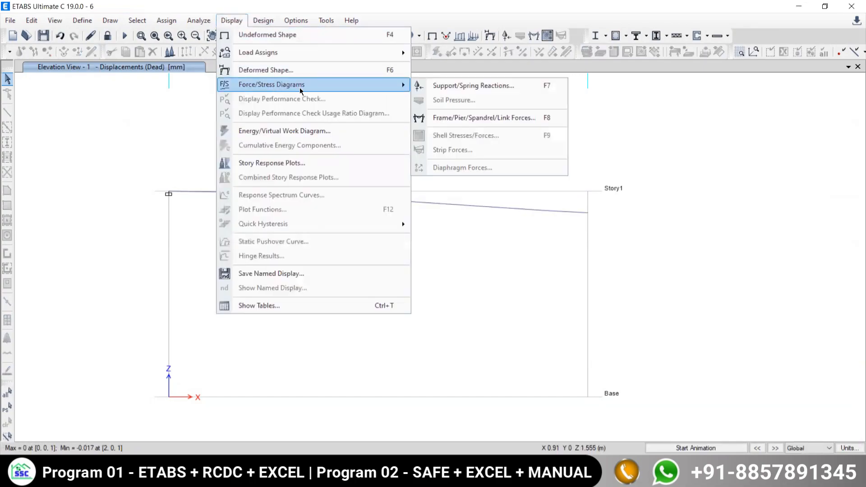
click(437, 118)
click(550, 122)
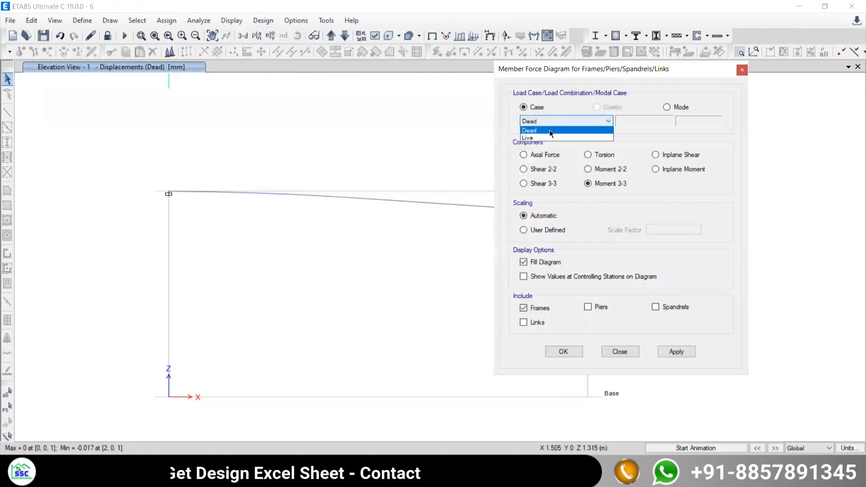
click(526, 138)
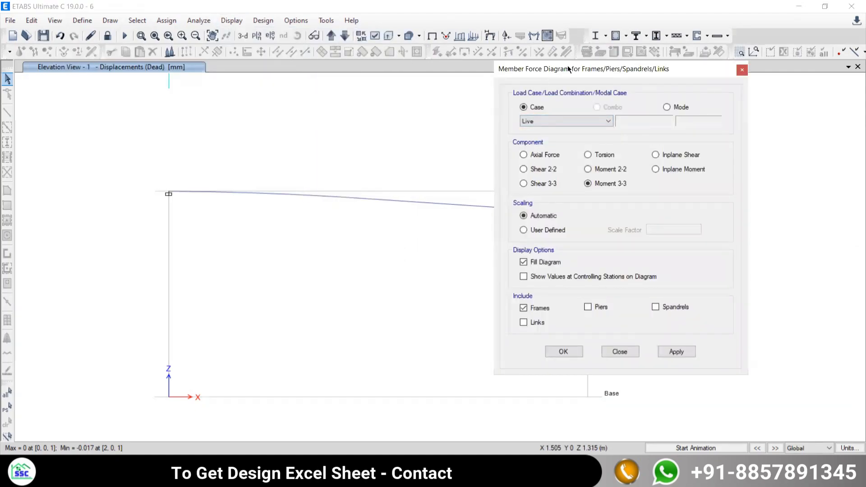
drag(569, 68, 621, 42)
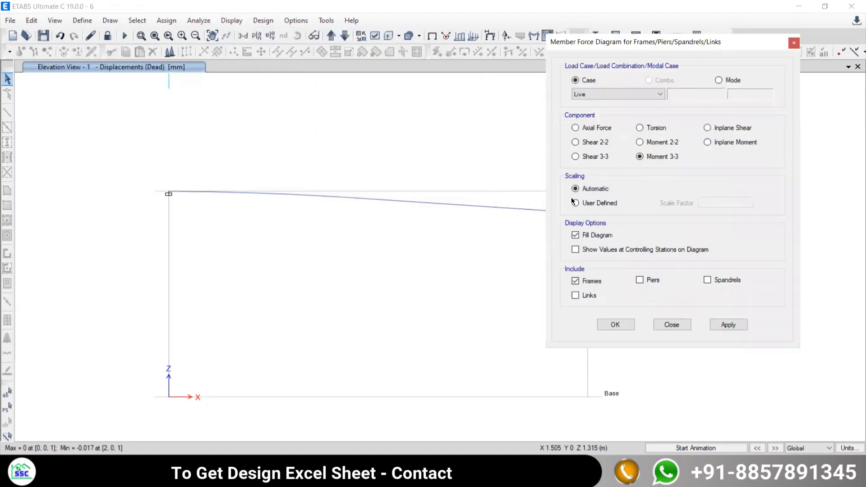
click(585, 143)
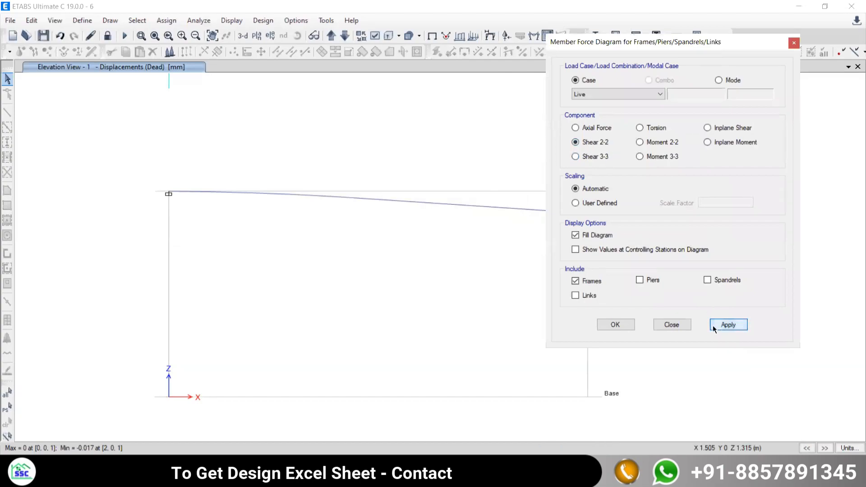
click(727, 325)
click(672, 324)
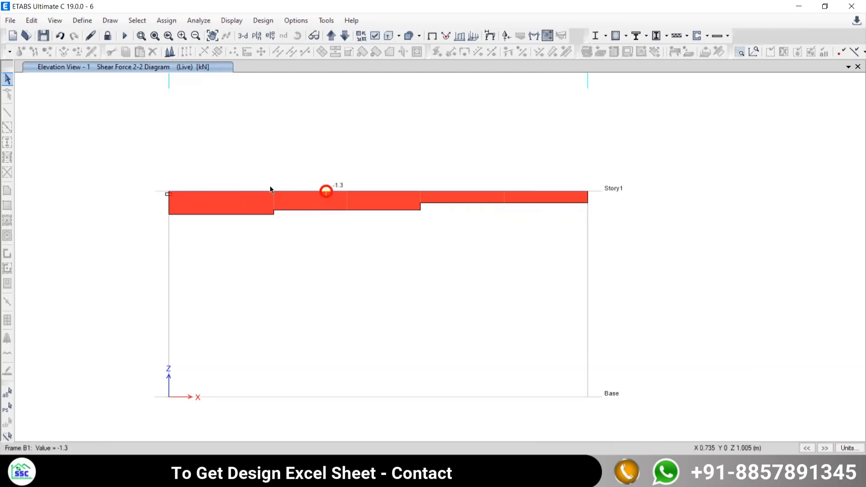
Open the beam's detailed force diagram and read the shear and moment values at 0.5 m.
mouse_move(319, 189)
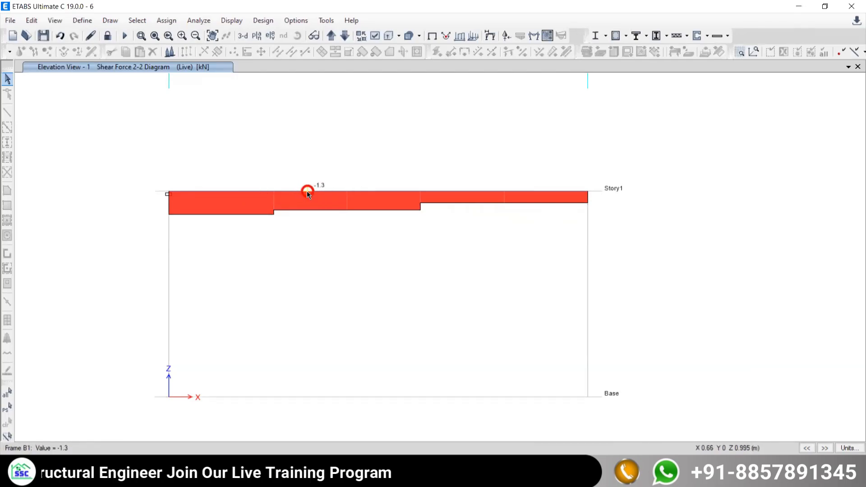
right_click(307, 191)
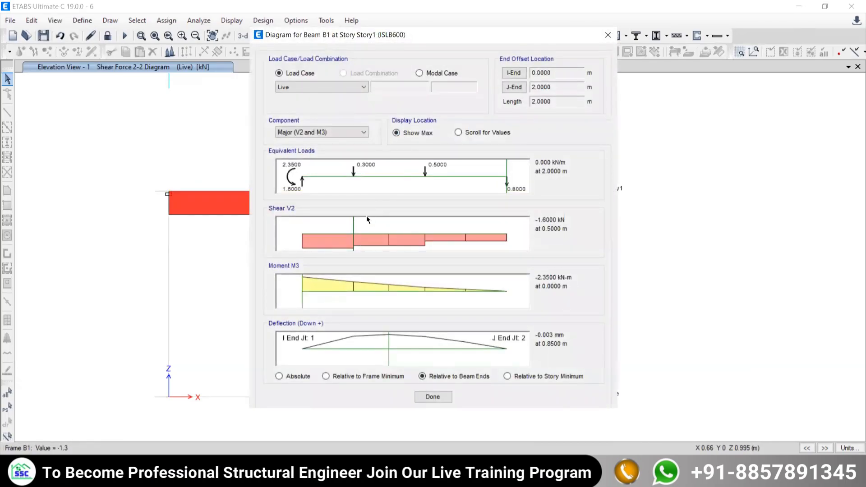
drag(350, 222, 292, 220)
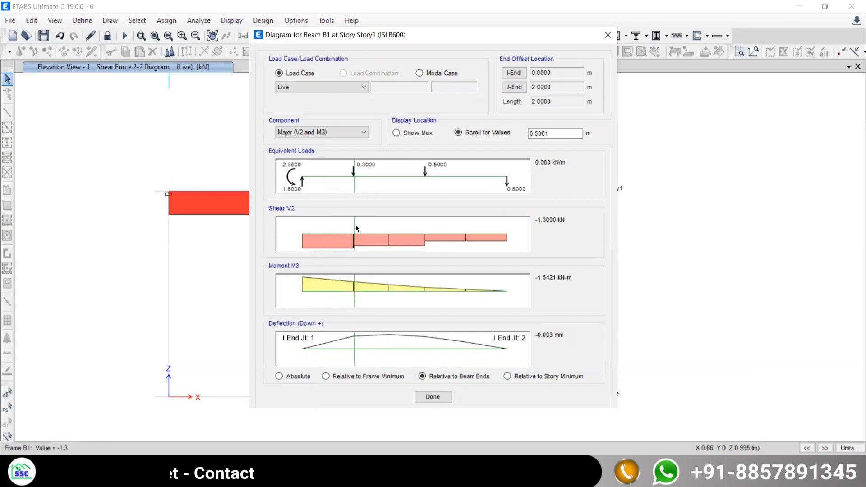
double_click(548, 128)
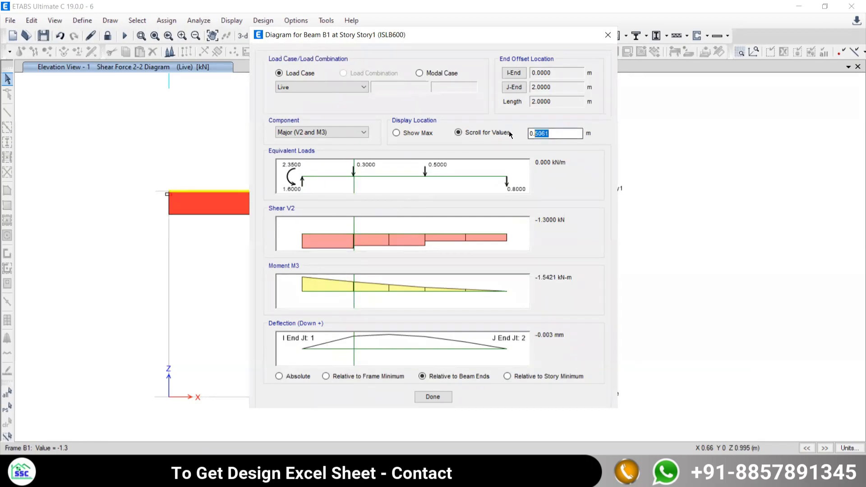
text(0.5)
key(Tab)
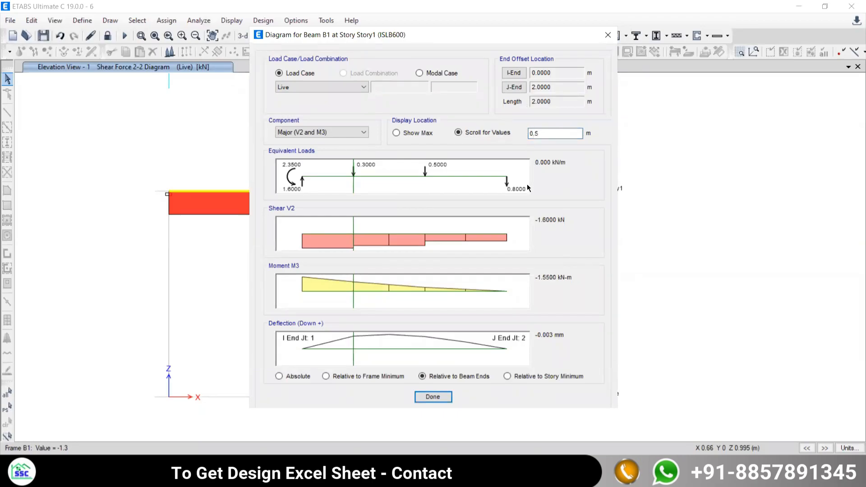
Read the beam's shear and moment values at 1.2 m and 2 m, and close the detailed diagram.
double_click(548, 133)
text(1.2)
key(Tab)
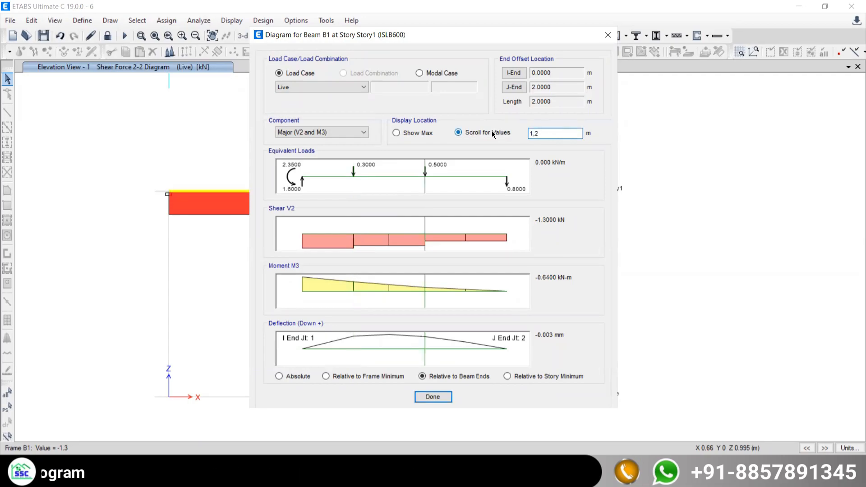
key(shift+Tab)
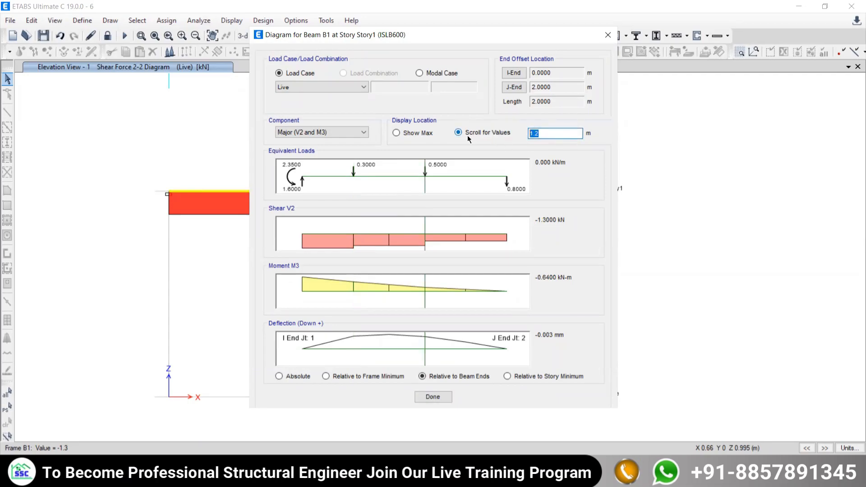
text(2)
key(Tab)
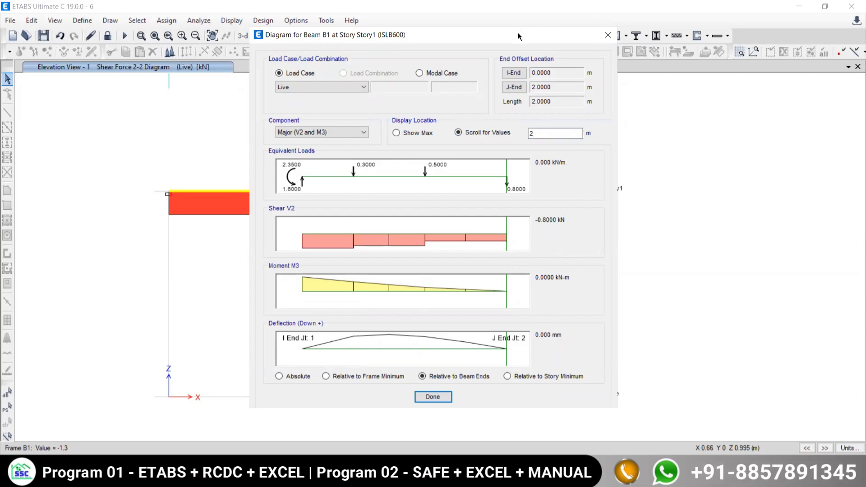
drag(518, 34, 457, 47)
click(552, 50)
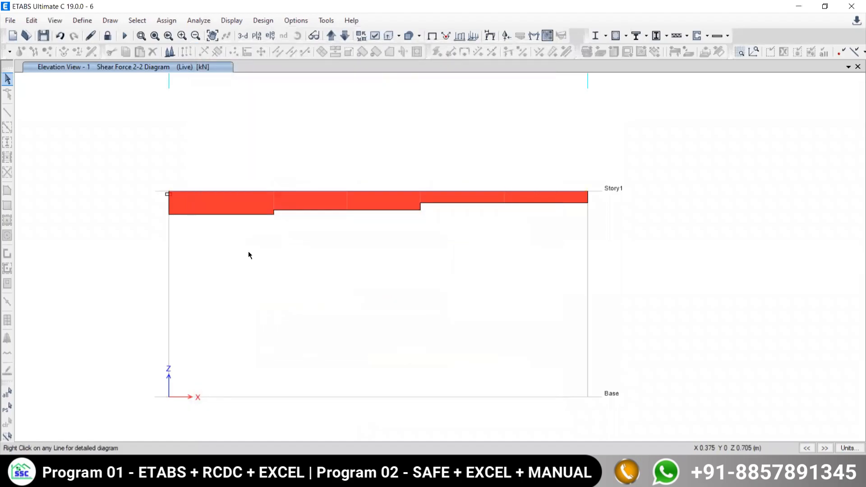